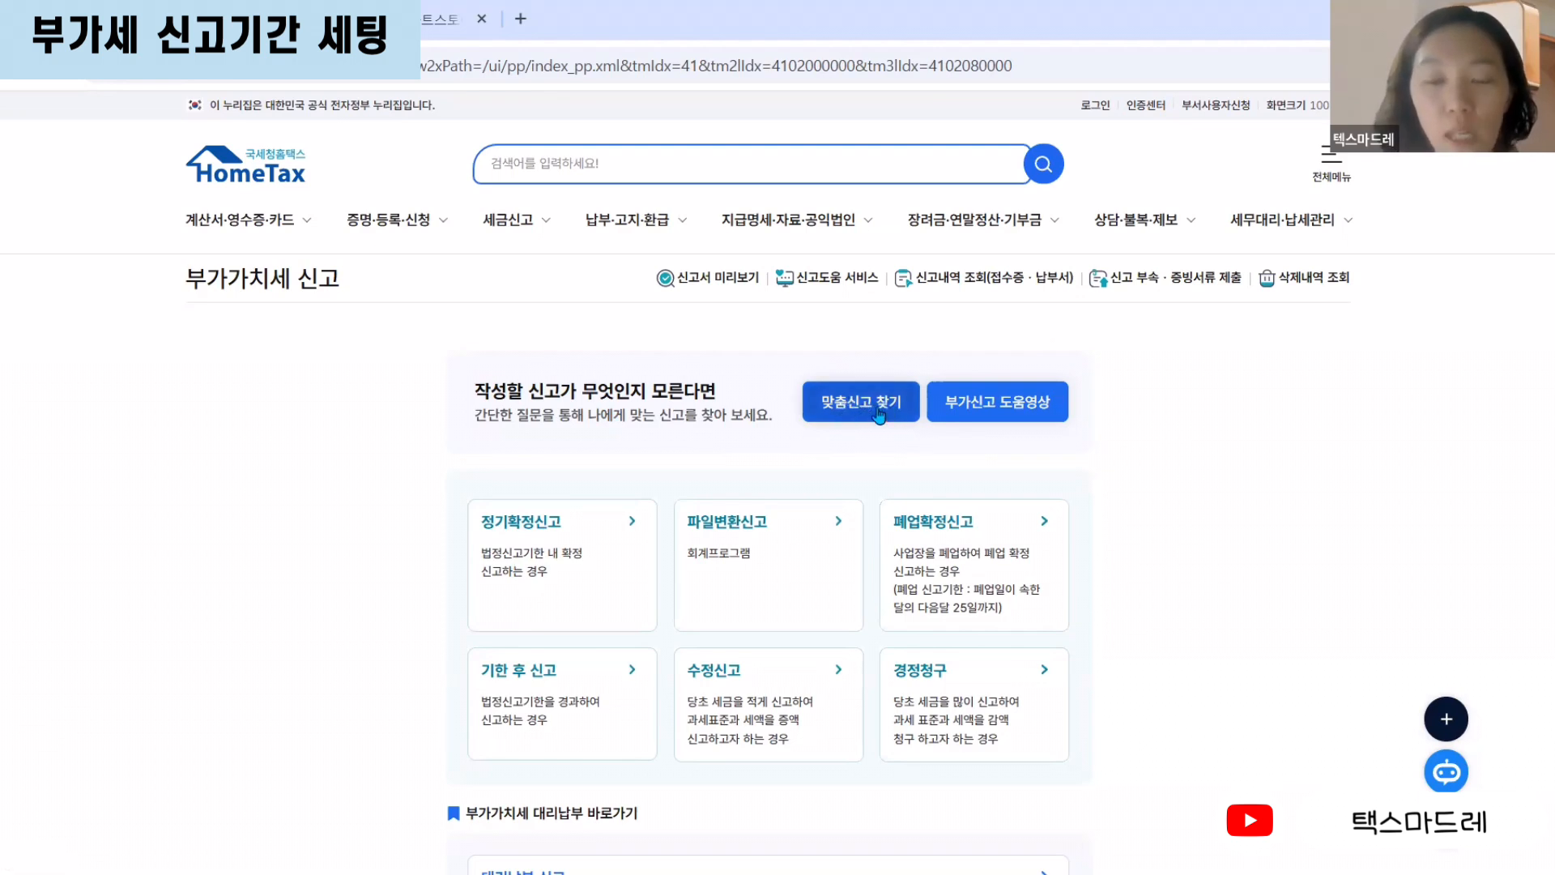
- Use 맞춤신고 찾기 to answer 예 to the regular VAT filing question, and start the 2024 2기 확정 return for 일반과세자
{"action": "left_click", "coordinate": [878, 410]}
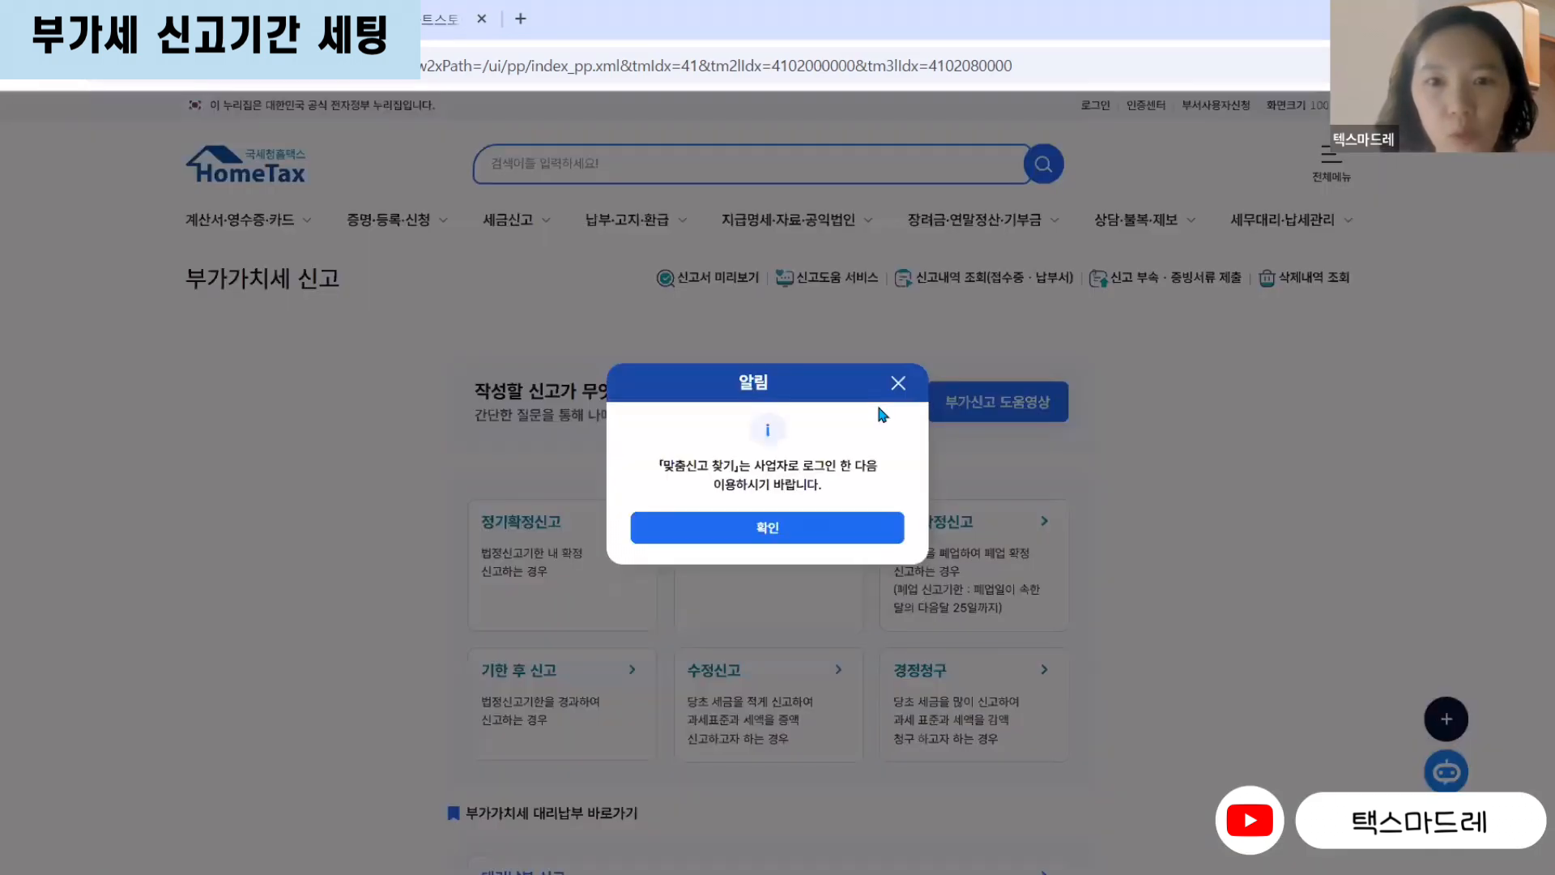
{"action": "left_click", "coordinate": [774, 537]}
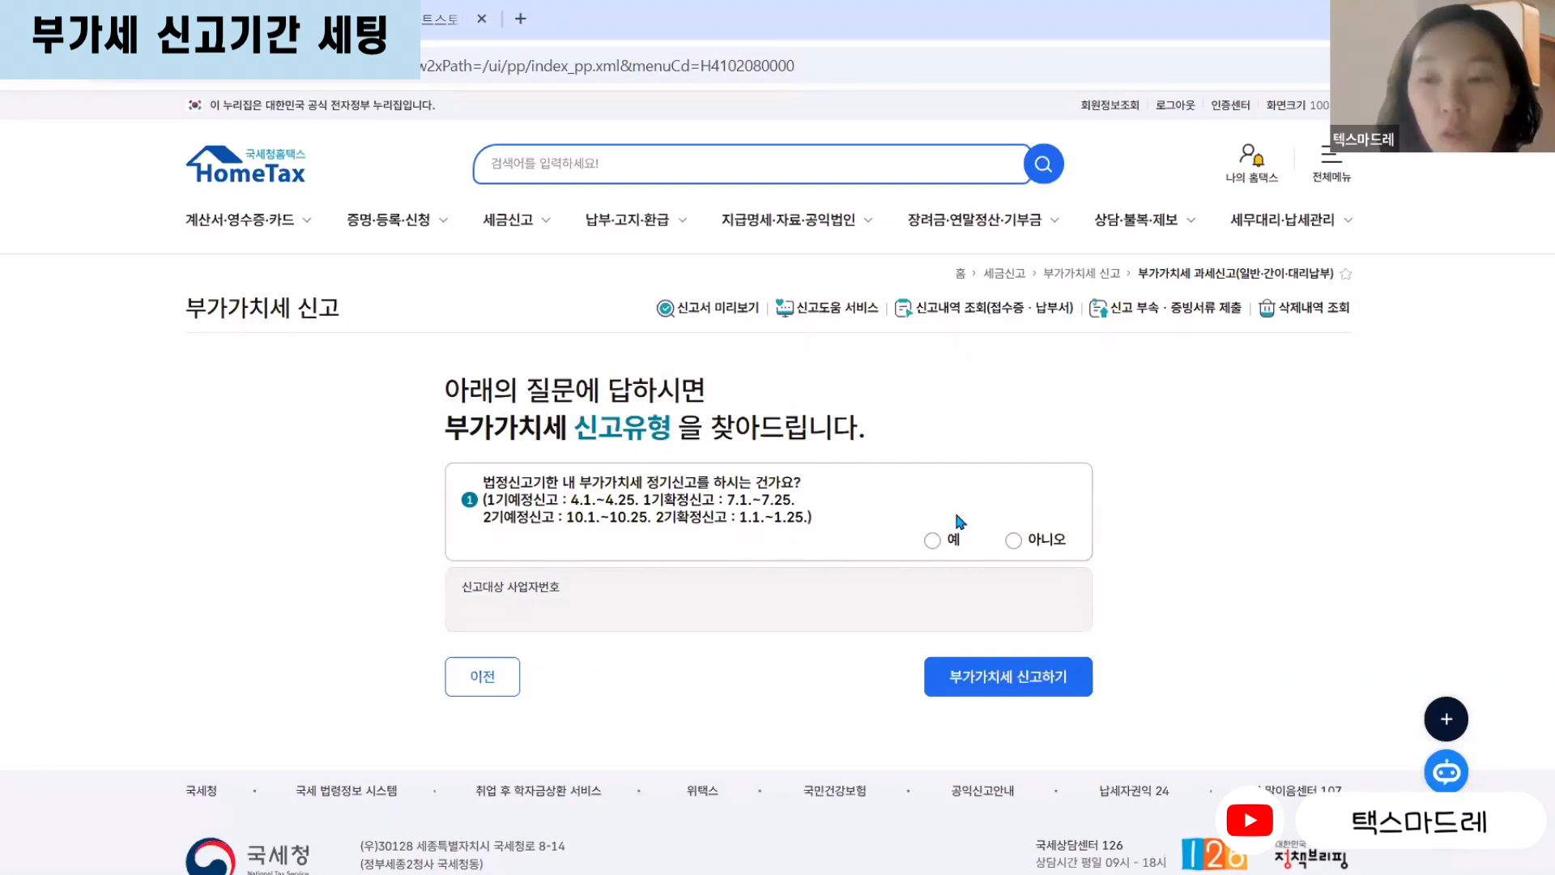
{"action": "left_click", "coordinate": [933, 543]}
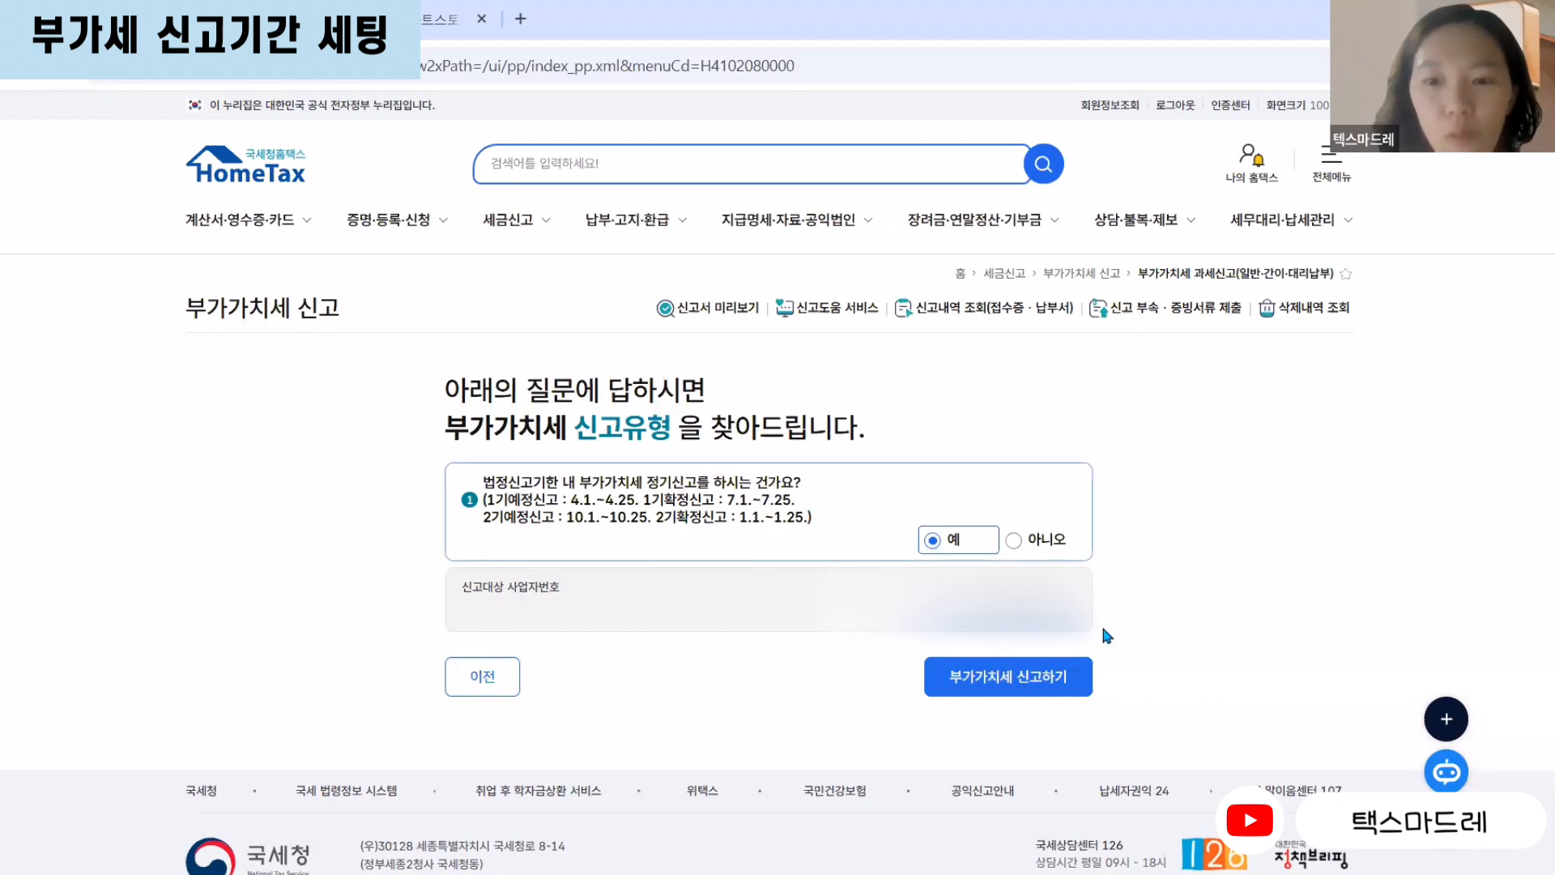
{"action": "left_click", "coordinate": [1024, 680]}
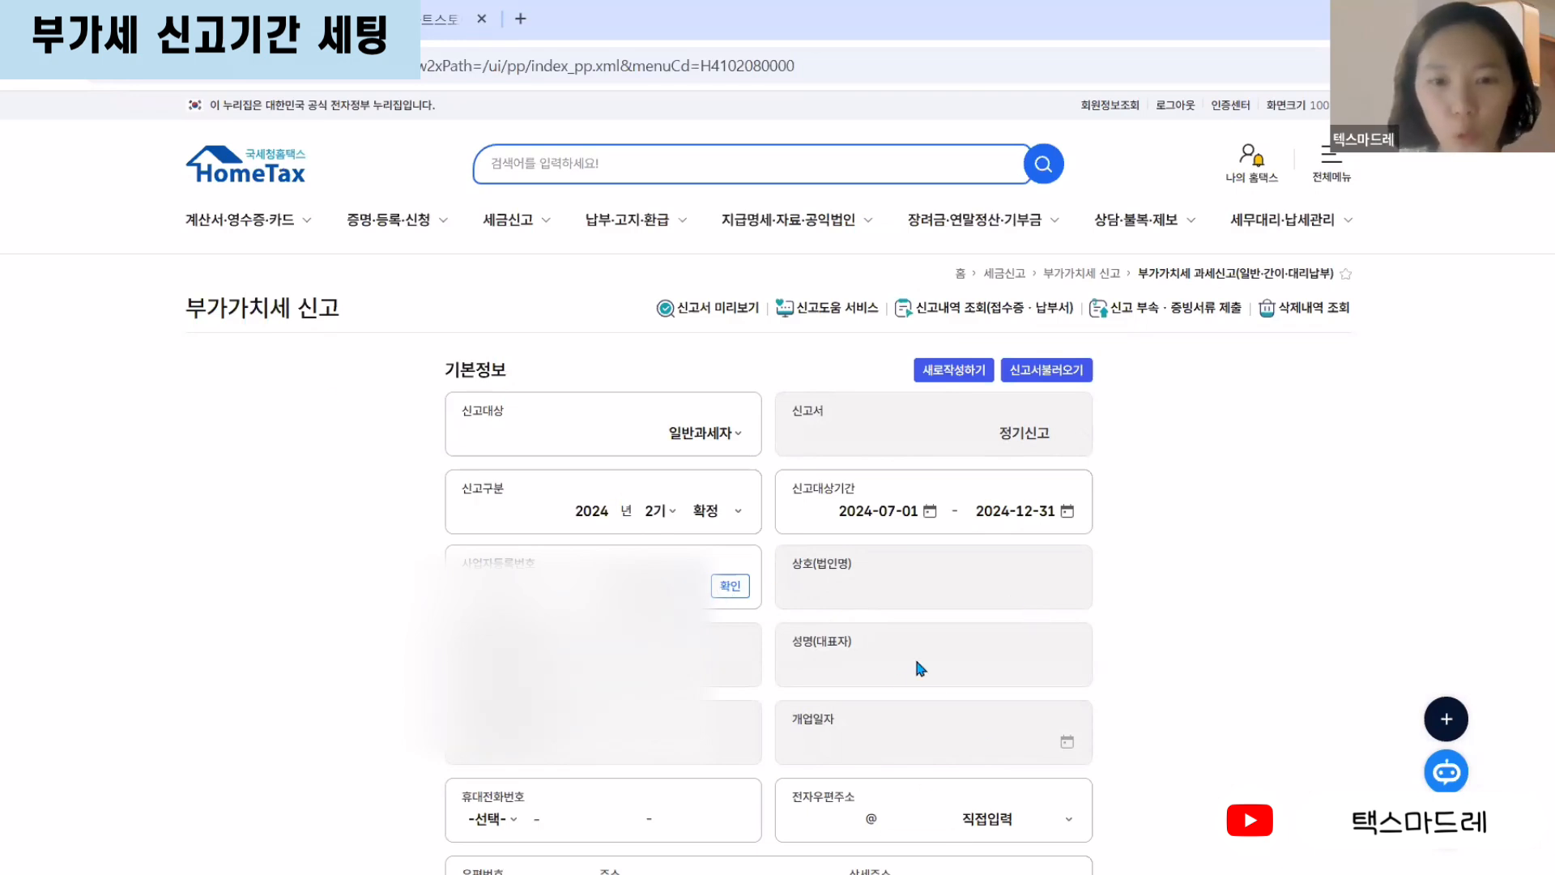
{"action": "scroll", "coordinate": [920, 663], "scroll_direction": "down", "scroll_amount": 7}
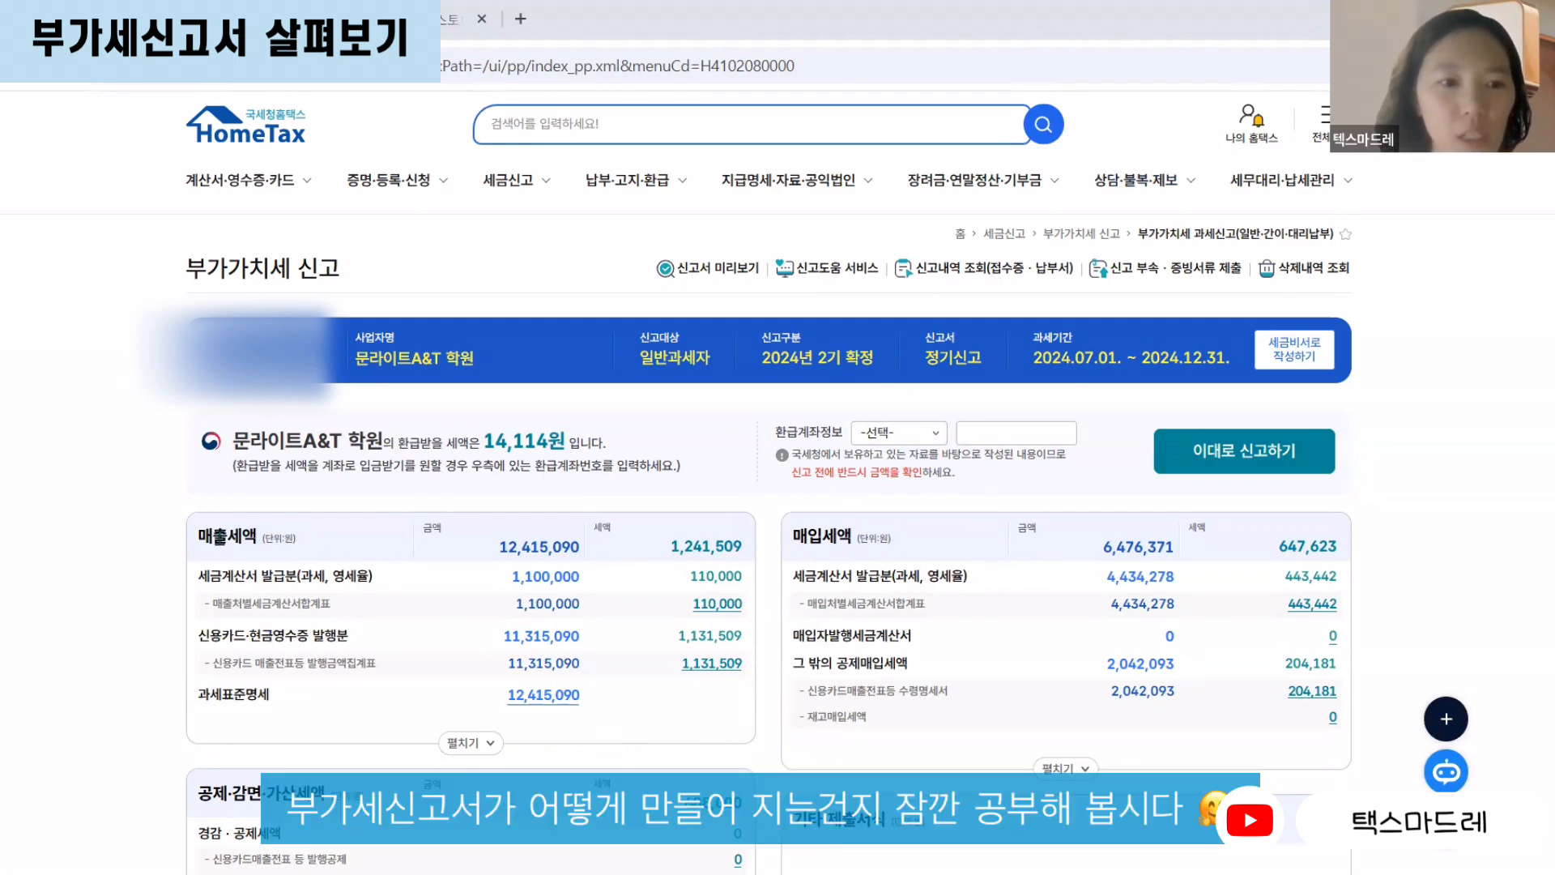
- Examine the 매출세액 items, their amounts and the refund amount in the VAT return summary
{"action": "double_click", "coordinate": [249, 536]}
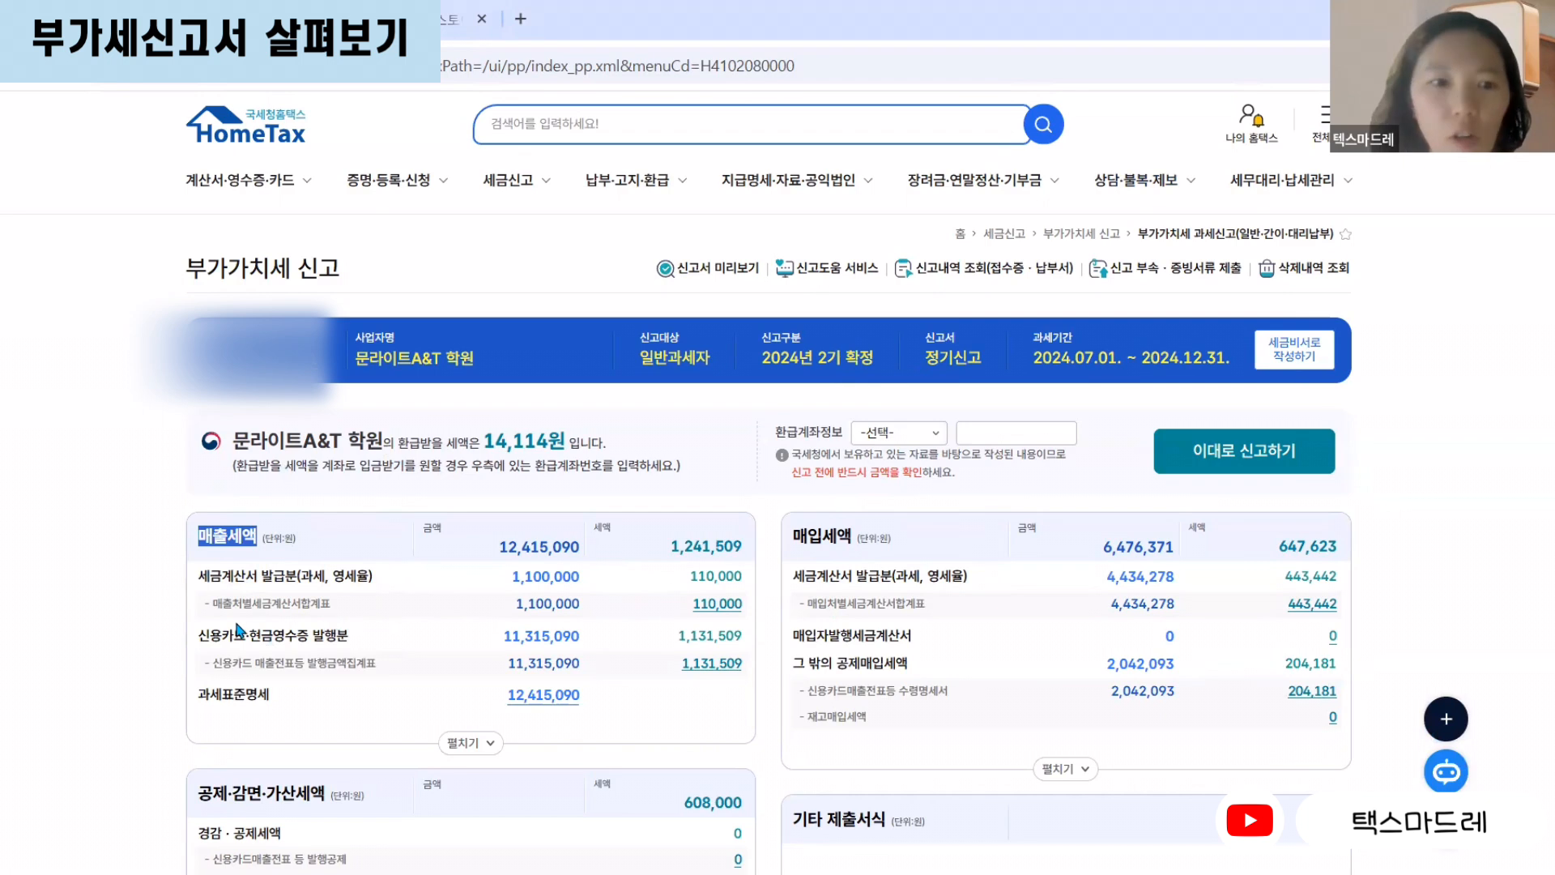
{"action": "left_click_drag", "start_coordinate": [209, 603], "coordinate": [366, 611]}
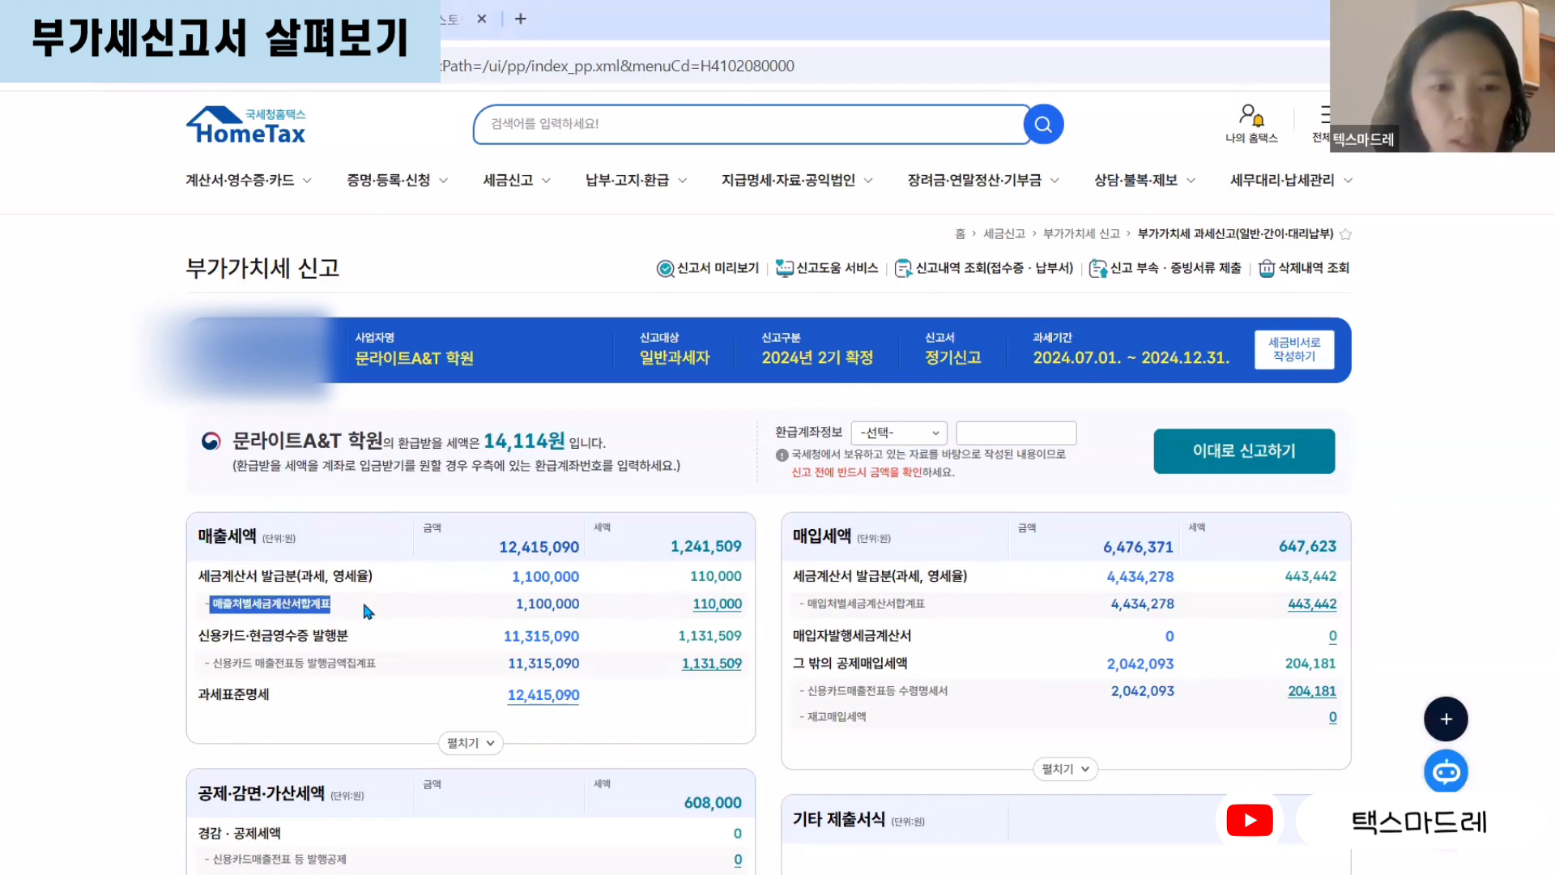
{"action": "left_click_drag", "start_coordinate": [515, 603], "coordinate": [630, 606]}
{"action": "left_click", "coordinate": [628, 611]}
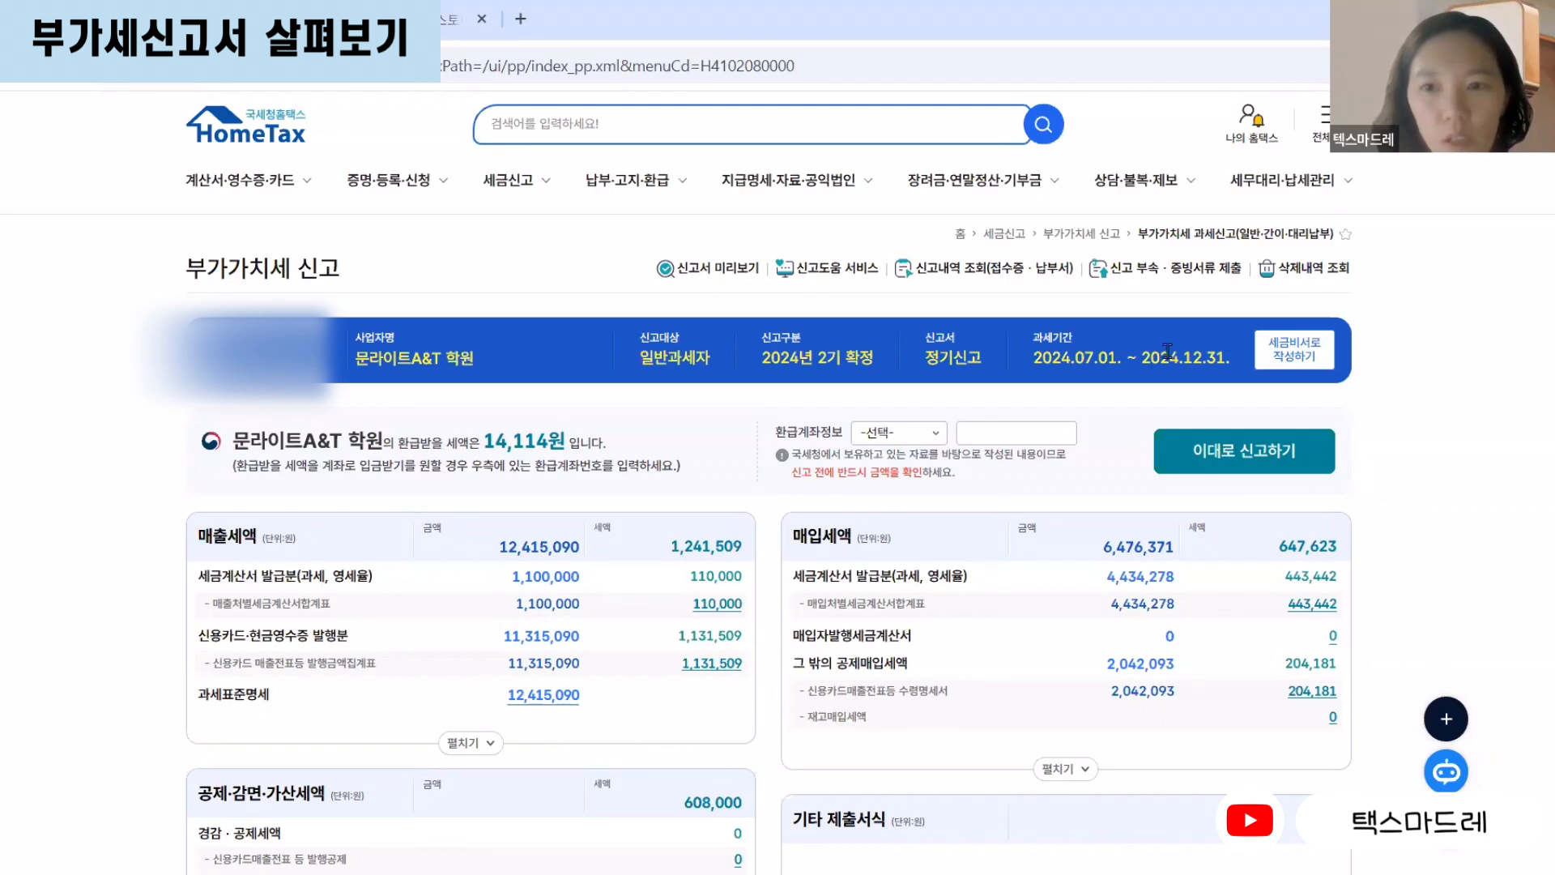
{"action": "left_click_drag", "start_coordinate": [503, 546], "coordinate": [559, 548]}
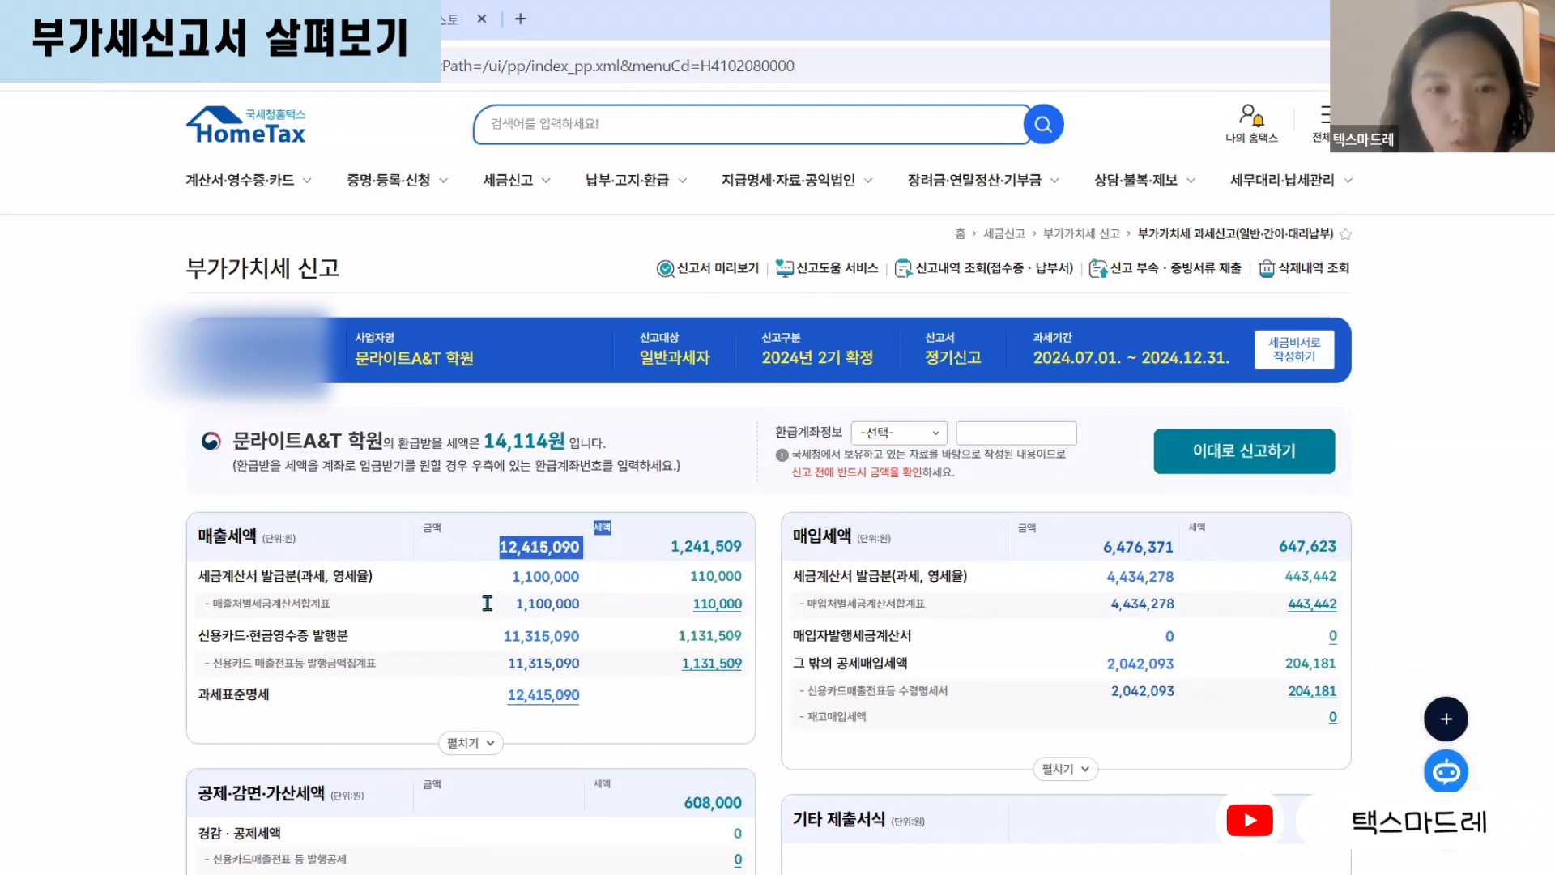
{"action": "left_click", "coordinate": [613, 713]}
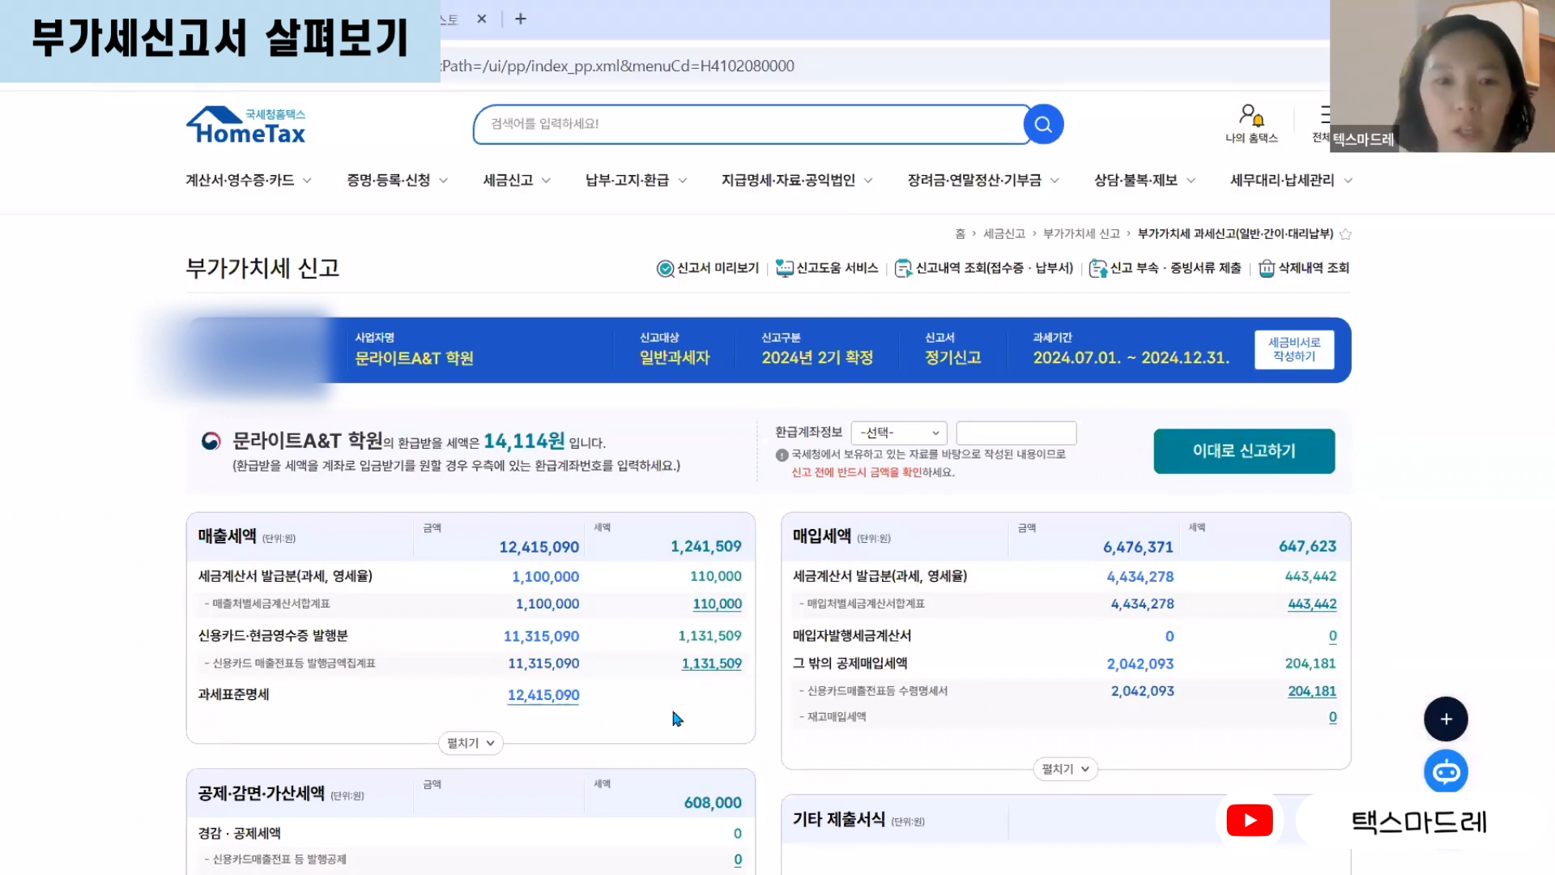
{"action": "left_click_drag", "start_coordinate": [400, 443], "coordinate": [570, 443]}
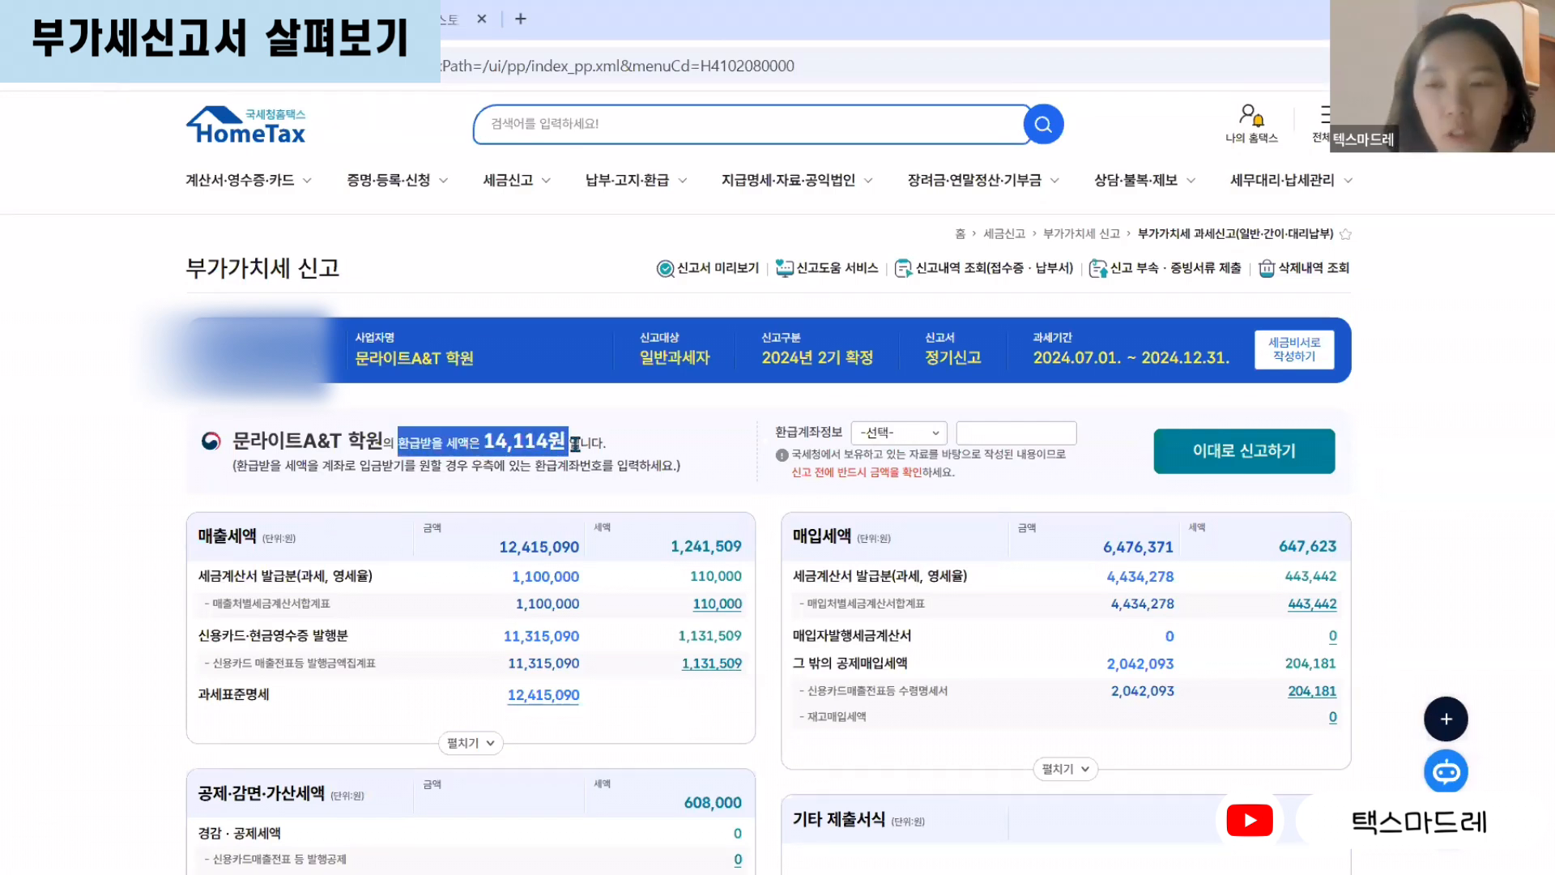
{"action": "left_click", "coordinate": [768, 538]}
{"action": "scroll", "coordinate": [756, 517], "scroll_direction": "down", "scroll_amount": 1}
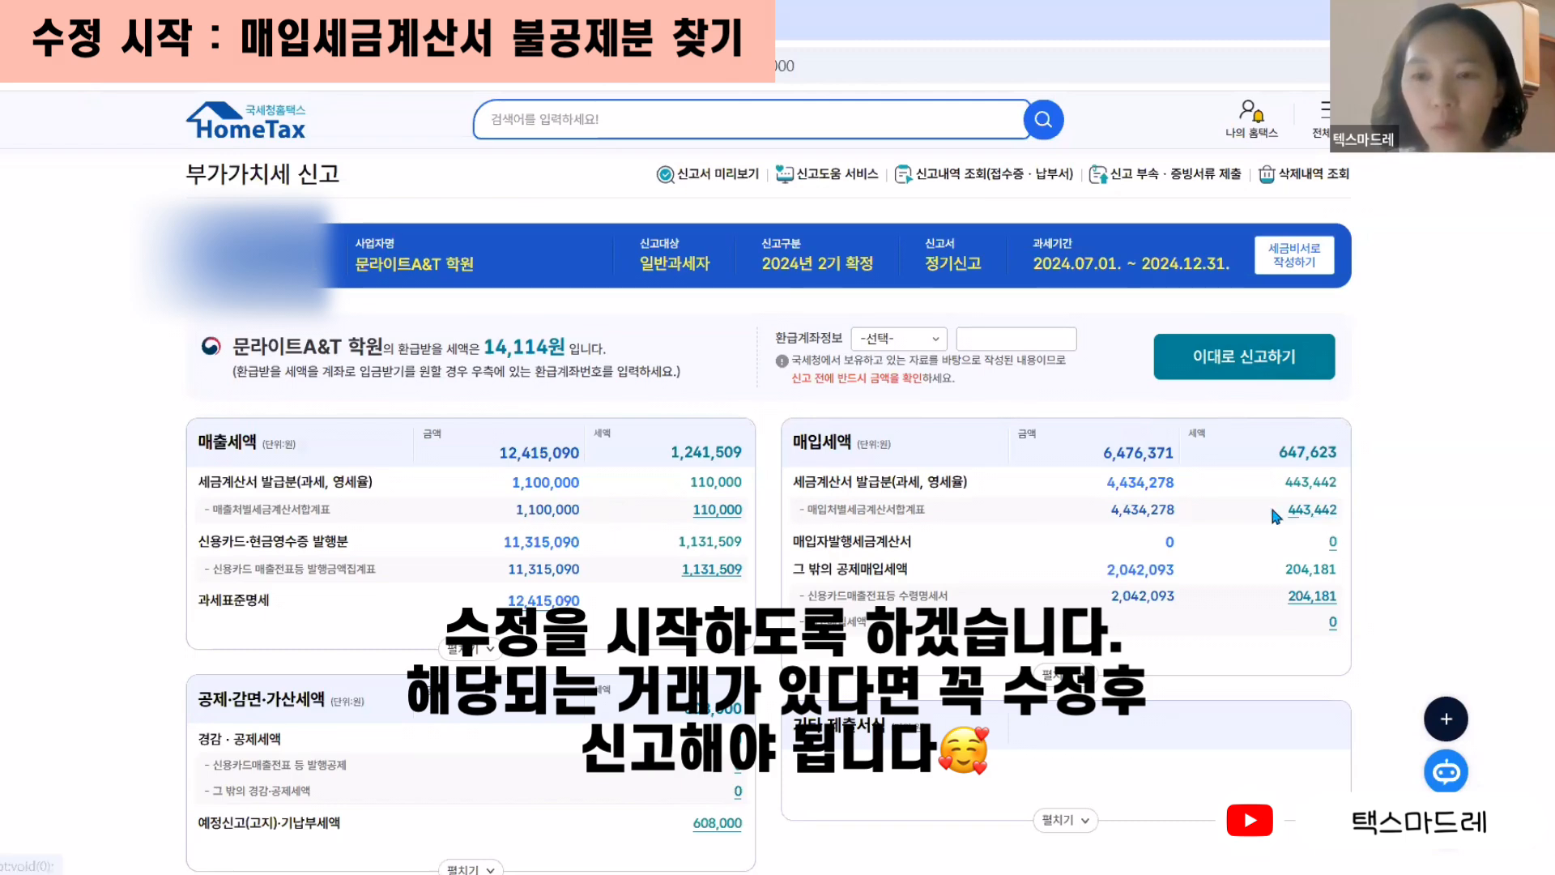
- Review the electronic tax invoice purchase records from the 매입처별 세금계산서 합계표 and complete that form's entry
{"action": "left_click", "coordinate": [1319, 517]}
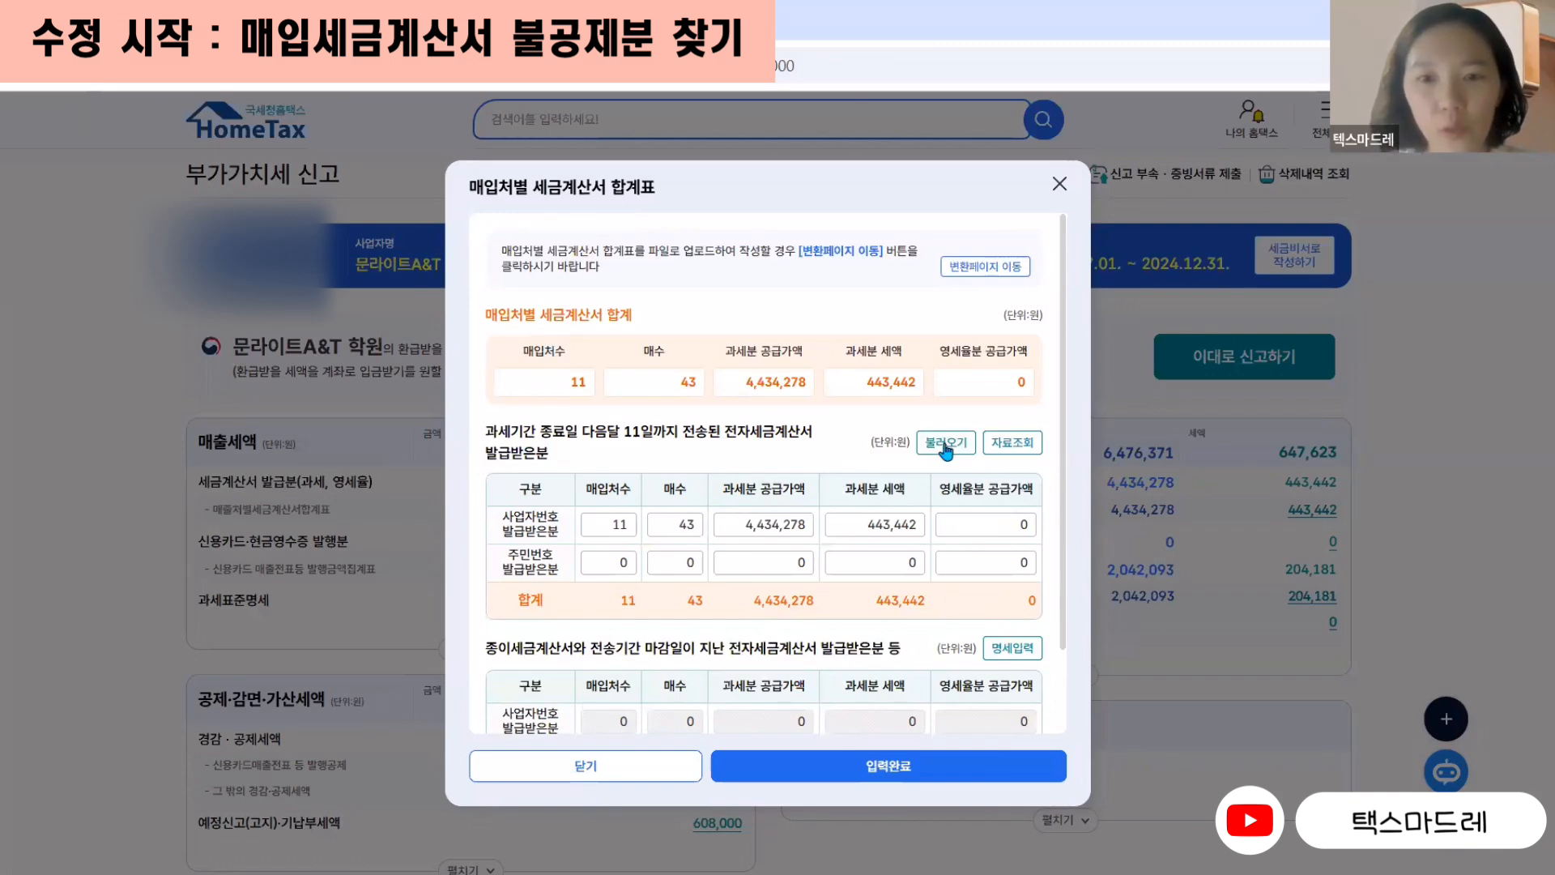
{"action": "left_click", "coordinate": [1013, 444]}
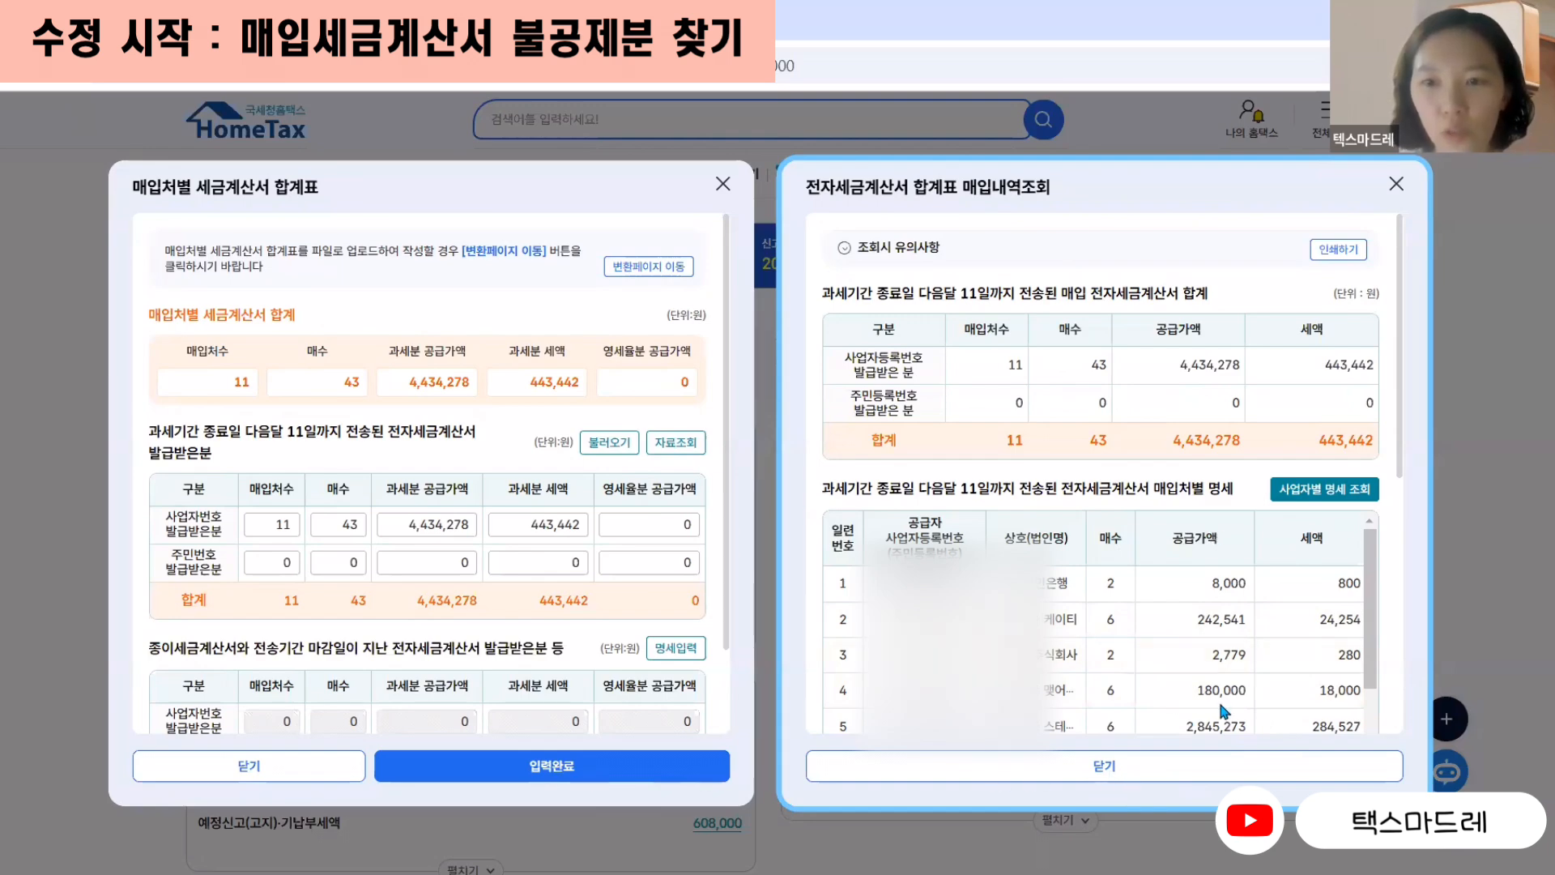
{"action": "left_click", "coordinate": [1127, 781]}
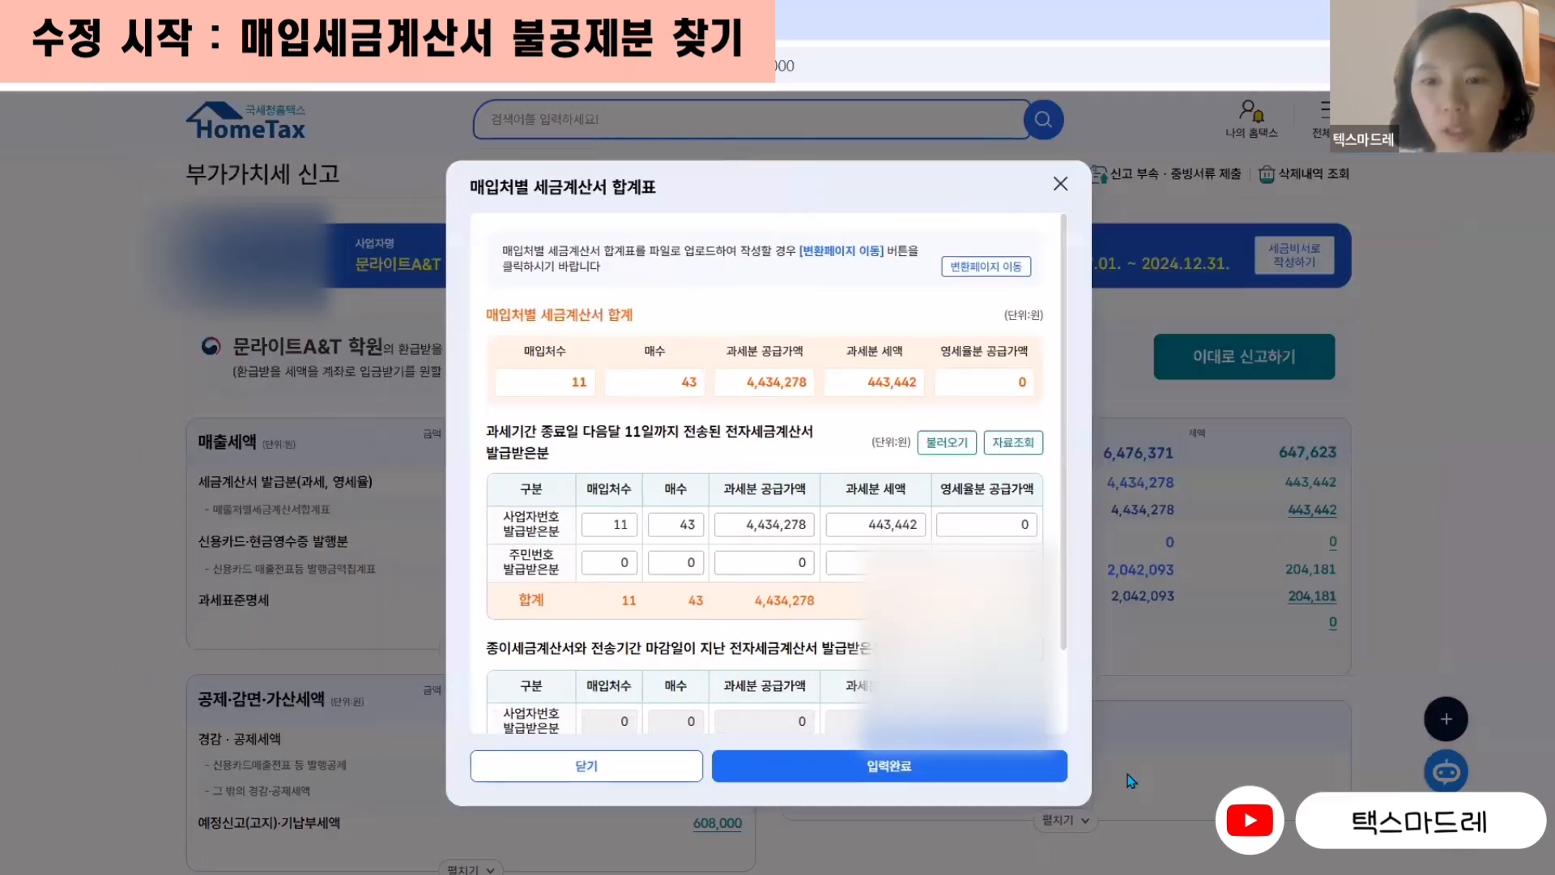
{"action": "left_click", "coordinate": [901, 768]}
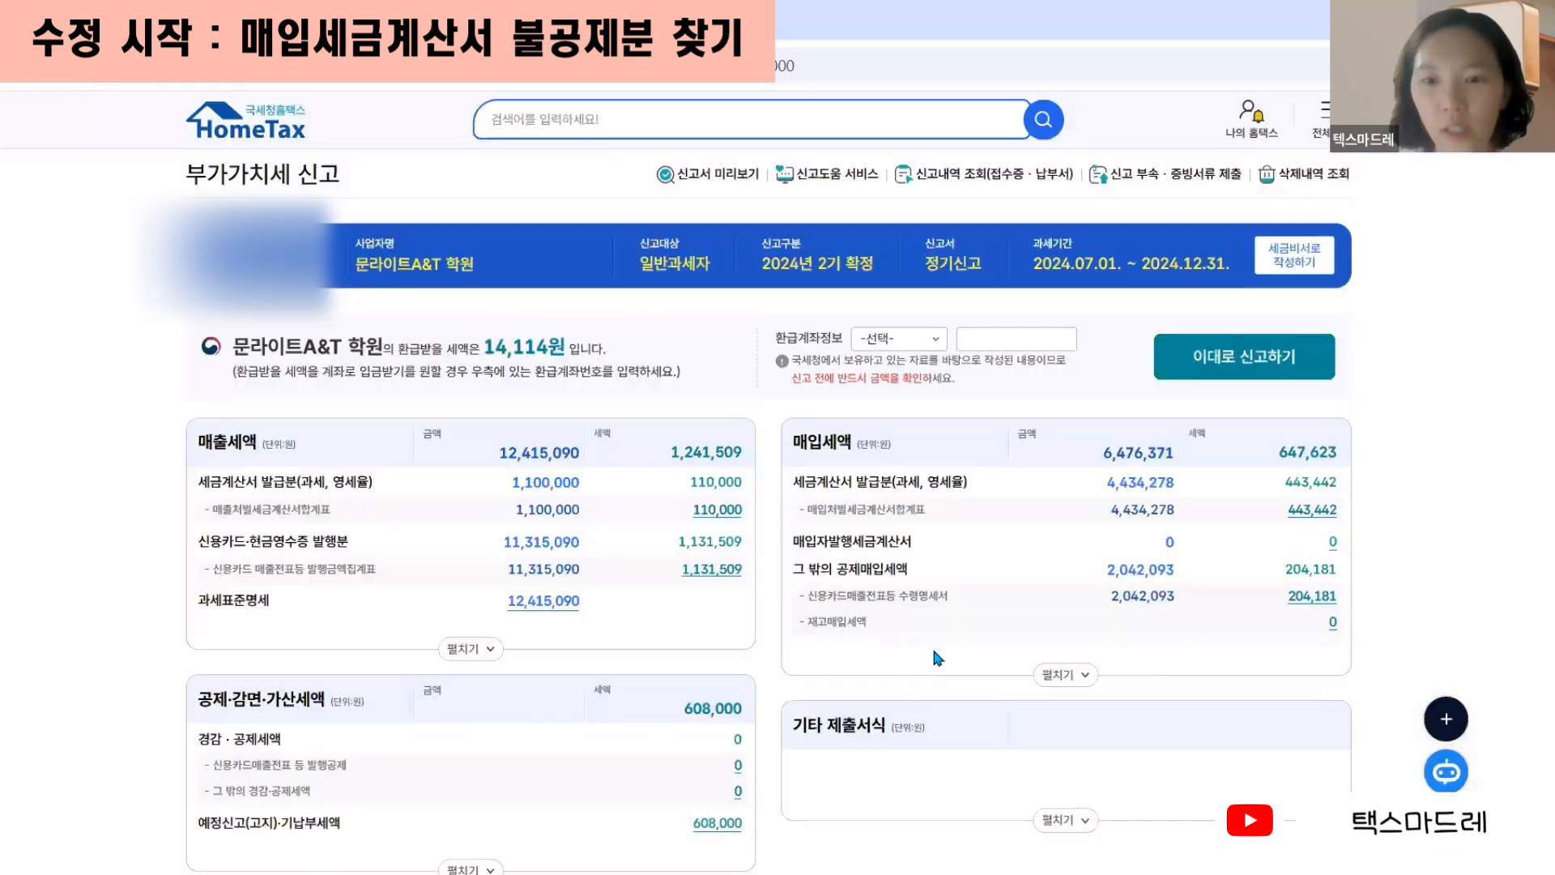
- Expand the 매입세액 section to show its forms that have not been filled in
{"action": "left_click_drag", "start_coordinate": [779, 497], "coordinate": [1345, 487]}
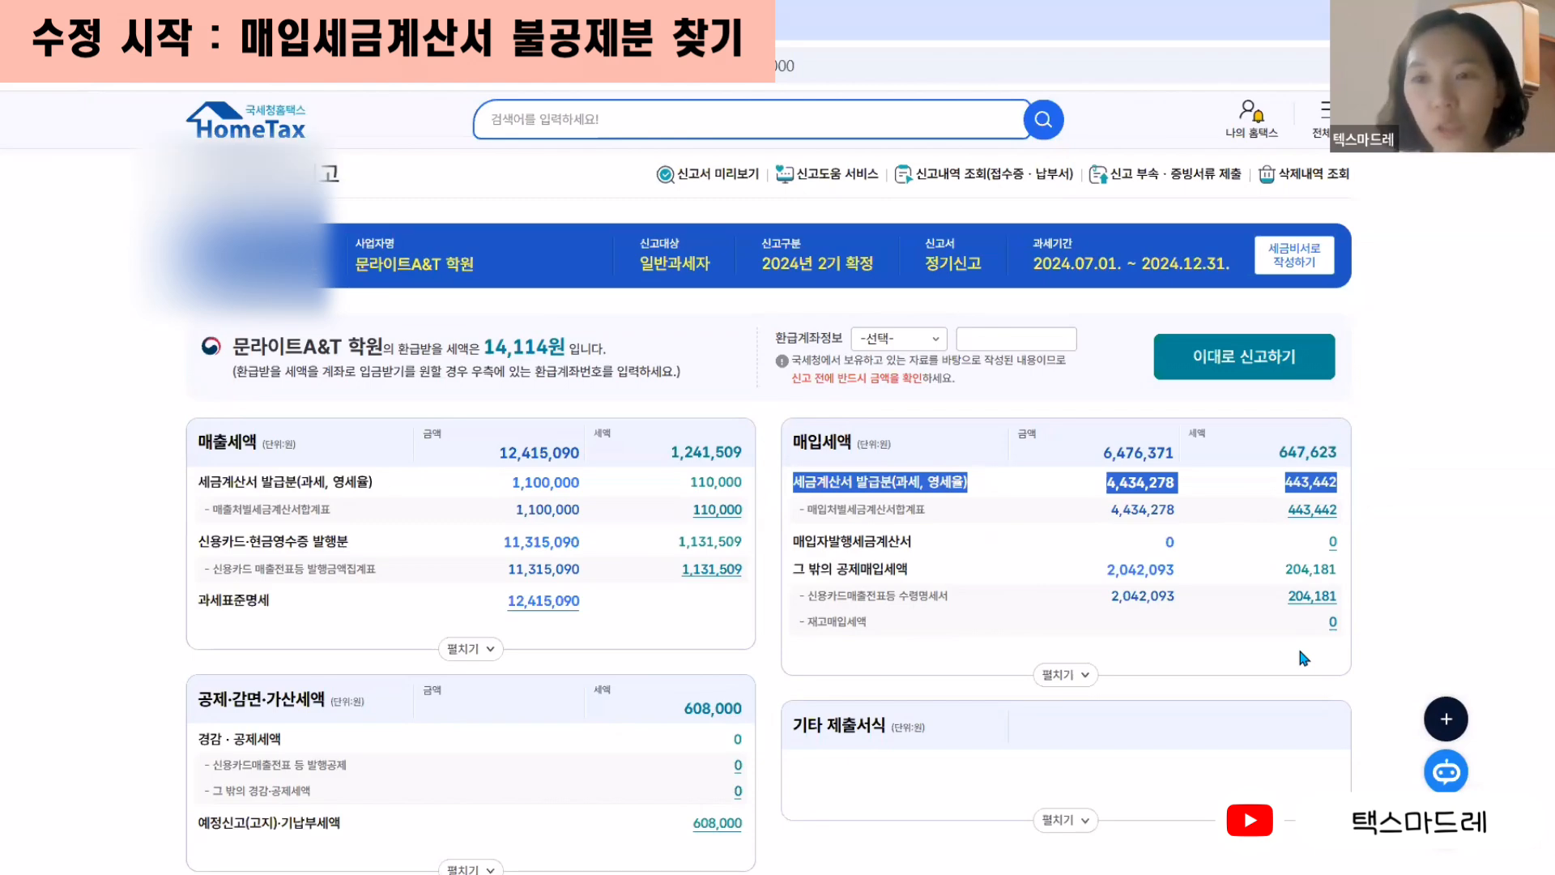
{"action": "scroll", "coordinate": [1143, 610], "scroll_direction": "down", "scroll_amount": 1}
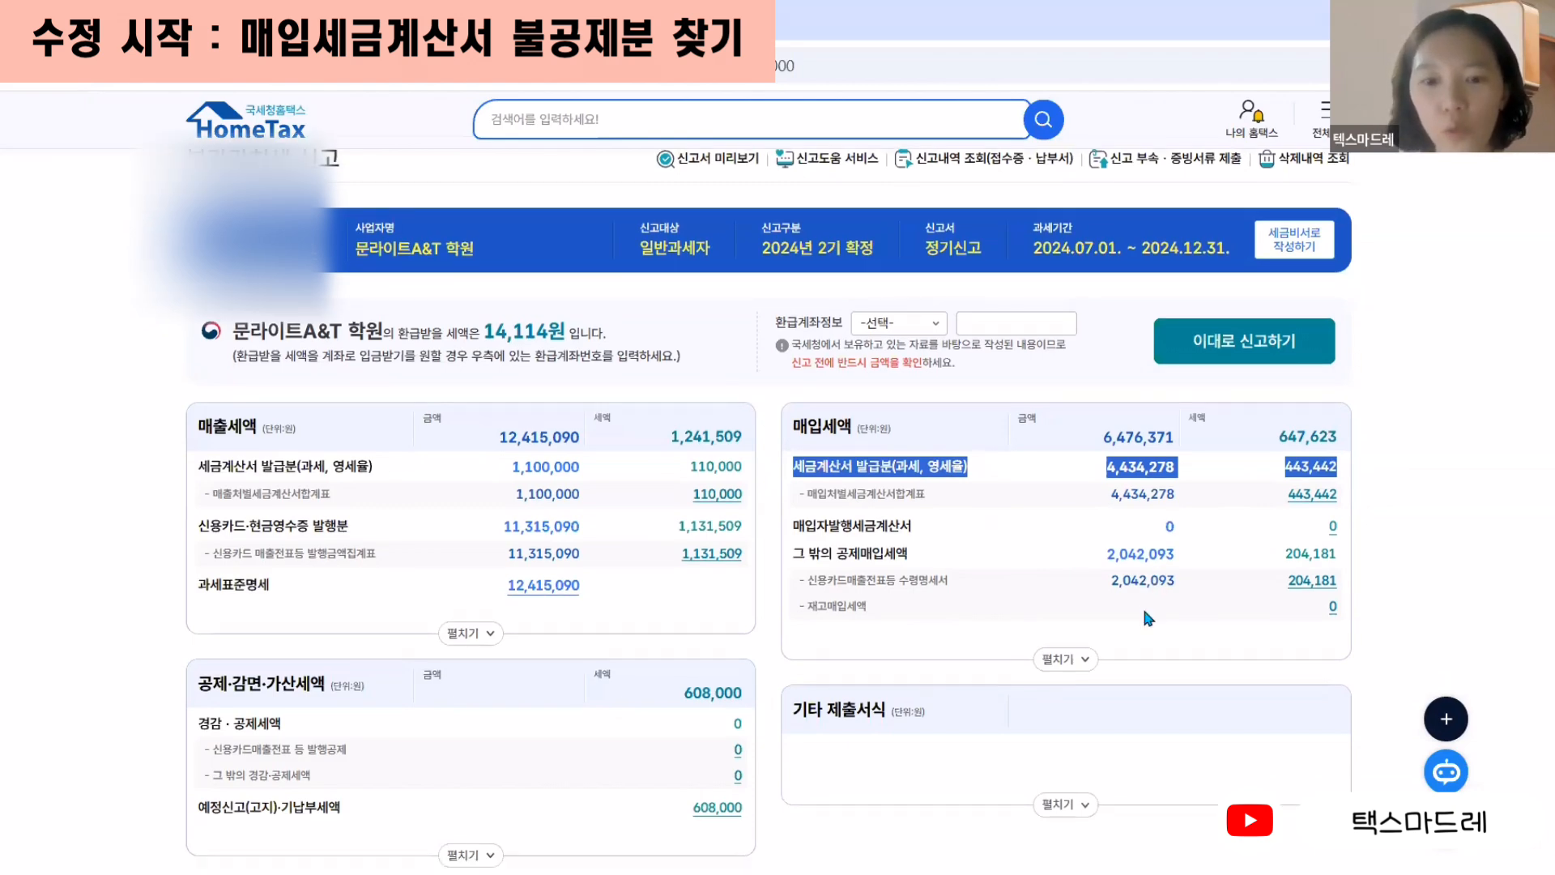
{"action": "left_click", "coordinate": [1057, 566]}
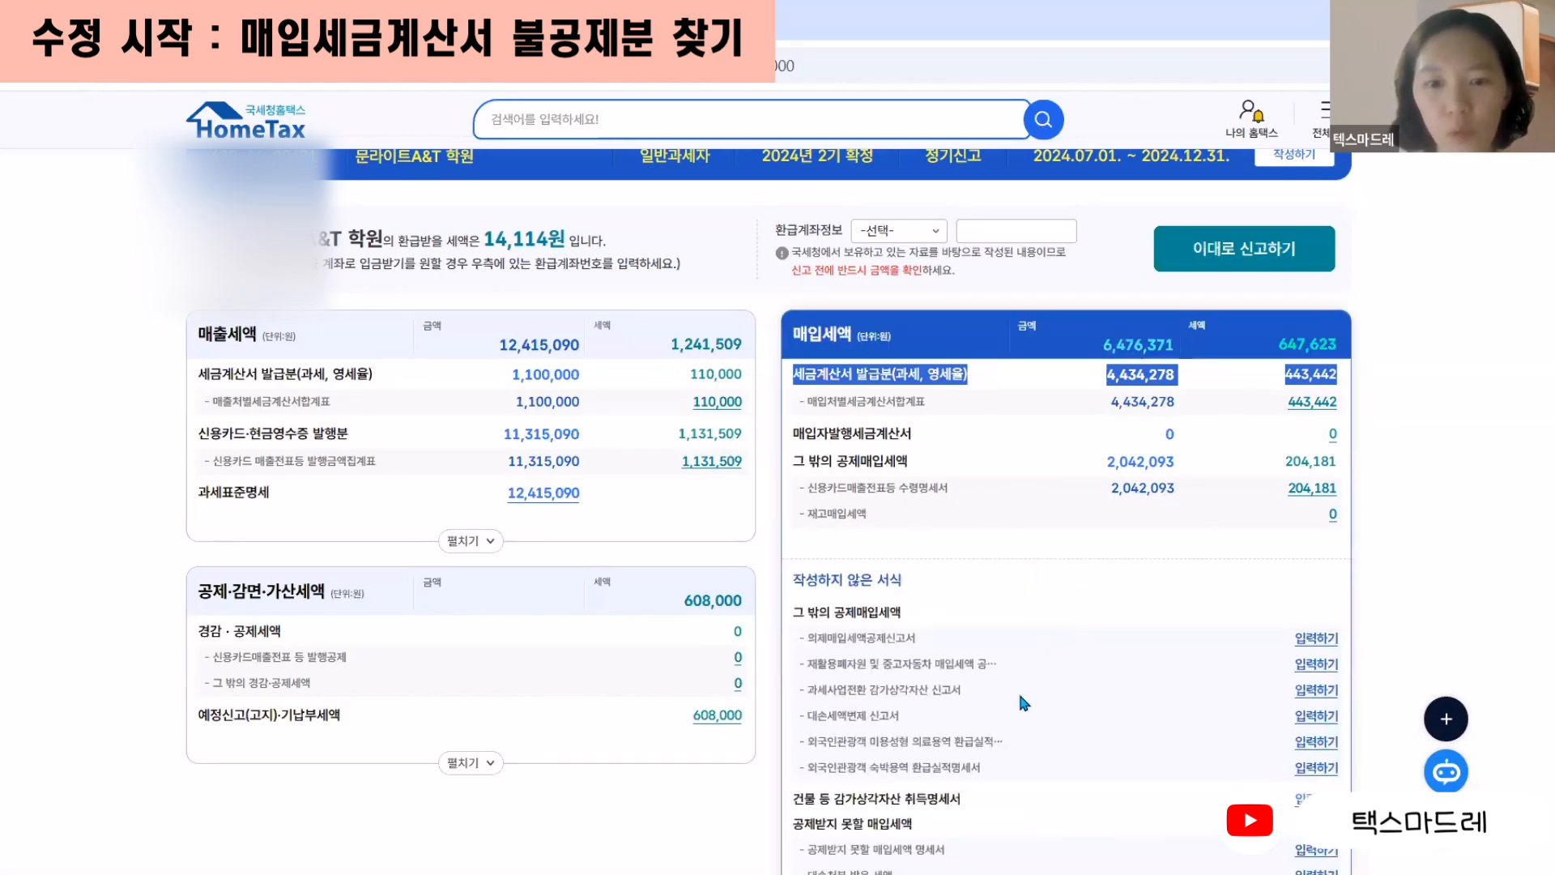
{"action": "scroll", "coordinate": [1105, 703], "scroll_direction": "down", "scroll_amount": 1}
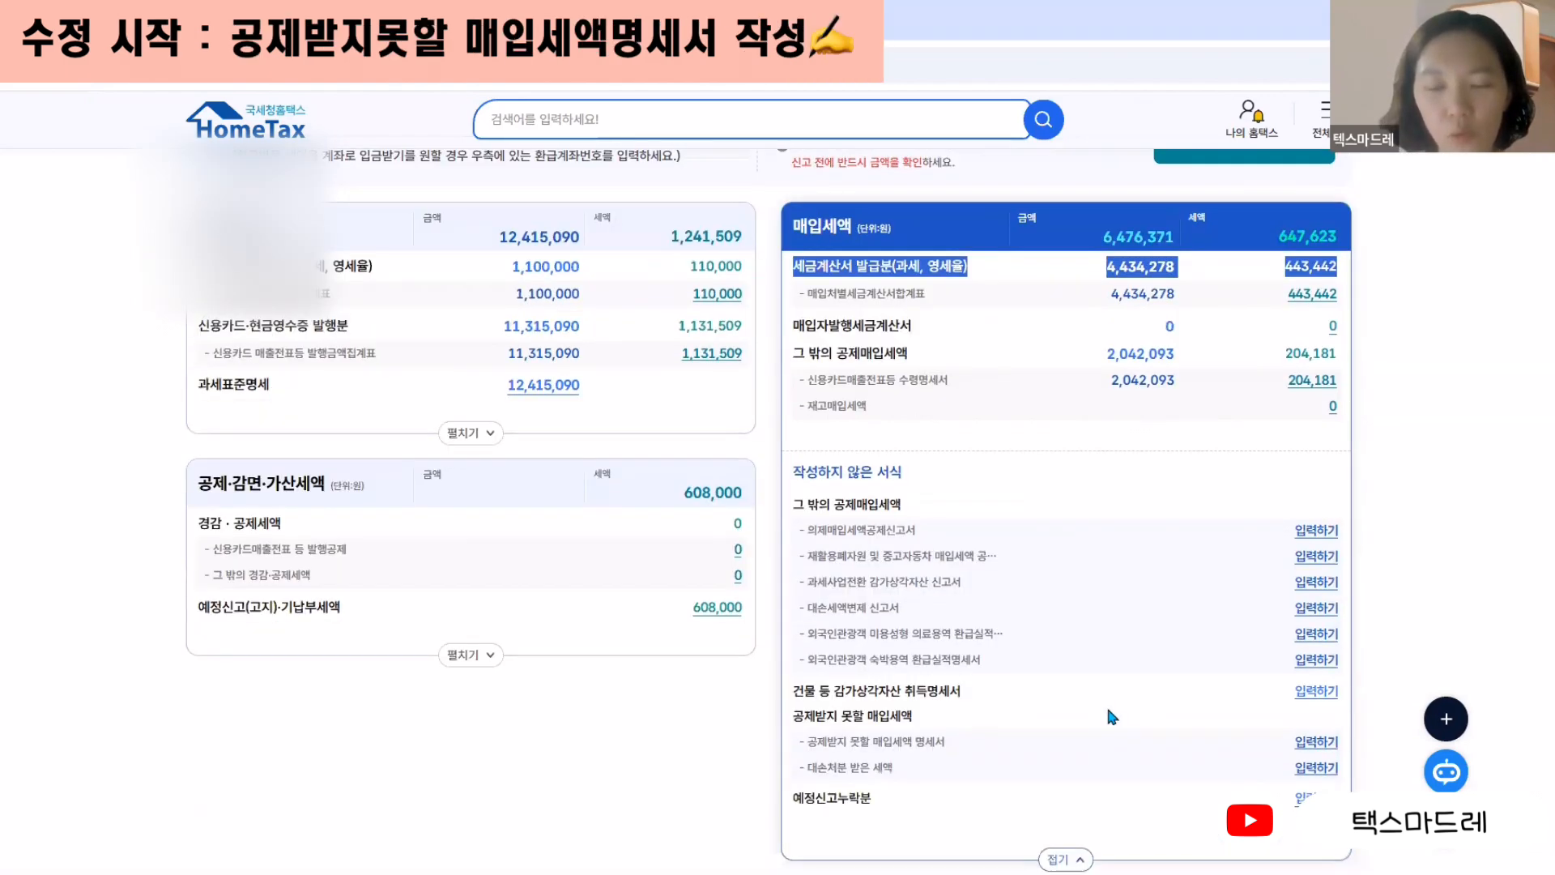
{"action": "scroll", "coordinate": [1105, 703], "scroll_direction": "down", "scroll_amount": 1}
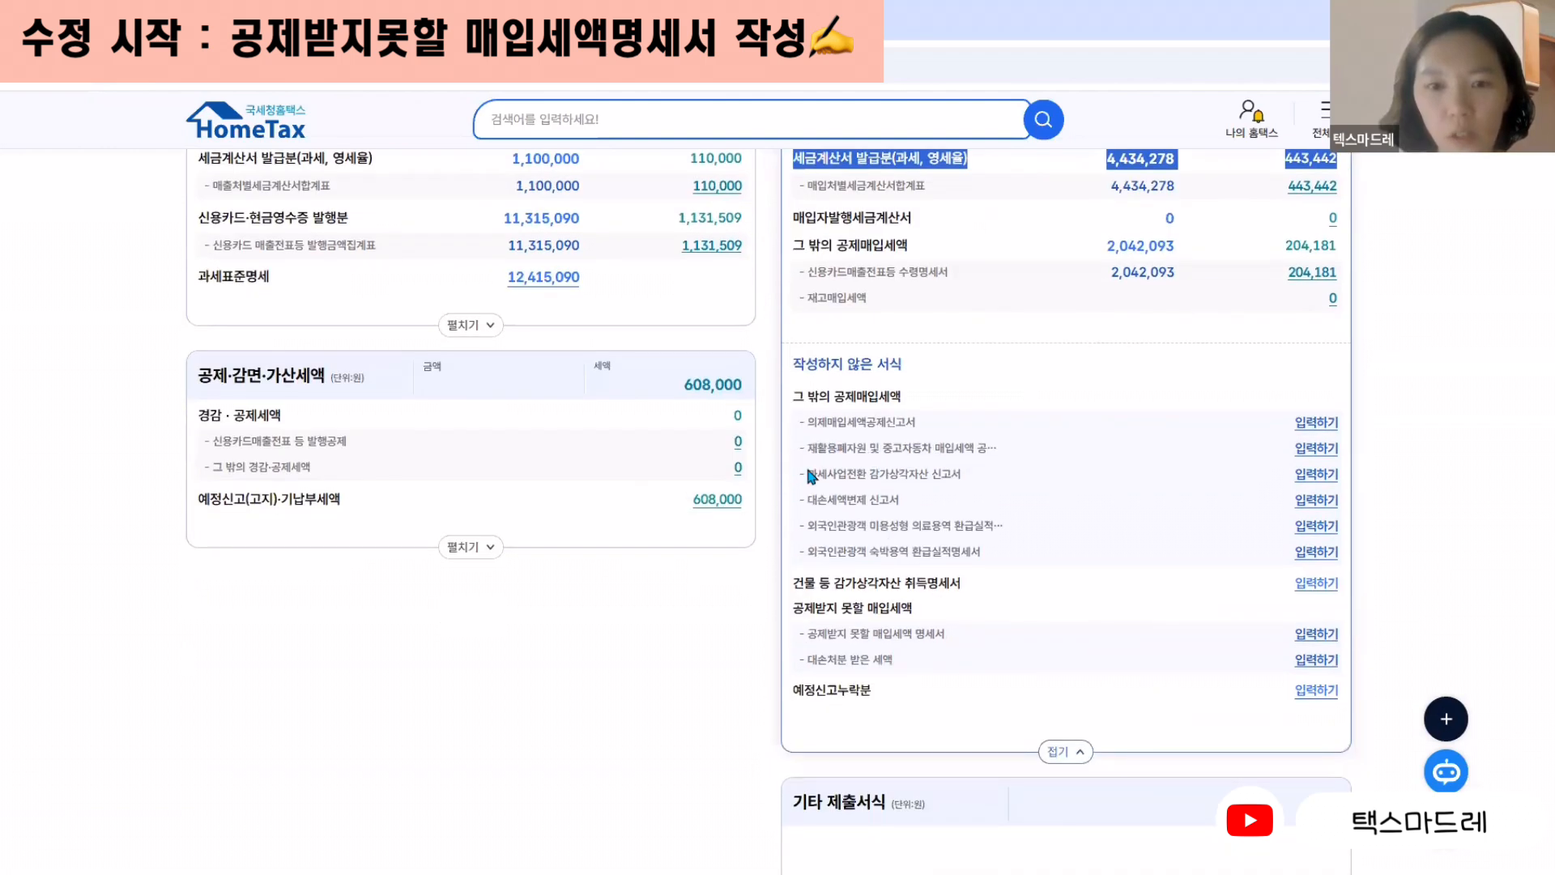
- Open the 공제받지 못할 매입세액 명세서 and its detail entry for 공제받지 못할 매입세액
{"action": "left_click_drag", "start_coordinate": [816, 633], "coordinate": [967, 639]}
{"action": "left_click", "coordinate": [962, 637]}
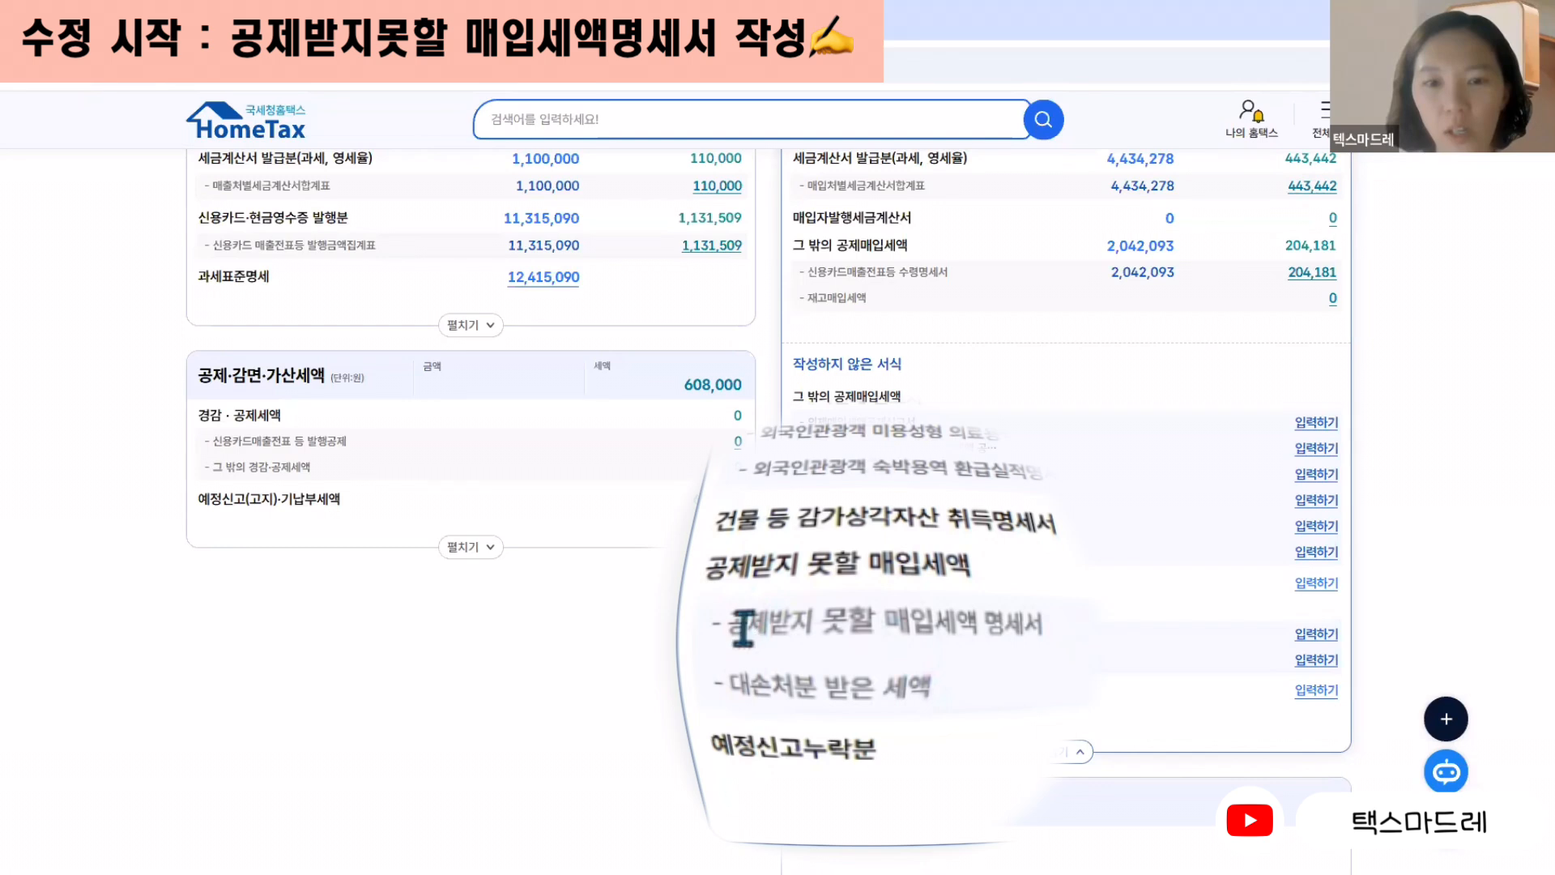
{"action": "left_click_drag", "start_coordinate": [734, 628], "coordinate": [1096, 646]}
{"action": "left_click", "coordinate": [1096, 647]}
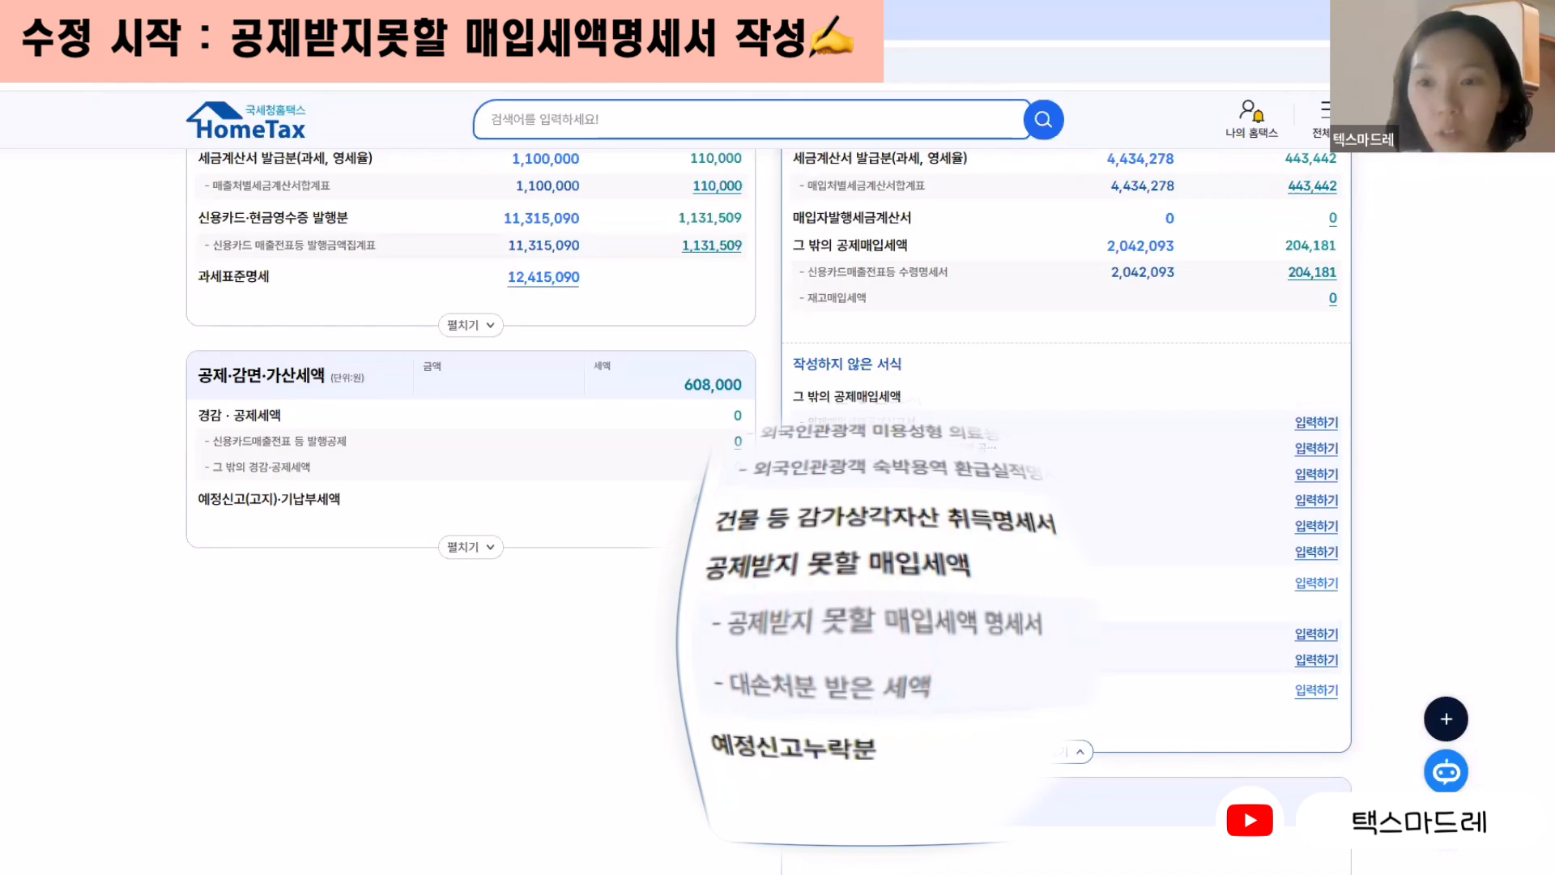
{"action": "left_click", "coordinate": [1320, 640]}
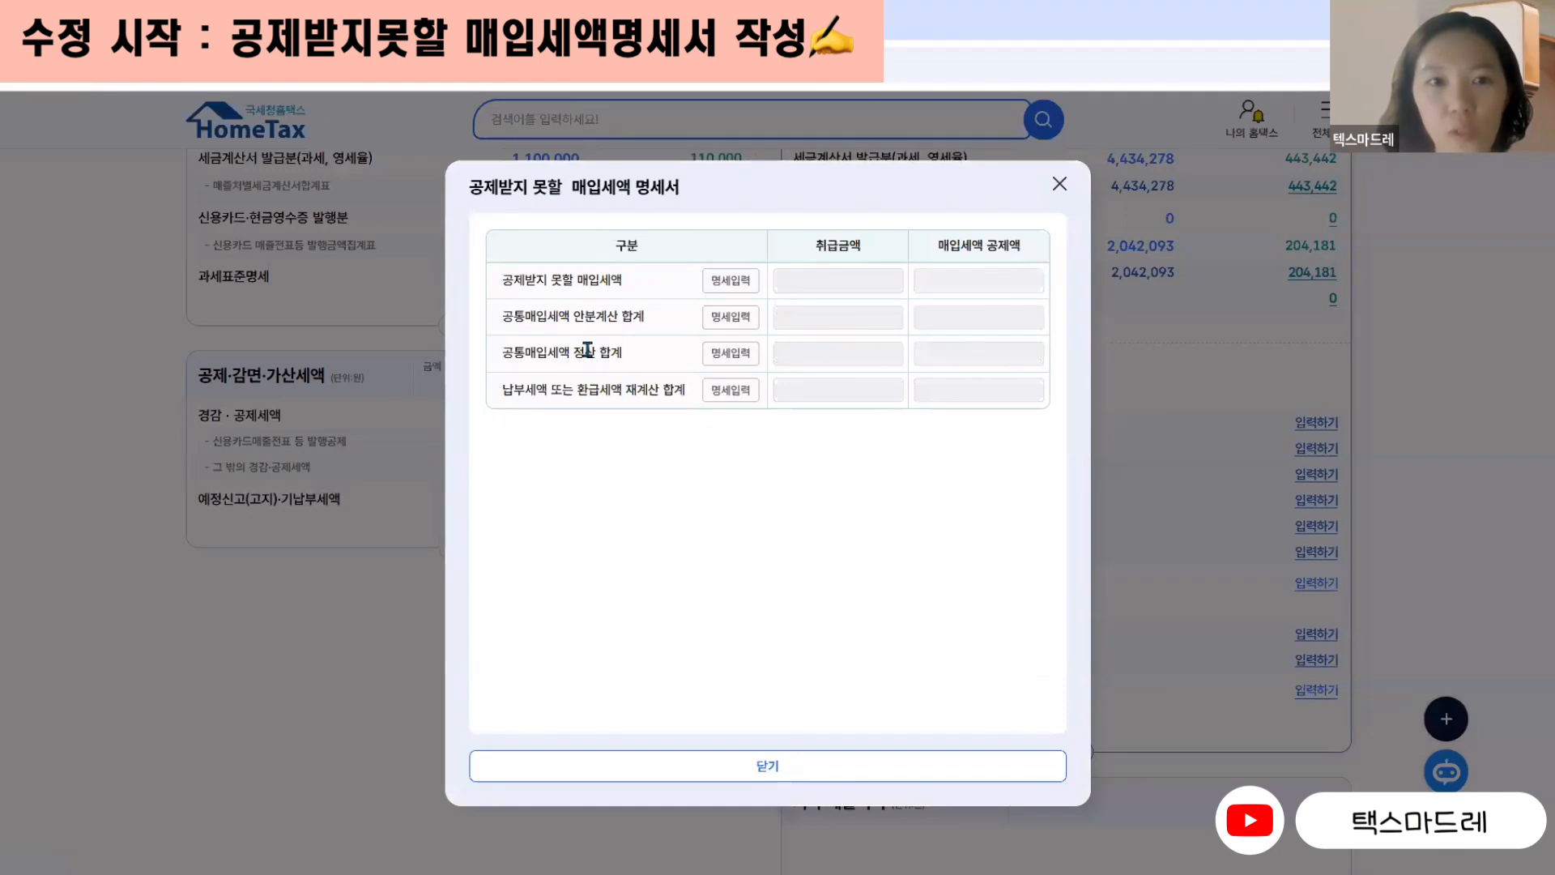
{"action": "left_click_drag", "start_coordinate": [616, 245], "coordinate": [1009, 245]}
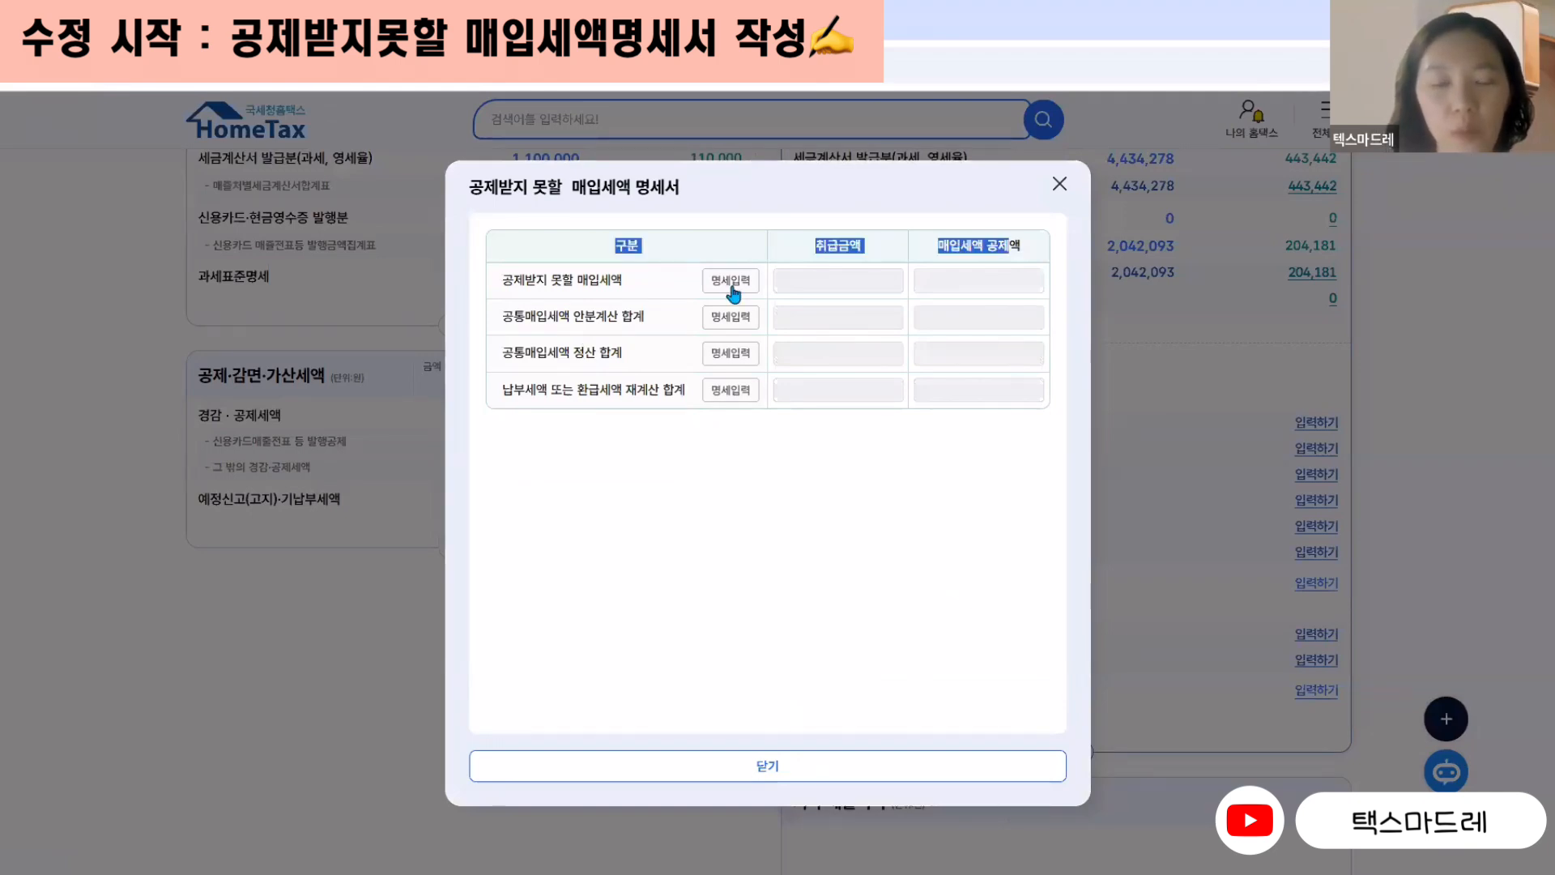
{"action": "left_click", "coordinate": [729, 285]}
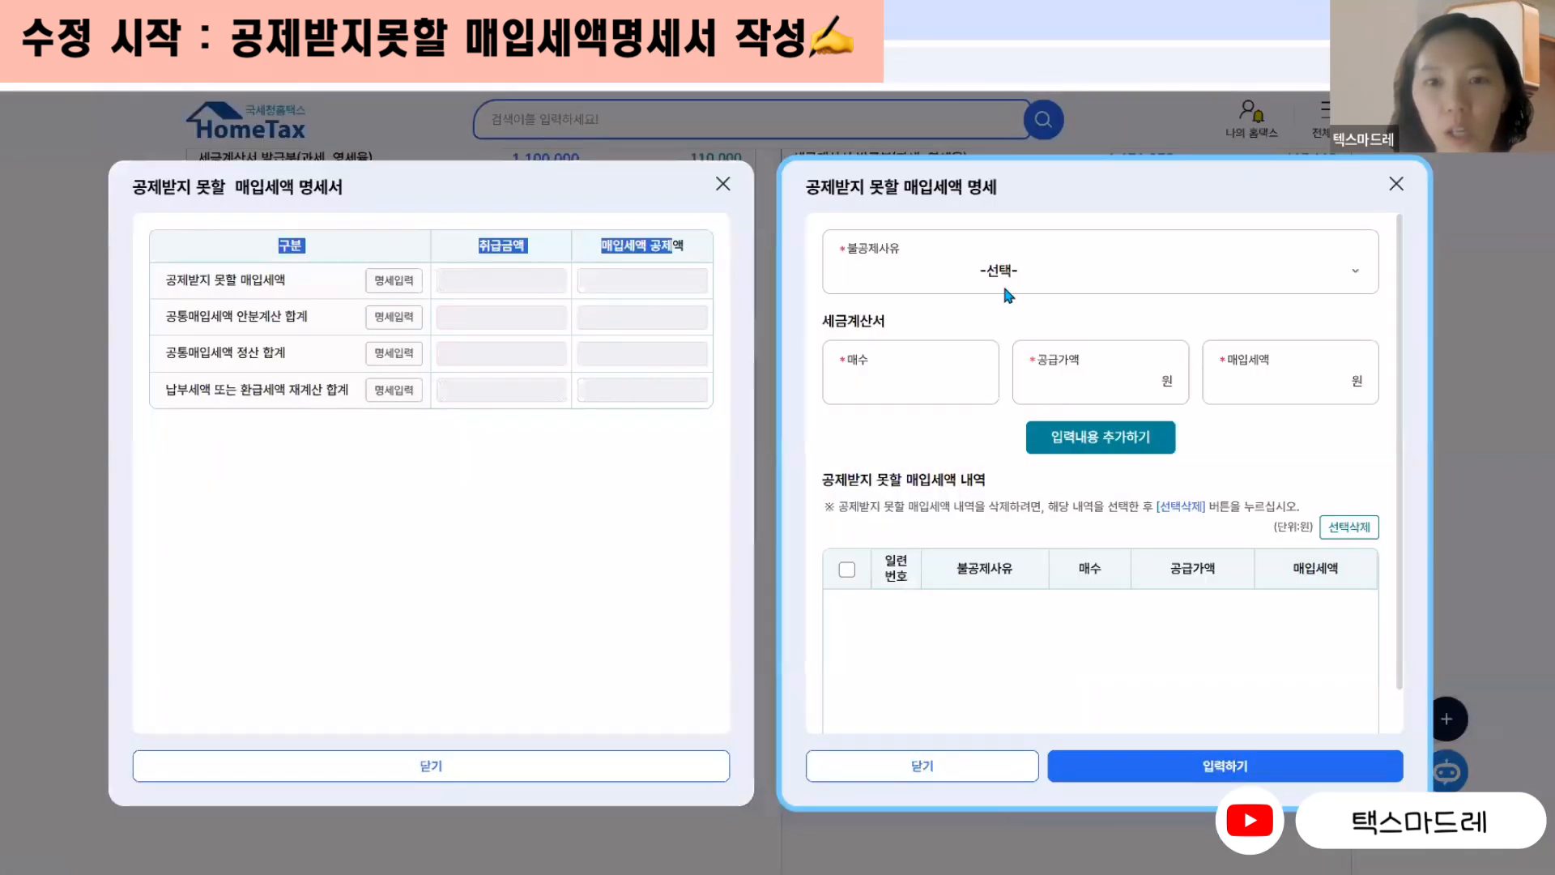
- Add a non-deductible entry with reason 개별소비세법 제1조제2항제3호에 따른 자동차 구입 유지 및 임차, 6 invoices and a supply value of 1,200,000 won
{"action": "left_click", "coordinate": [1017, 281]}
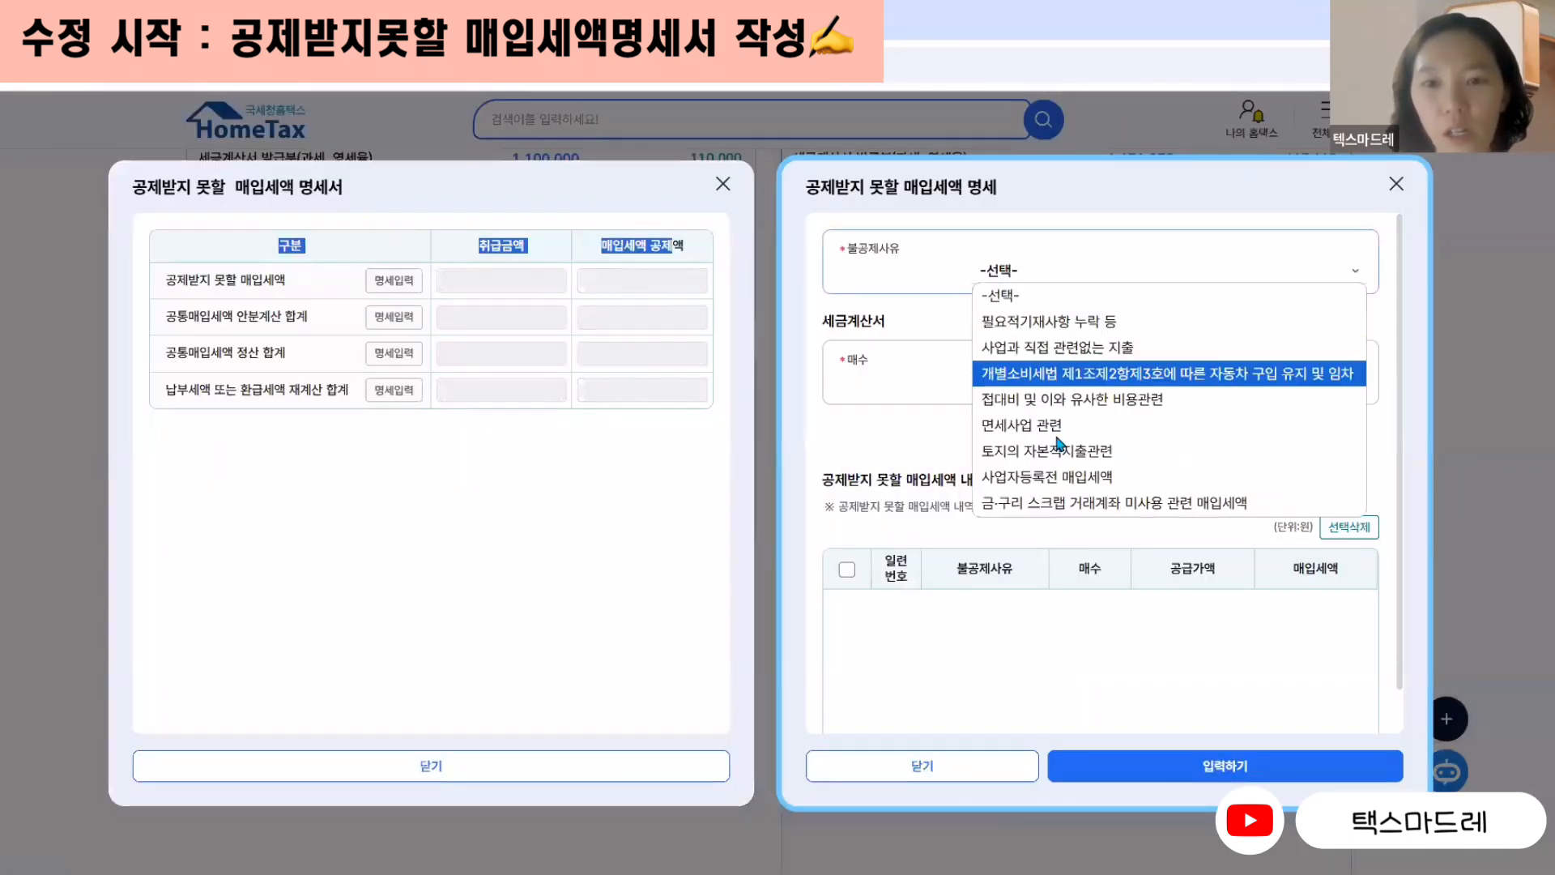
{"action": "left_click", "coordinate": [1155, 372]}
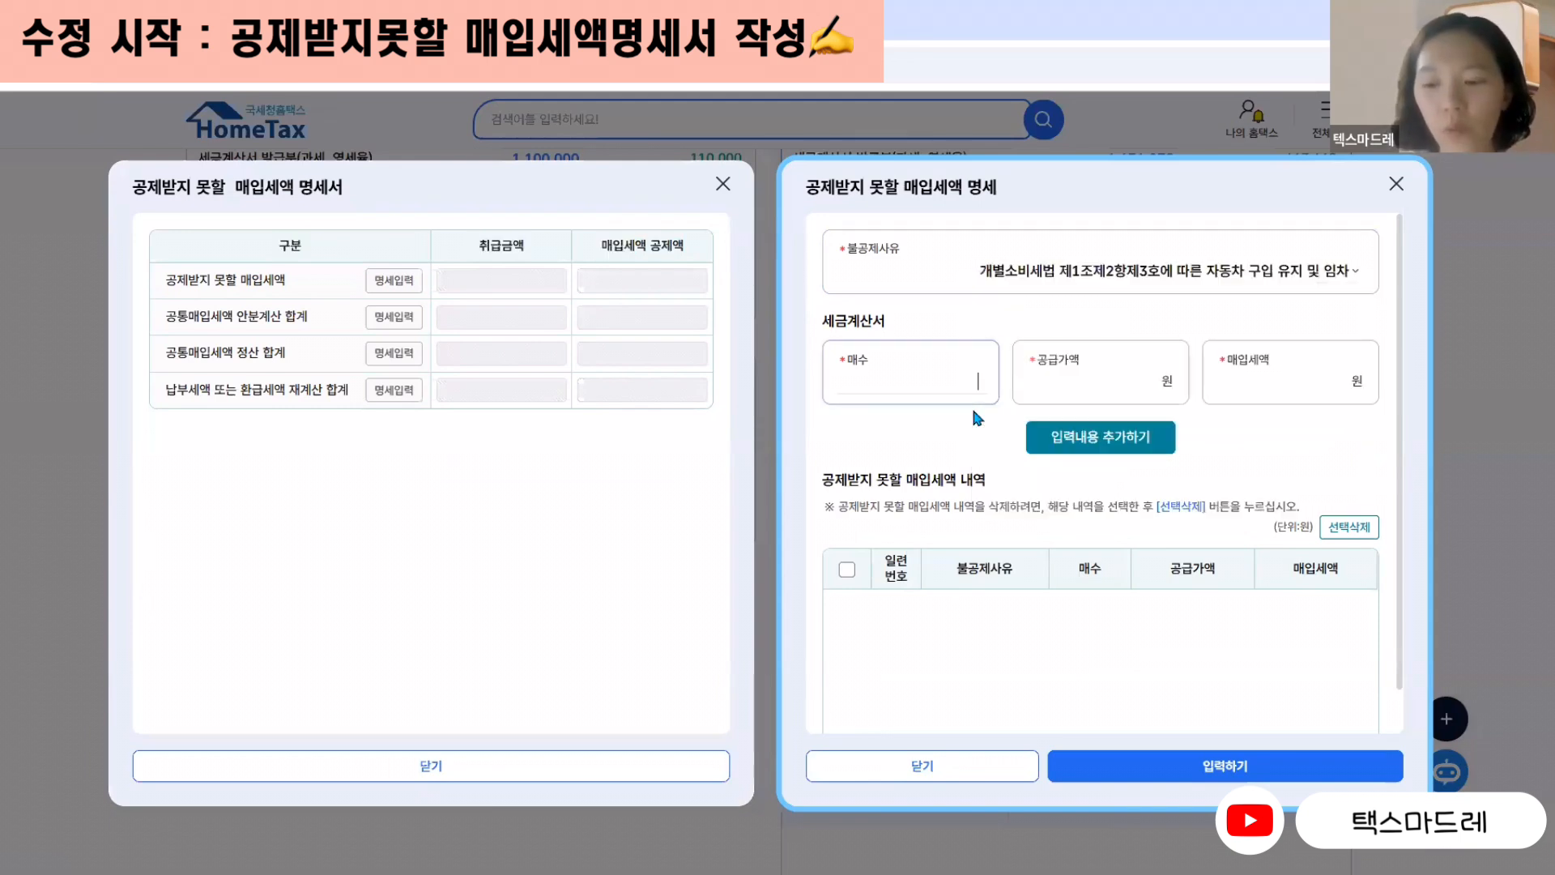
{"action": "type", "text": "6"}
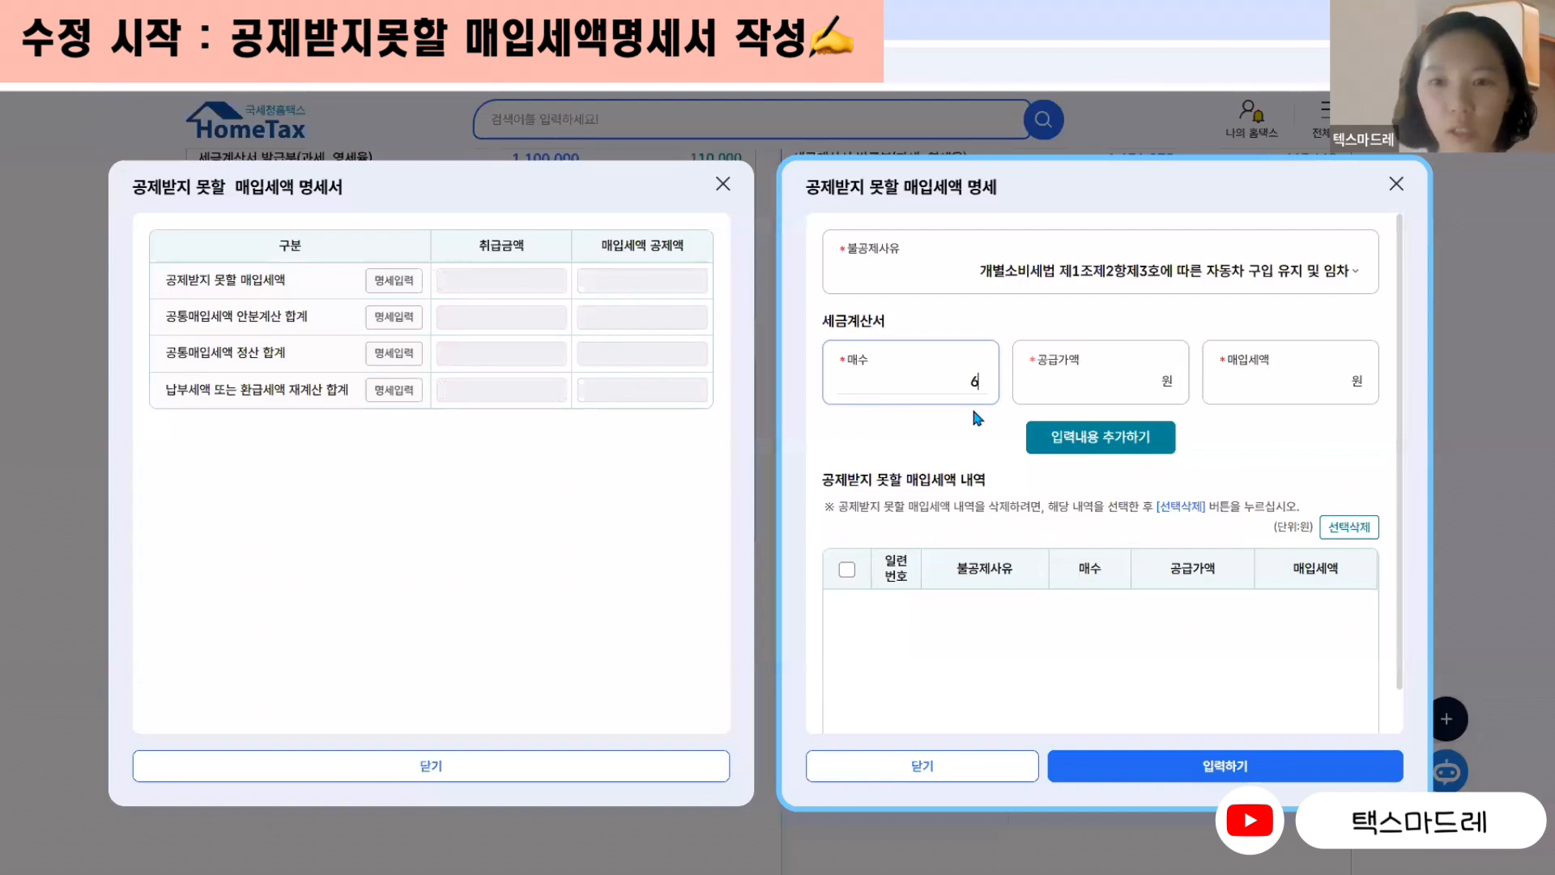
{"action": "left_click", "coordinate": [1104, 376]}
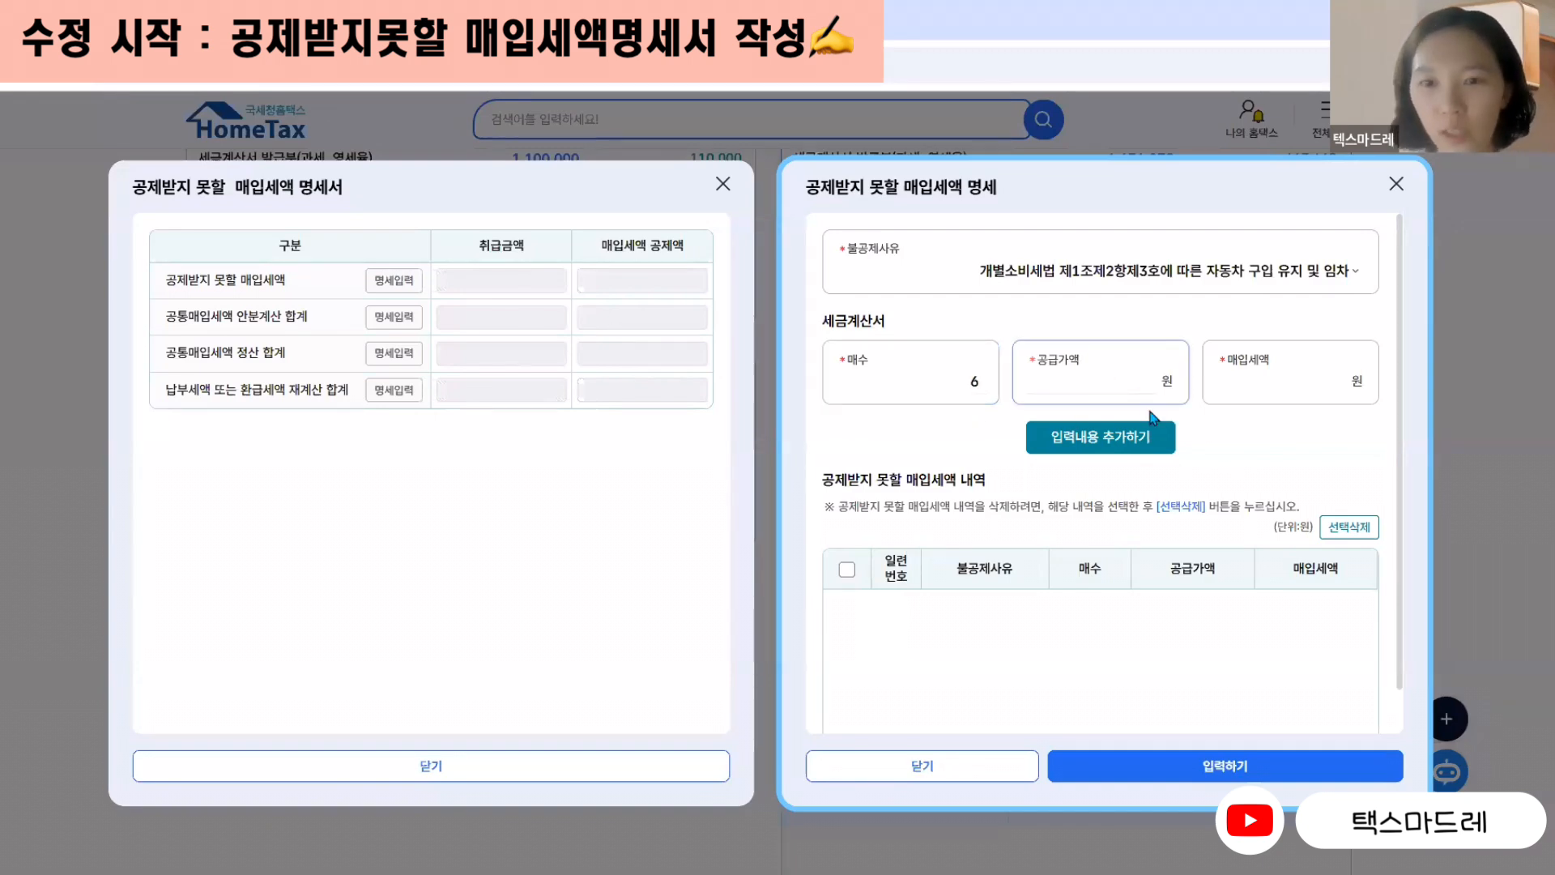
{"action": "type", "text": "1200000"}
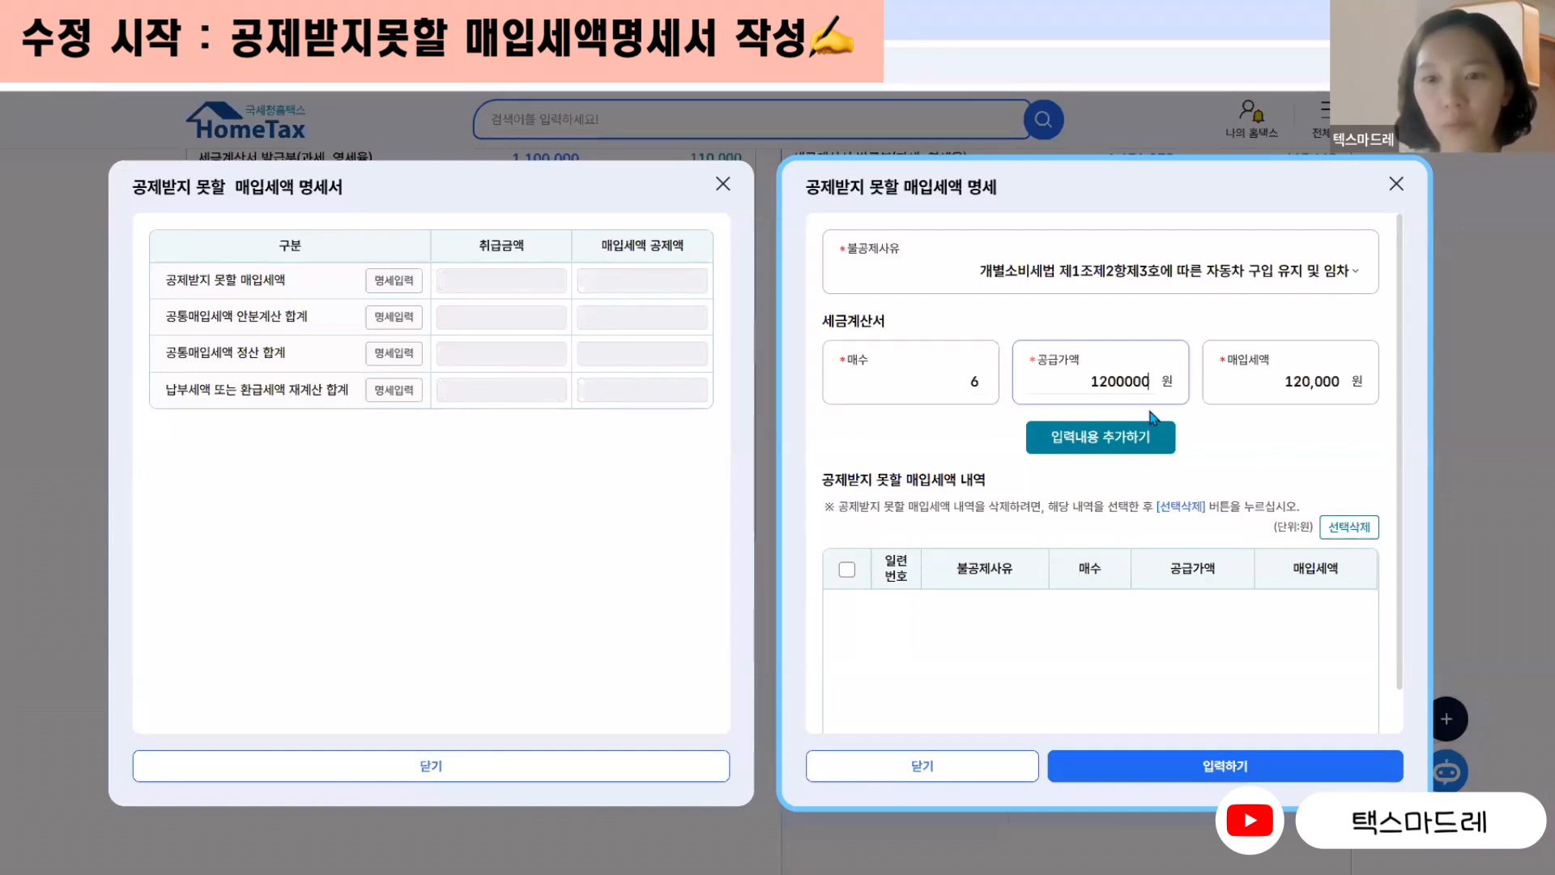
{"action": "left_click", "coordinate": [1255, 427]}
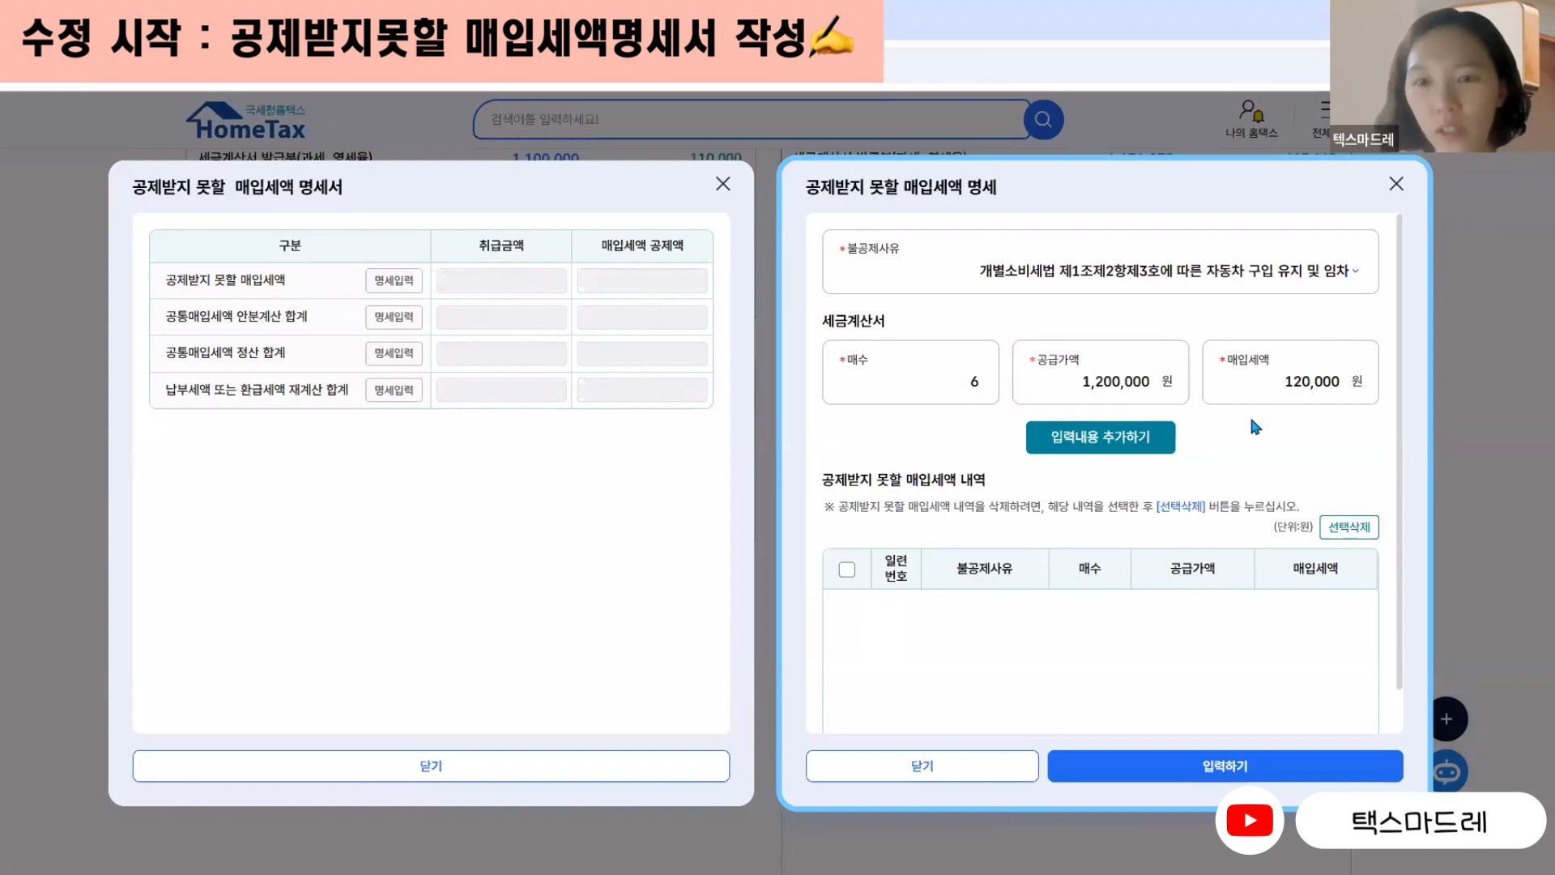
{"action": "left_click", "coordinate": [1124, 441]}
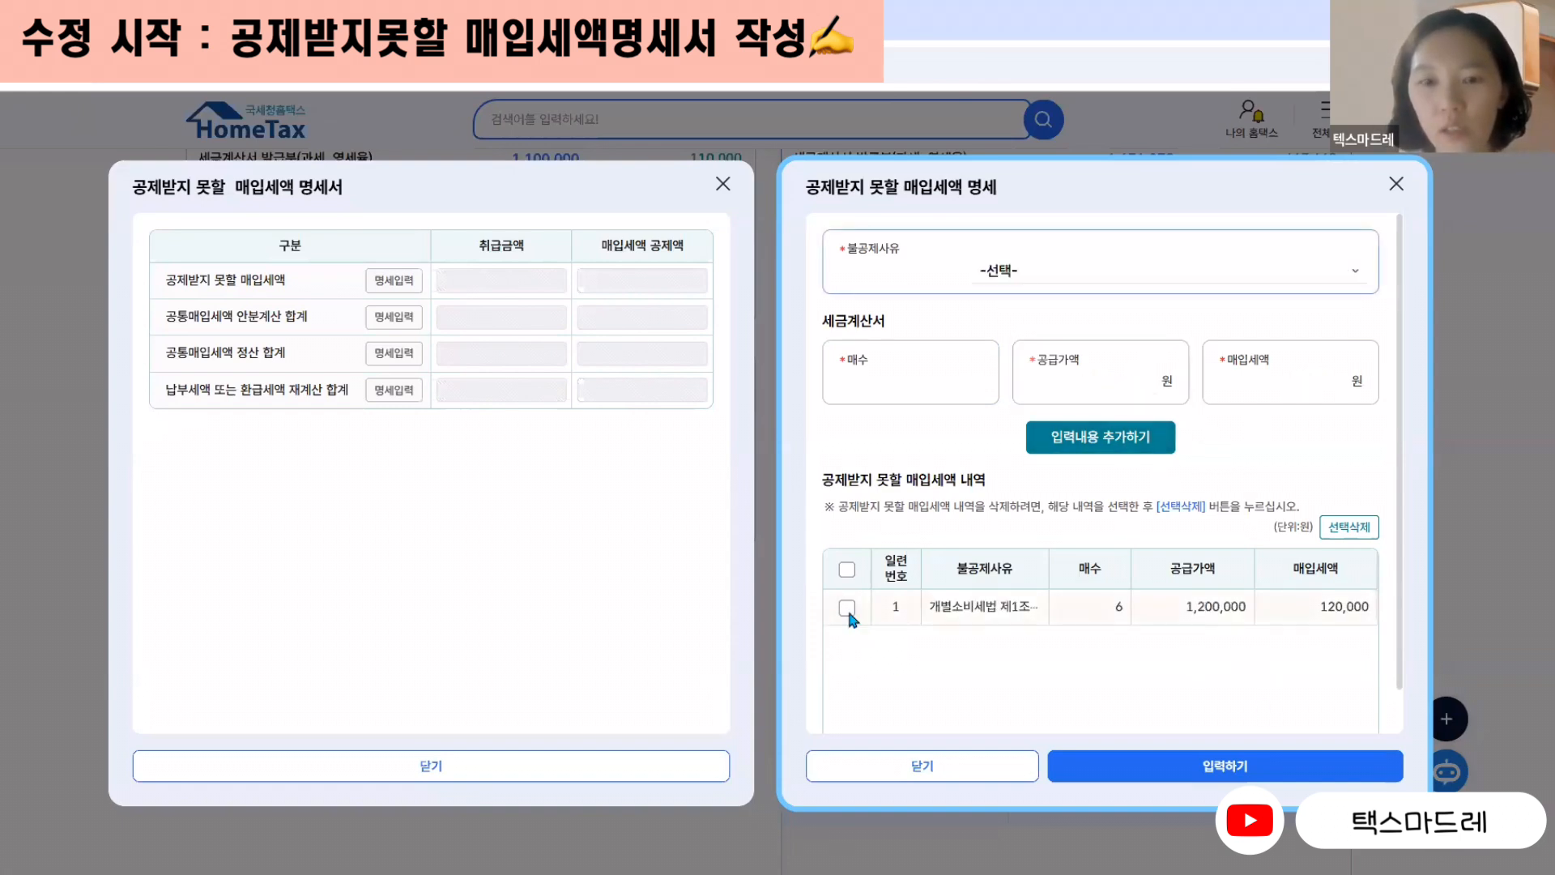
- Save the non-deductible input tax details to the 공제받지 못할 매입세액 명세서
{"action": "left_click", "coordinate": [847, 569]}
{"action": "left_click", "coordinate": [1223, 766]}
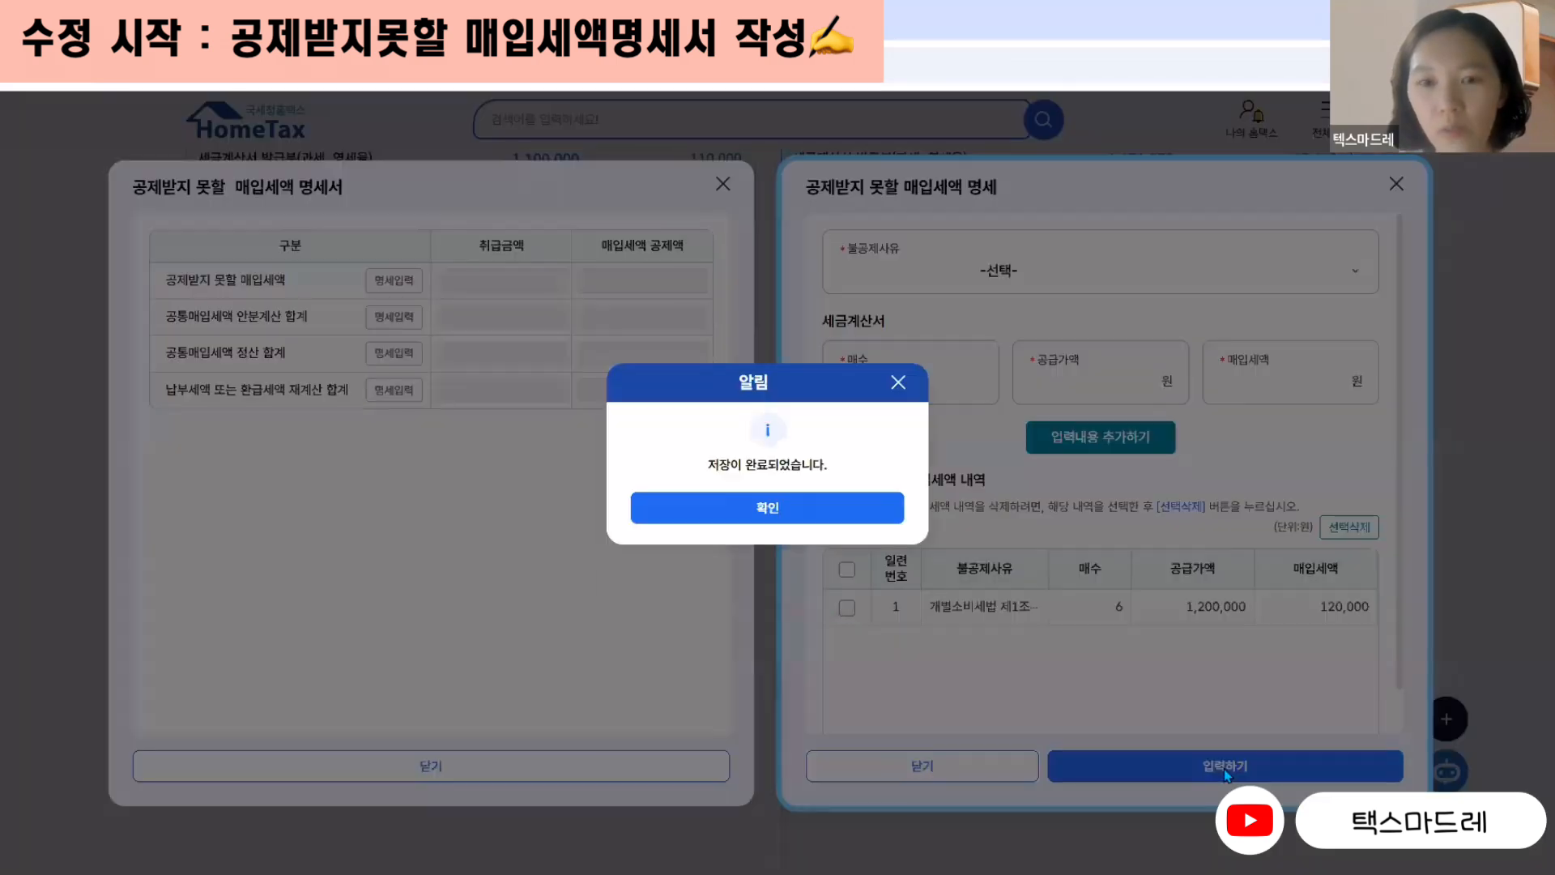
{"action": "left_click", "coordinate": [762, 508]}
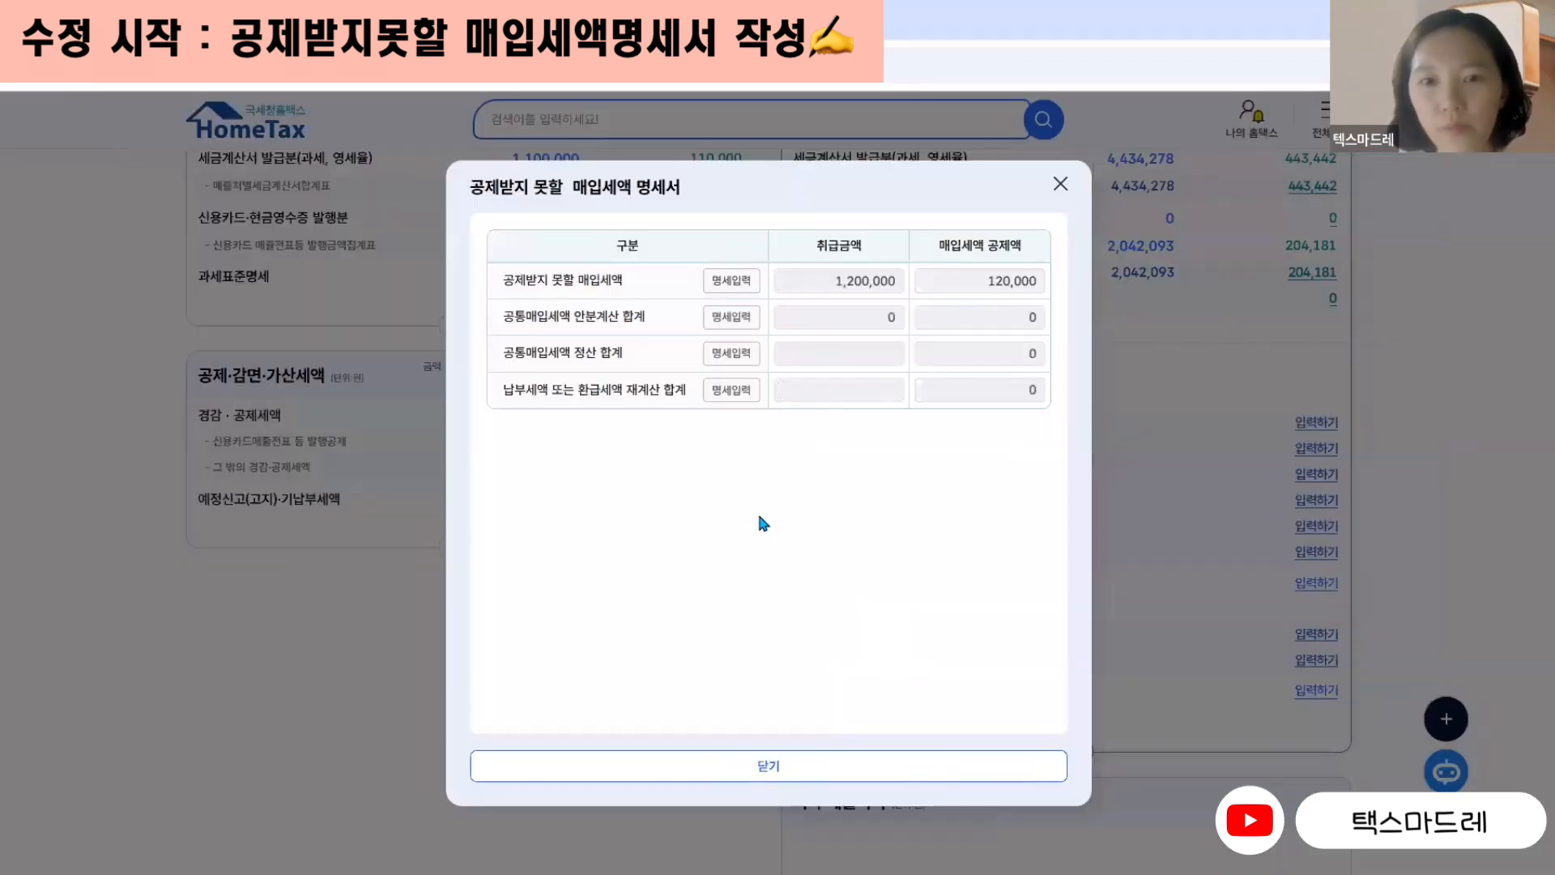
- Close the 공제받지 못할 매입세액 명세서 and review the tax payable and the 공제받지 못할 매입세액 line on the return summary
{"action": "left_click", "coordinate": [773, 764]}
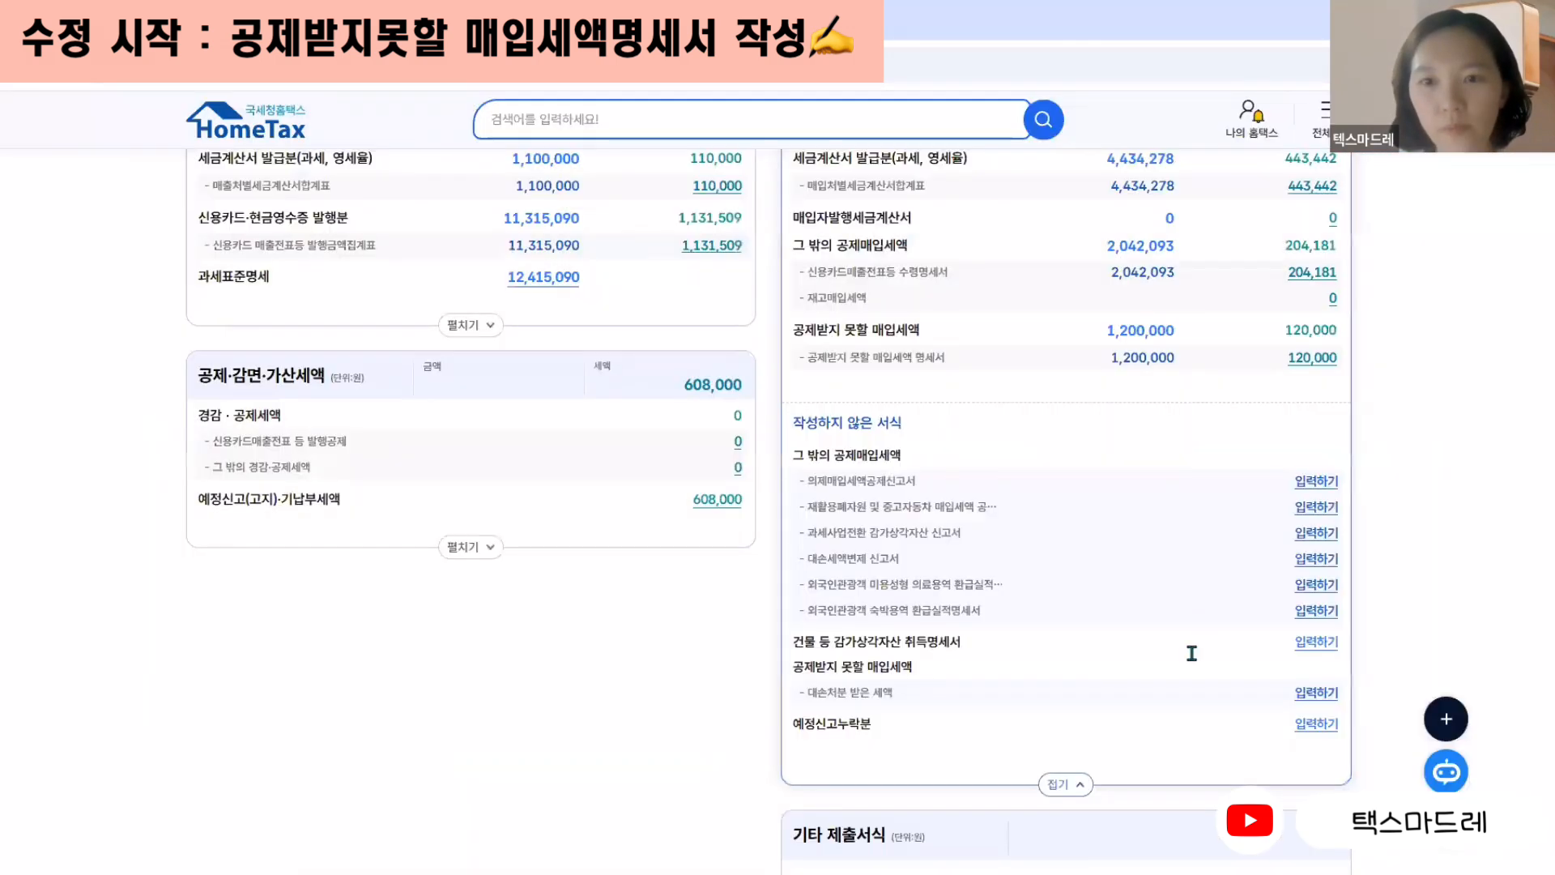
{"action": "scroll", "coordinate": [1196, 624], "scroll_direction": "up", "scroll_amount": 1}
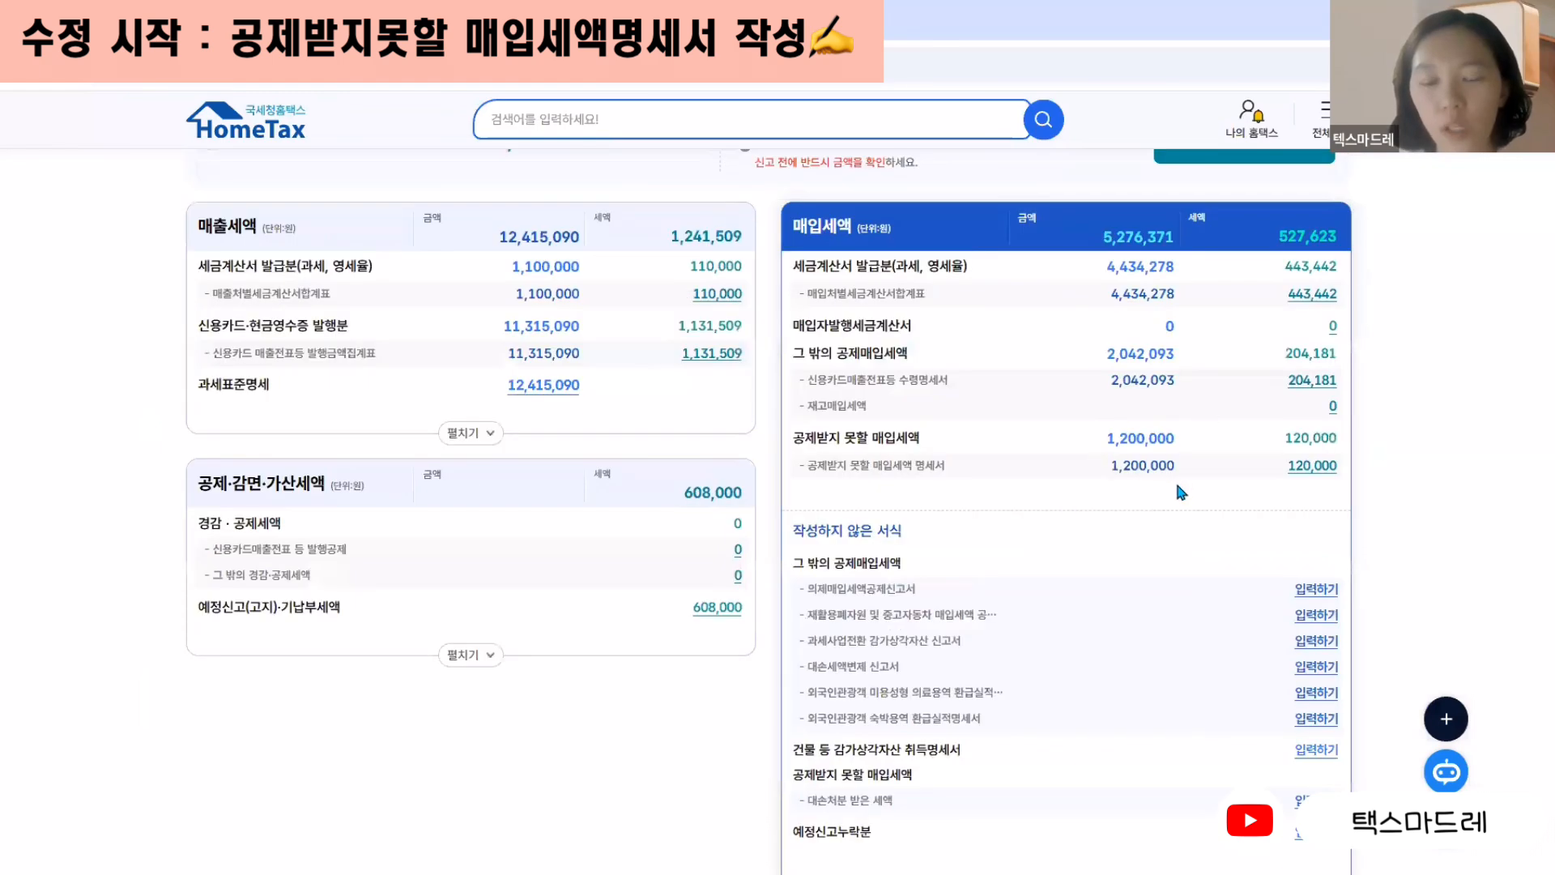
{"action": "scroll", "coordinate": [1187, 462], "scroll_direction": "up", "scroll_amount": 1}
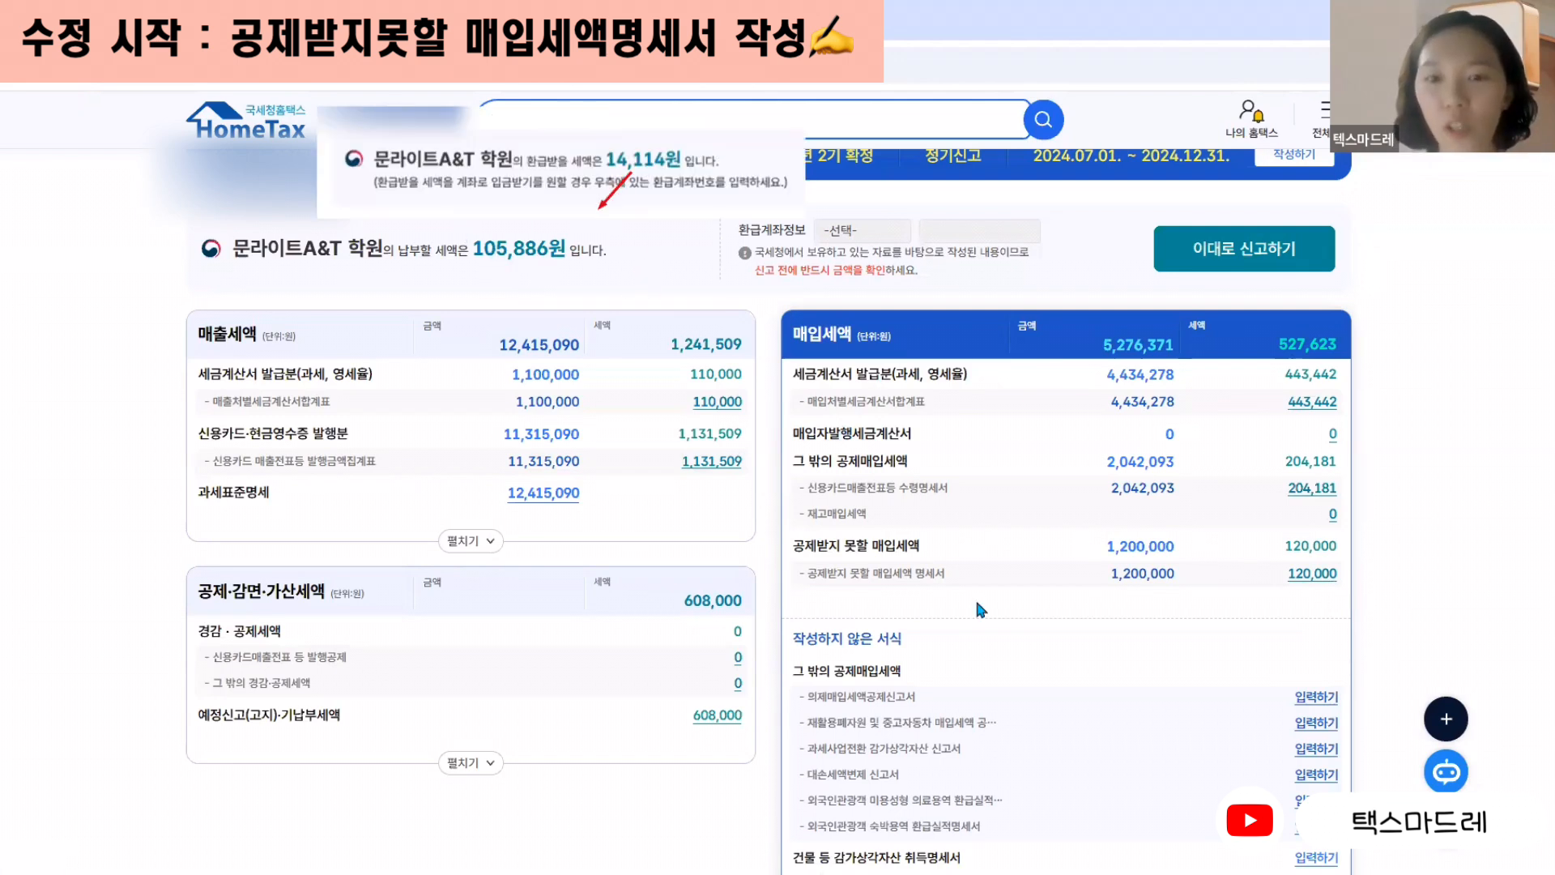
{"action": "left_click_drag", "start_coordinate": [808, 545], "coordinate": [946, 554]}
{"action": "left_click", "coordinate": [953, 548]}
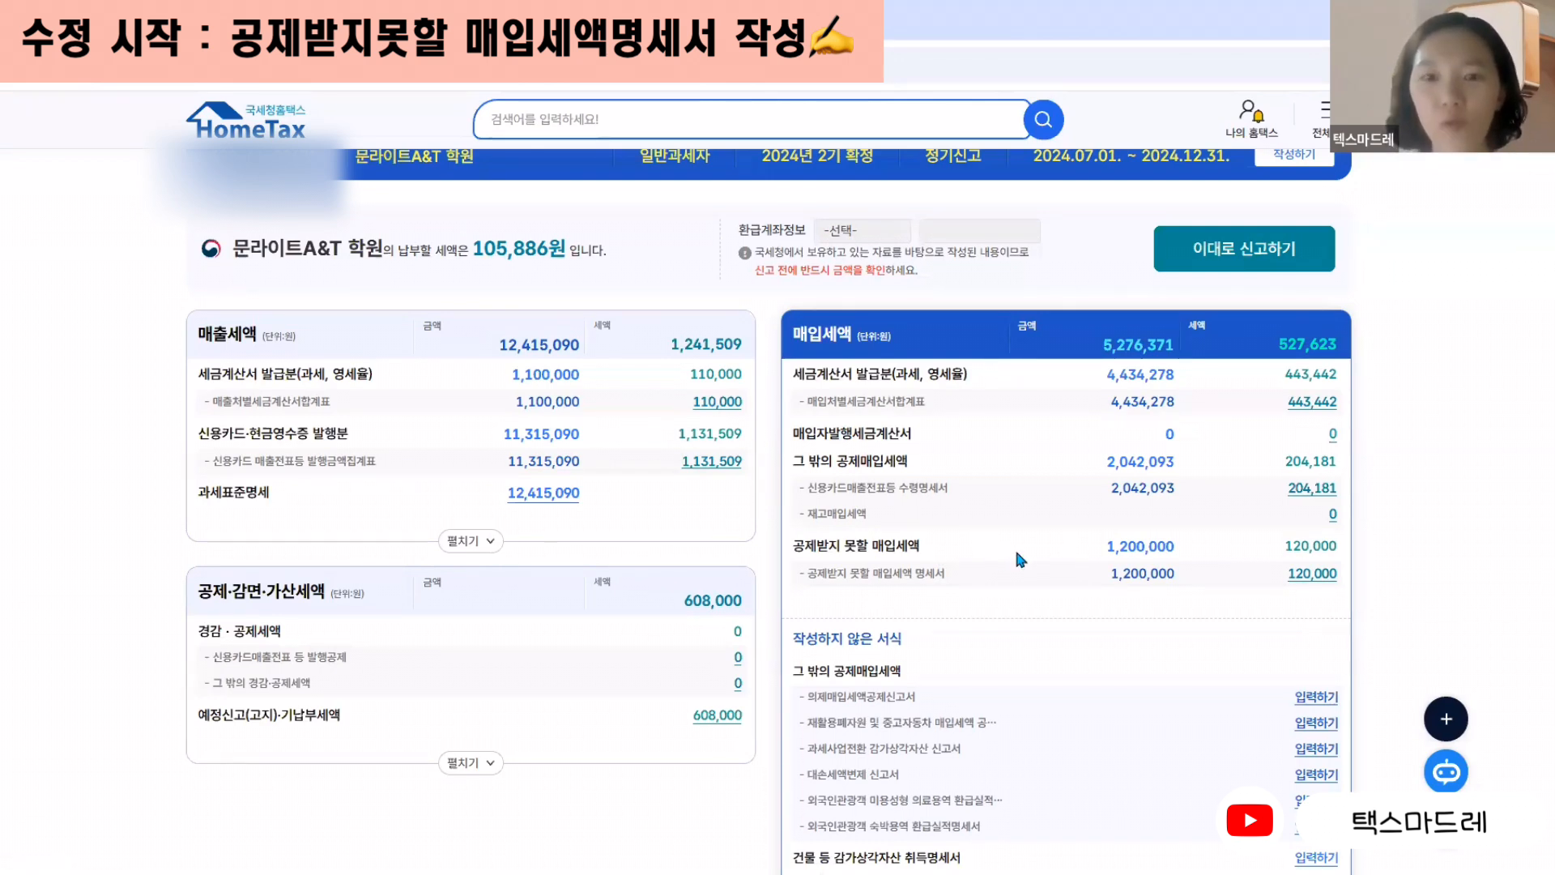
- Look up the electronic tax invoice purchase details from the 매입처별 세금계산서 합계표, then close both without changes
{"action": "left_click", "coordinate": [1314, 405]}
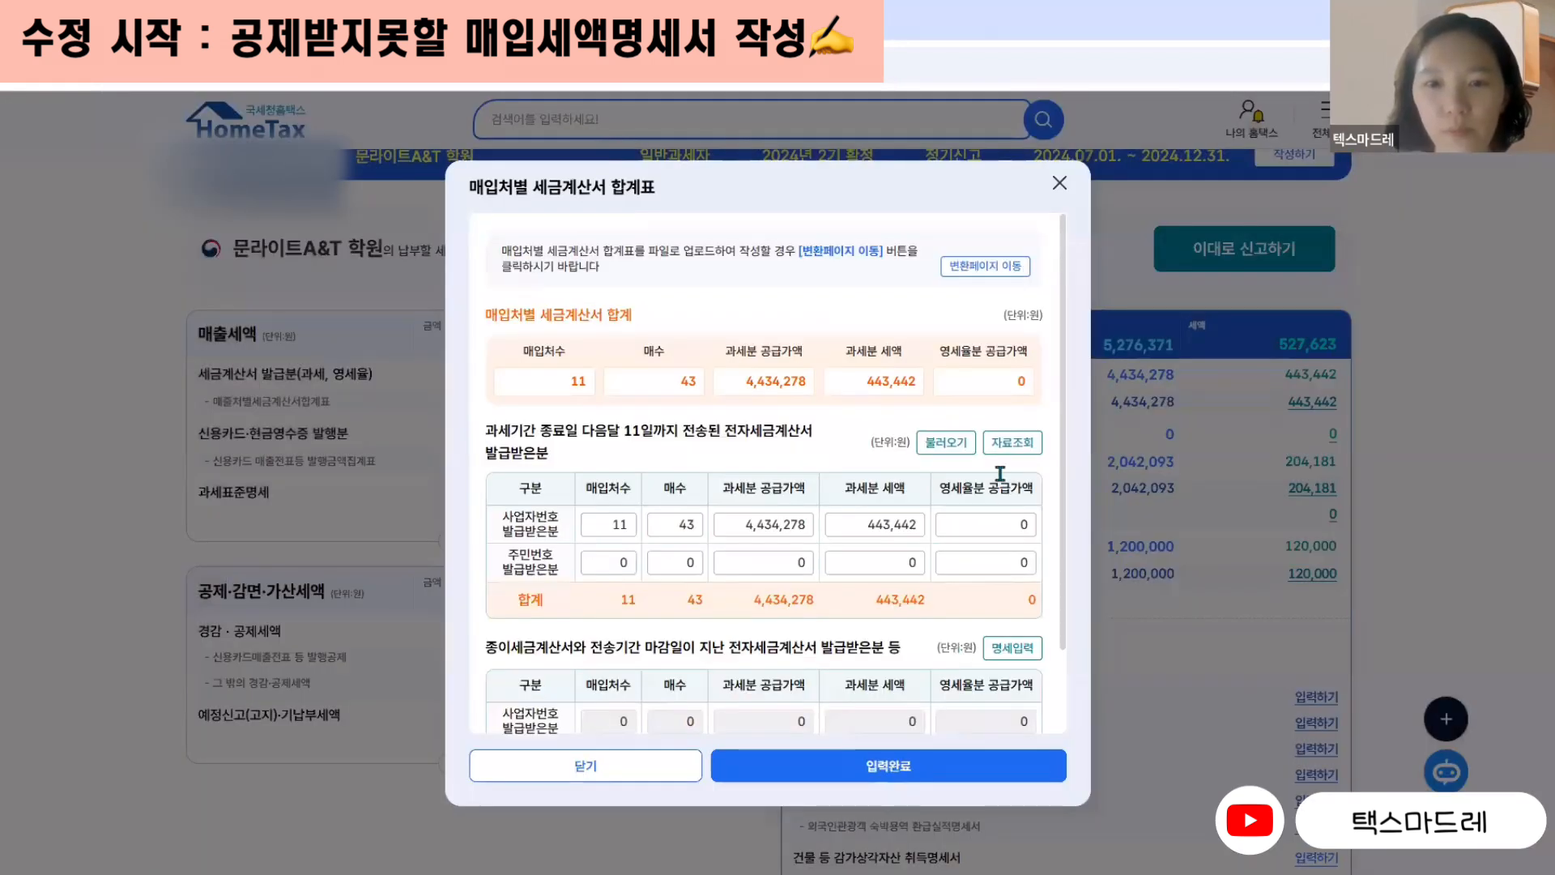
{"action": "left_click", "coordinate": [1012, 443]}
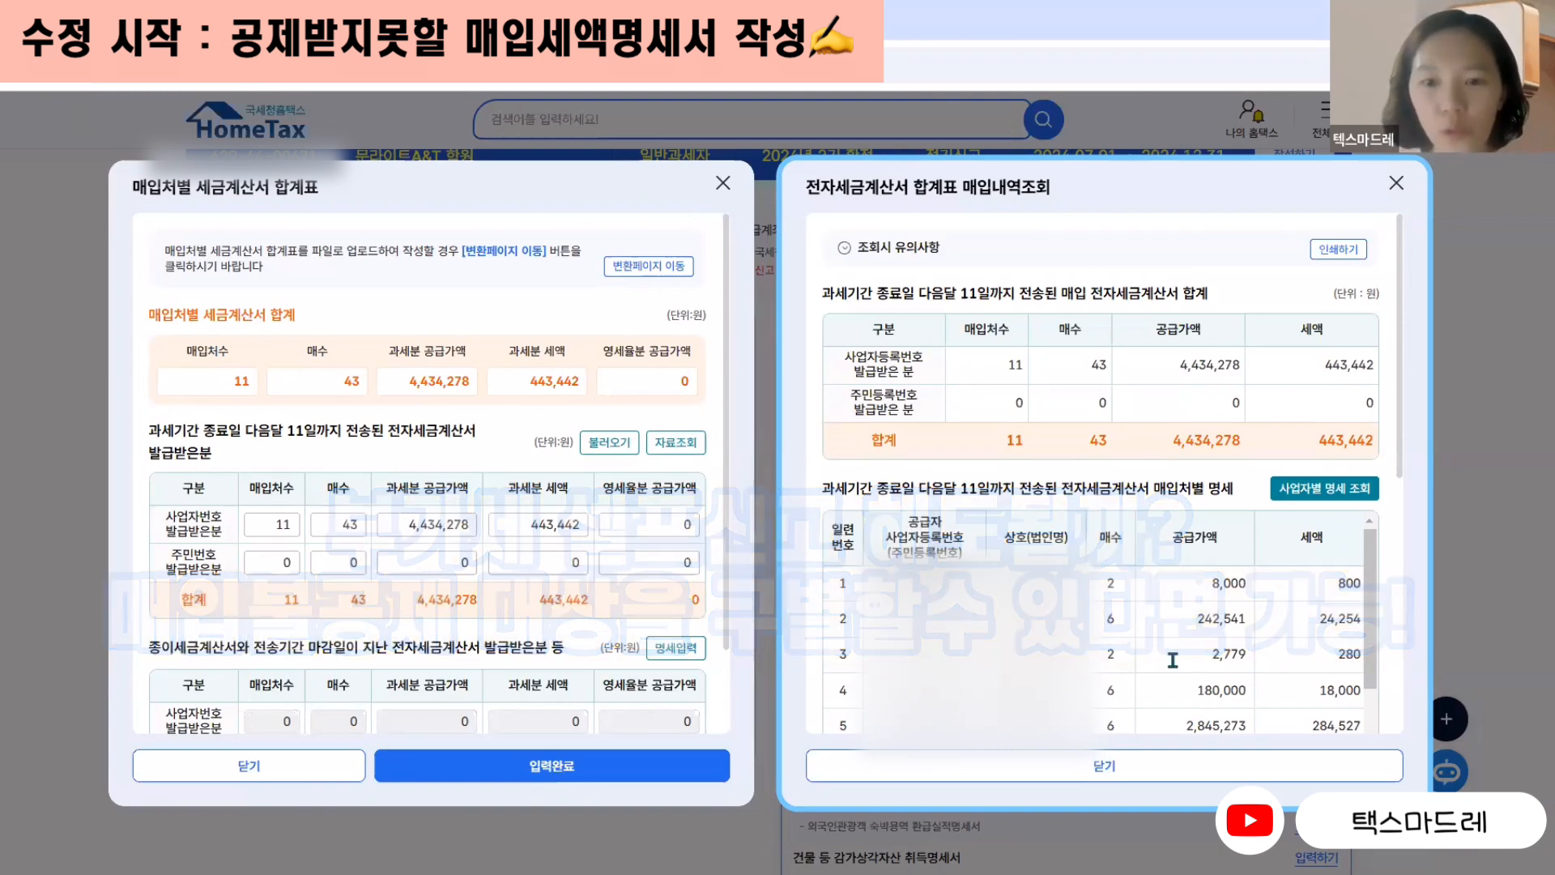
{"action": "left_click", "coordinate": [1106, 769]}
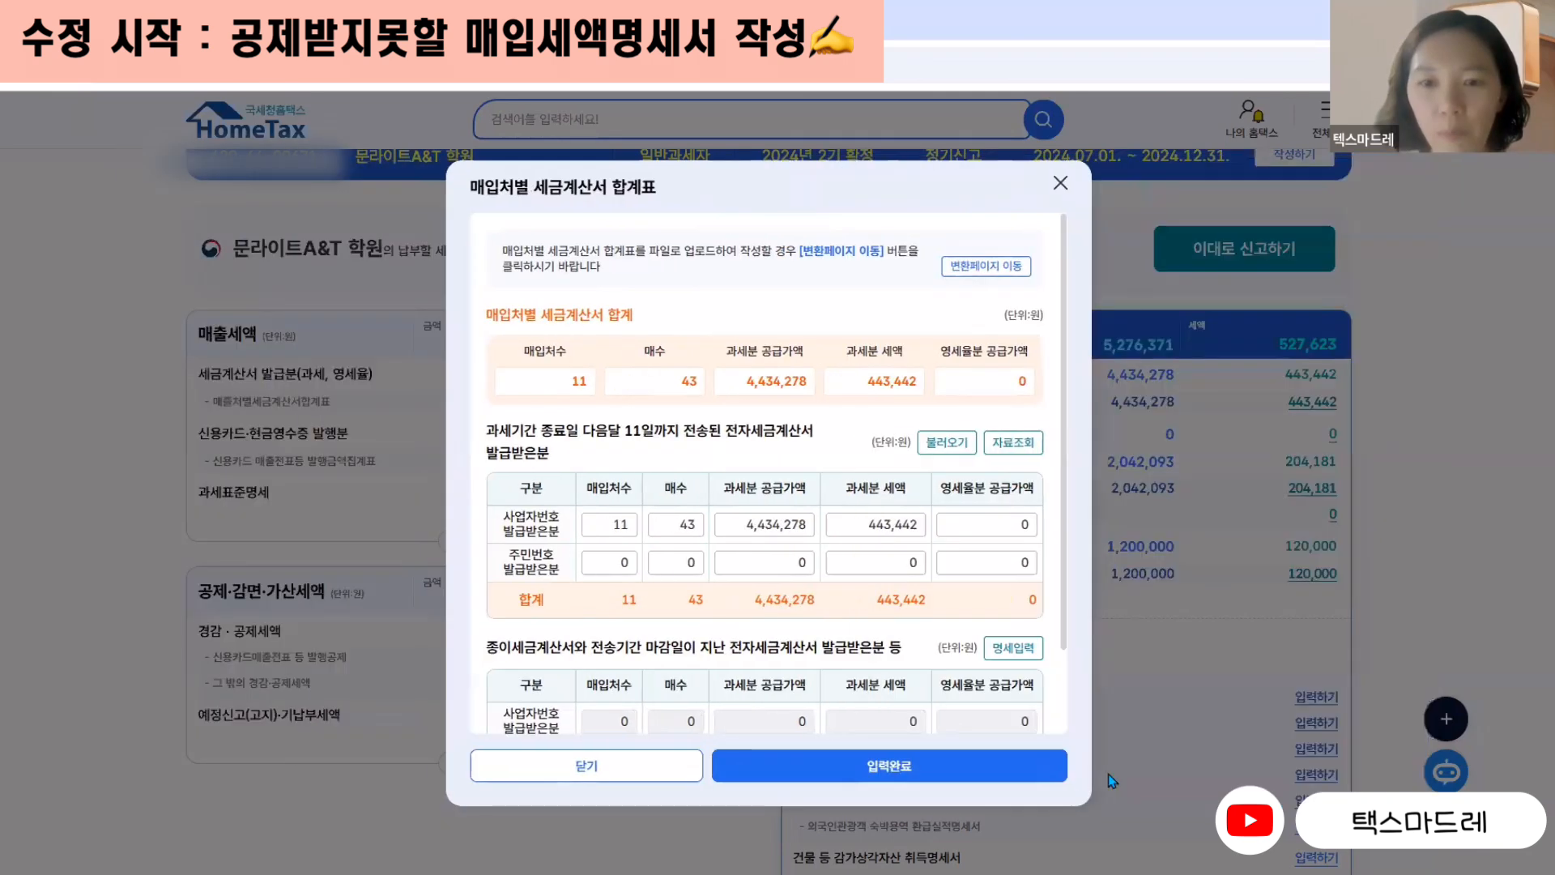
{"action": "left_click", "coordinate": [1061, 183]}
- Open the 신용카드 매출전표등 수령명세서 and its 사업용신용카드 detail view
{"action": "scroll", "coordinate": [1049, 588], "scroll_direction": "up", "scroll_amount": 3}
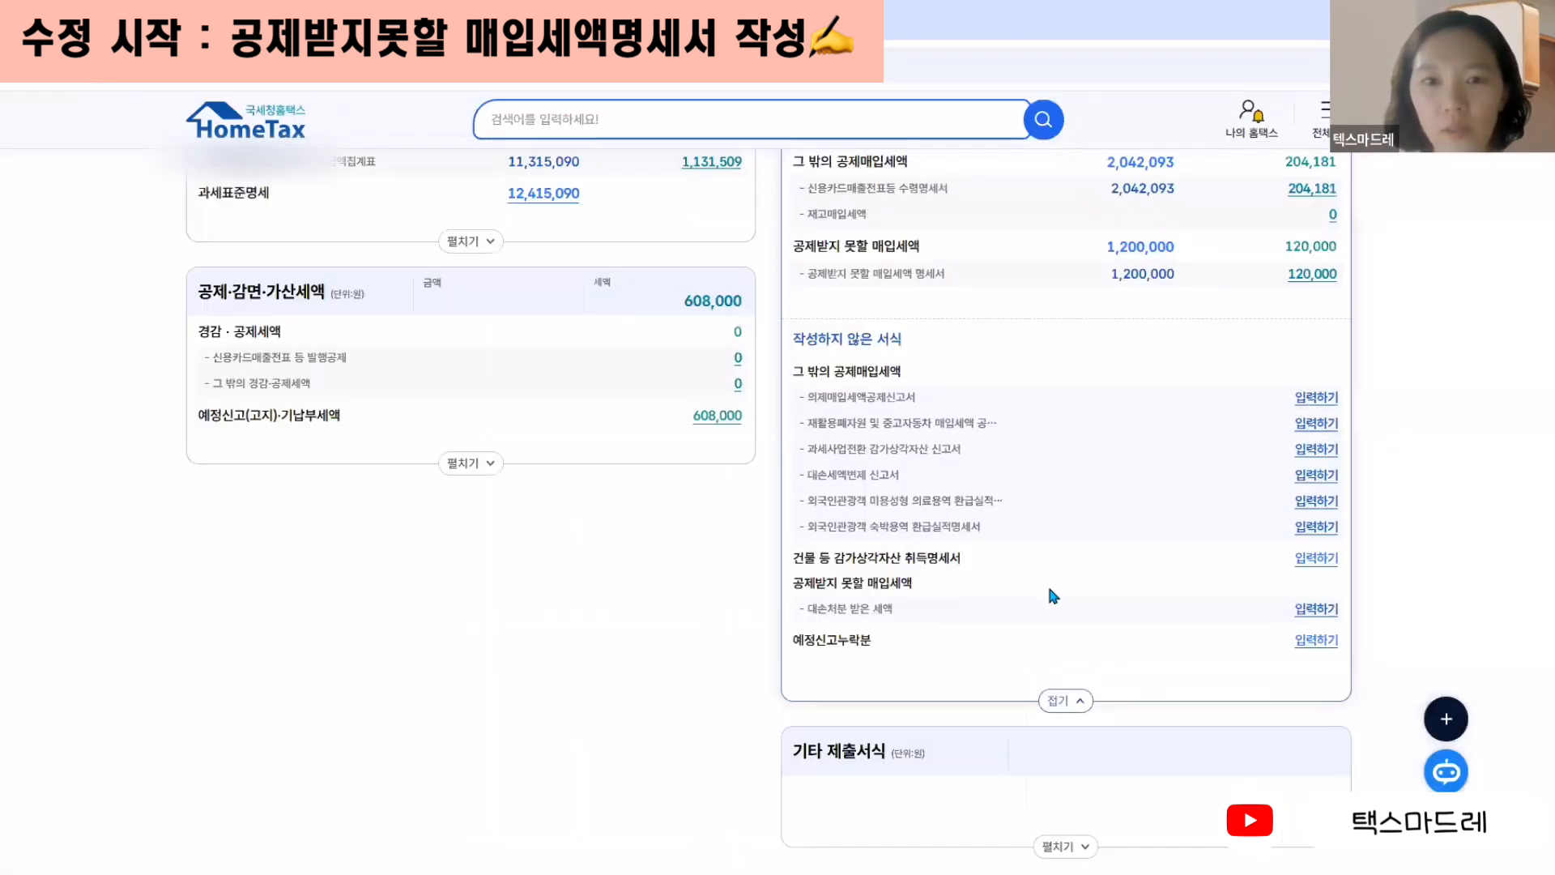
{"action": "scroll", "coordinate": [1054, 597], "scroll_direction": "up", "scroll_amount": 3}
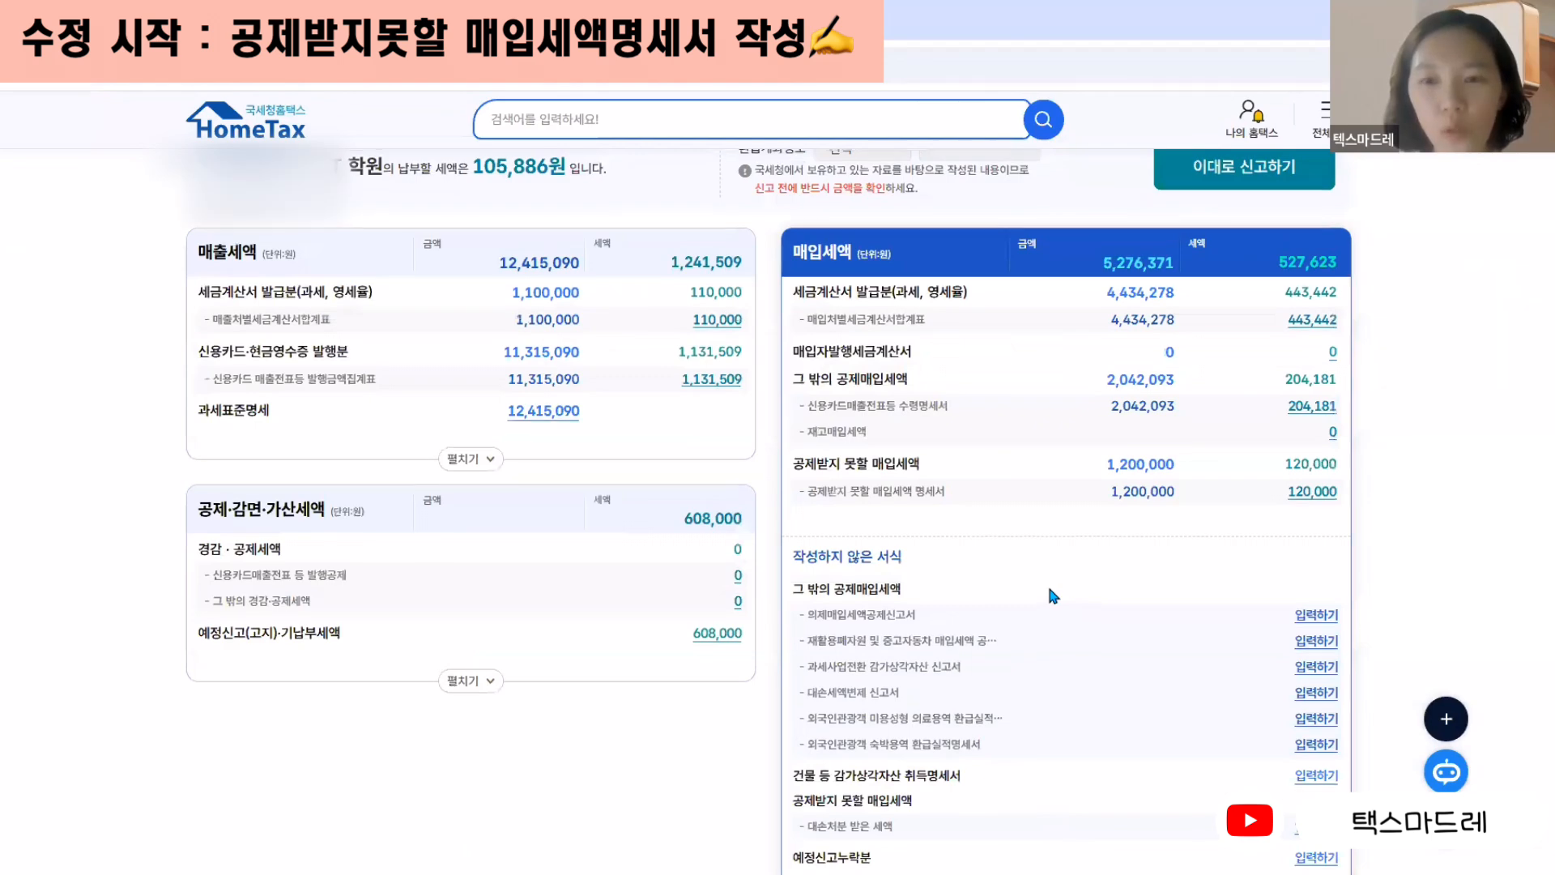
{"action": "scroll", "coordinate": [850, 518], "scroll_direction": "up", "scroll_amount": 2}
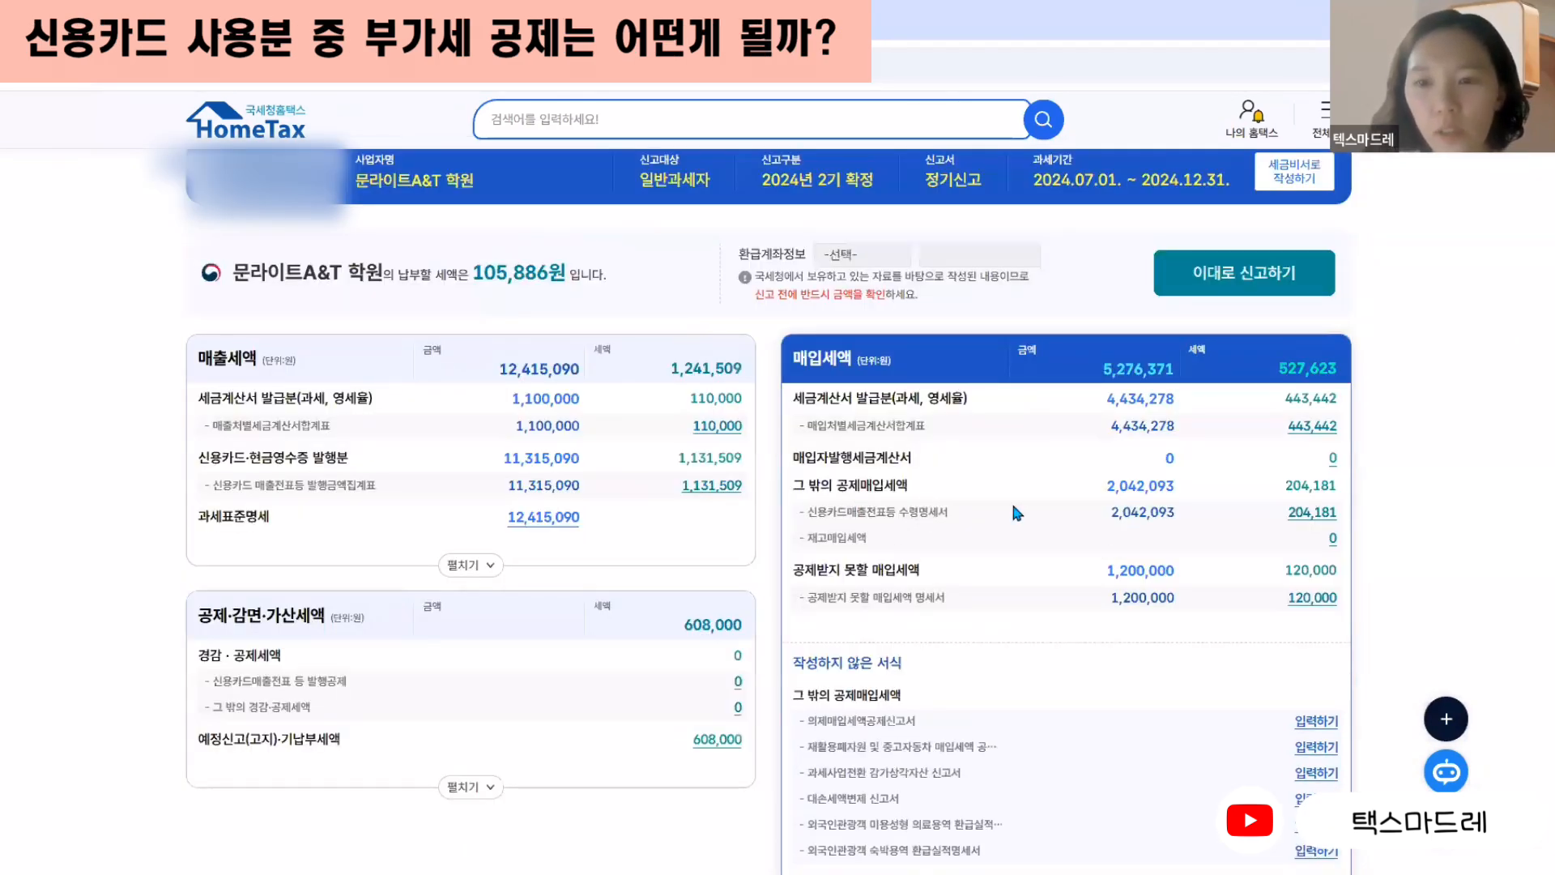
{"action": "left_click", "coordinate": [1314, 517]}
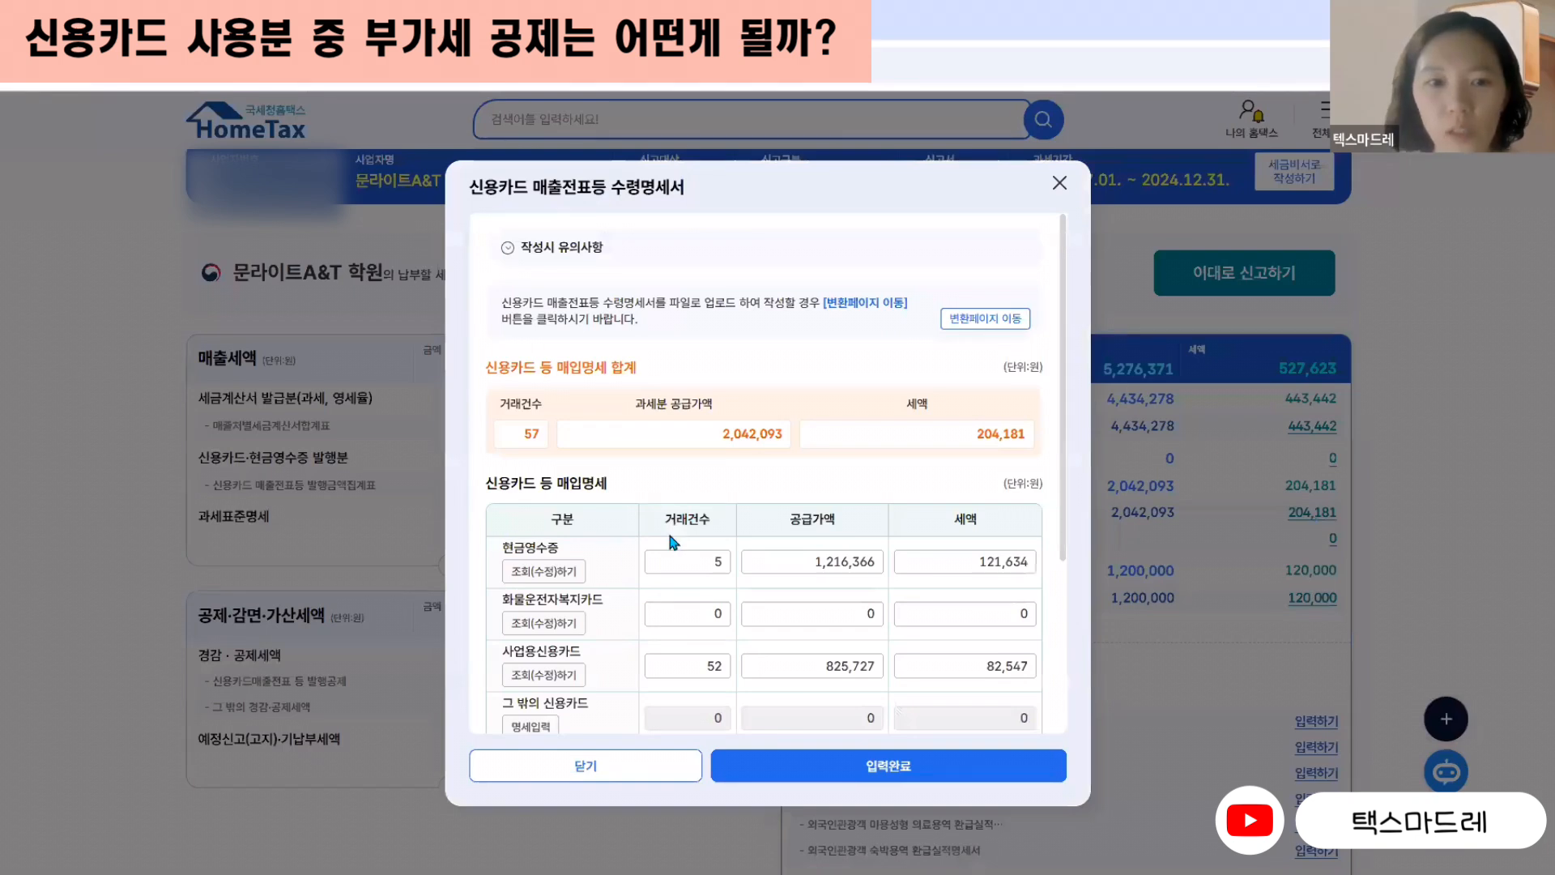
{"action": "scroll", "coordinate": [721, 551], "scroll_direction": "down", "scroll_amount": 1}
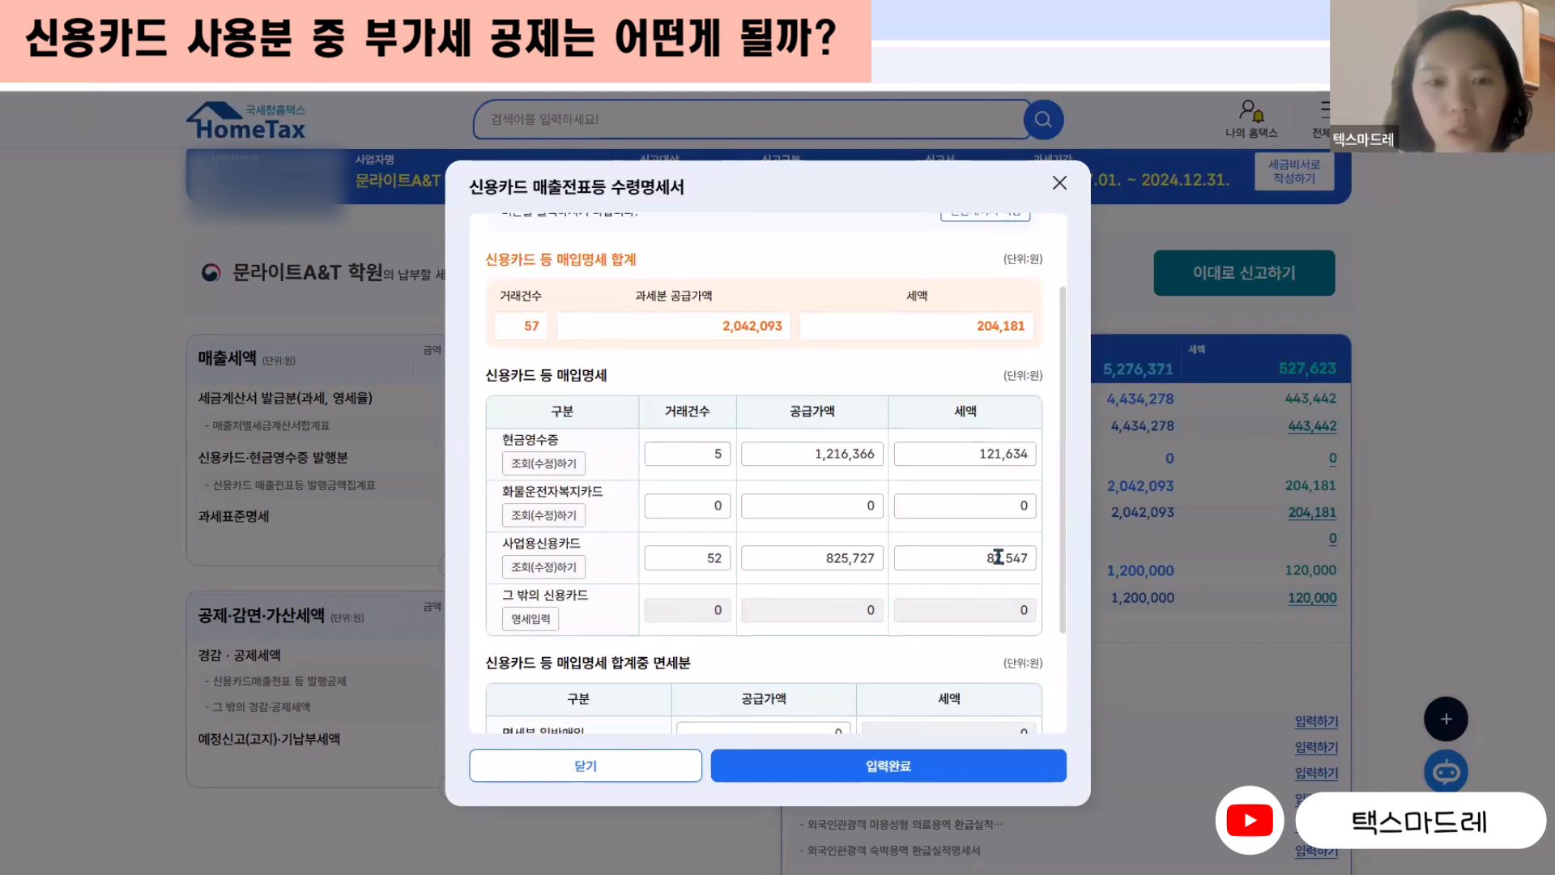
{"action": "scroll", "coordinate": [950, 582], "scroll_direction": "down", "scroll_amount": 1}
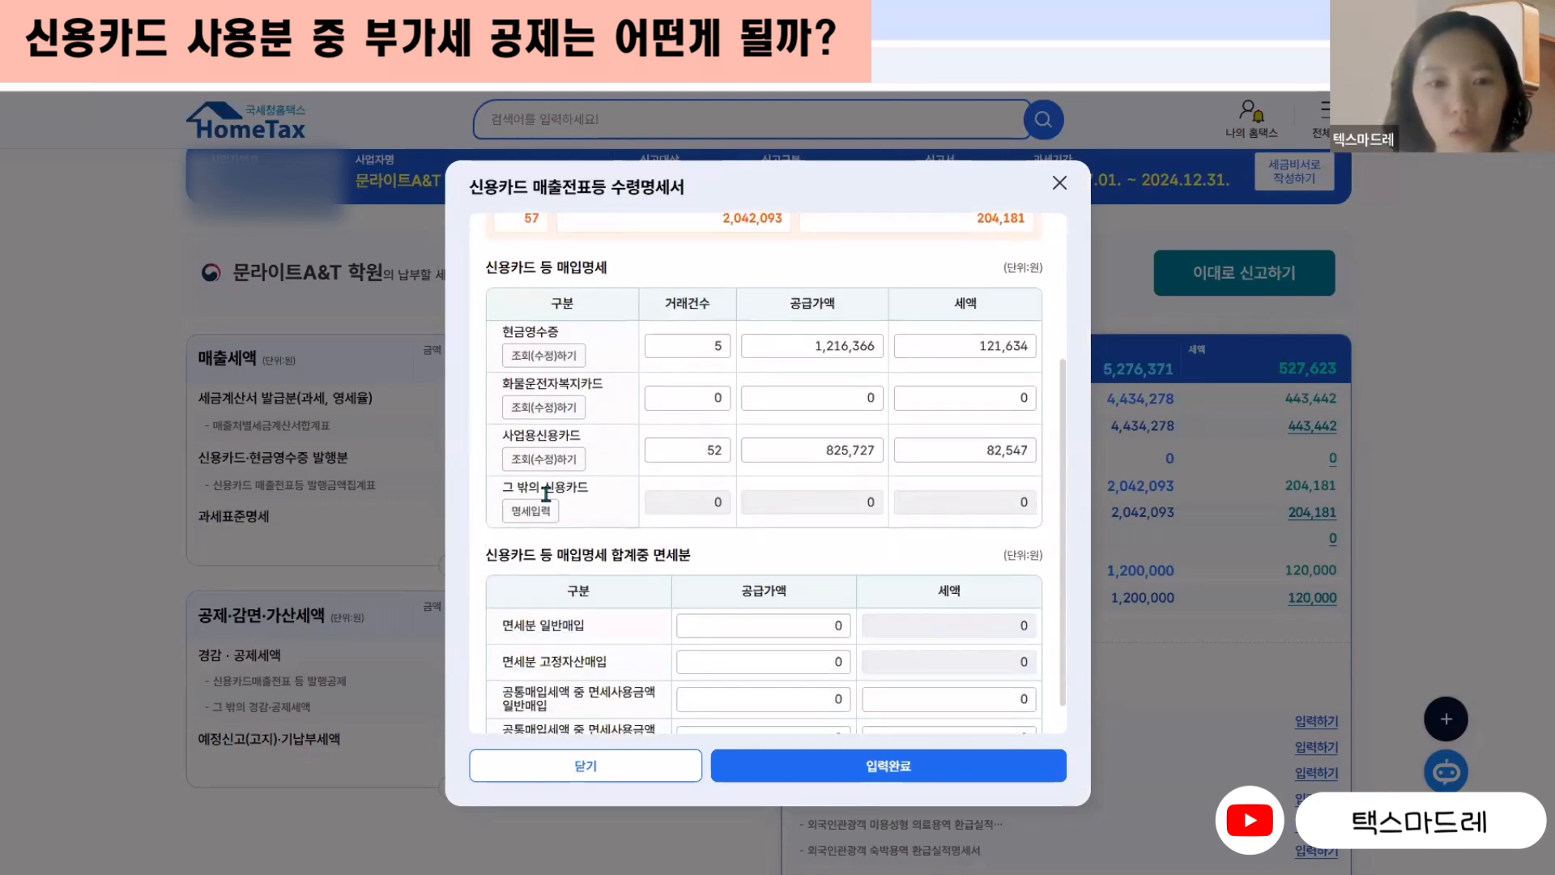
{"action": "left_click", "coordinate": [555, 460]}
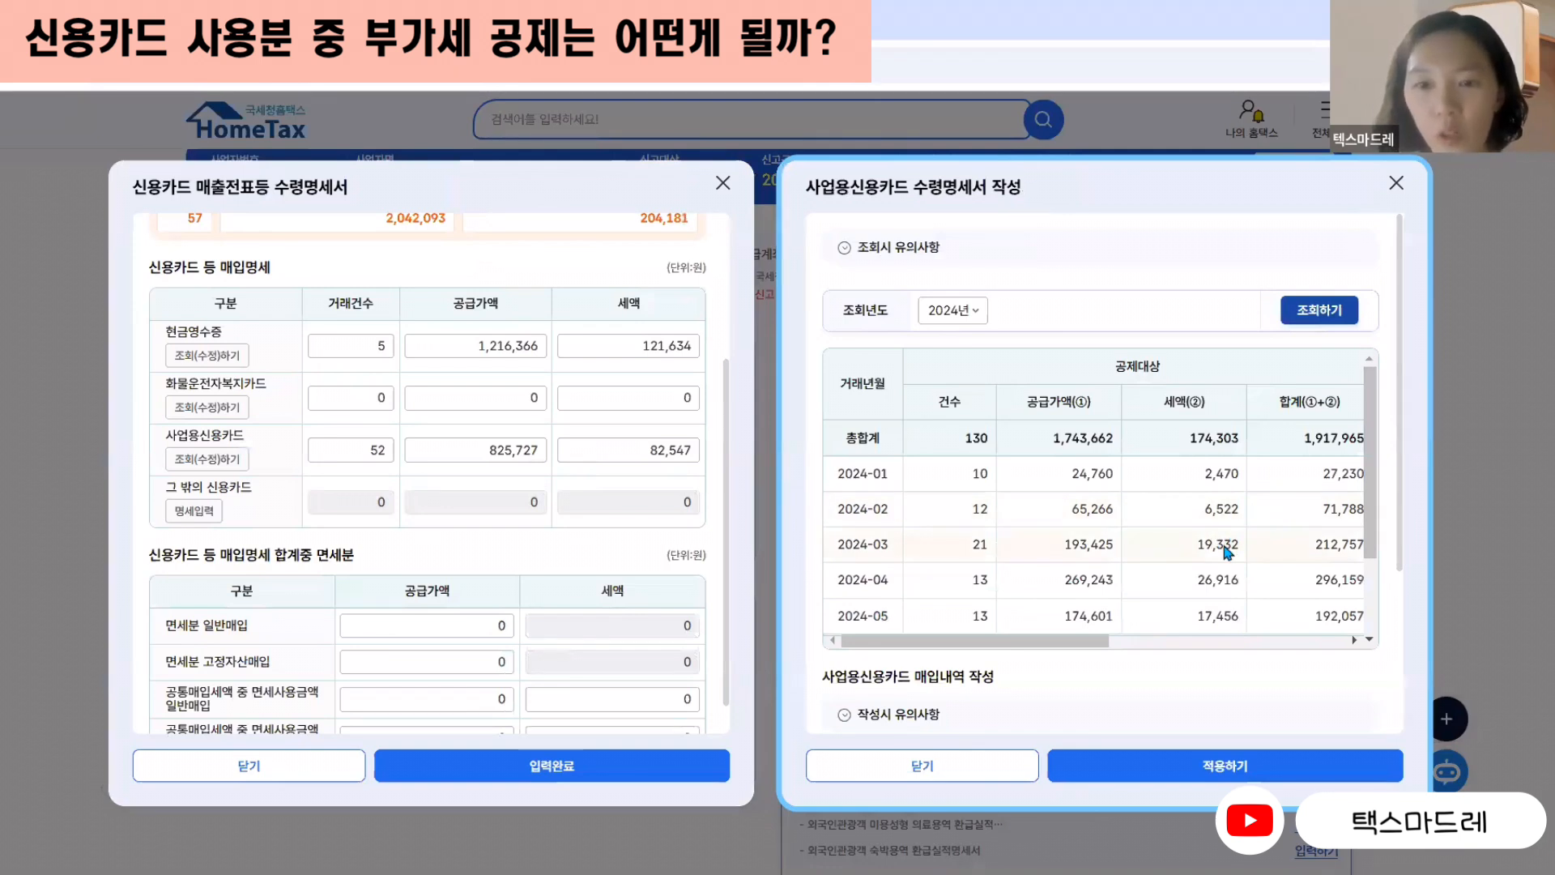
- Examine the monthly 2024 사업용신용카드 table, comparing the 공제대상 amounts with the 전체 amounts through the final total row
{"action": "left_click", "coordinate": [1236, 640]}
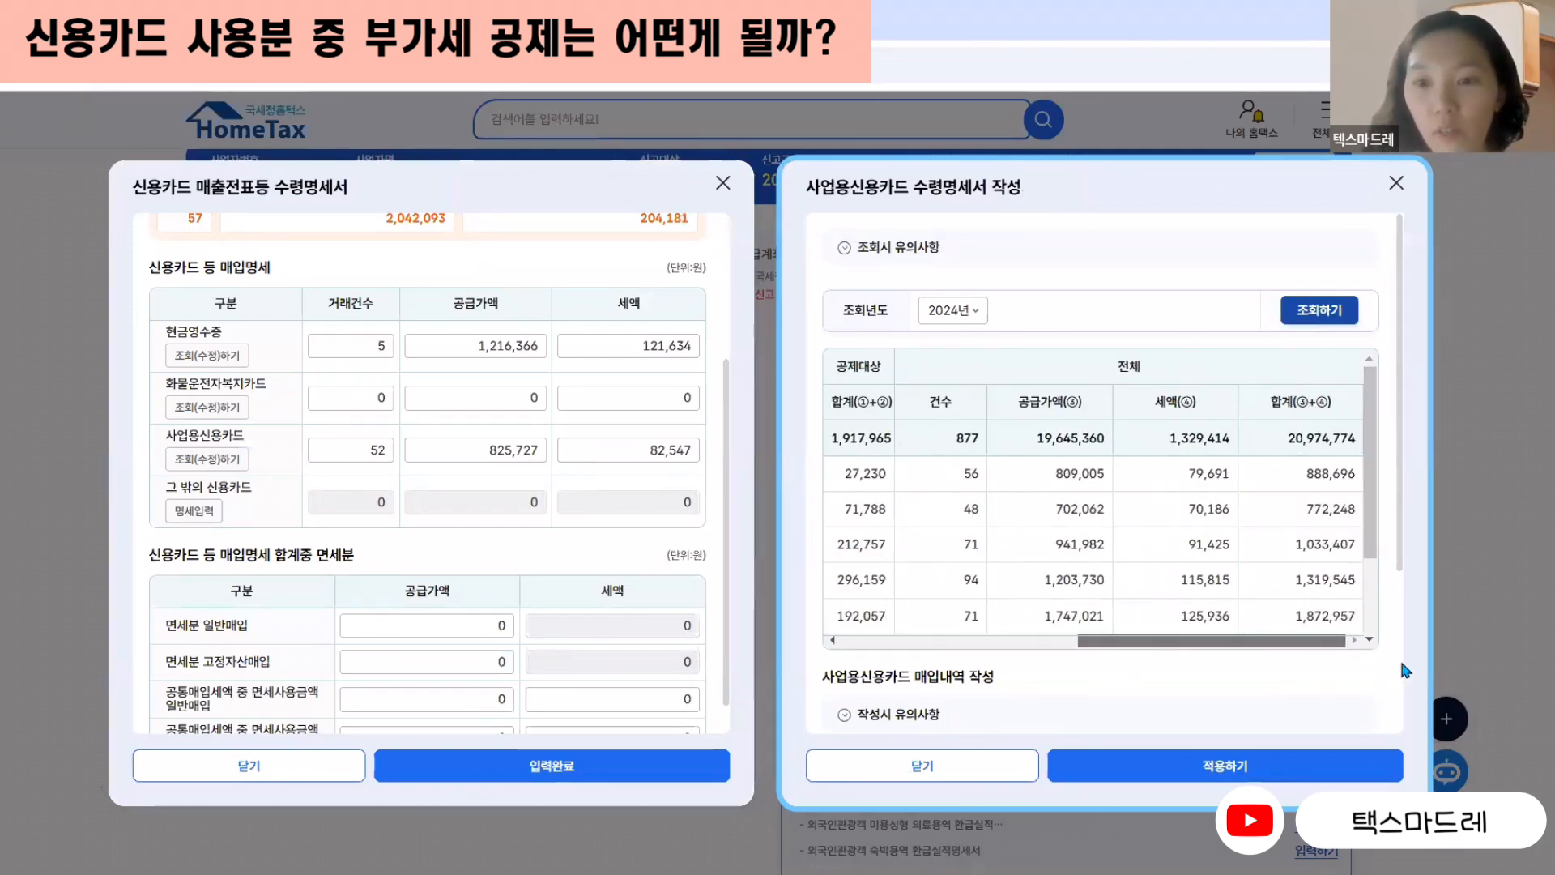
{"action": "left_click", "coordinate": [1017, 640]}
{"action": "left_click_drag", "start_coordinate": [1057, 641], "coordinate": [1333, 644]}
{"action": "scroll", "coordinate": [1302, 567], "scroll_direction": "down", "scroll_amount": 3}
{"action": "scroll", "coordinate": [1288, 596], "scroll_direction": "up", "scroll_amount": 5}
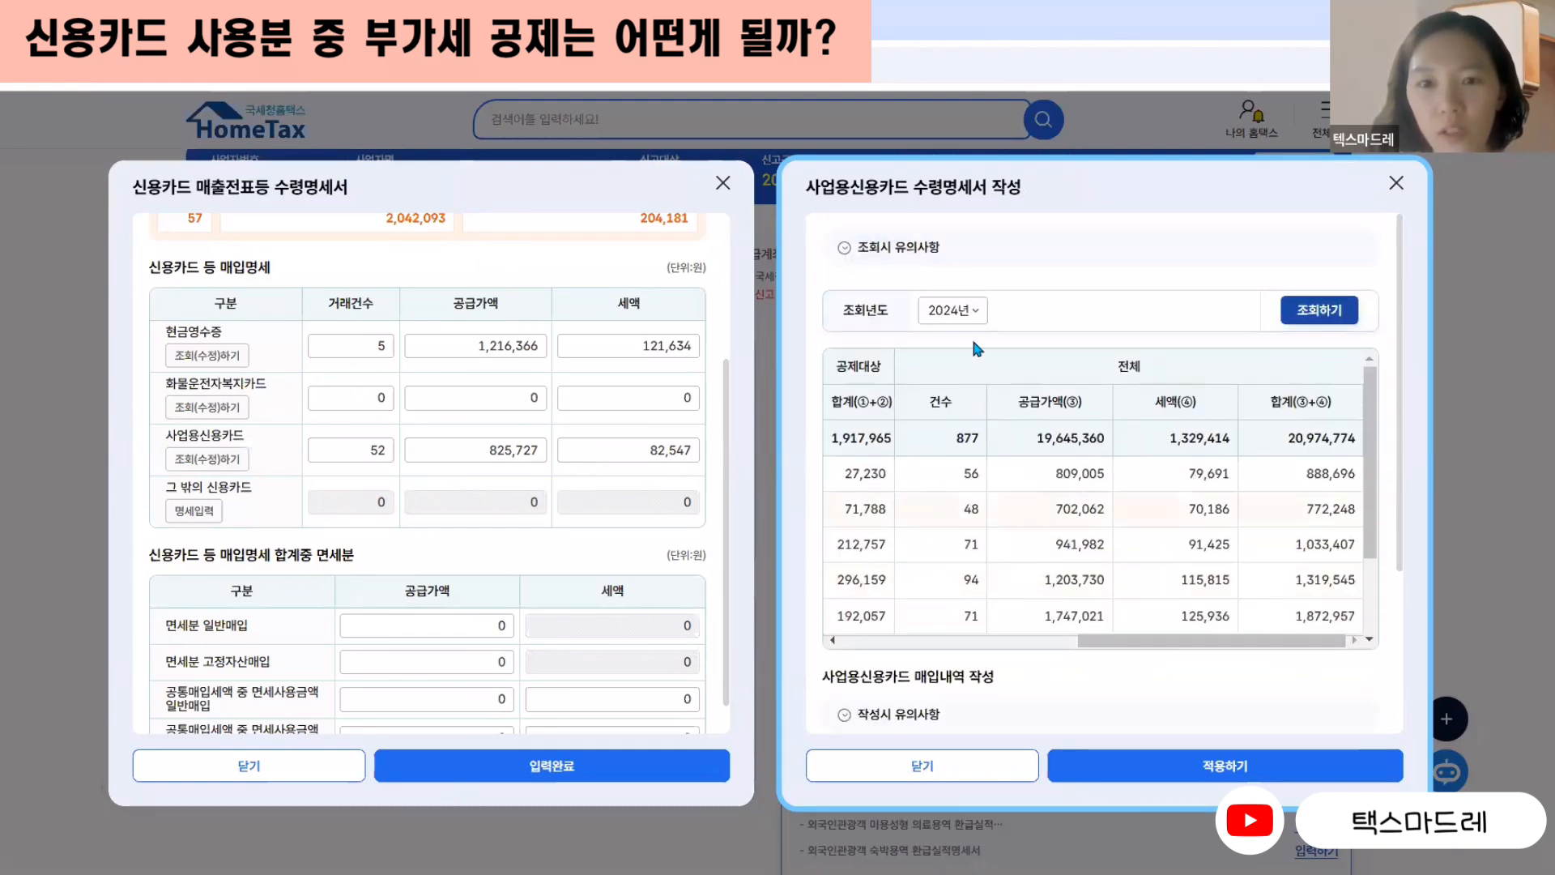
{"action": "left_click", "coordinate": [982, 315]}
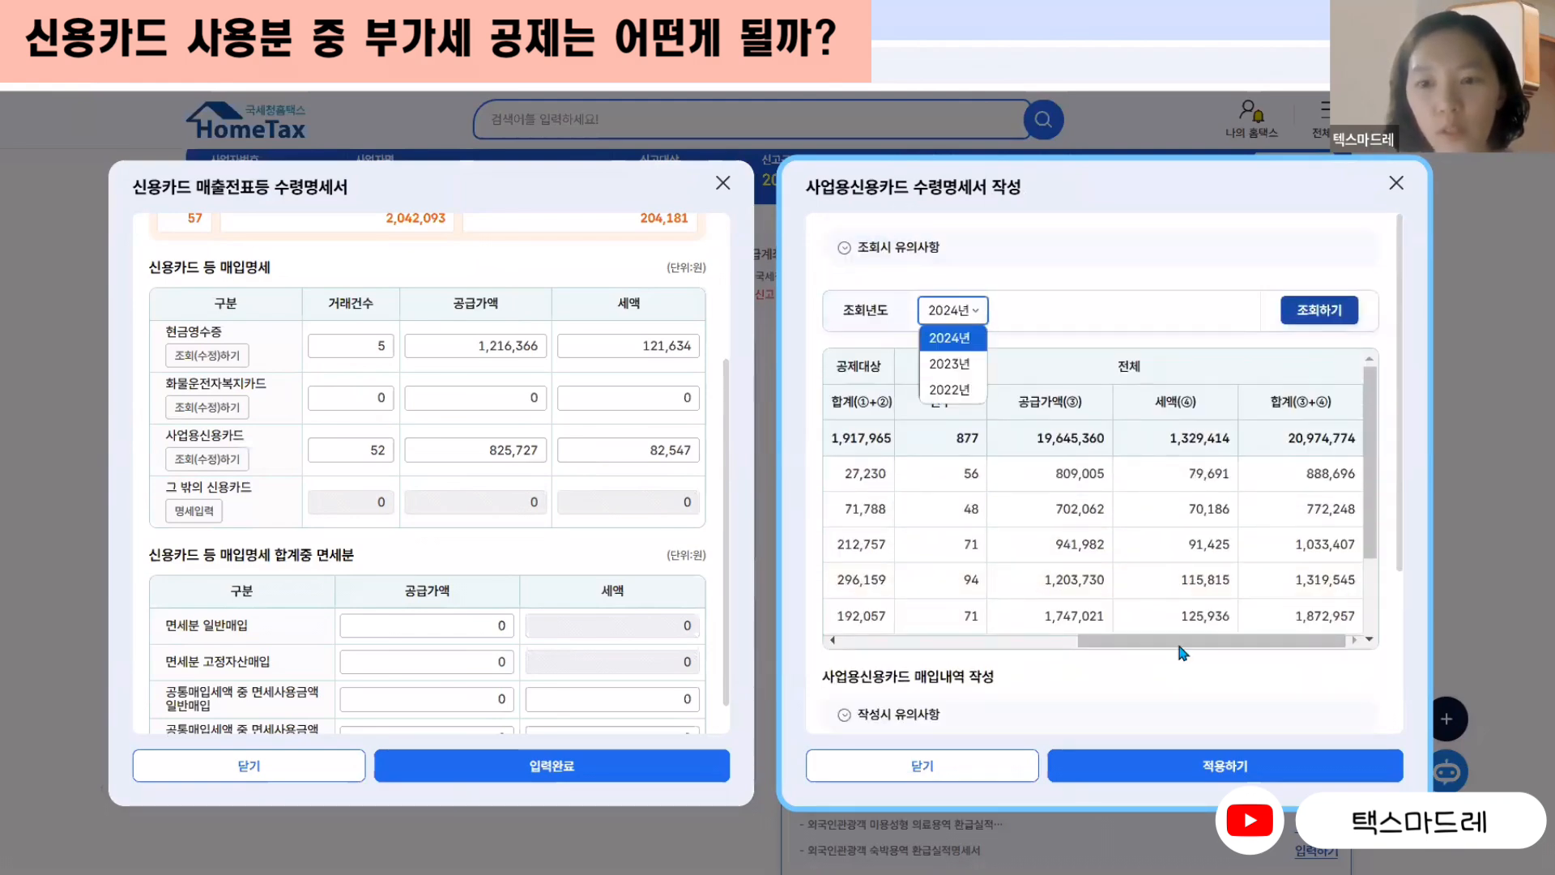
{"action": "left_click_drag", "start_coordinate": [1173, 643], "coordinate": [1244, 551]}
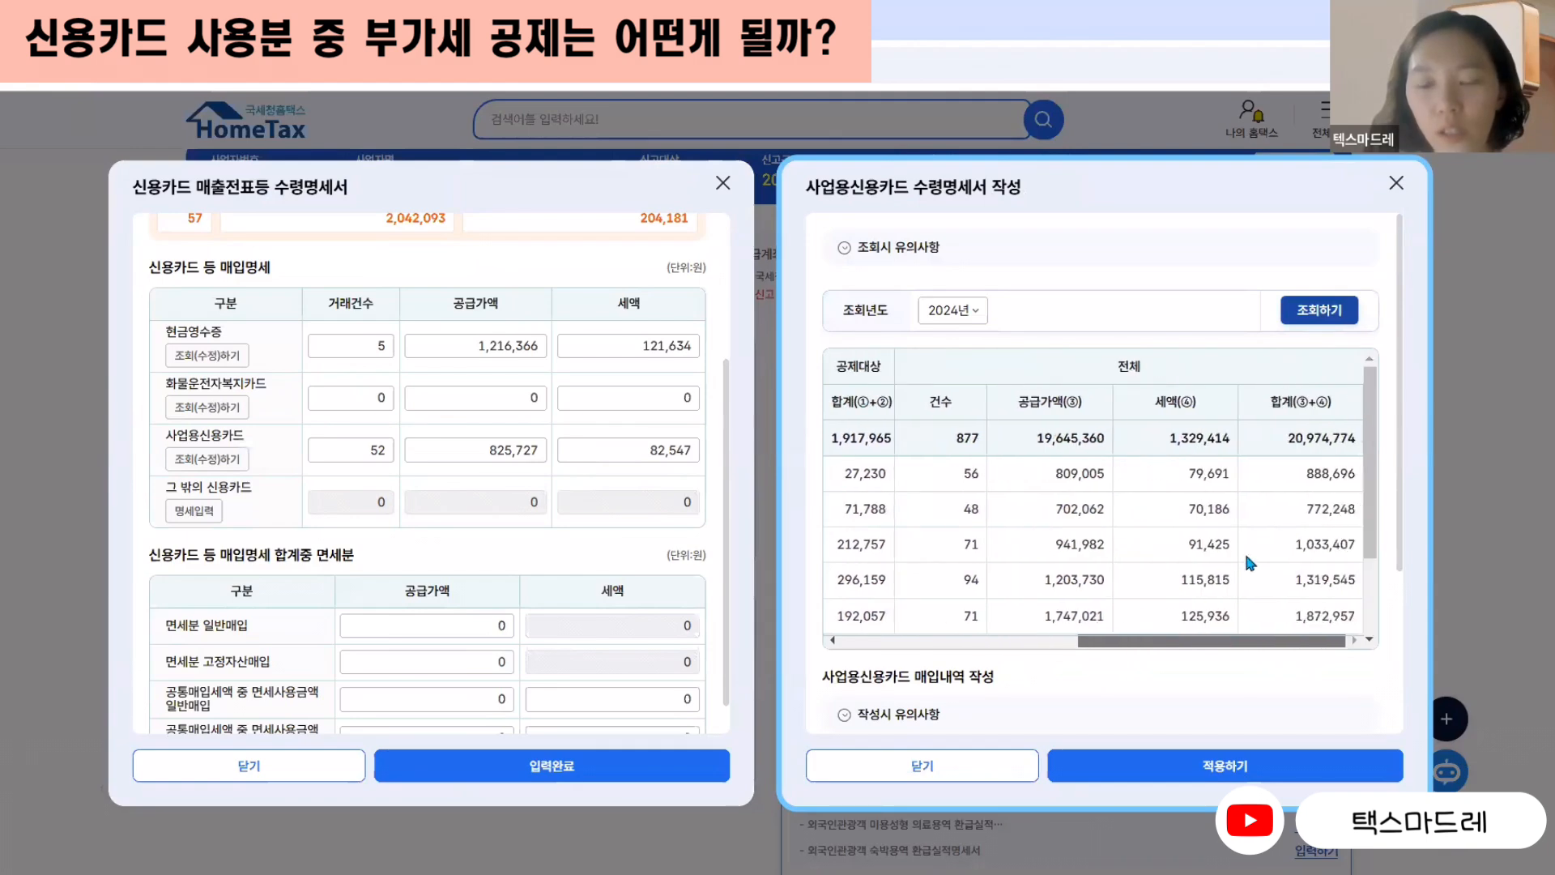
{"action": "scroll", "coordinate": [1255, 544], "scroll_direction": "down", "scroll_amount": 5}
{"action": "scroll", "coordinate": [1389, 617], "scroll_direction": "down", "scroll_amount": 3}
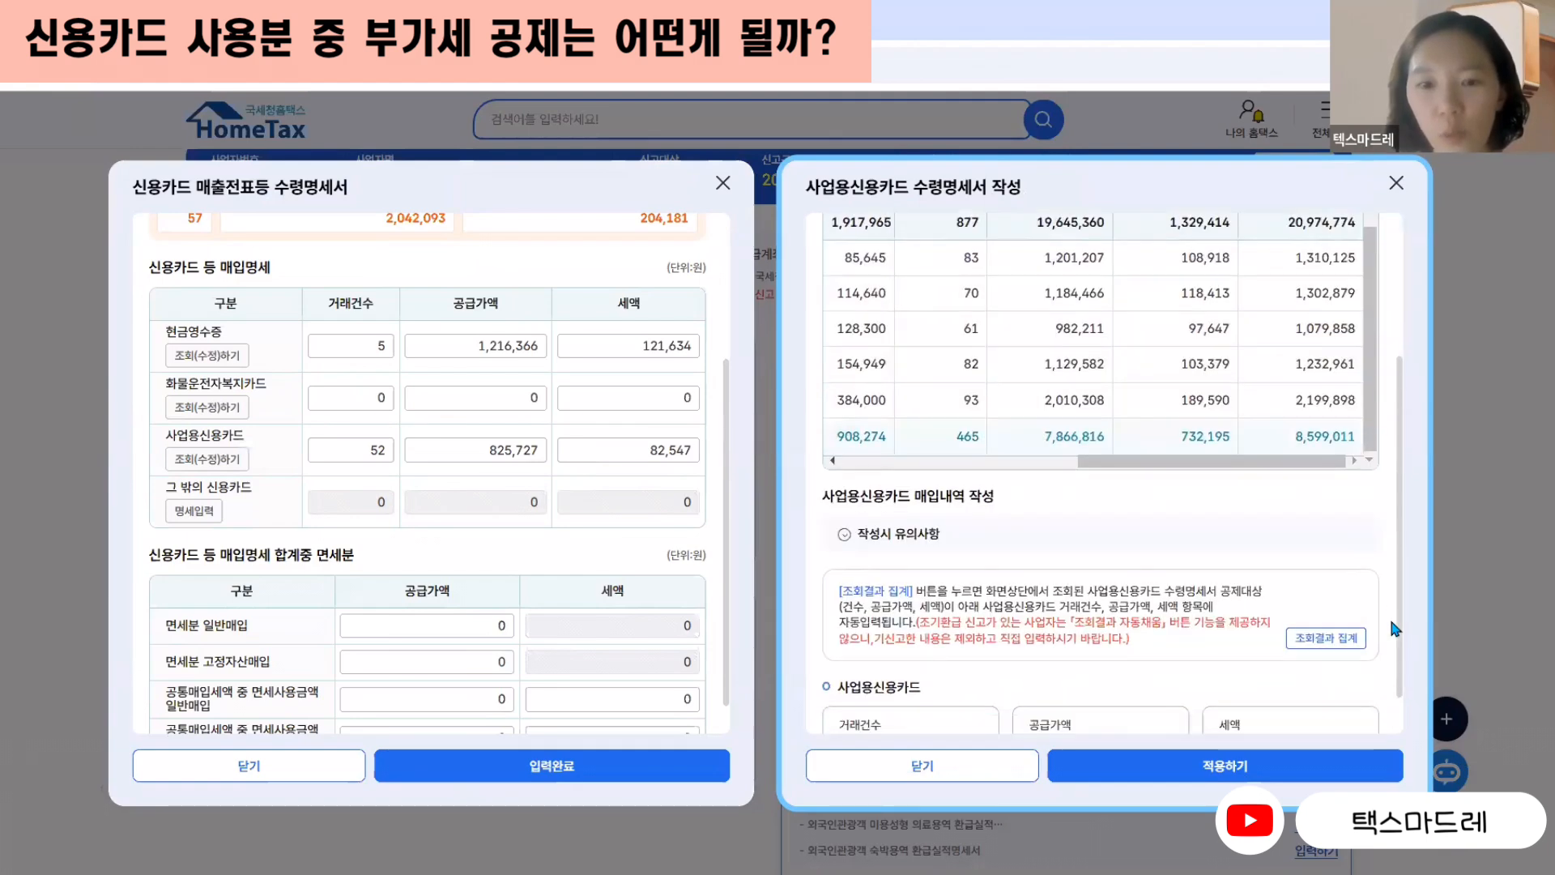
{"action": "scroll", "coordinate": [1137, 553], "scroll_direction": "down", "scroll_amount": 1}
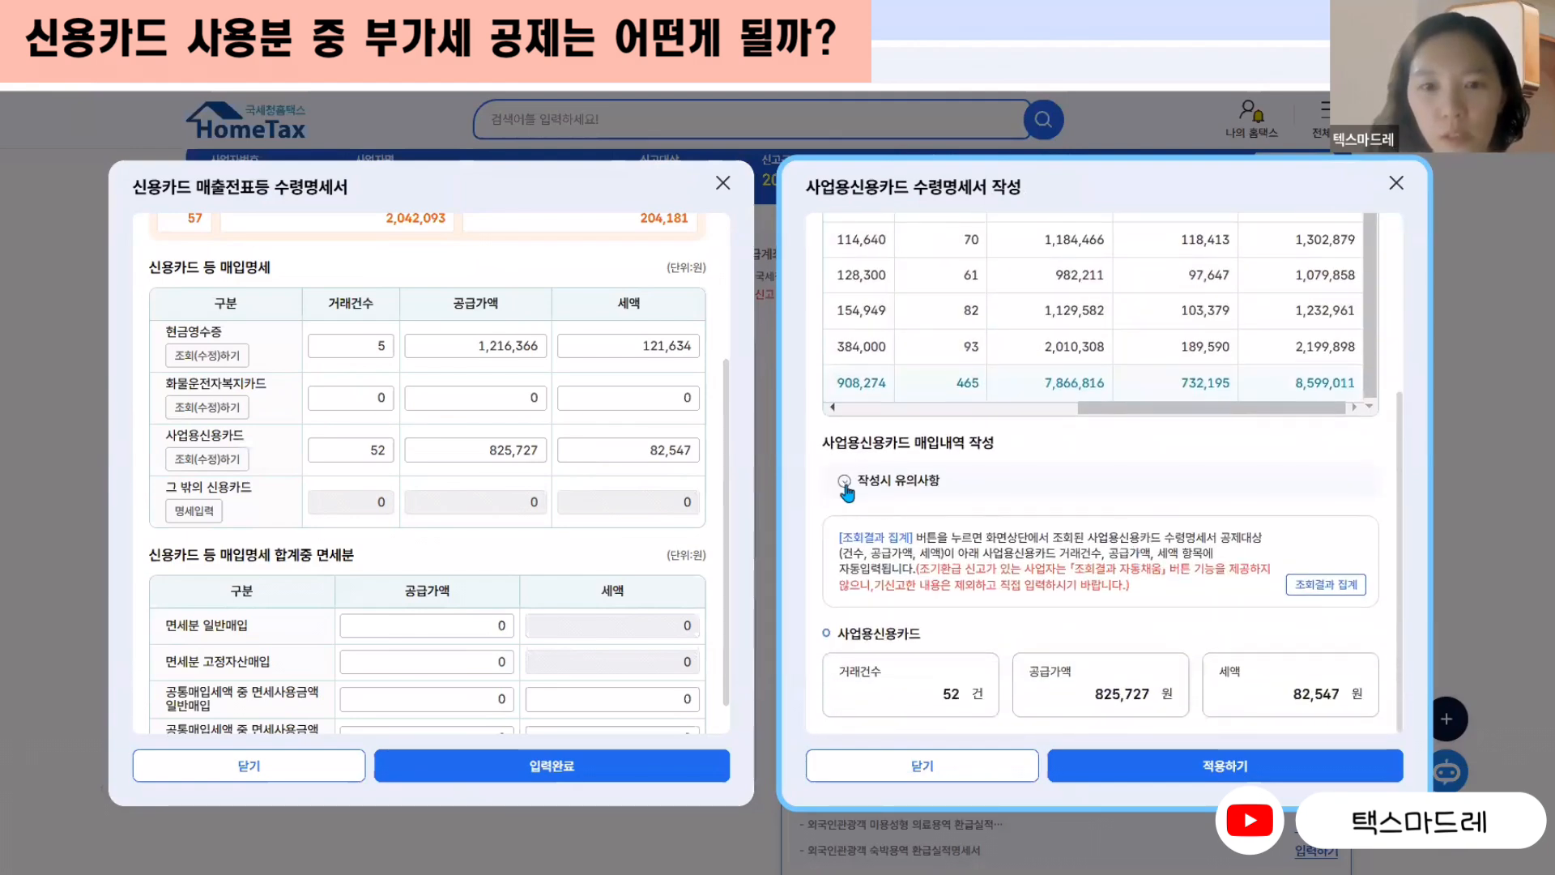
- Expand the 작성시 유의사항 for 사업용신용카드 매입내역 and read the first note on excluding non-business, non-deductible purchases
{"action": "left_click", "coordinate": [845, 484]}
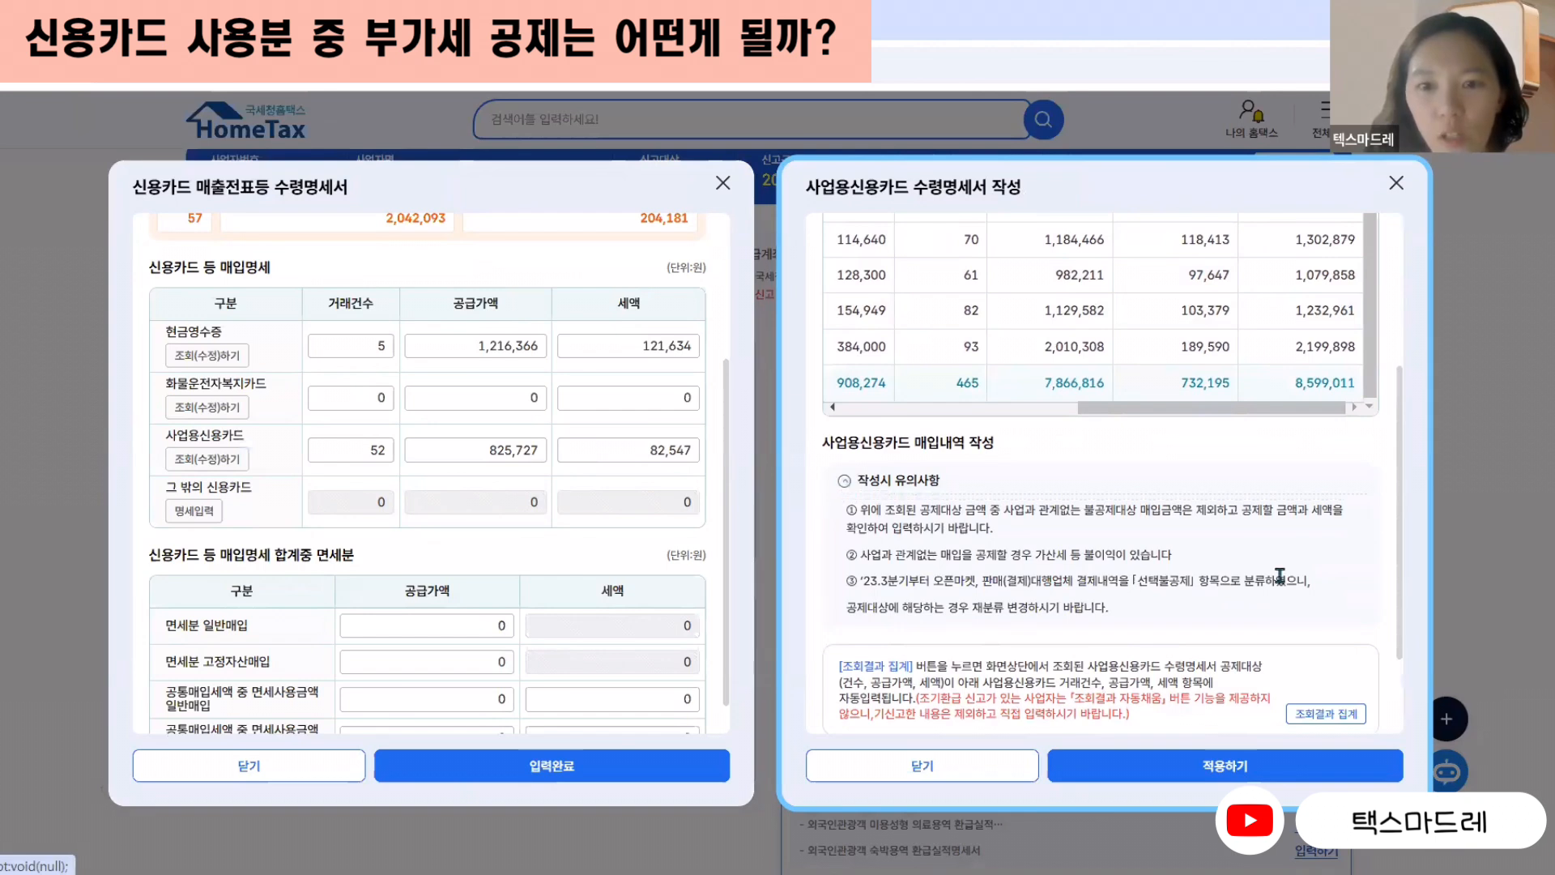
{"action": "left_click_drag", "start_coordinate": [862, 514], "coordinate": [1357, 525]}
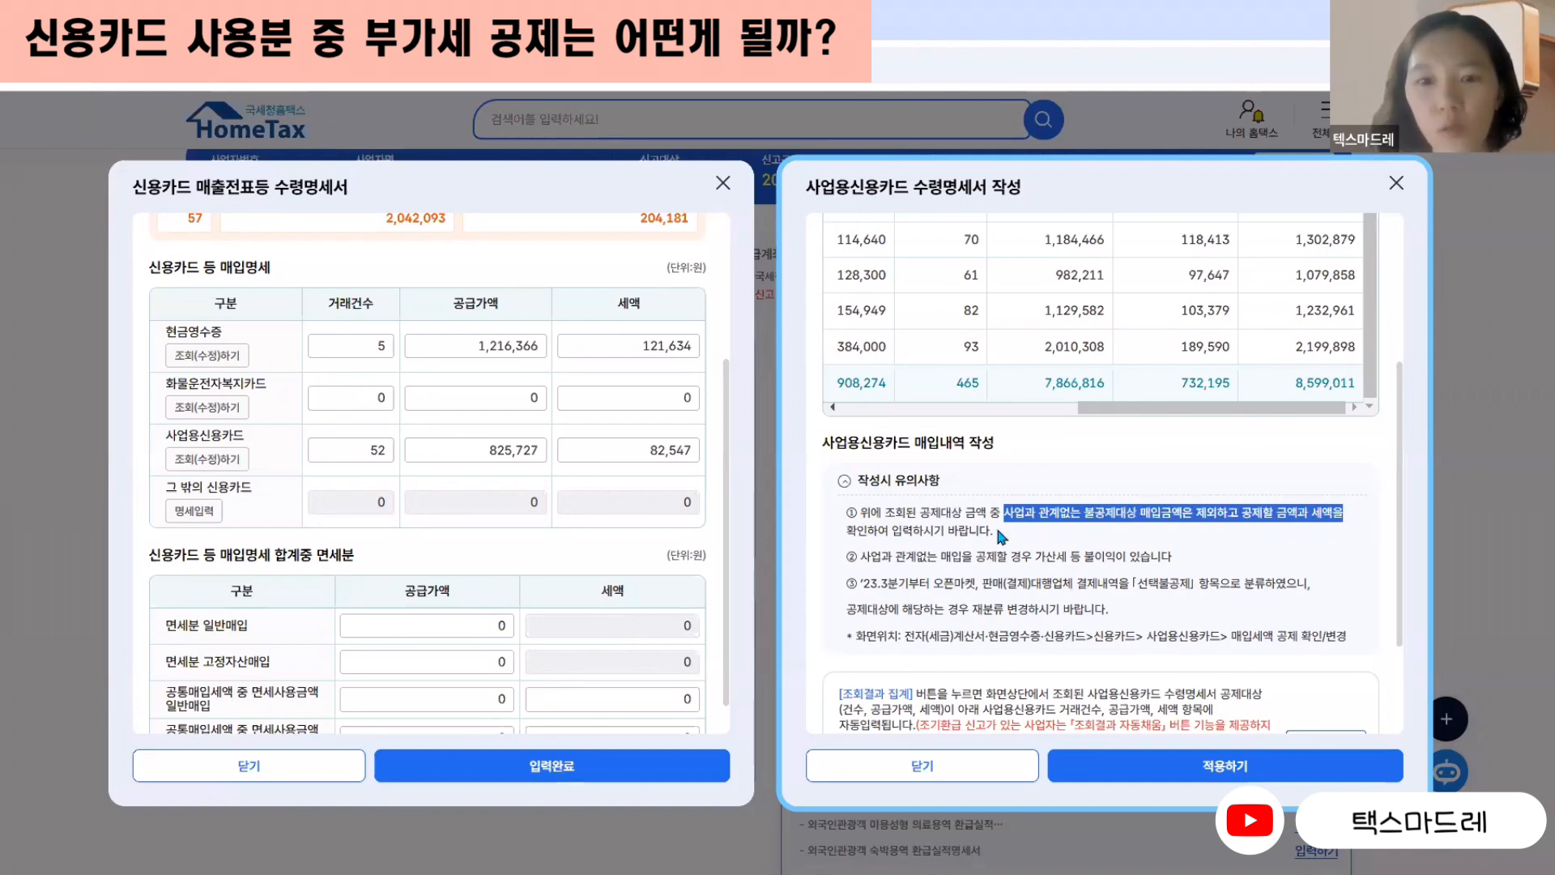
{"action": "left_click_drag", "start_coordinate": [994, 532], "coordinate": [847, 486]}
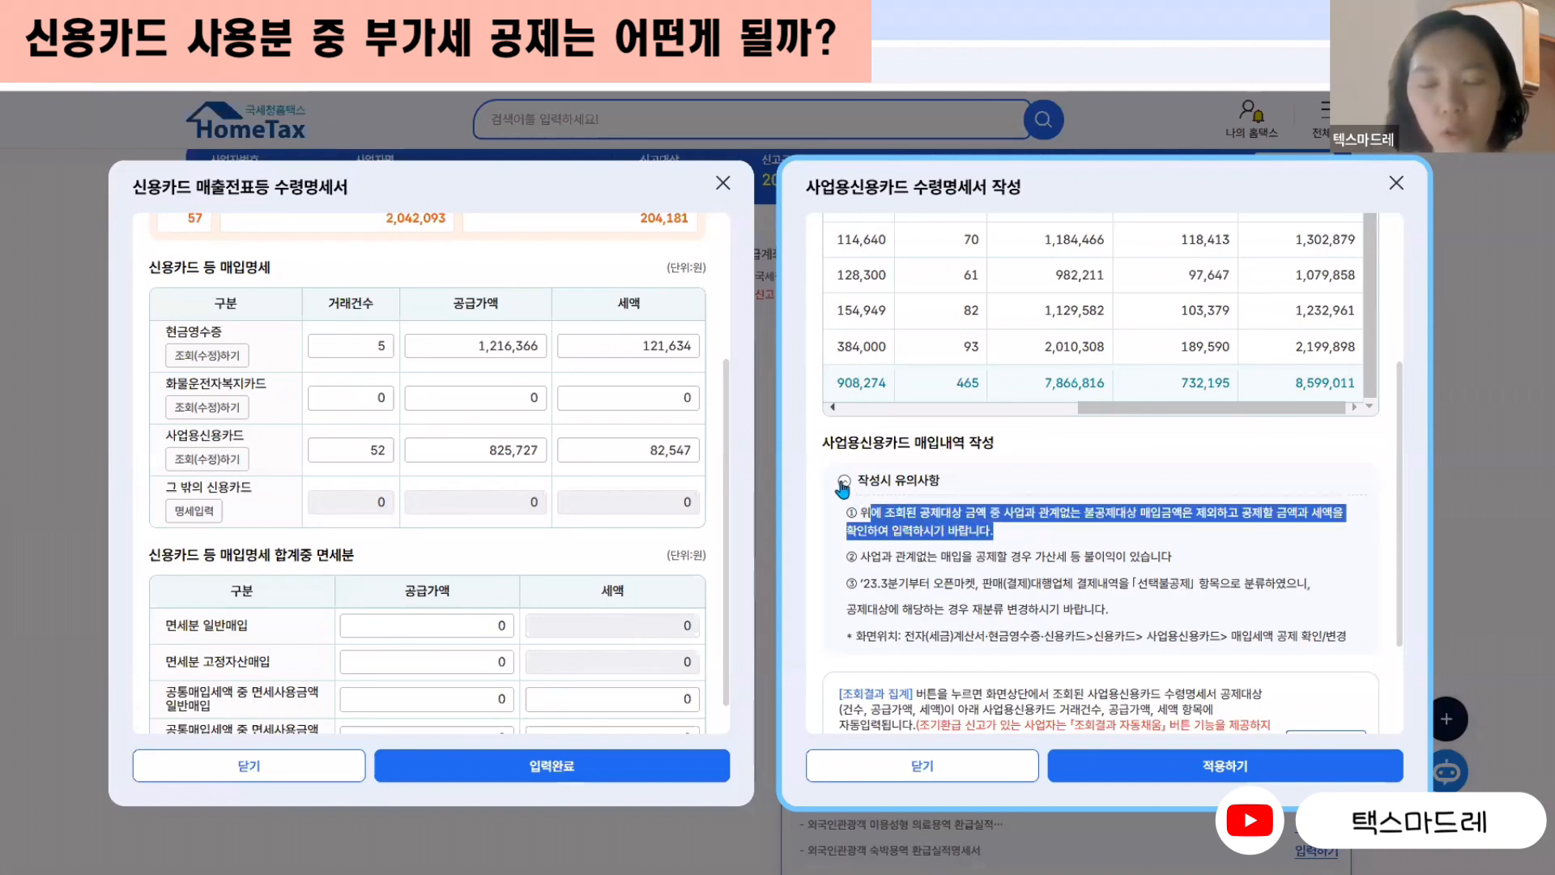
{"action": "left_click", "coordinate": [844, 482]}
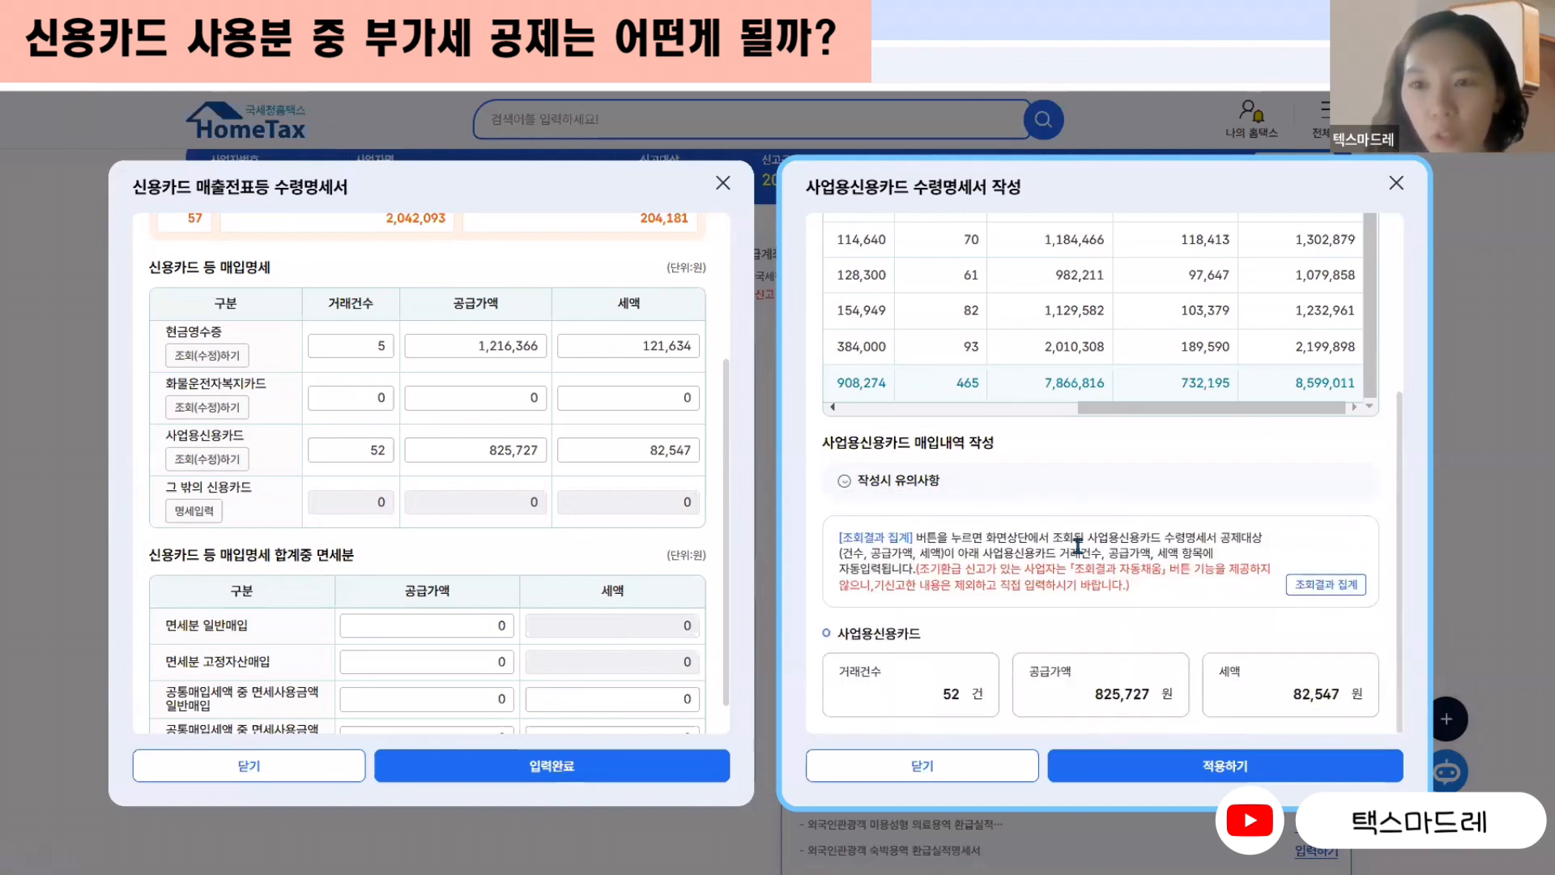
{"action": "left_click", "coordinate": [845, 482]}
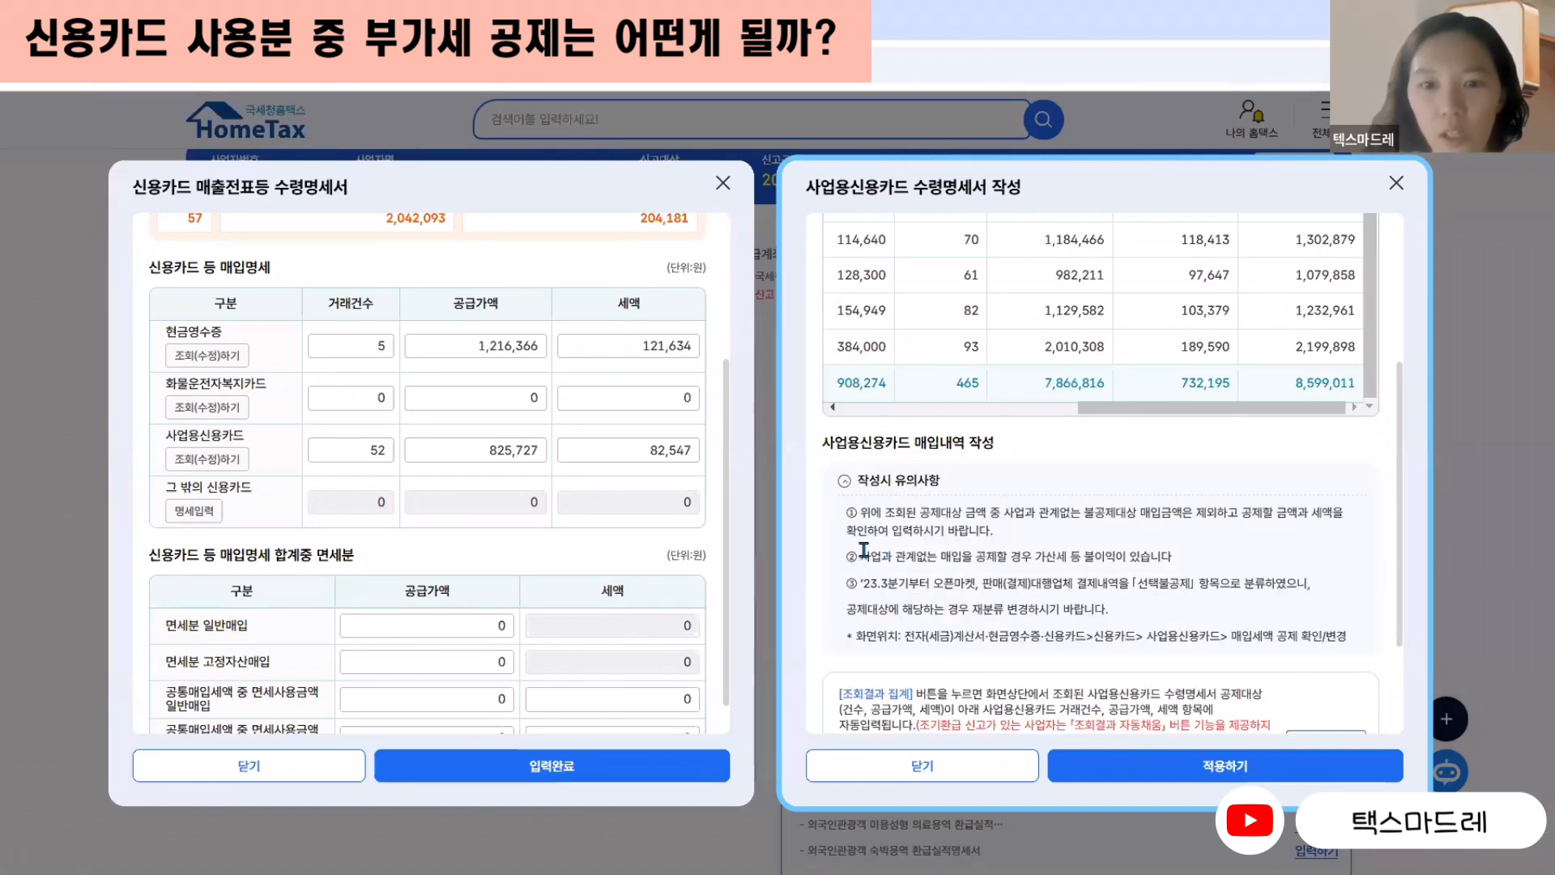
{"action": "left_click_drag", "start_coordinate": [860, 512], "coordinate": [1019, 535]}
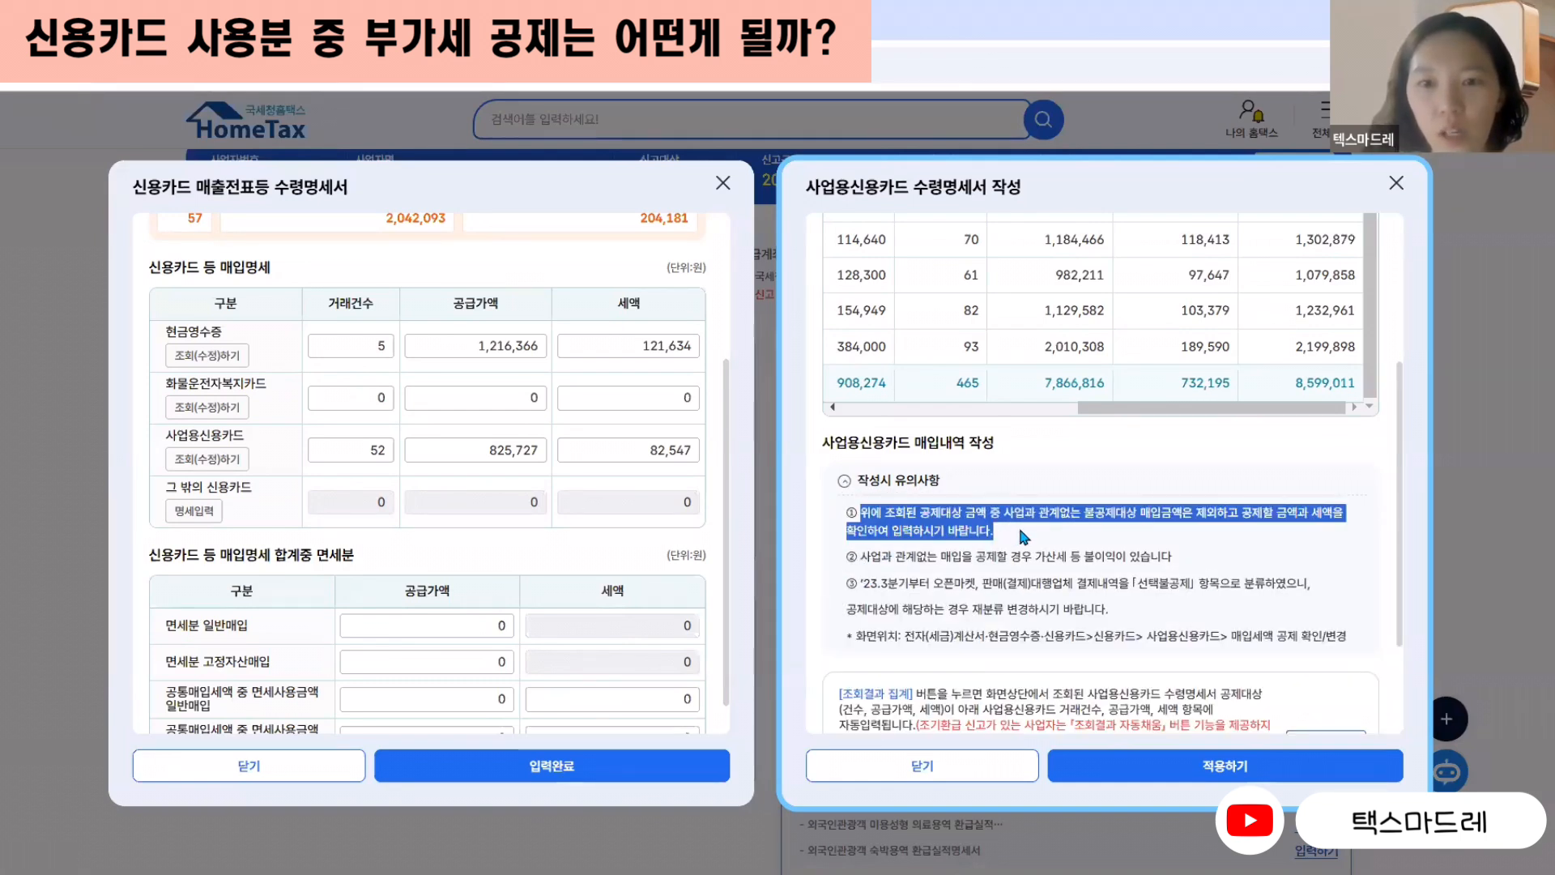
{"action": "left_click", "coordinate": [1016, 522]}
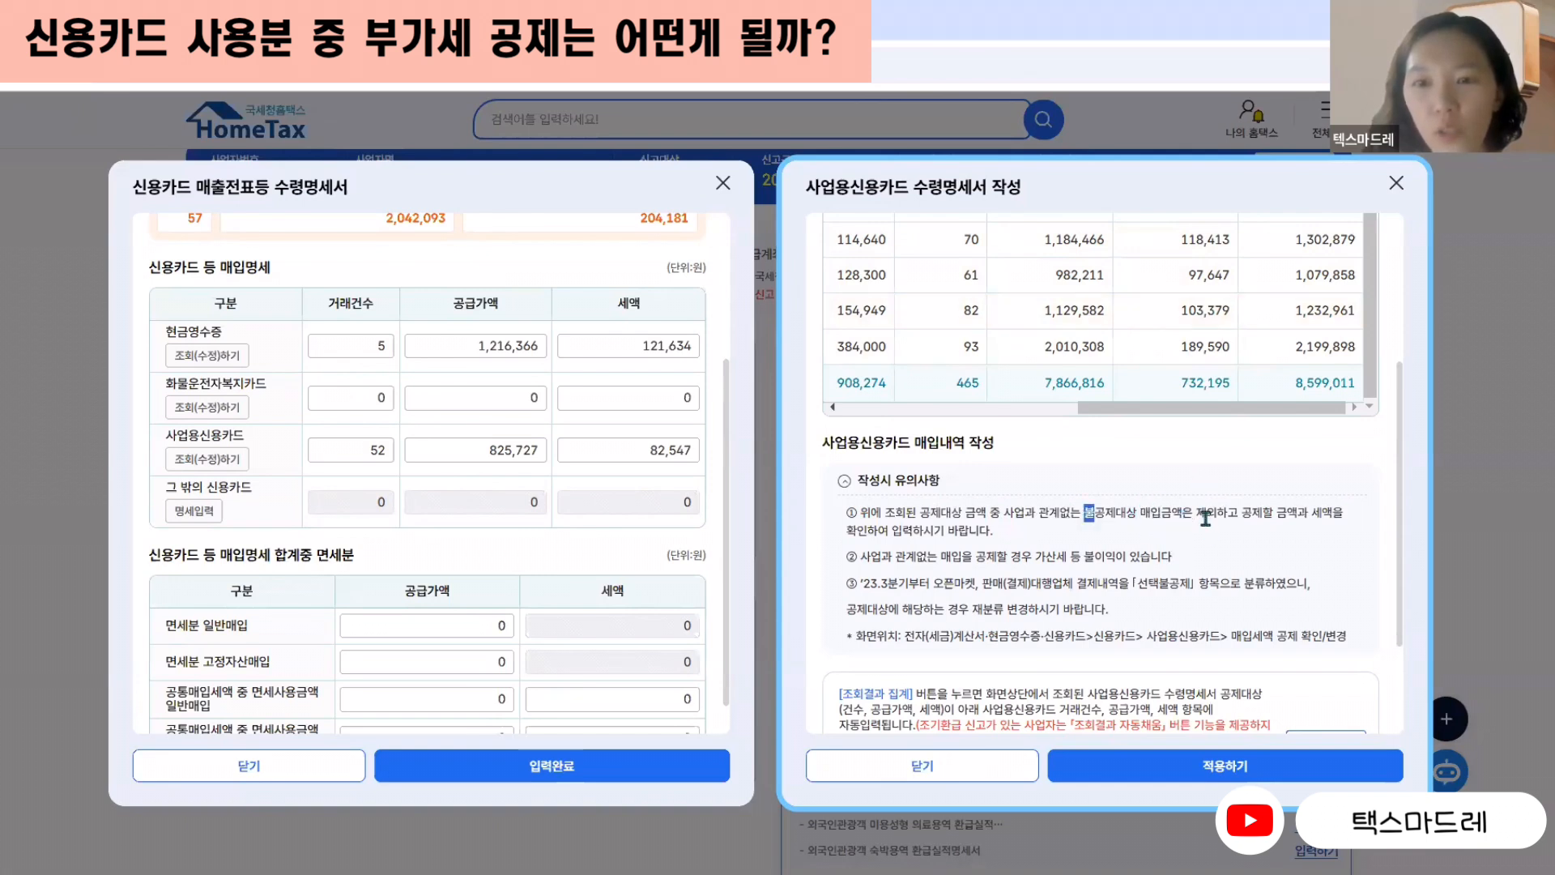
{"action": "left_click_drag", "start_coordinate": [1085, 513], "coordinate": [1290, 514]}
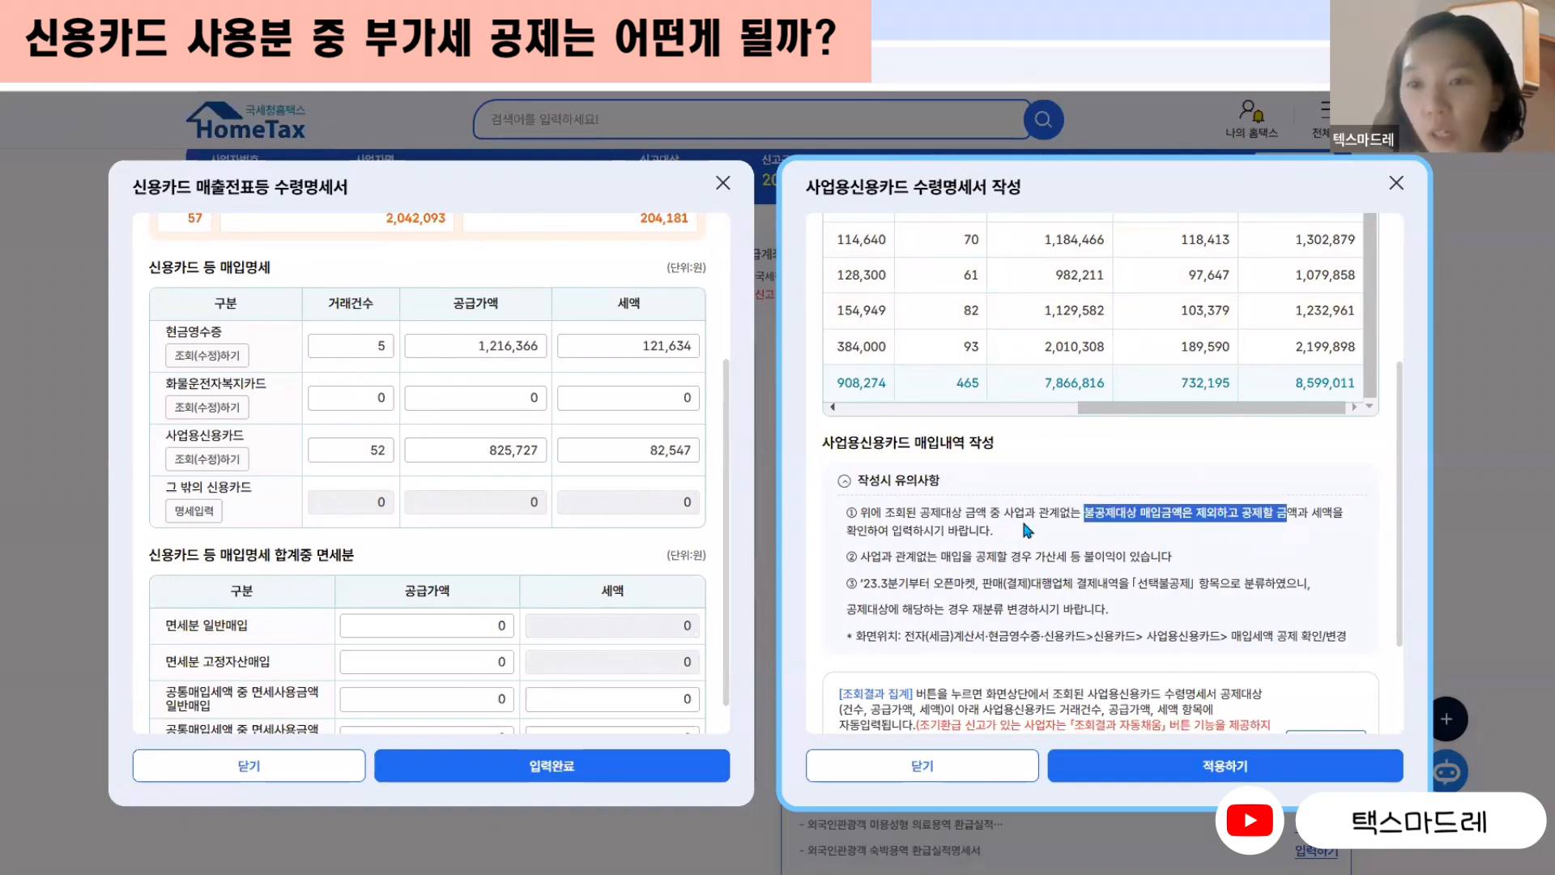
- Read the remaining notes on penalties for deducting non-business purchases and on reclassifying 선택불공제 open-market payments, rechecking the monthly table
{"action": "scroll", "coordinate": [986, 541], "scroll_direction": "down", "scroll_amount": 1}
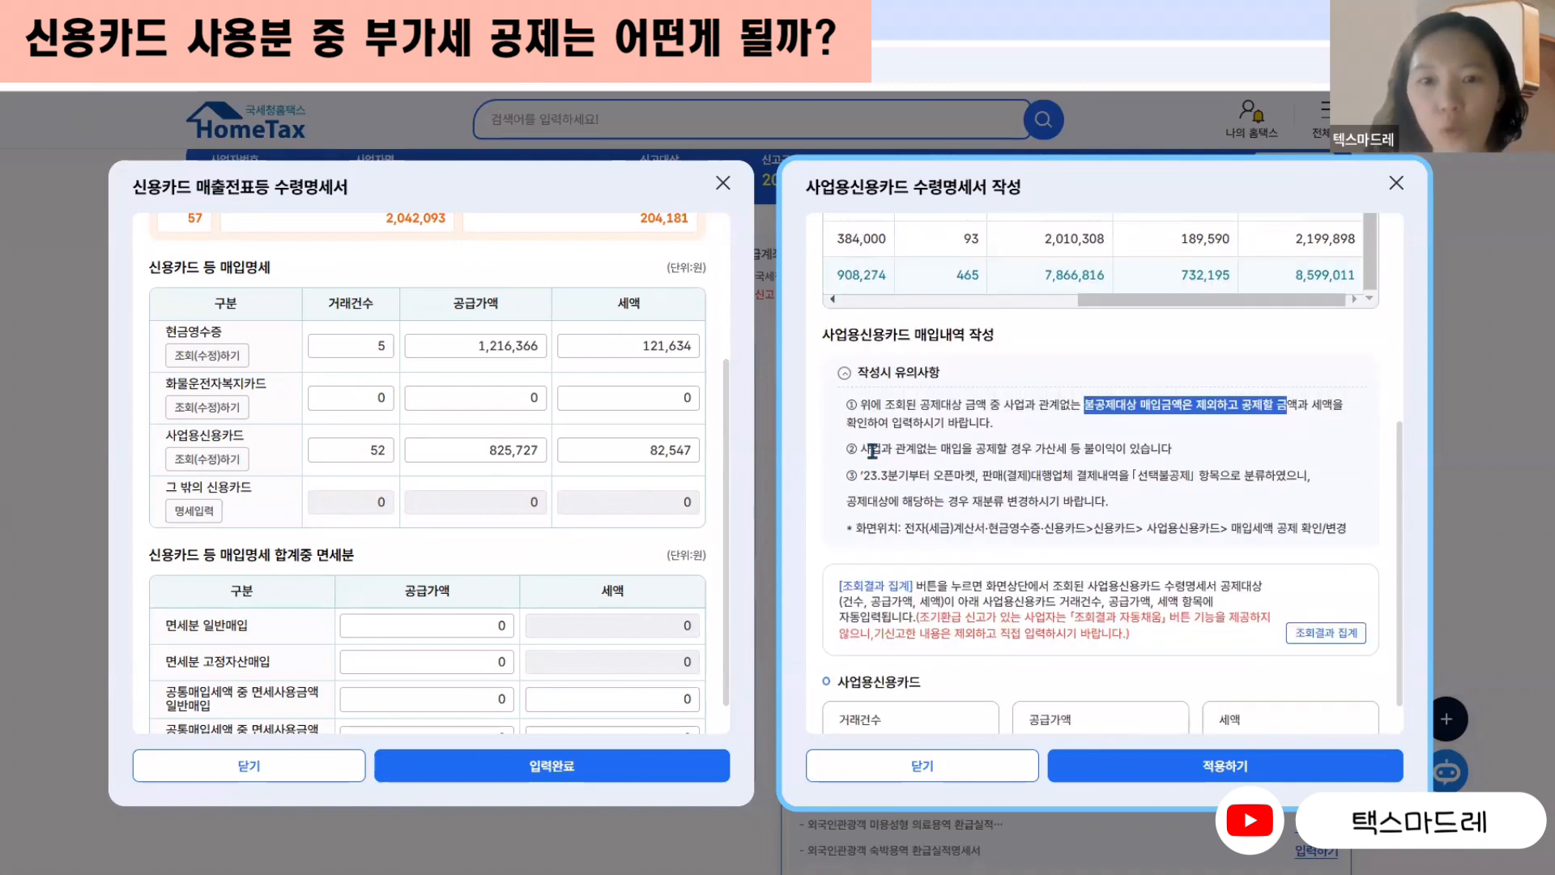
{"action": "left_click_drag", "start_coordinate": [860, 448], "coordinate": [1176, 455]}
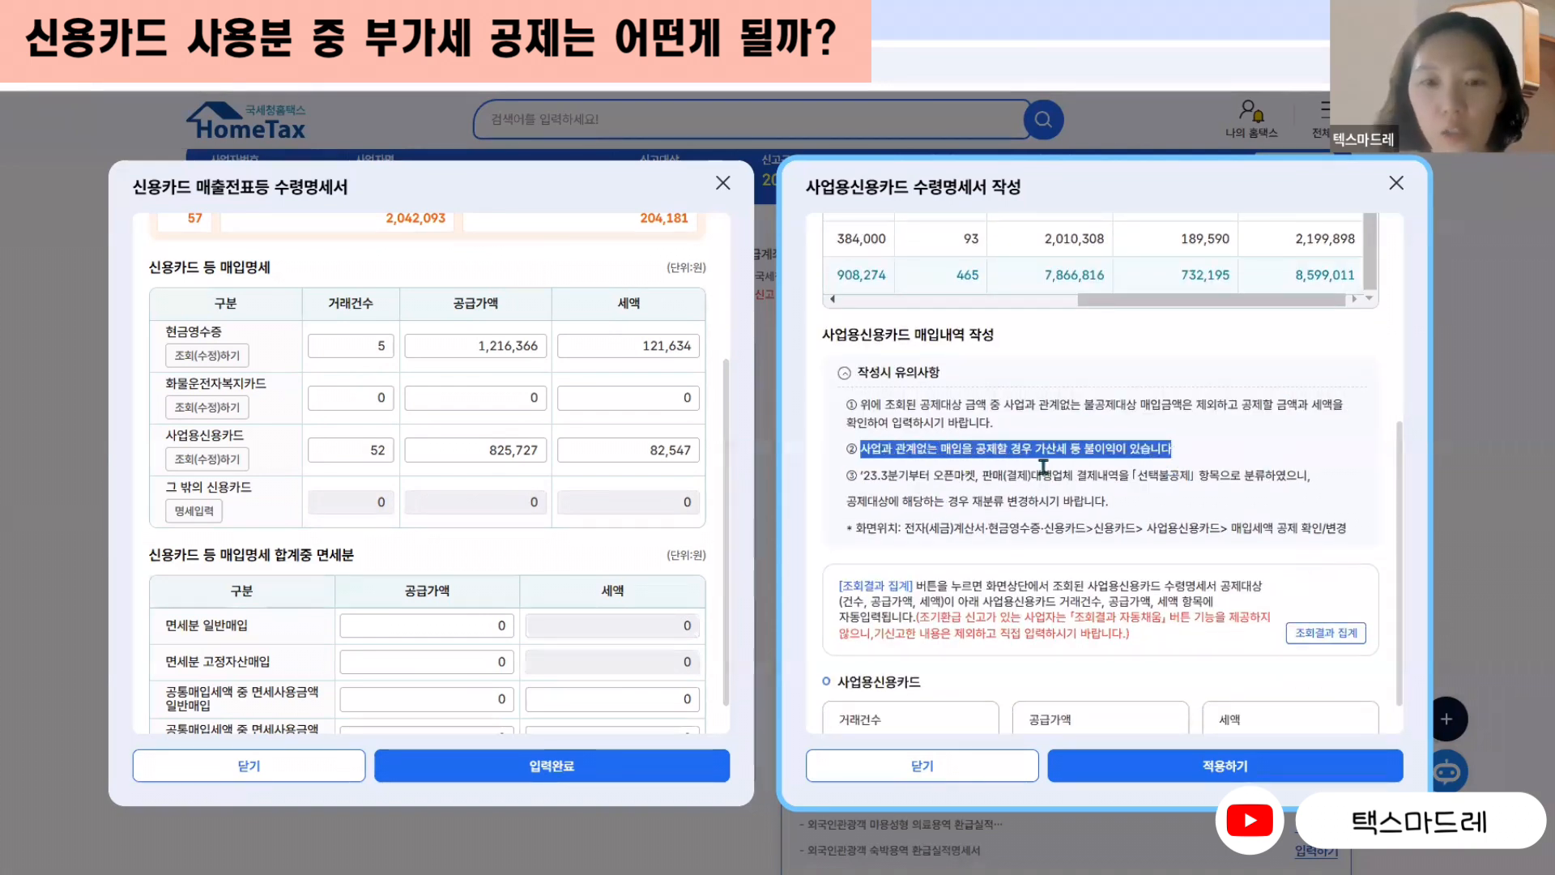
{"action": "left_click", "coordinate": [942, 490]}
{"action": "left_click_drag", "start_coordinate": [862, 477], "coordinate": [1312, 475]}
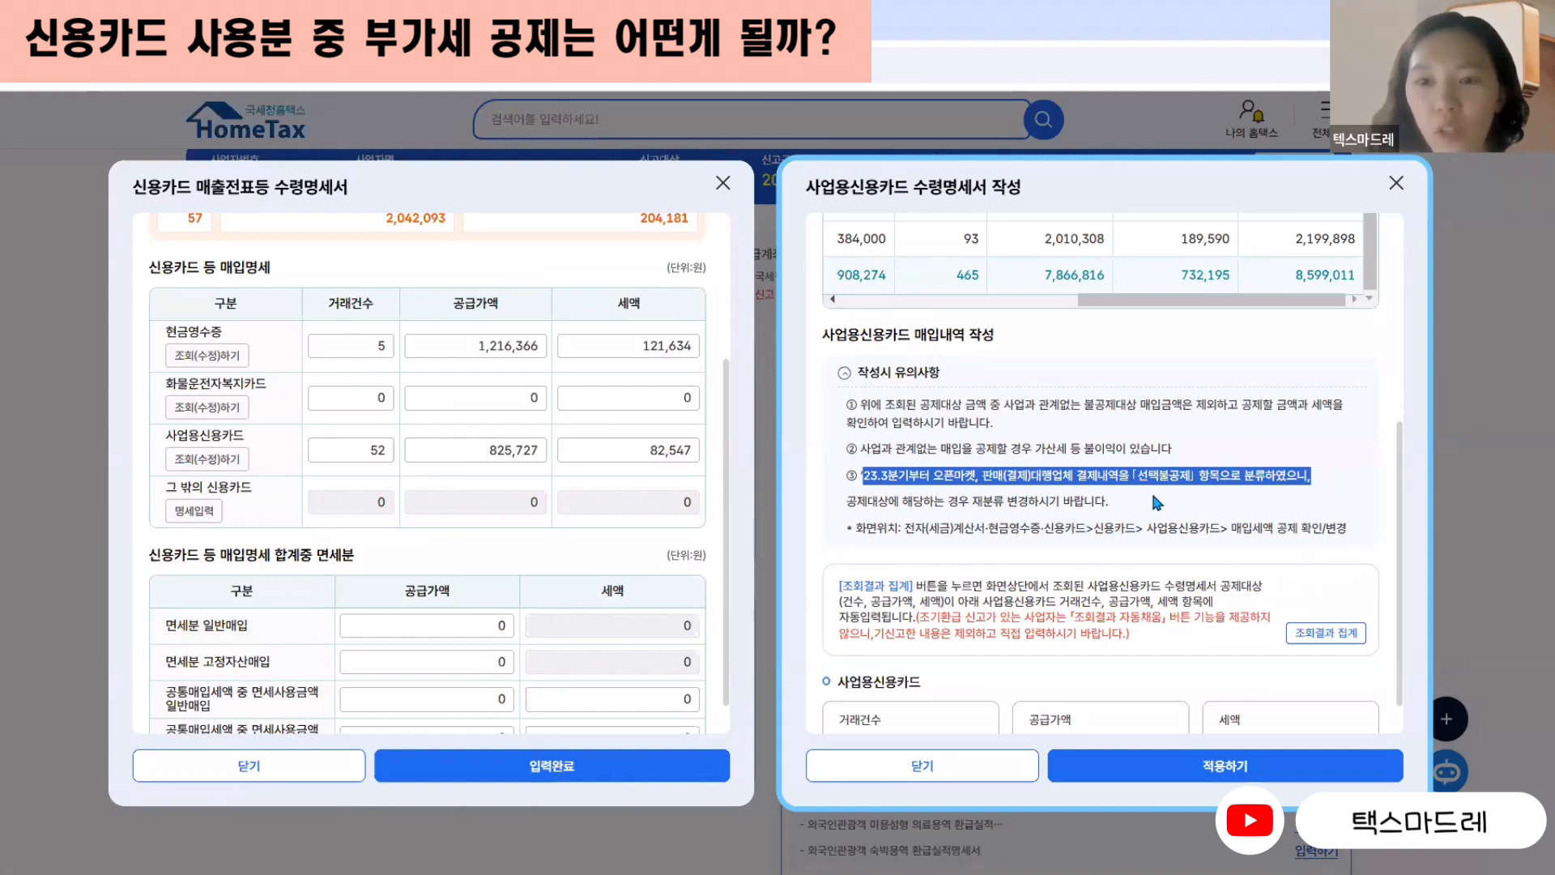
{"action": "left_click_drag", "start_coordinate": [1137, 477], "coordinate": [1184, 480]}
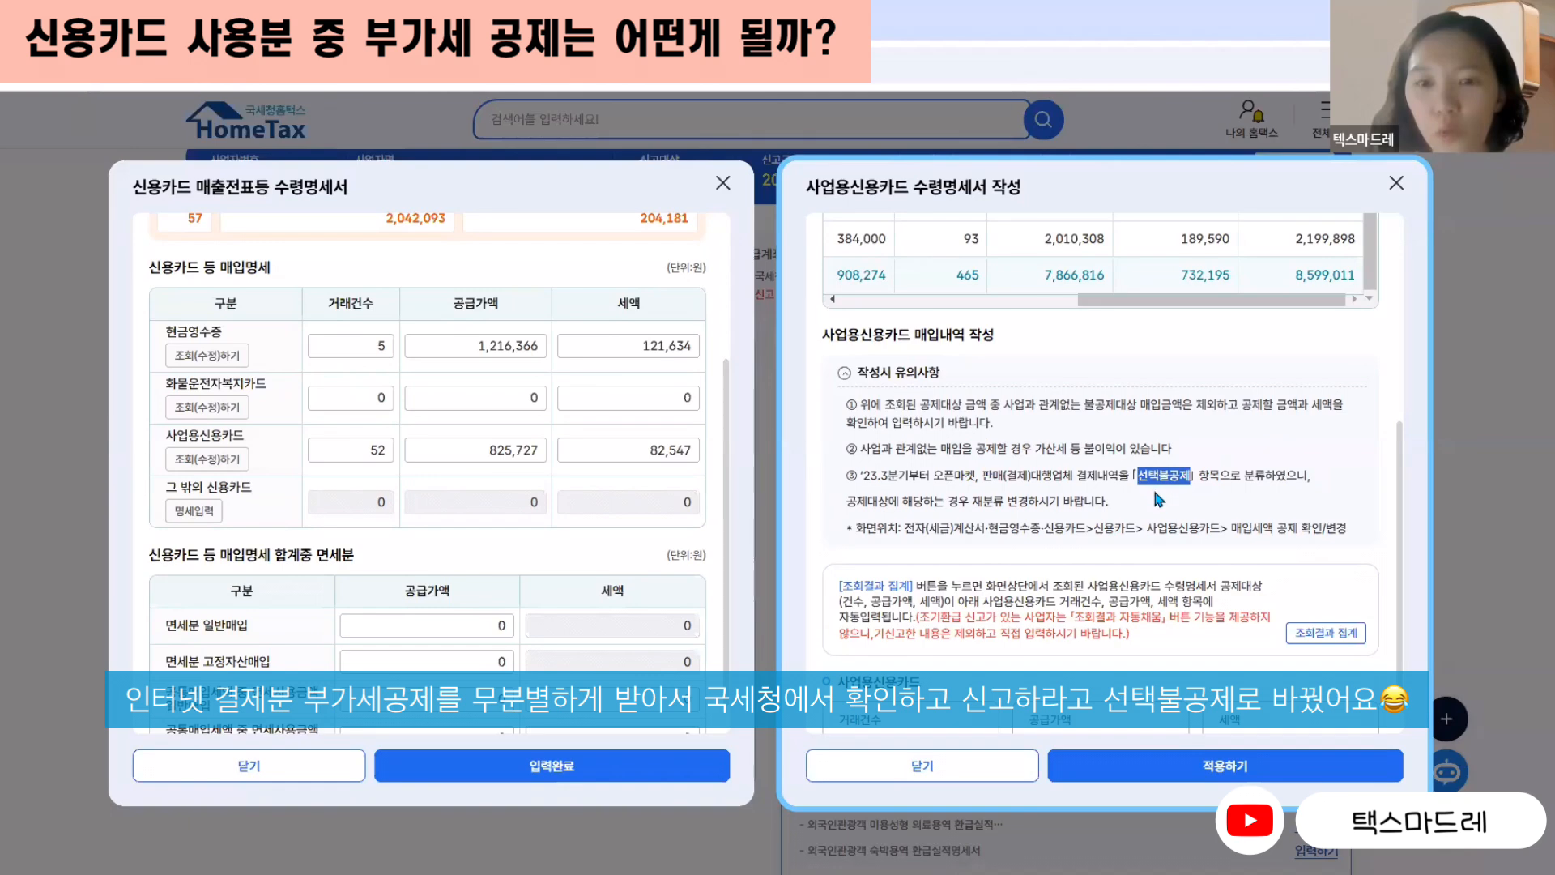
{"action": "left_click_drag", "start_coordinate": [849, 502], "coordinate": [1106, 523]}
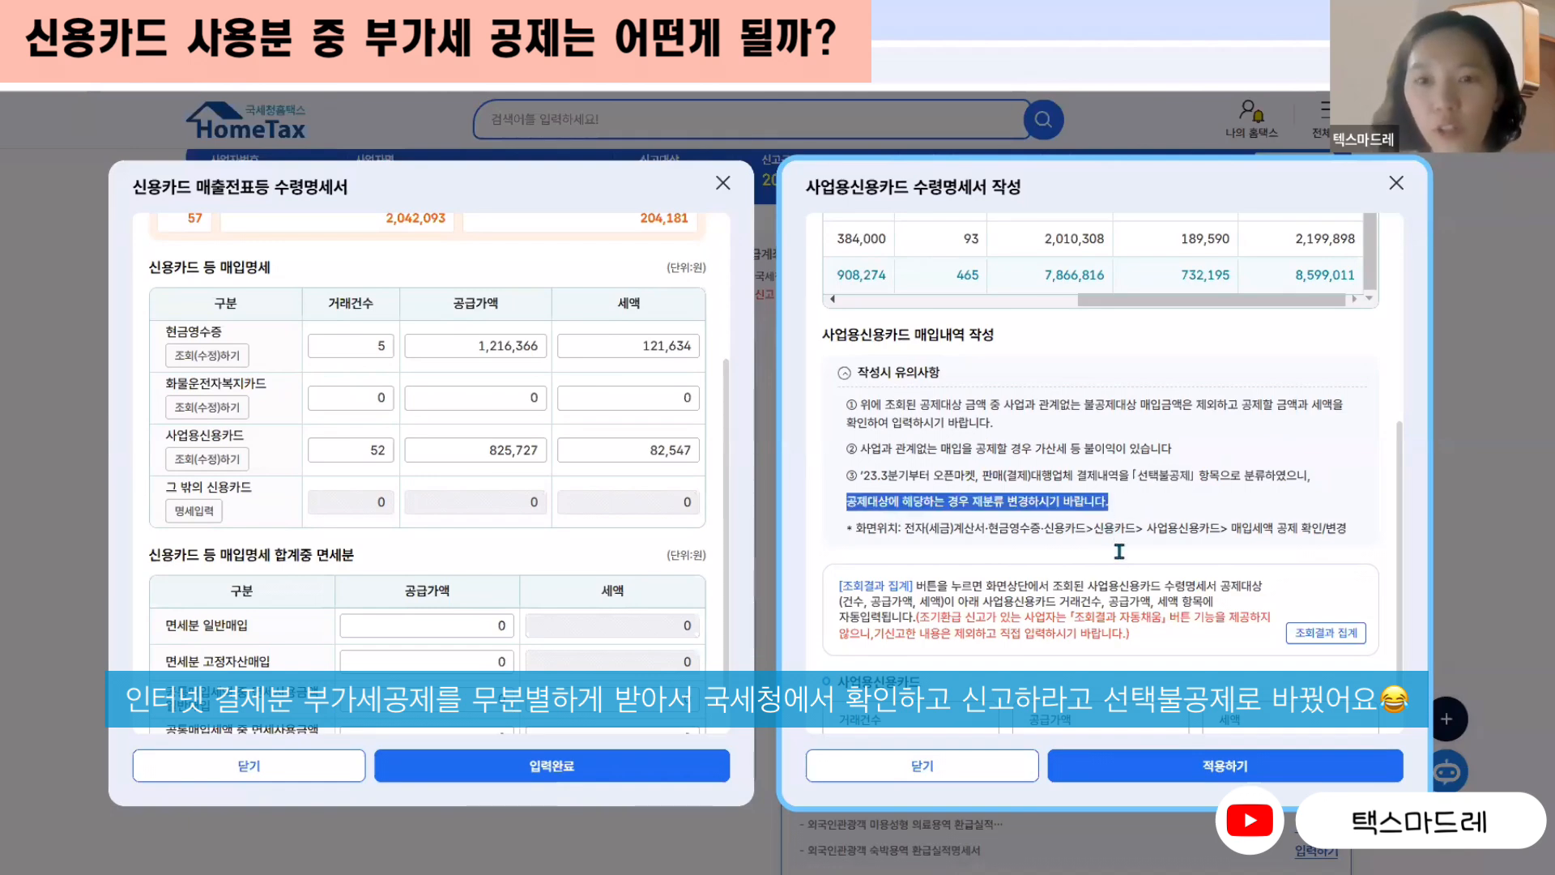
{"action": "scroll", "coordinate": [1156, 499], "scroll_direction": "up", "scroll_amount": 4}
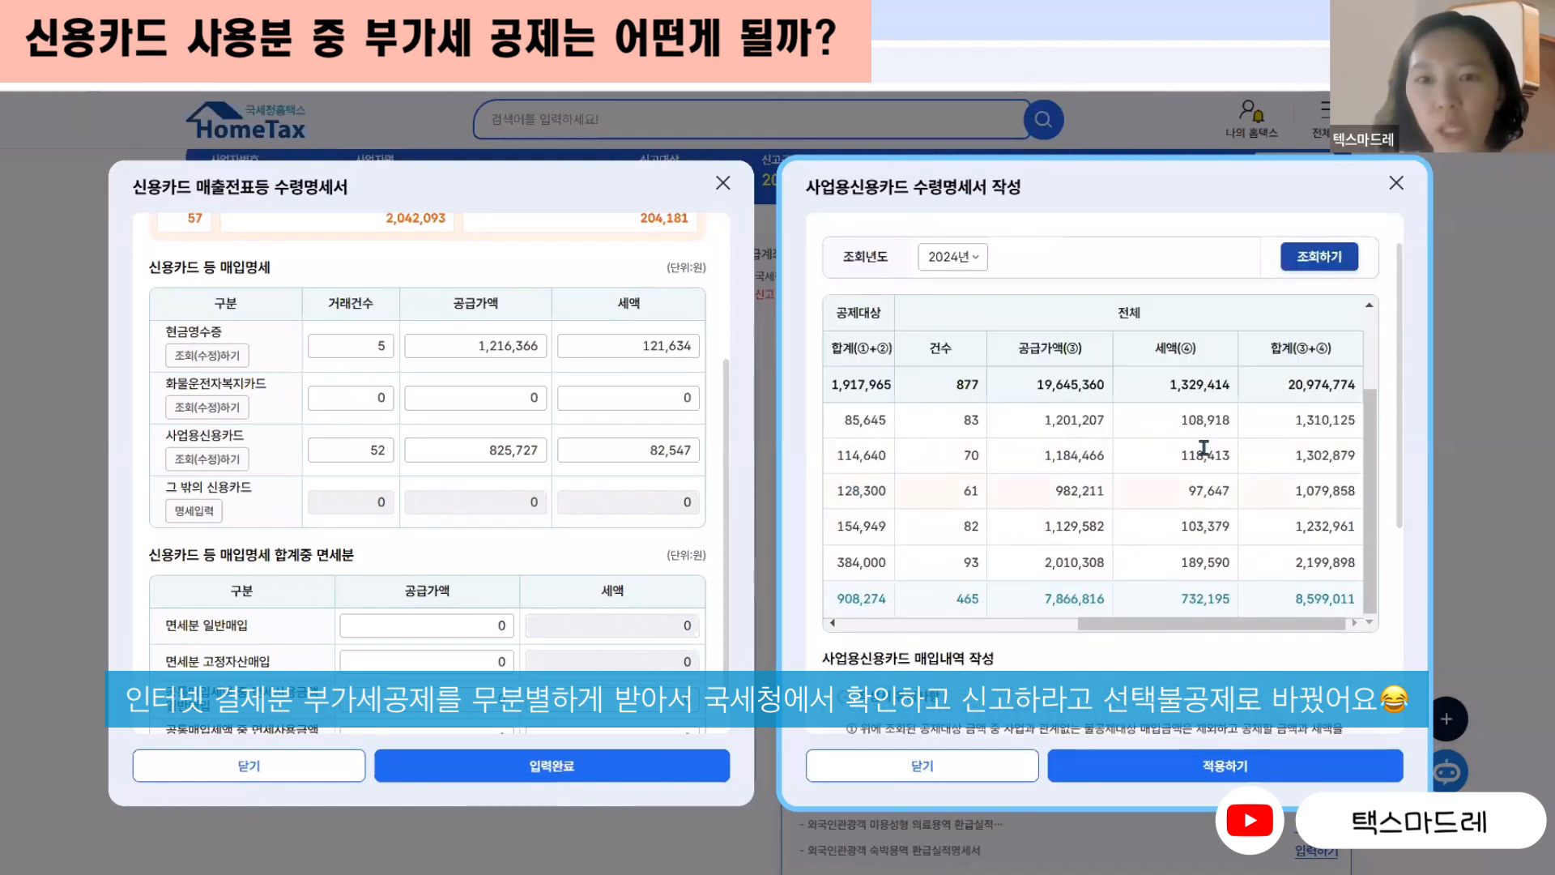
{"action": "scroll", "coordinate": [1261, 653], "scroll_direction": "down", "scroll_amount": 4}
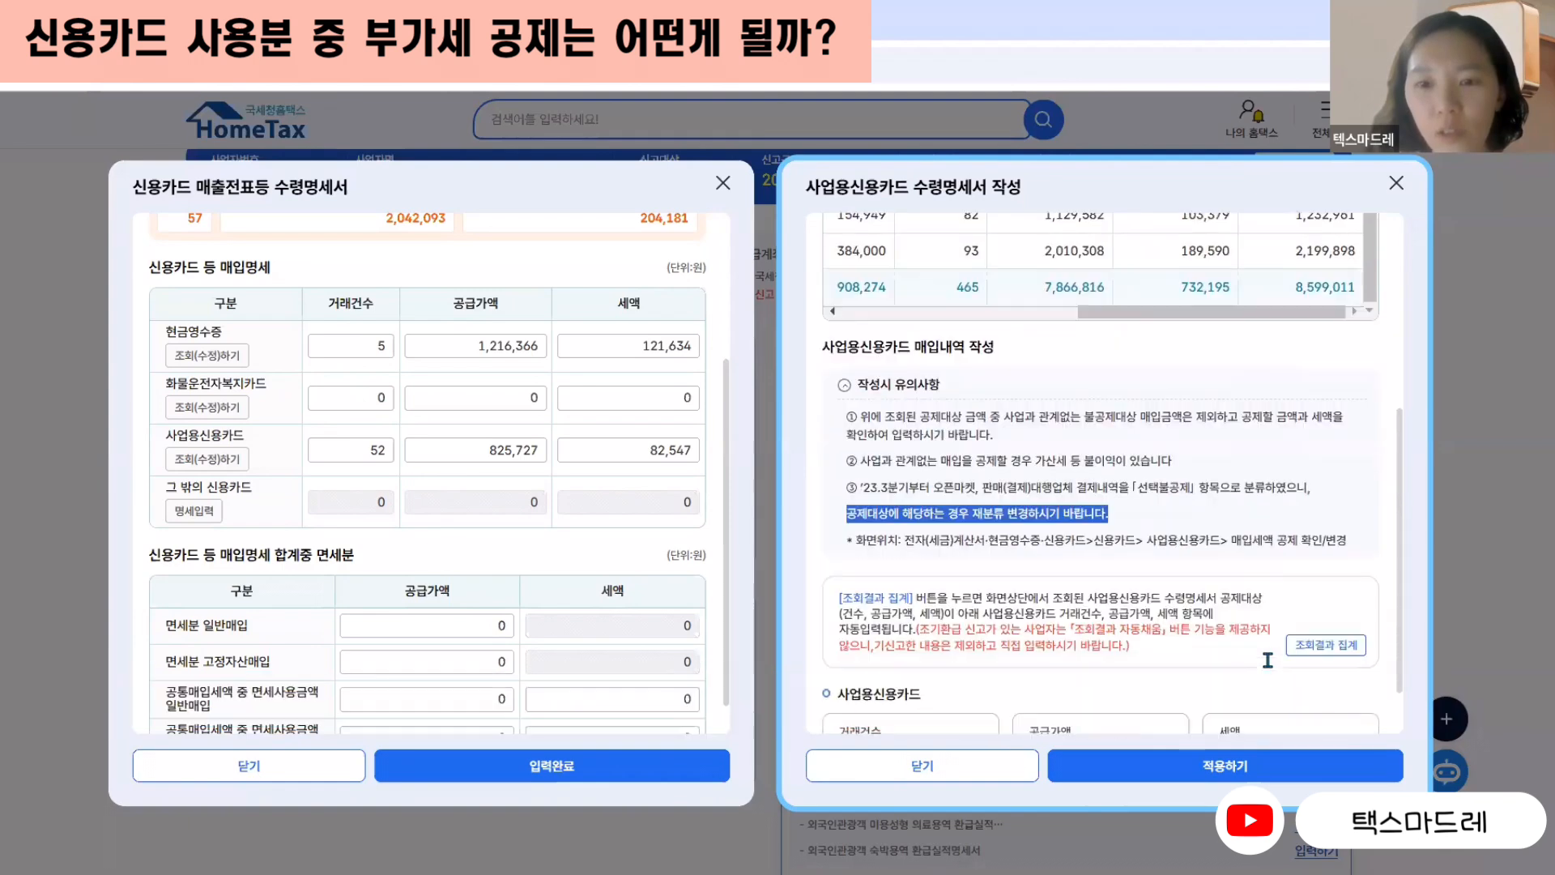
- Read the note's 화면위치 path for 매입세액 공제 확인/변경 and open that page for 사업용신용카드 under 신용카드 매입
{"action": "scroll", "coordinate": [1190, 532], "scroll_direction": "down", "scroll_amount": 1}
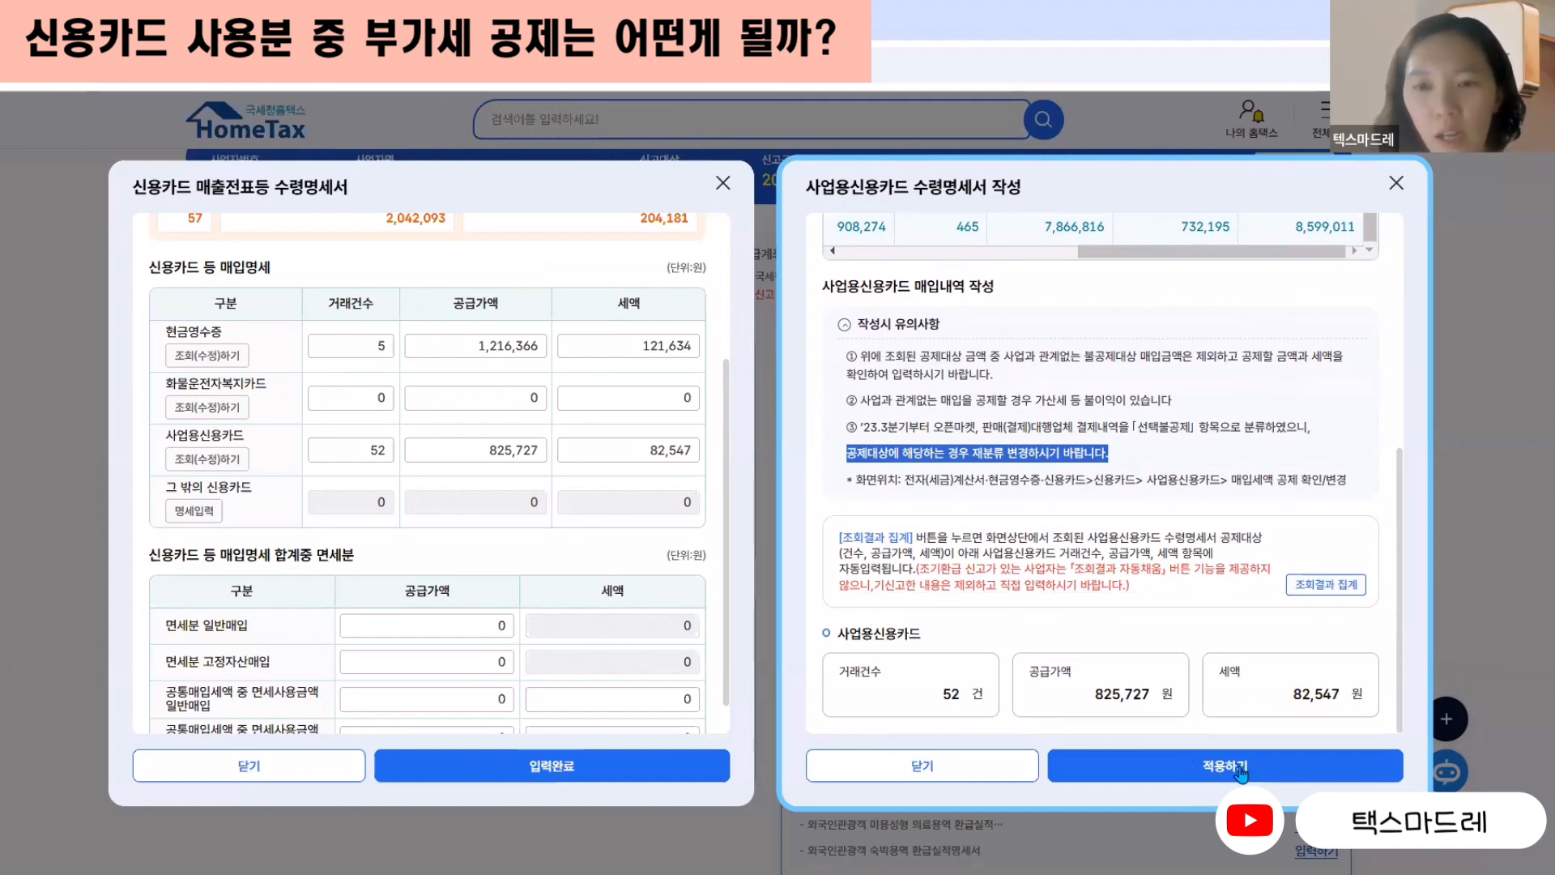
{"action": "left_click", "coordinate": [1081, 486]}
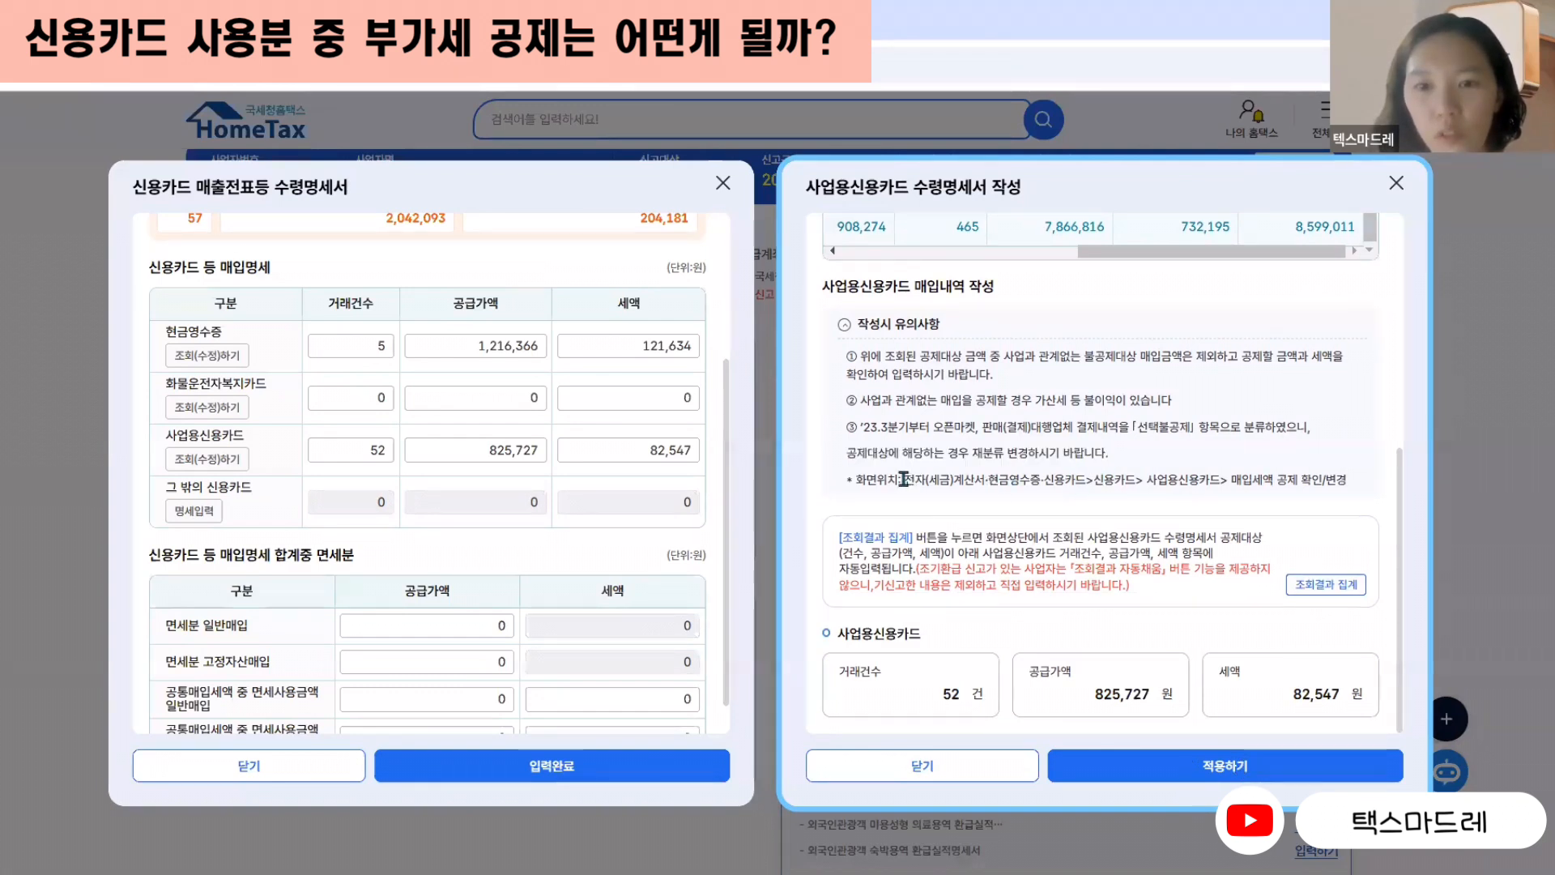
{"action": "left_click_drag", "start_coordinate": [1020, 491], "coordinate": [1361, 488]}
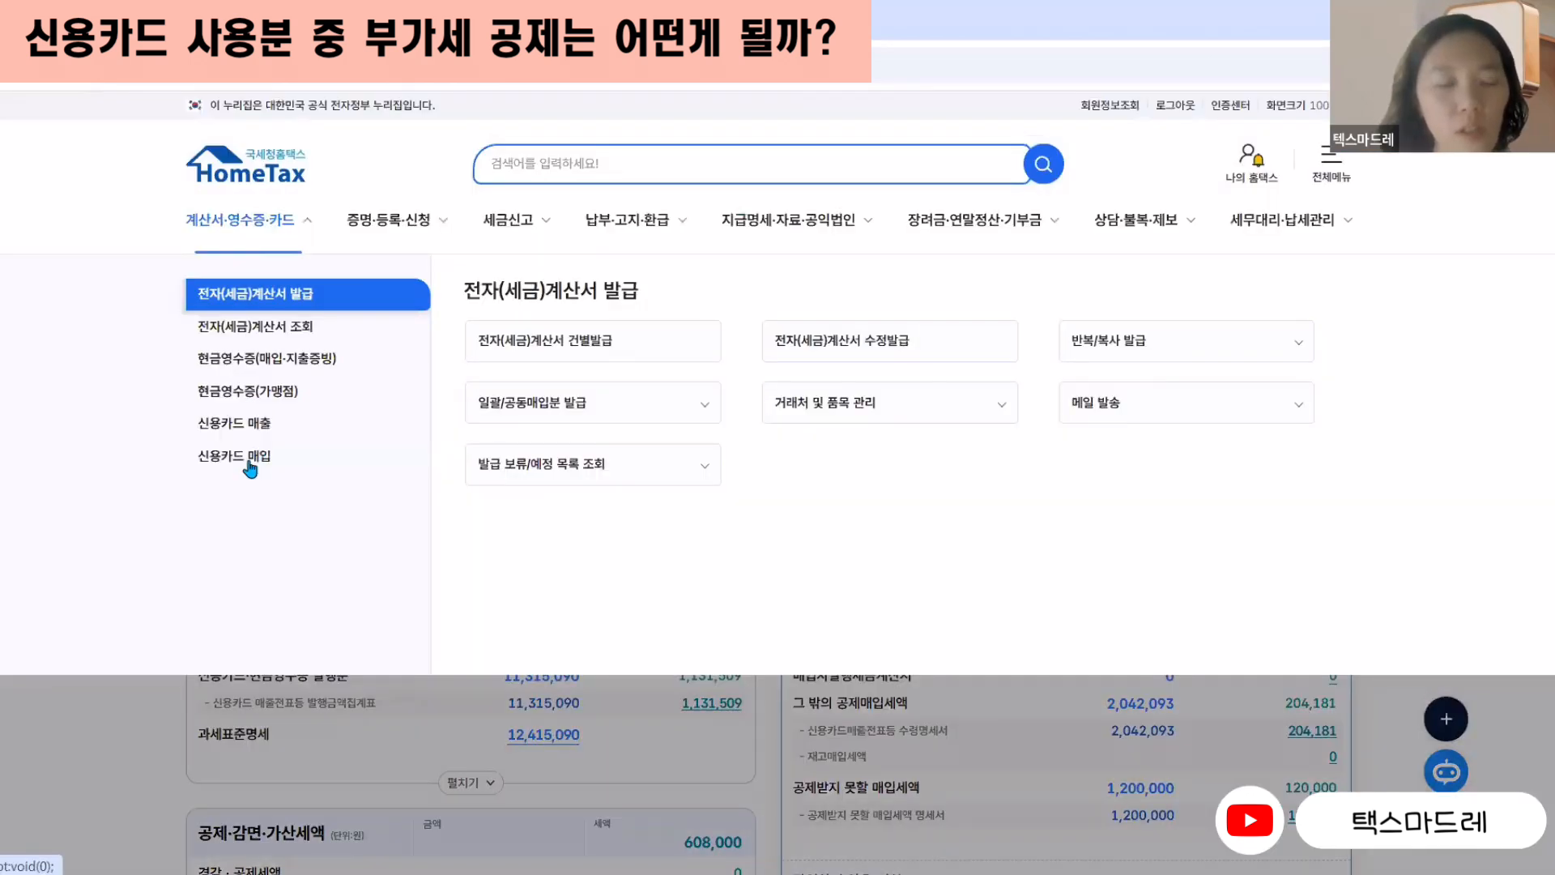
{"action": "left_click", "coordinate": [255, 461]}
{"action": "left_click", "coordinate": [890, 348]}
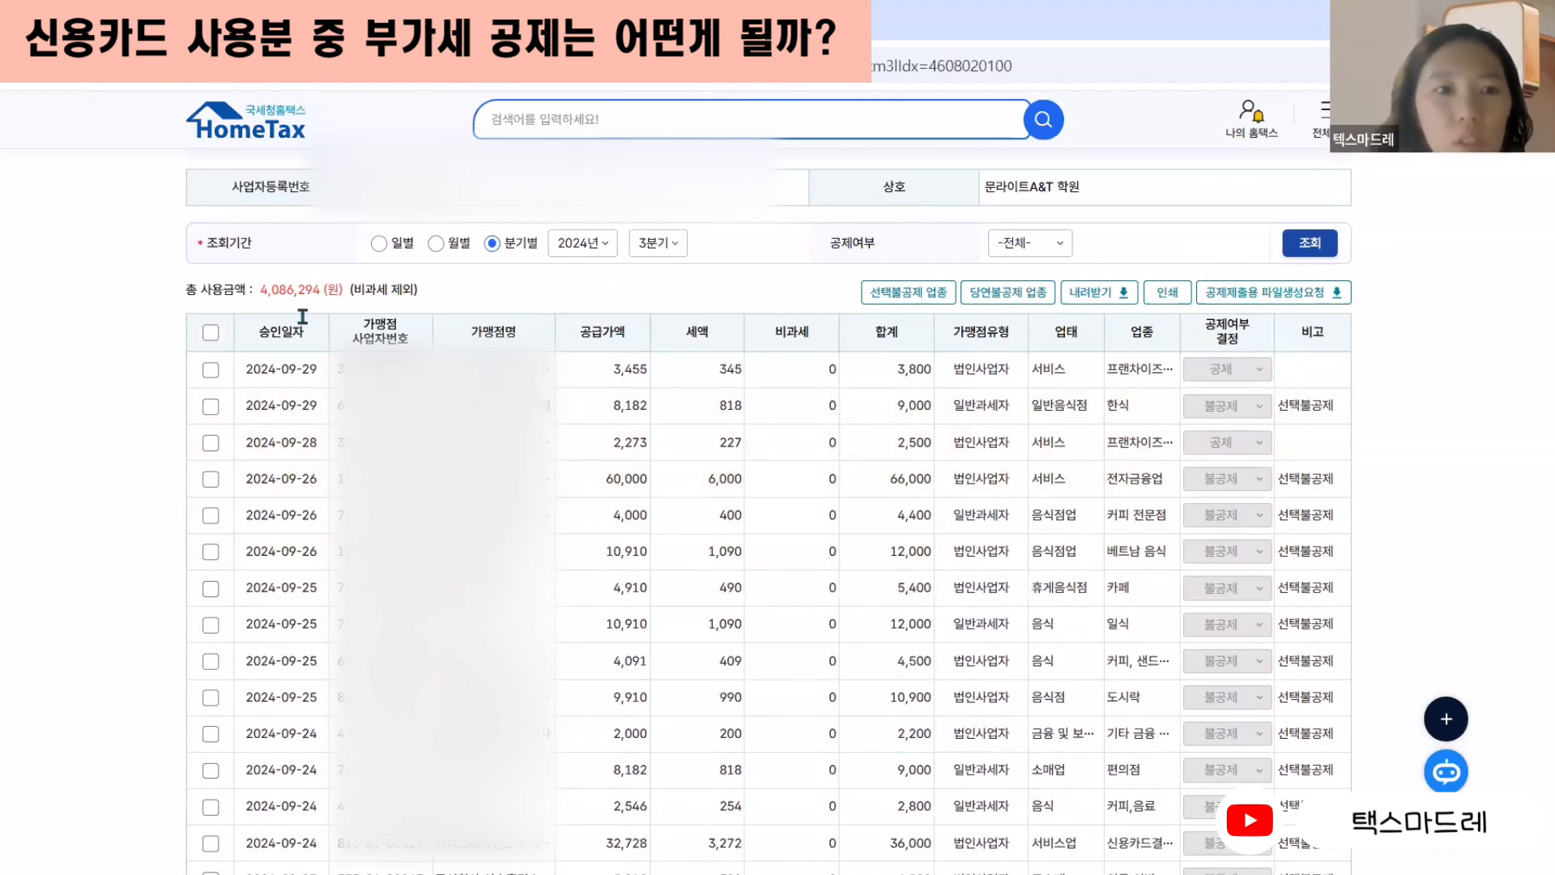
- Check the 2024 3분기 총 사용금액 for all purchases, filter the list to 공제대상, and check the filtered total
{"action": "left_click_drag", "start_coordinate": [259, 289], "coordinate": [319, 294]}
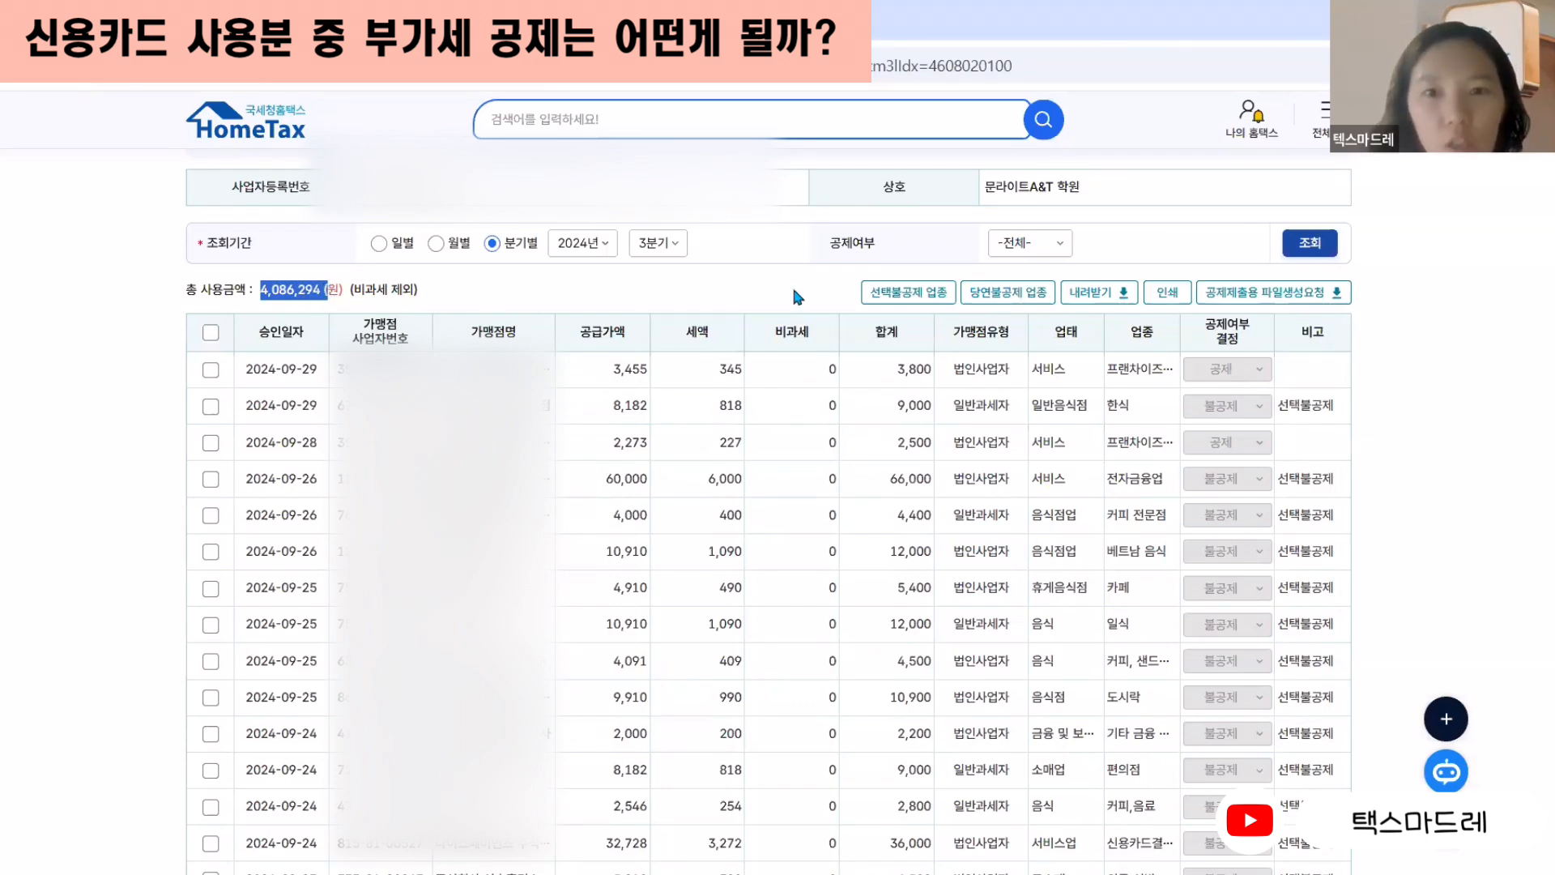
{"action": "left_click", "coordinate": [1066, 246]}
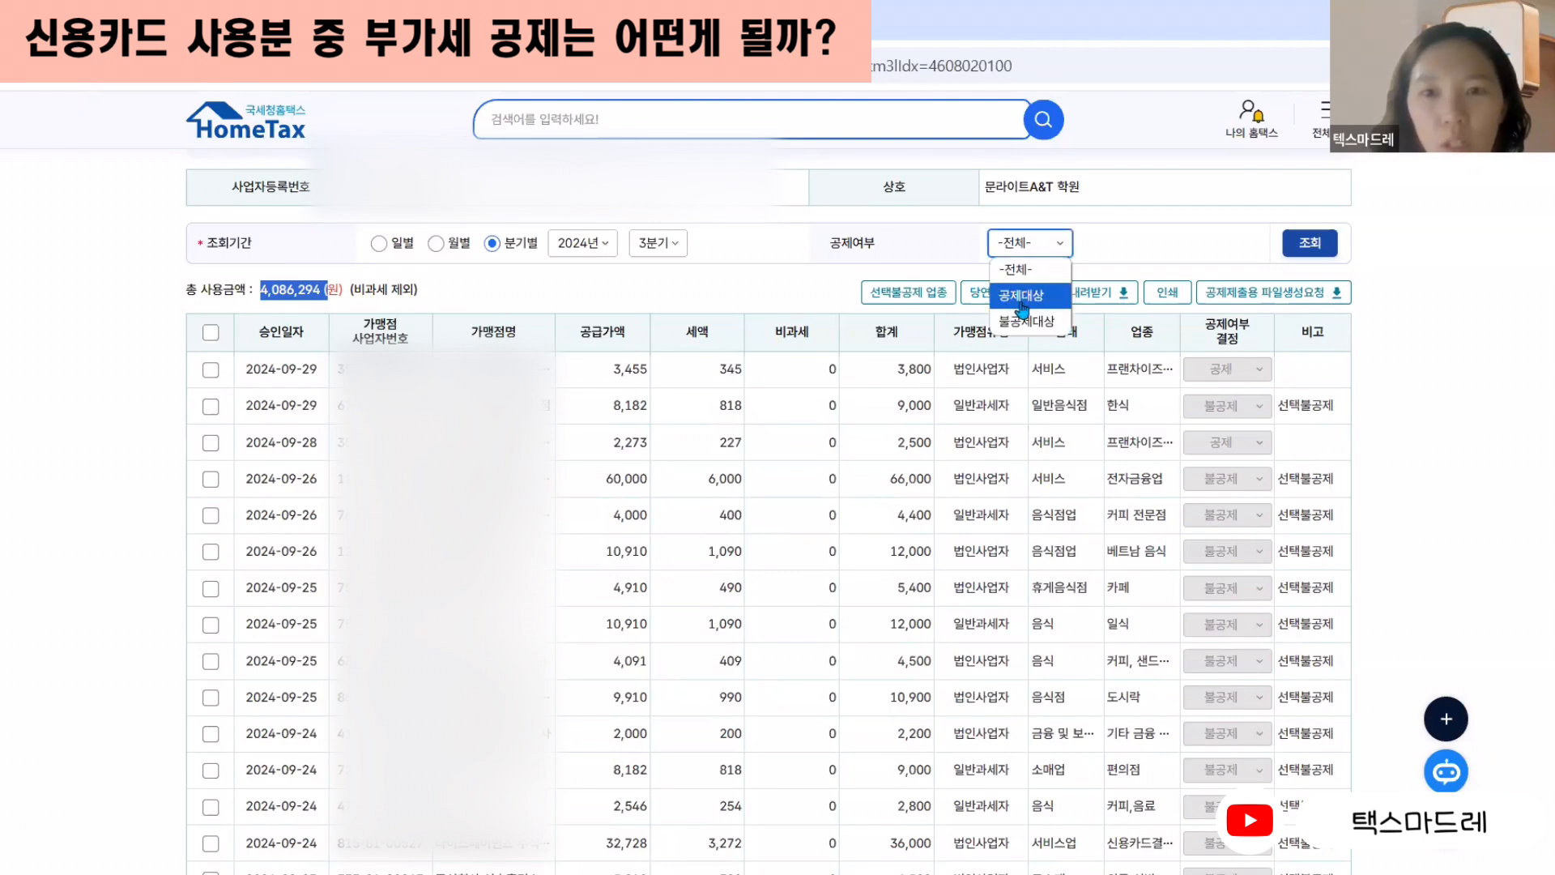
{"action": "left_click", "coordinate": [1022, 301]}
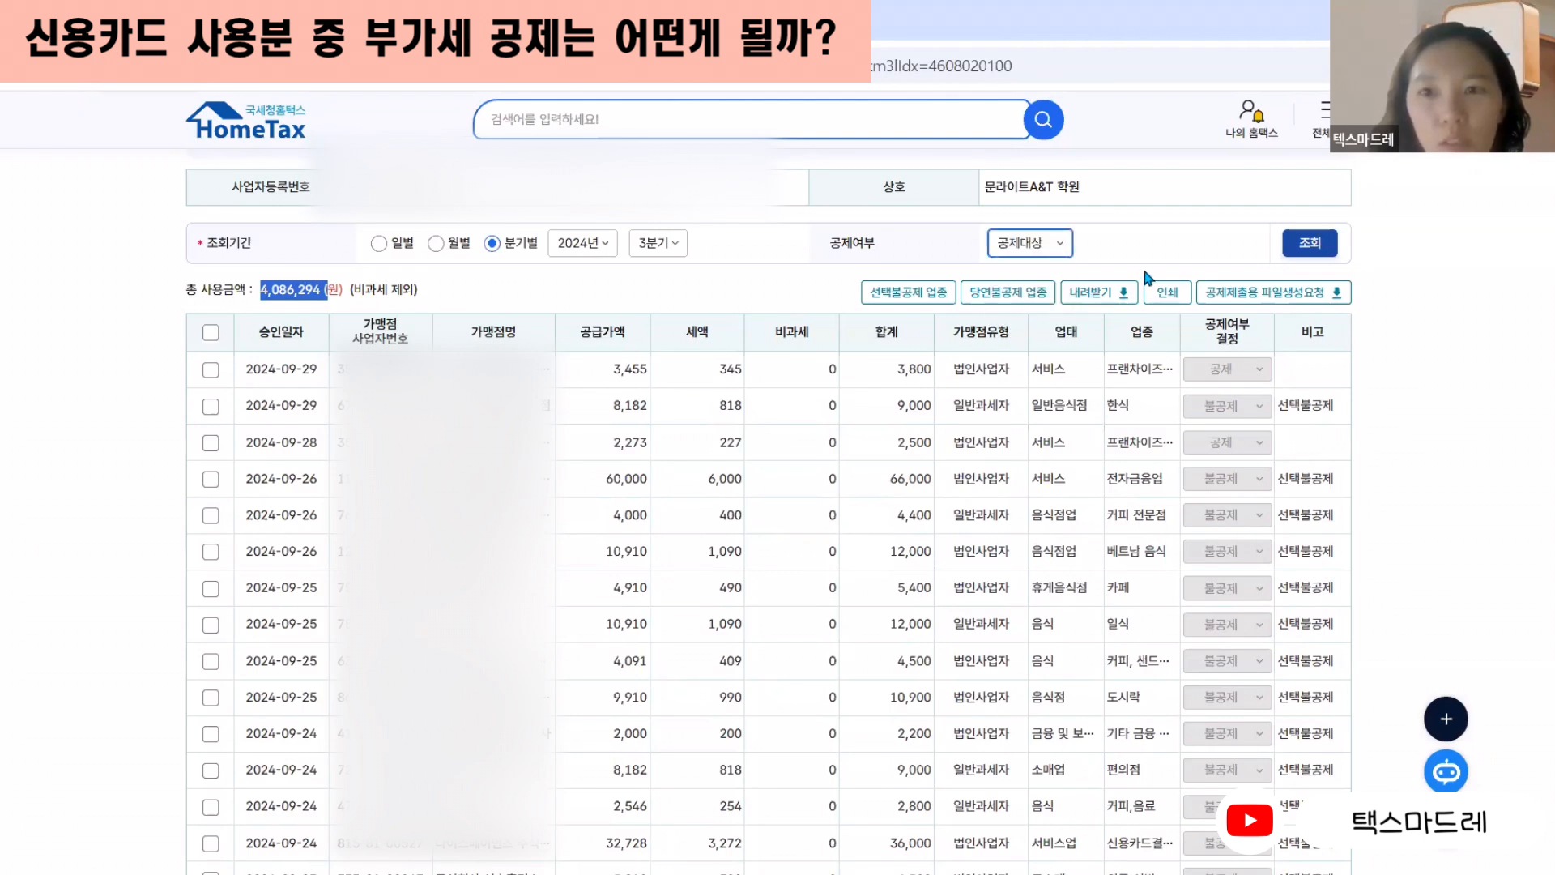
{"action": "left_click", "coordinate": [1304, 251]}
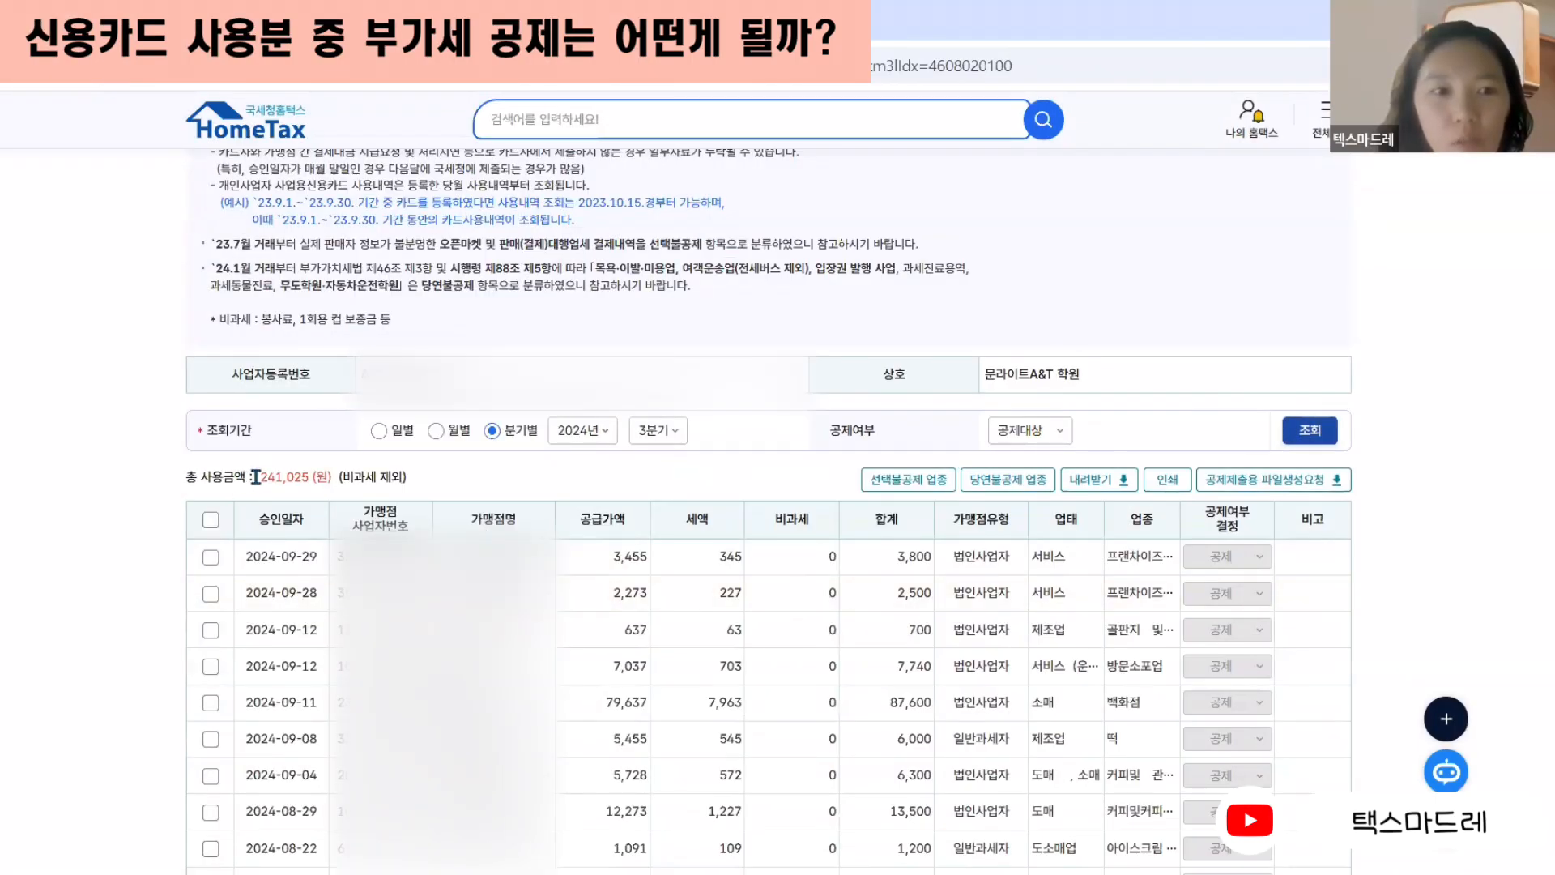
{"action": "left_click_drag", "start_coordinate": [261, 477], "coordinate": [309, 477]}
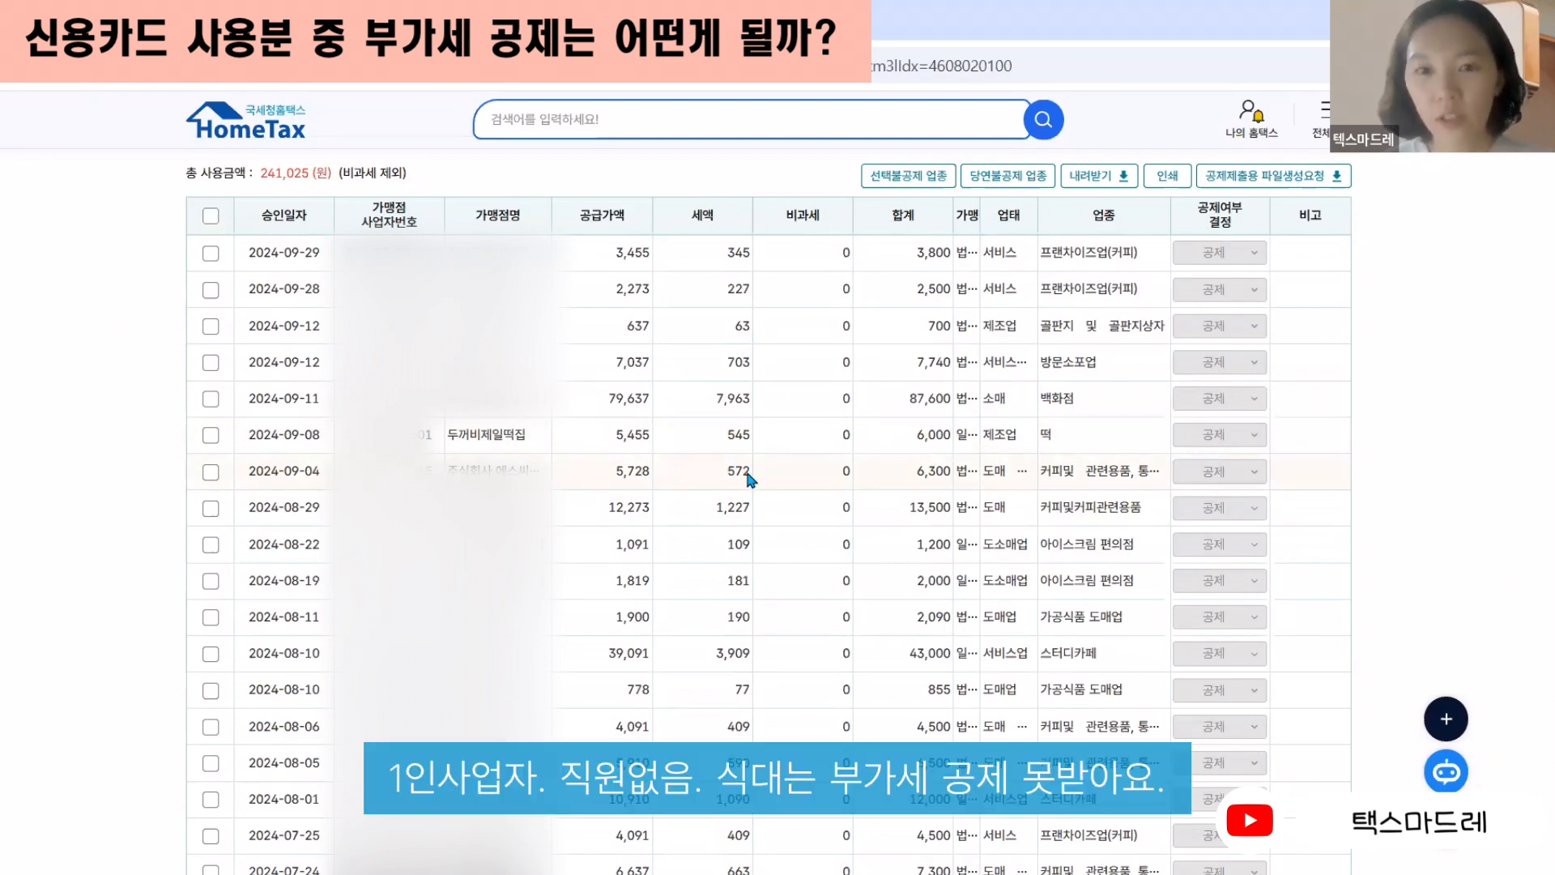
- Reclassify the 2024-09-04 coffee-supplies purchase of 6,300 won as 불공제
{"action": "left_click", "coordinate": [211, 471]}
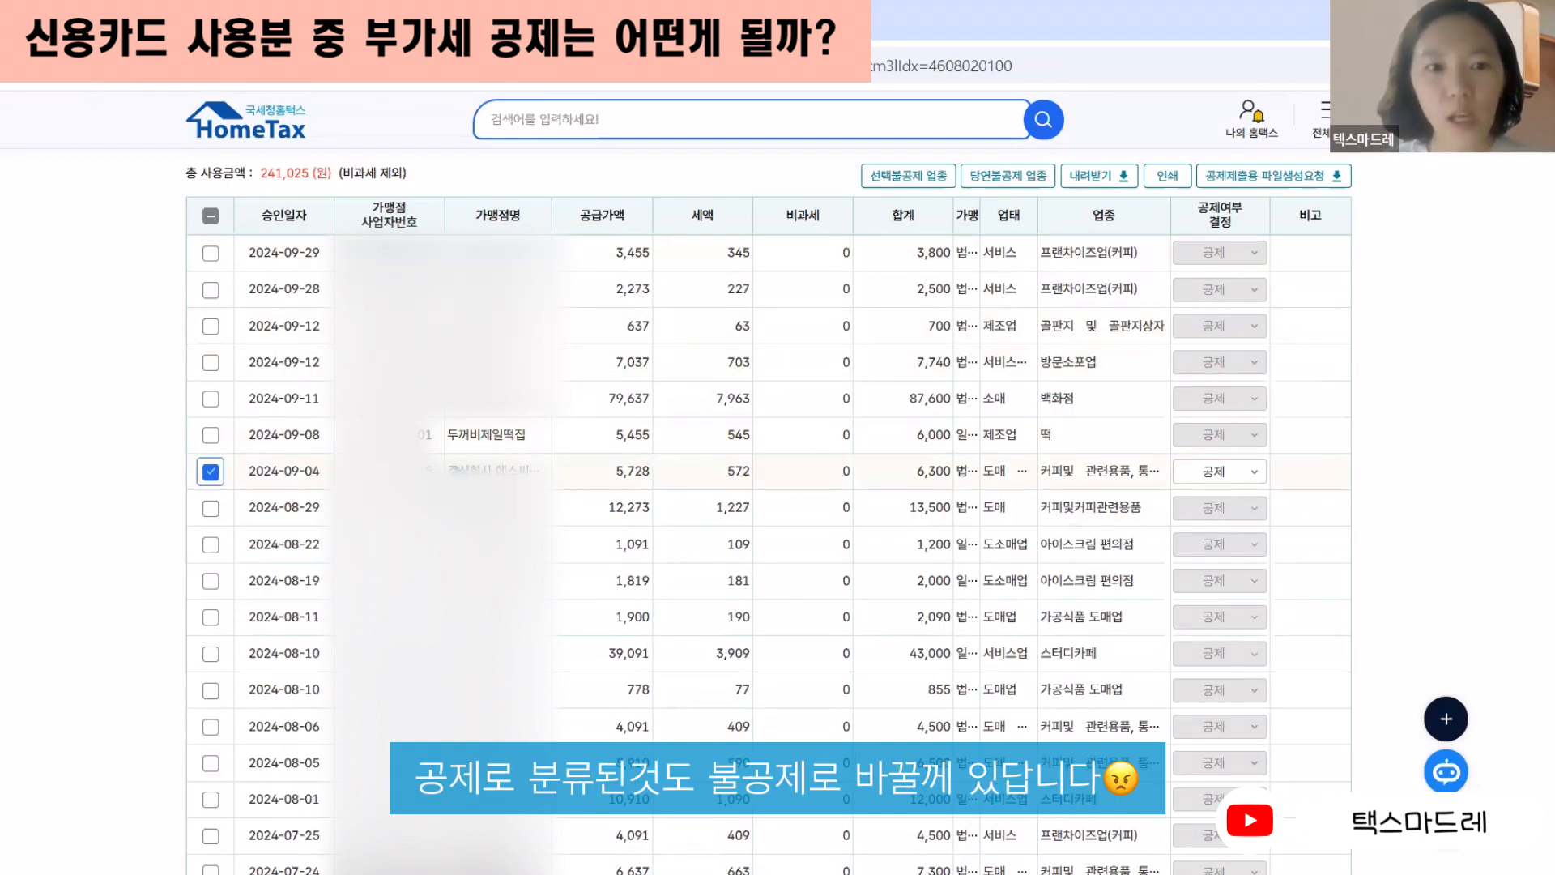
{"action": "left_click", "coordinate": [1255, 474]}
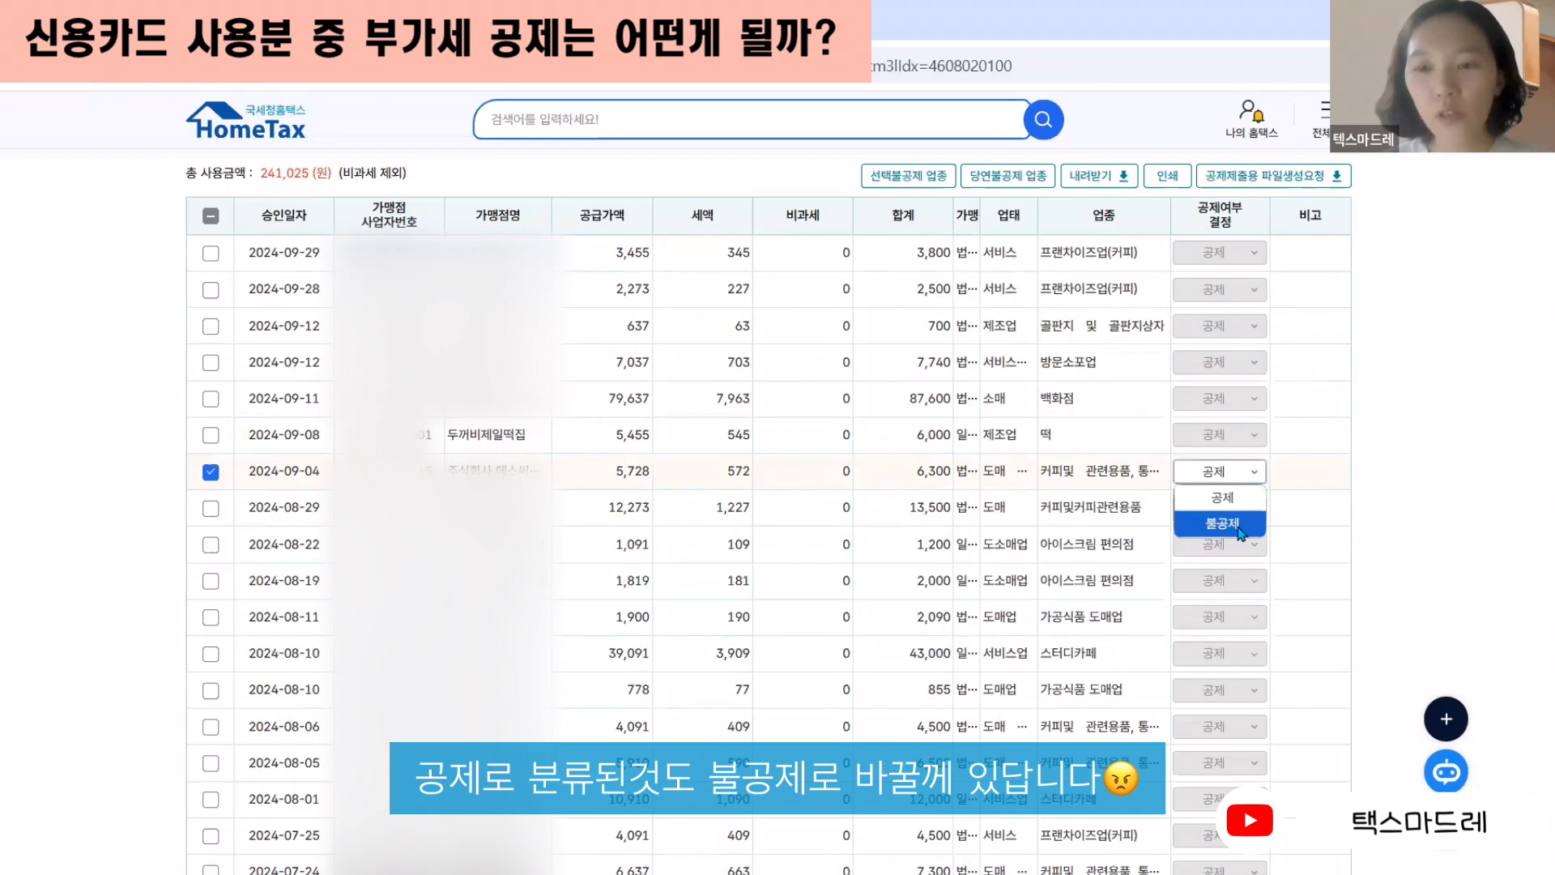
{"action": "left_click", "coordinate": [1240, 526]}
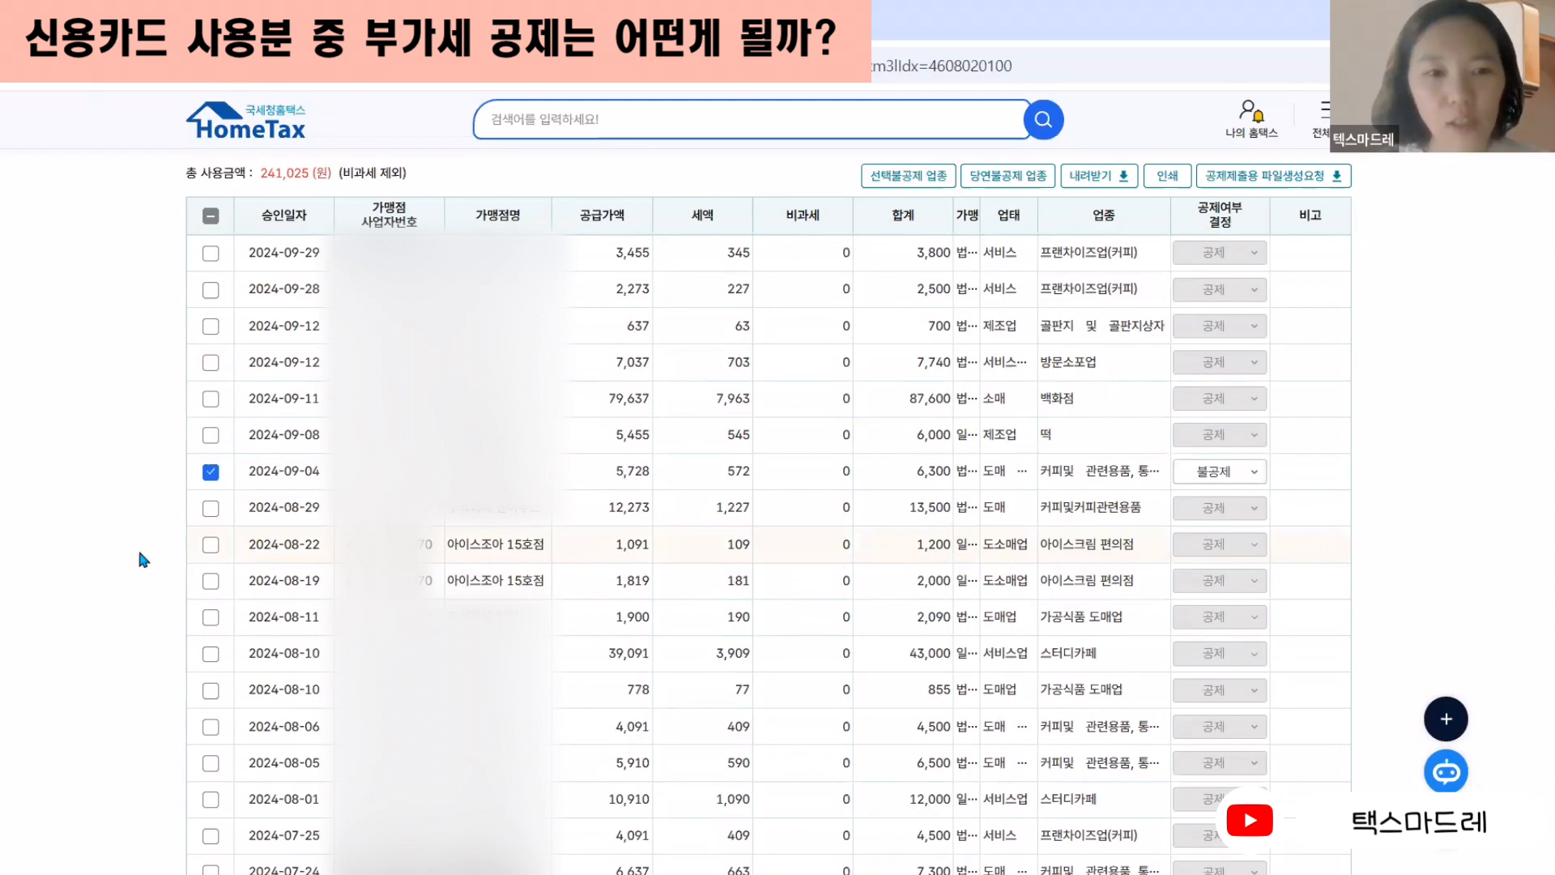
- Reclassify the 2024-08-22 and 2024-08-19 아이스크림 편의점 purchases as 불공제
{"action": "left_click", "coordinate": [211, 546]}
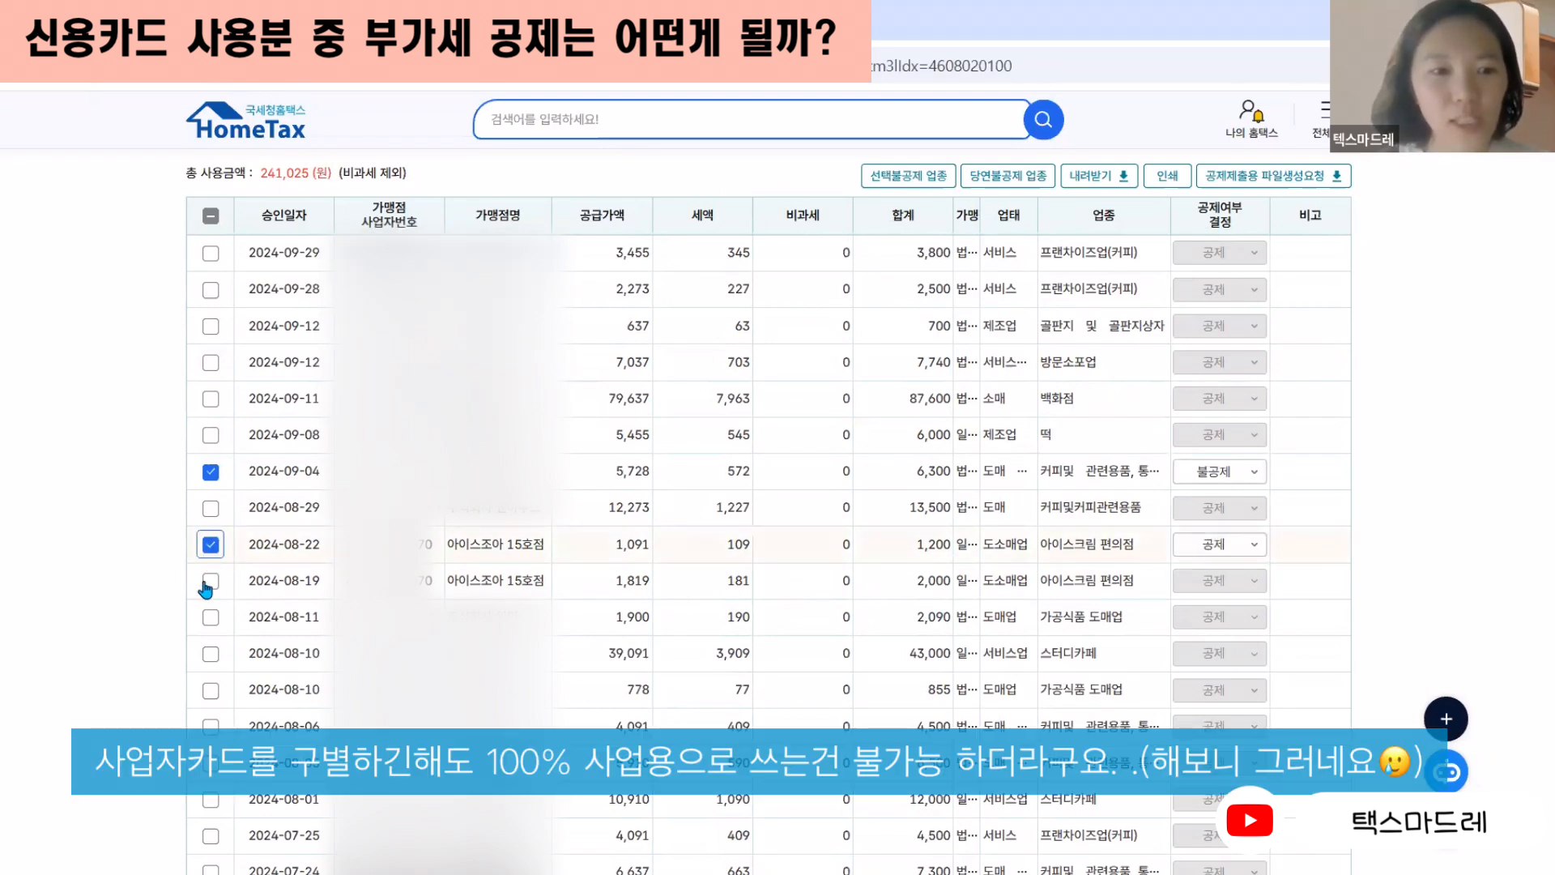
{"action": "left_click", "coordinate": [208, 583]}
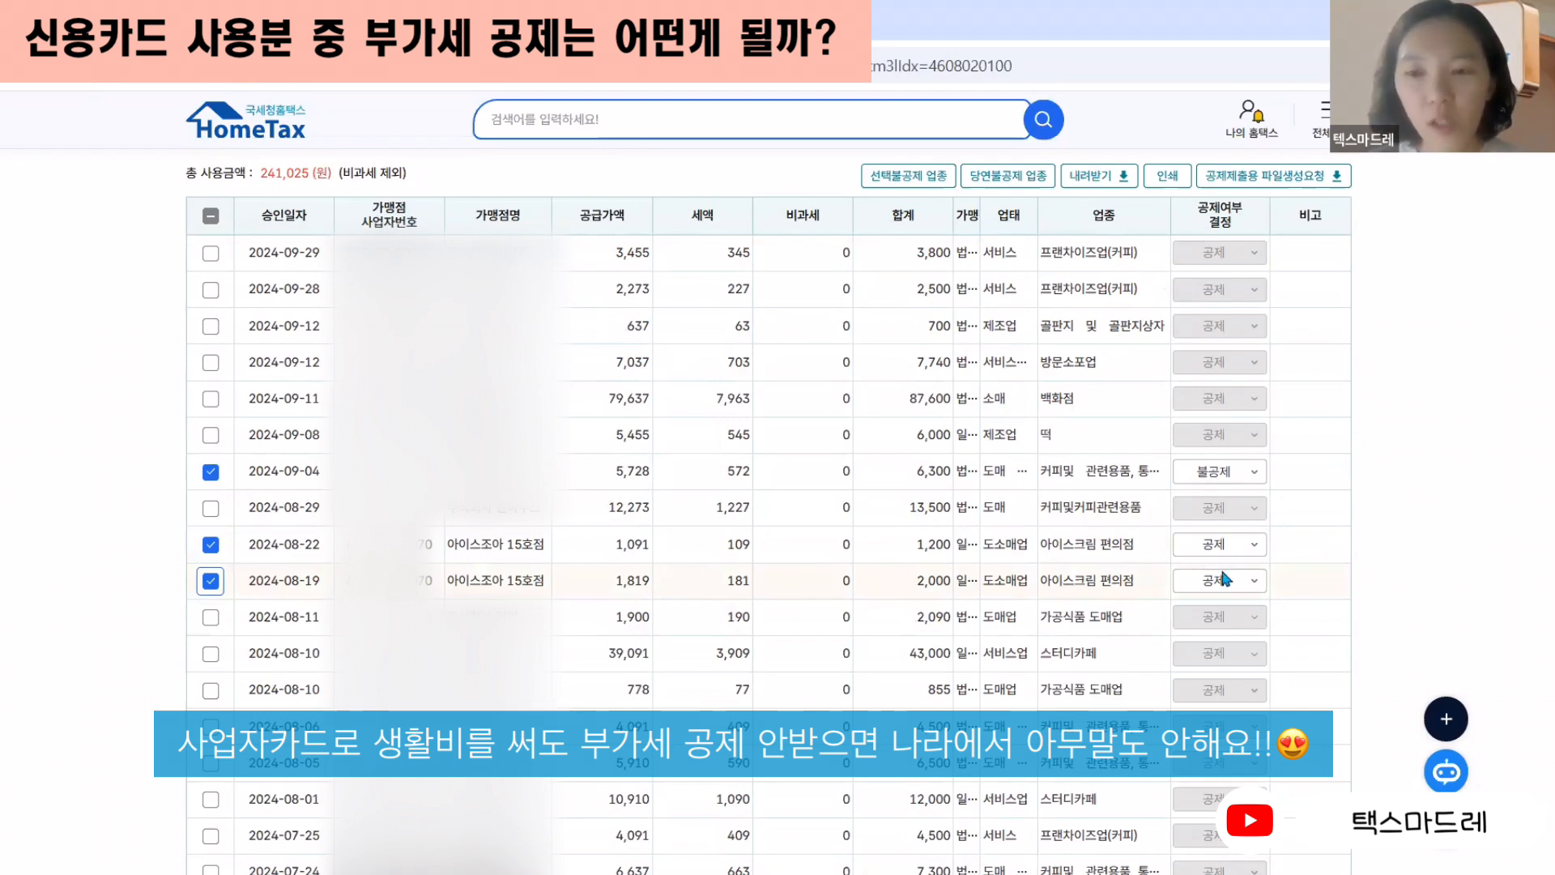
{"action": "left_click", "coordinate": [1260, 546]}
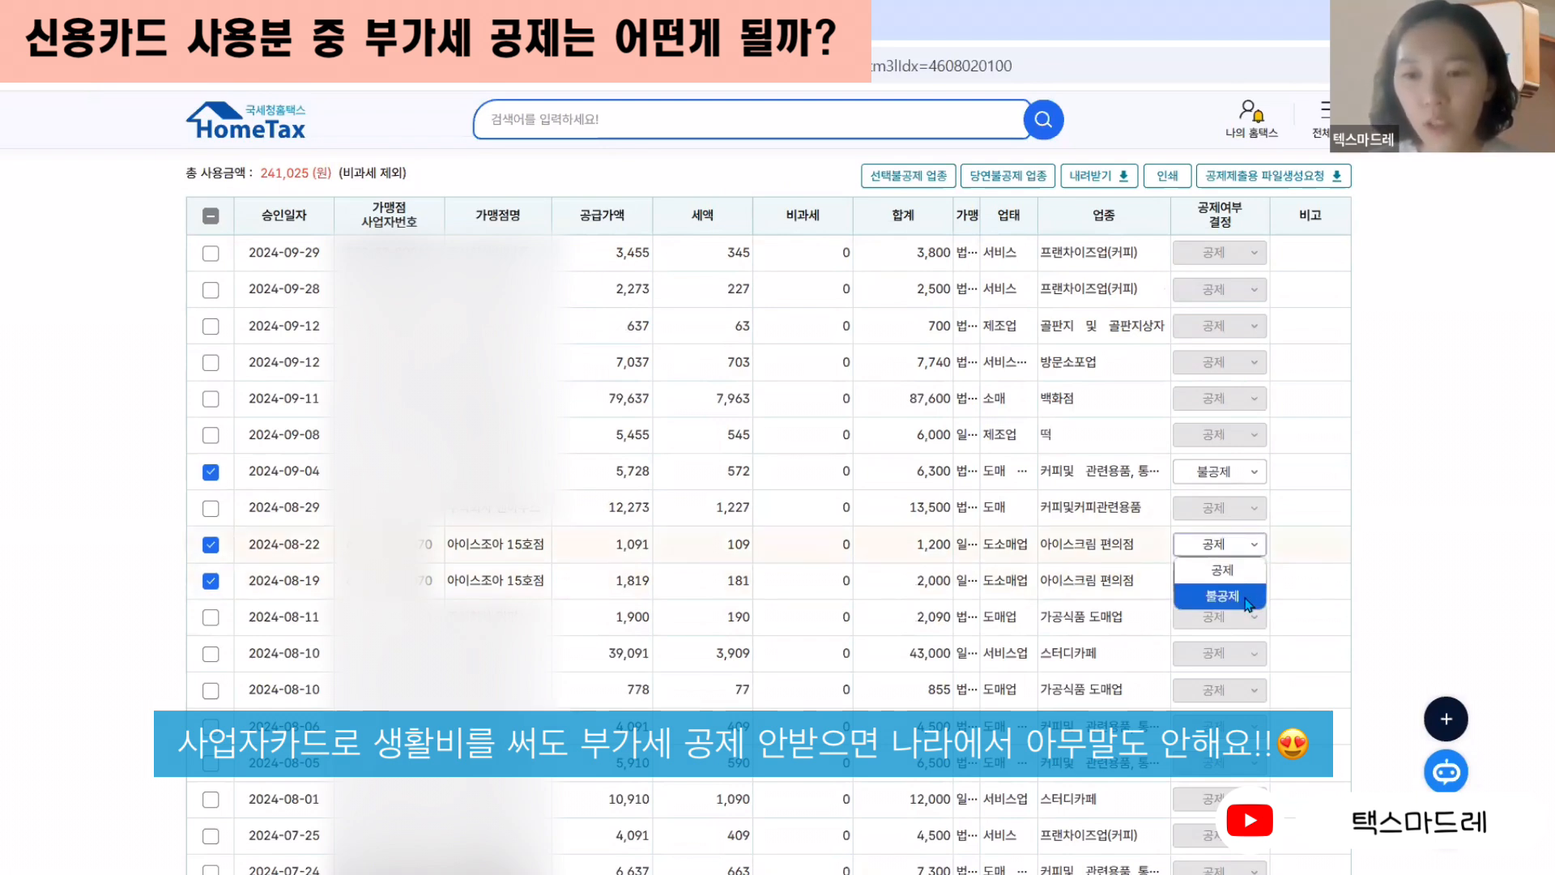
{"action": "left_click", "coordinate": [1248, 599]}
{"action": "left_click", "coordinate": [1240, 580]}
{"action": "left_click", "coordinate": [1238, 631]}
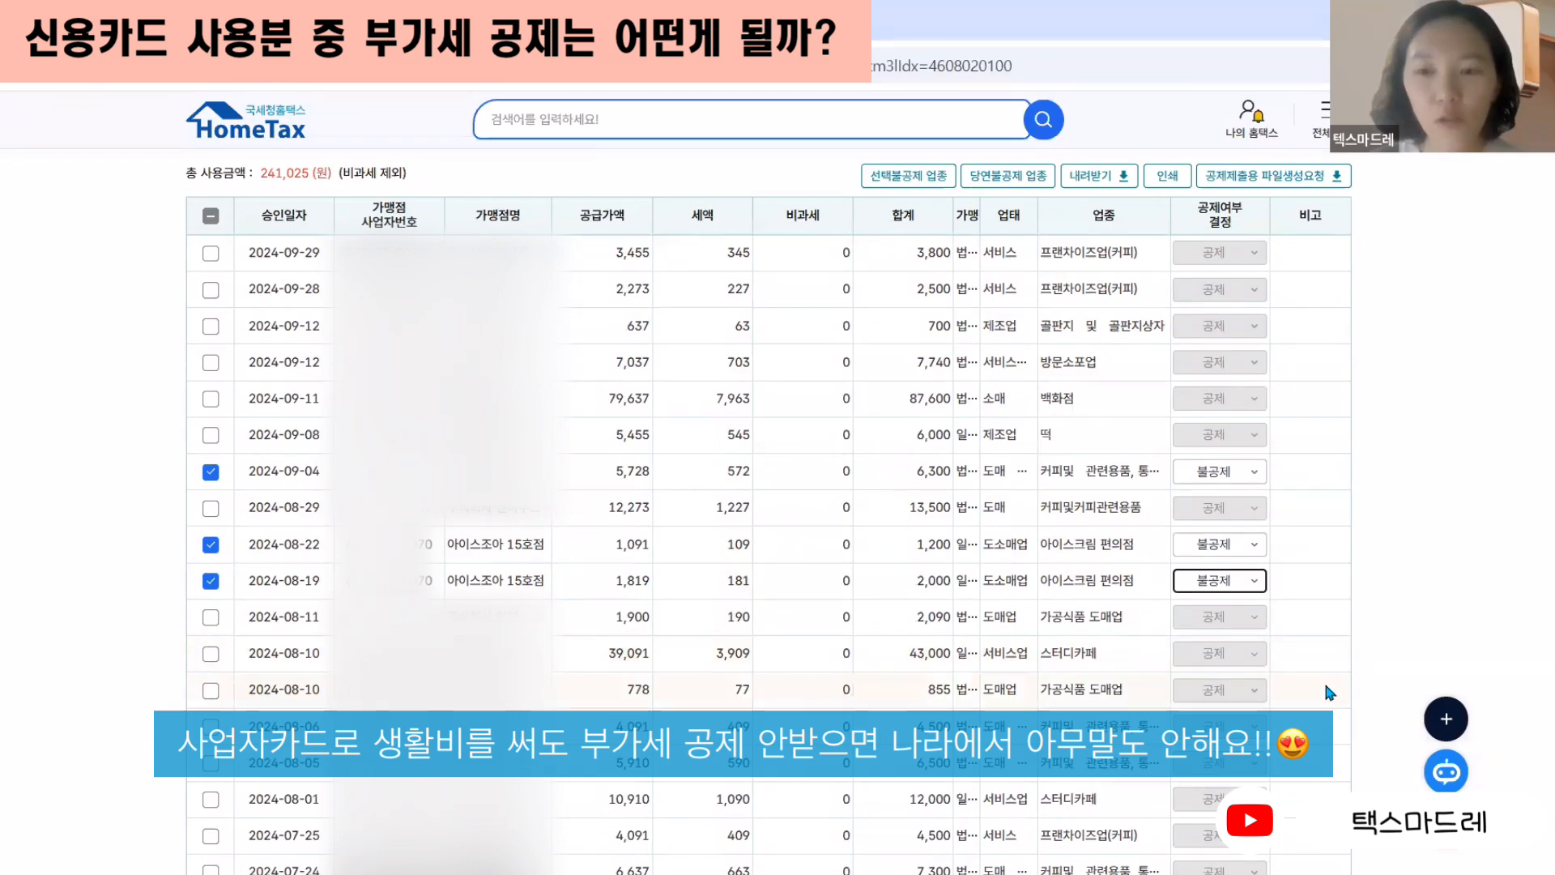
- Submit the deduction changes for the selected card purchases and acknowledge the completion notice
{"action": "scroll", "coordinate": [1328, 689], "scroll_direction": "down", "scroll_amount": 5}
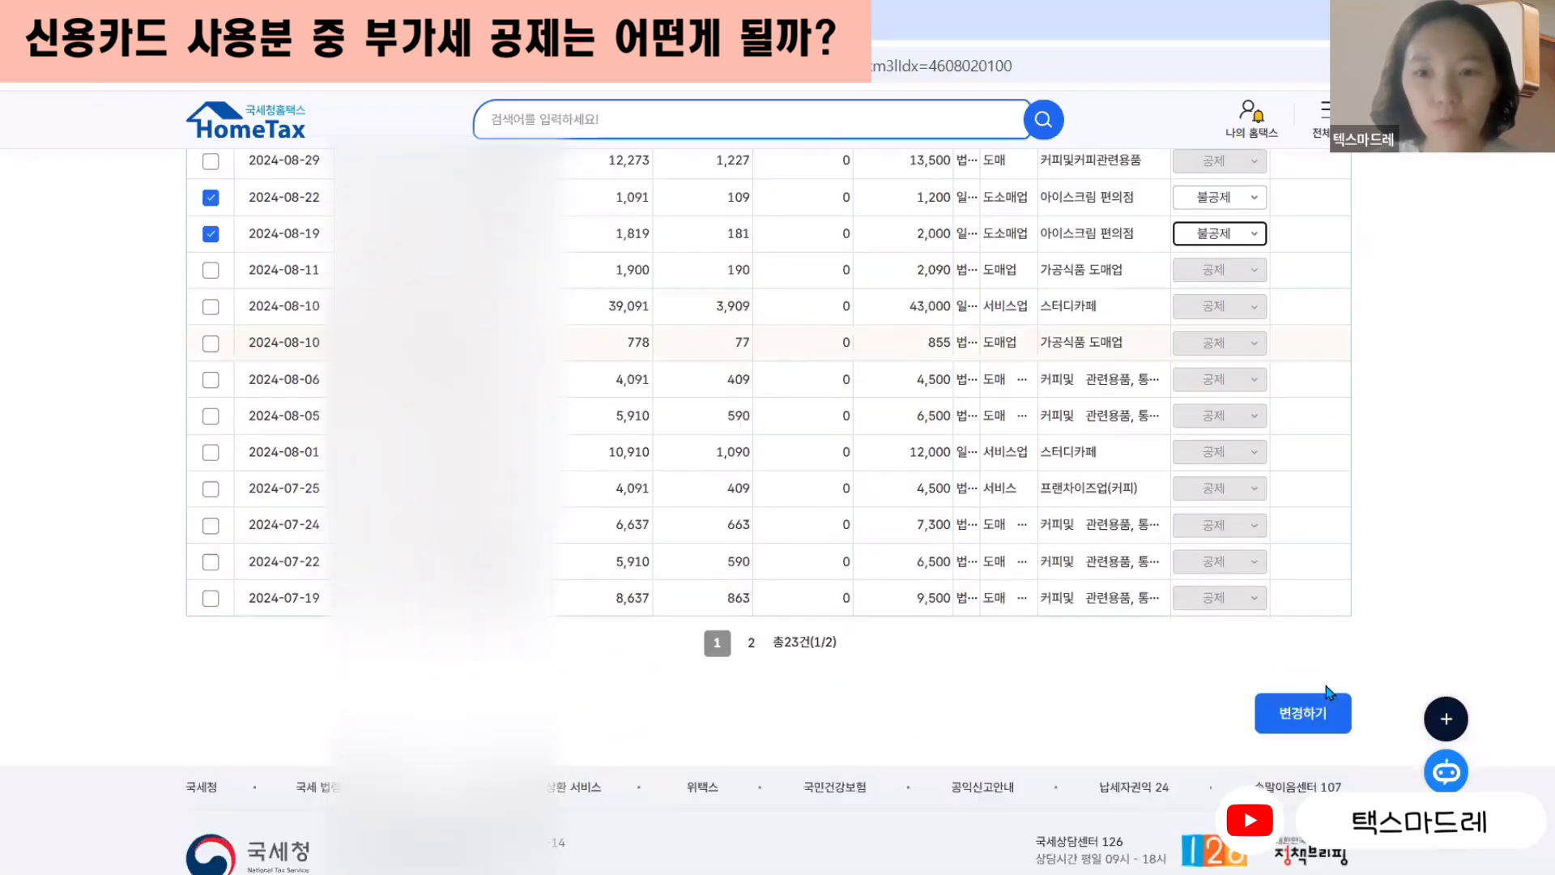
{"action": "left_click", "coordinate": [1317, 648]}
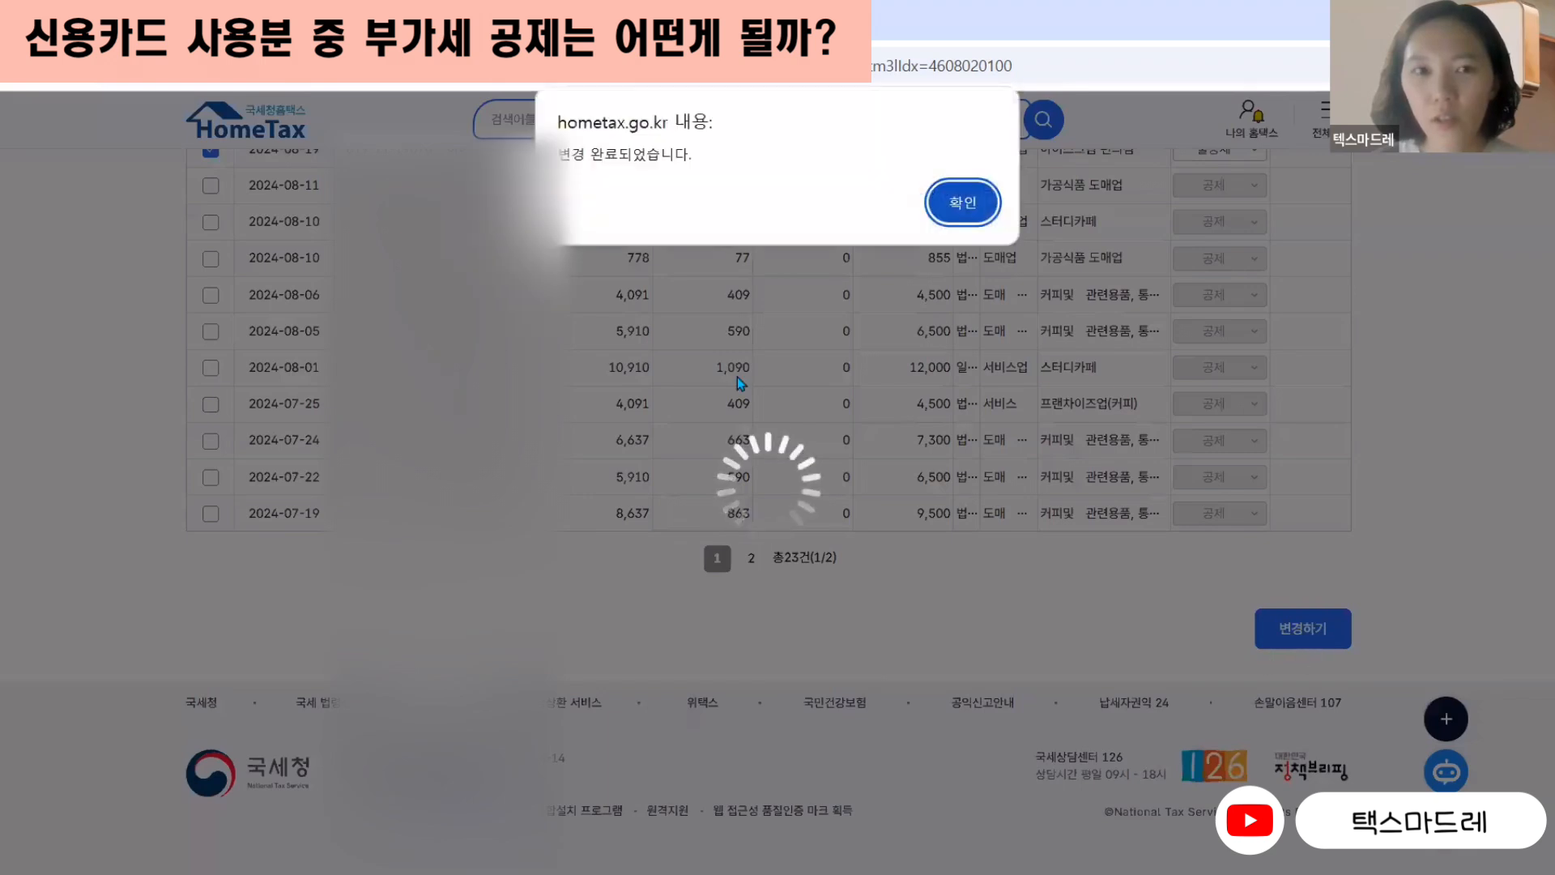
{"action": "left_click", "coordinate": [964, 202]}
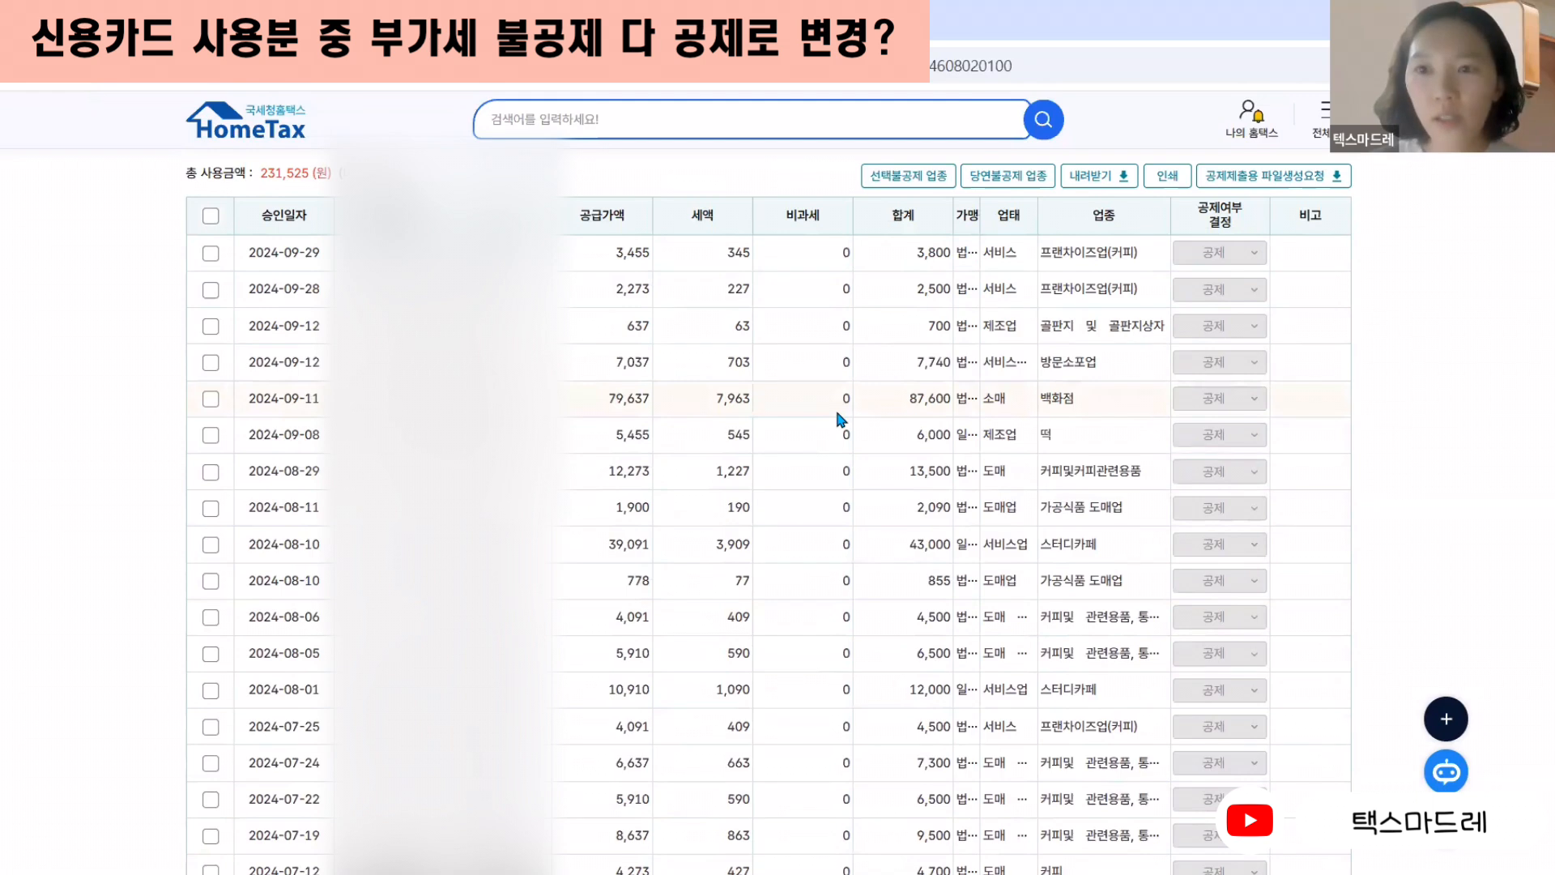
- Filter the 2024 3분기 card purchases to 불공제대상 and run the query
{"action": "scroll", "coordinate": [840, 419], "scroll_direction": "up", "scroll_amount": 2}
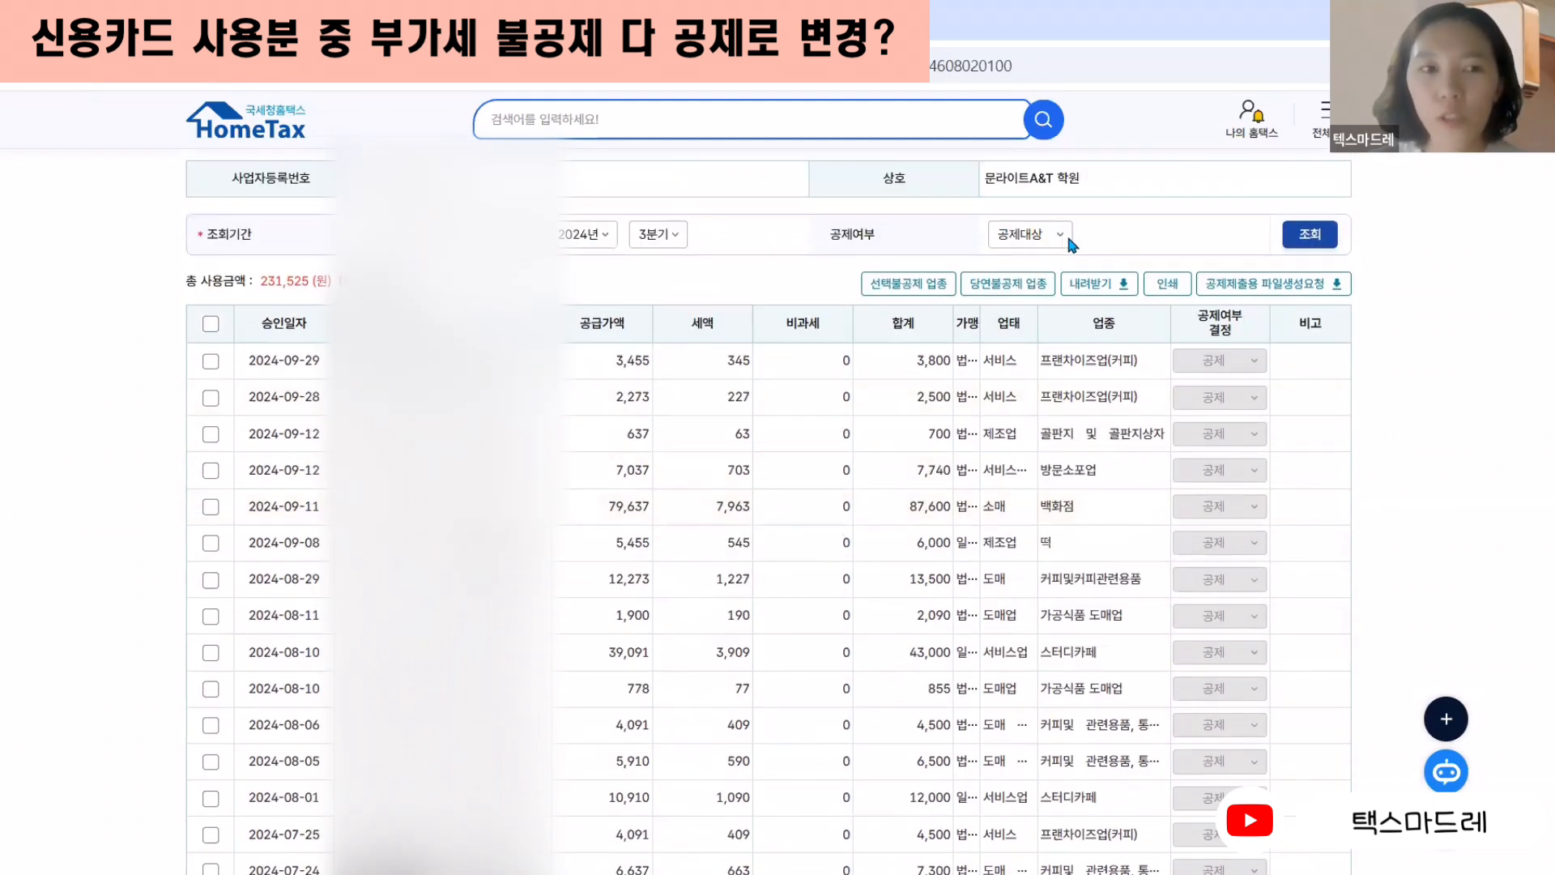
{"action": "left_click", "coordinate": [1064, 239]}
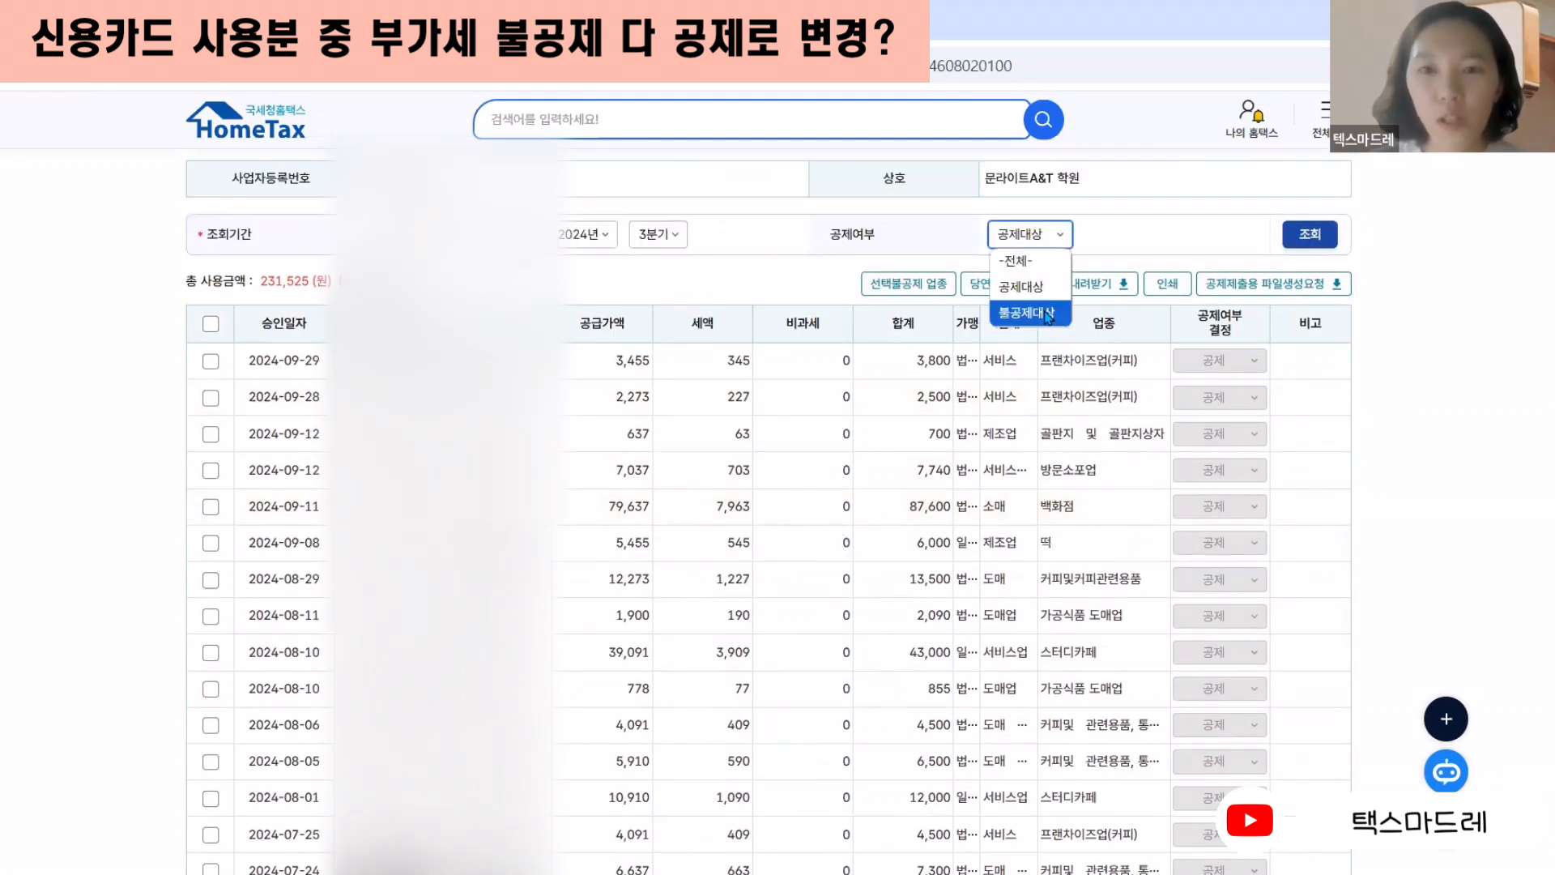
{"action": "left_click", "coordinate": [1049, 314]}
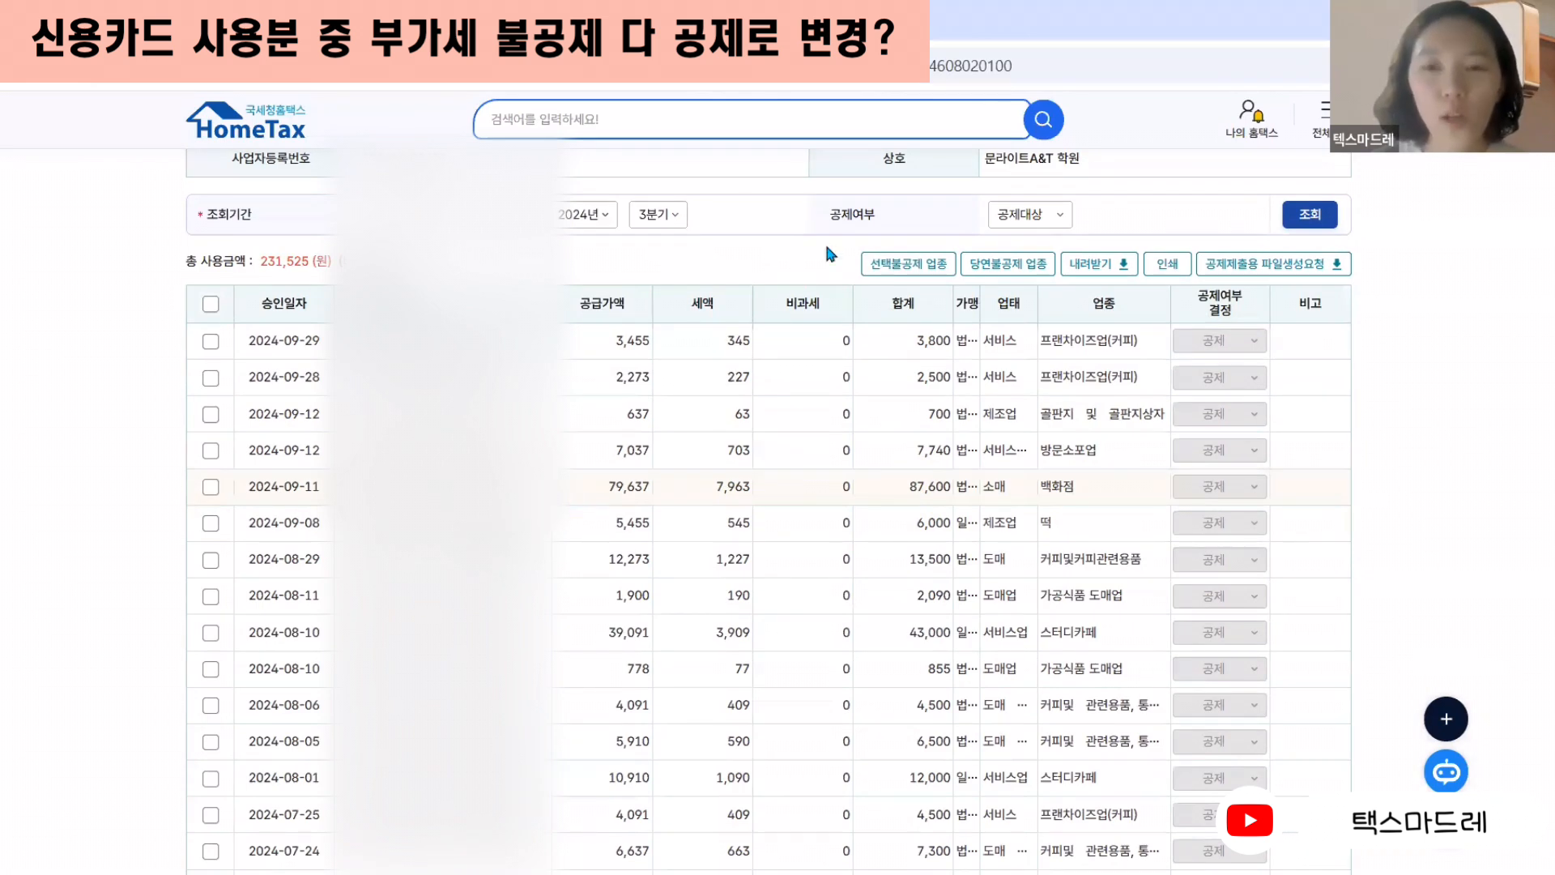
{"action": "left_click", "coordinate": [1063, 217]}
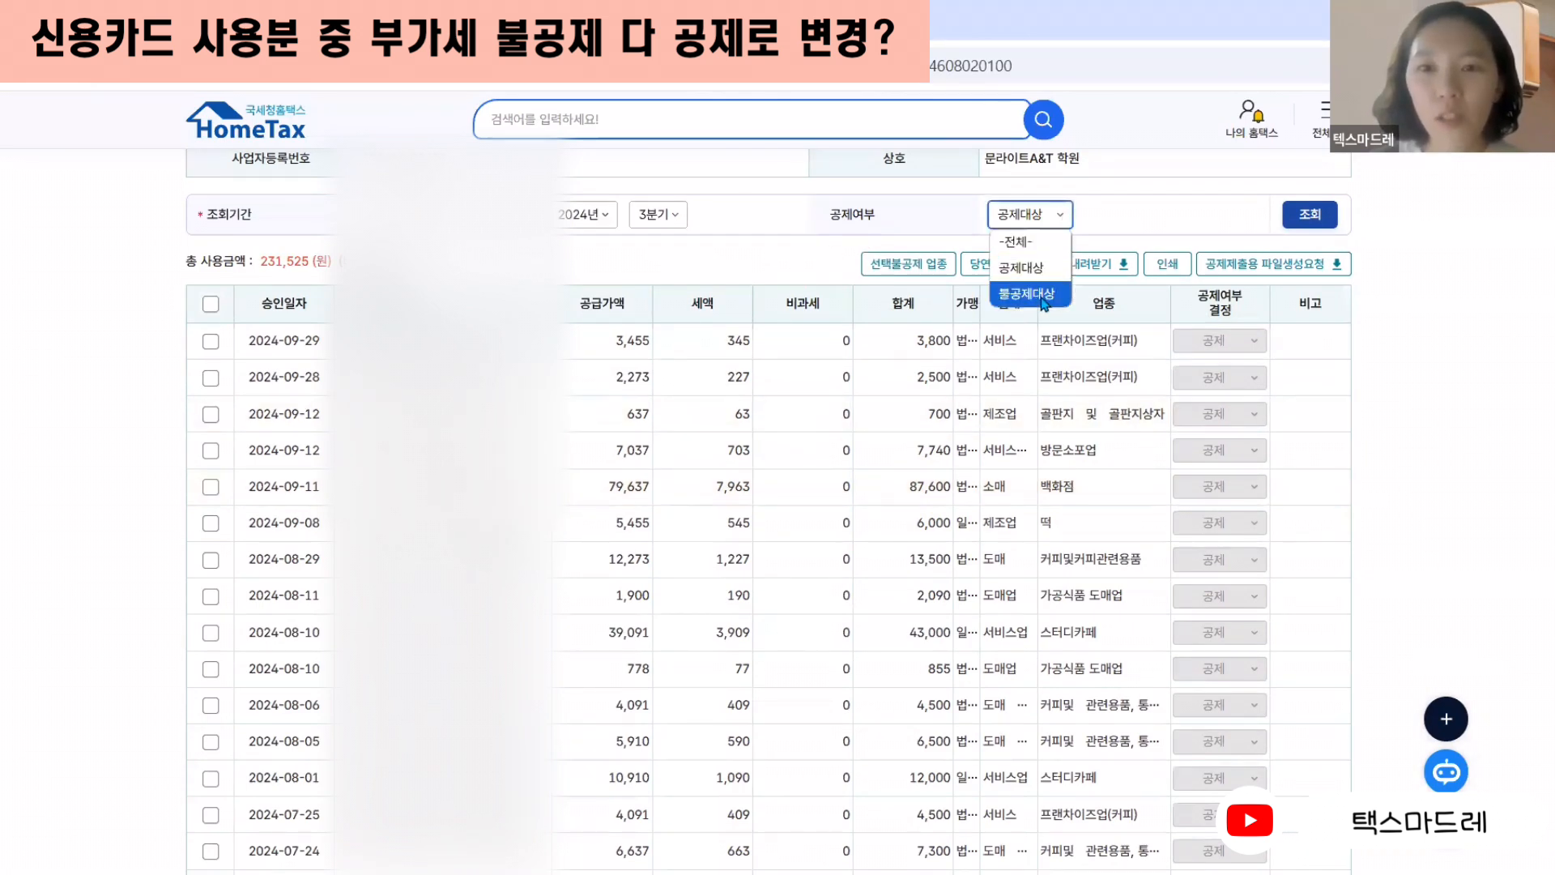
{"action": "left_click", "coordinate": [1044, 297]}
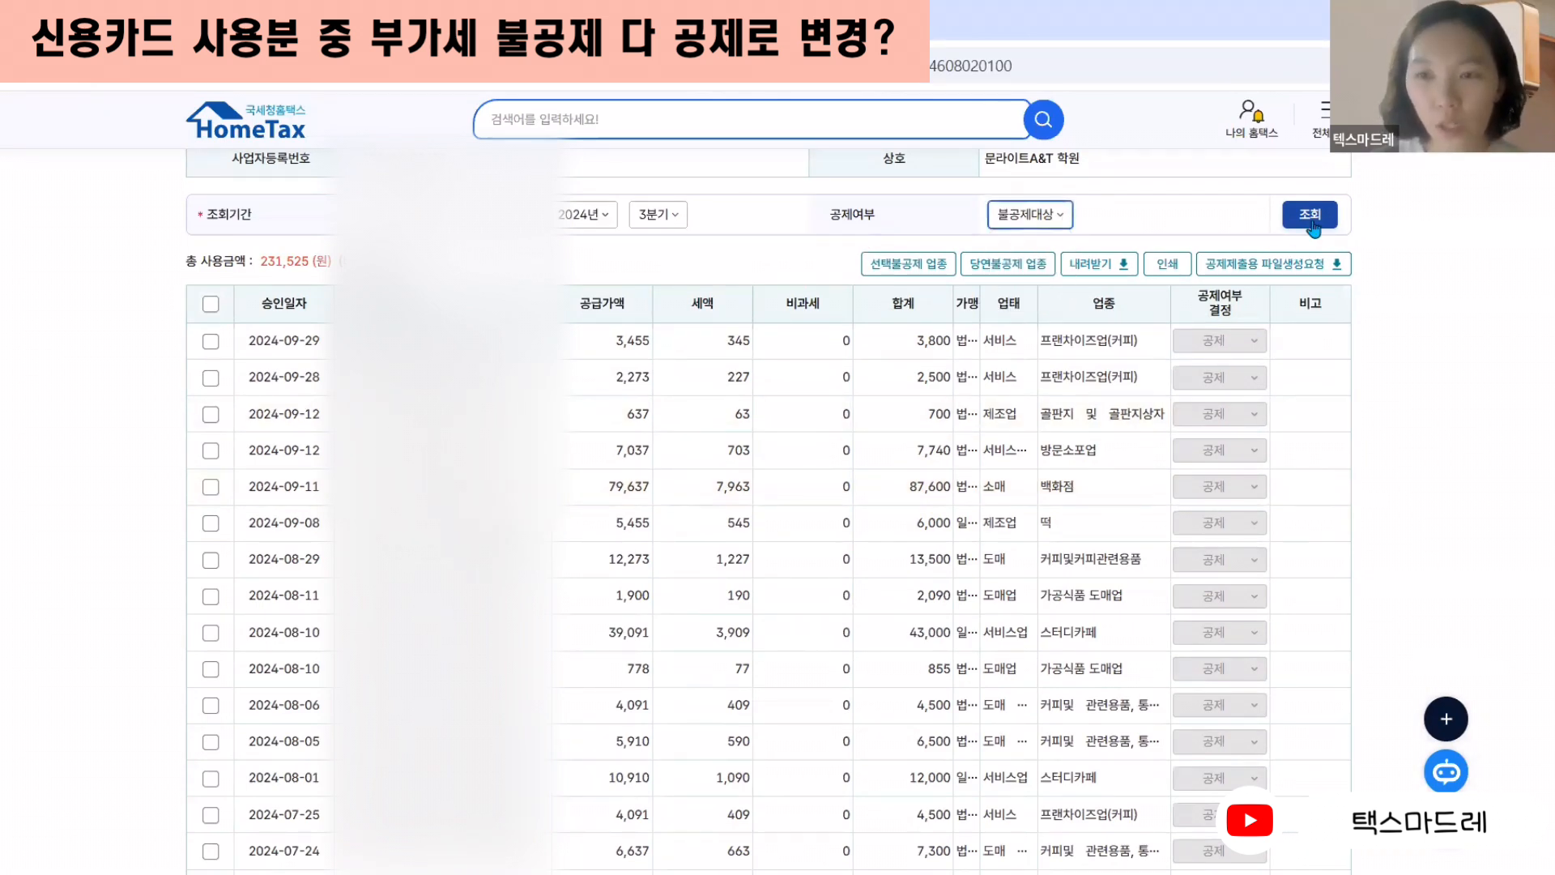
{"action": "left_click", "coordinate": [1311, 215]}
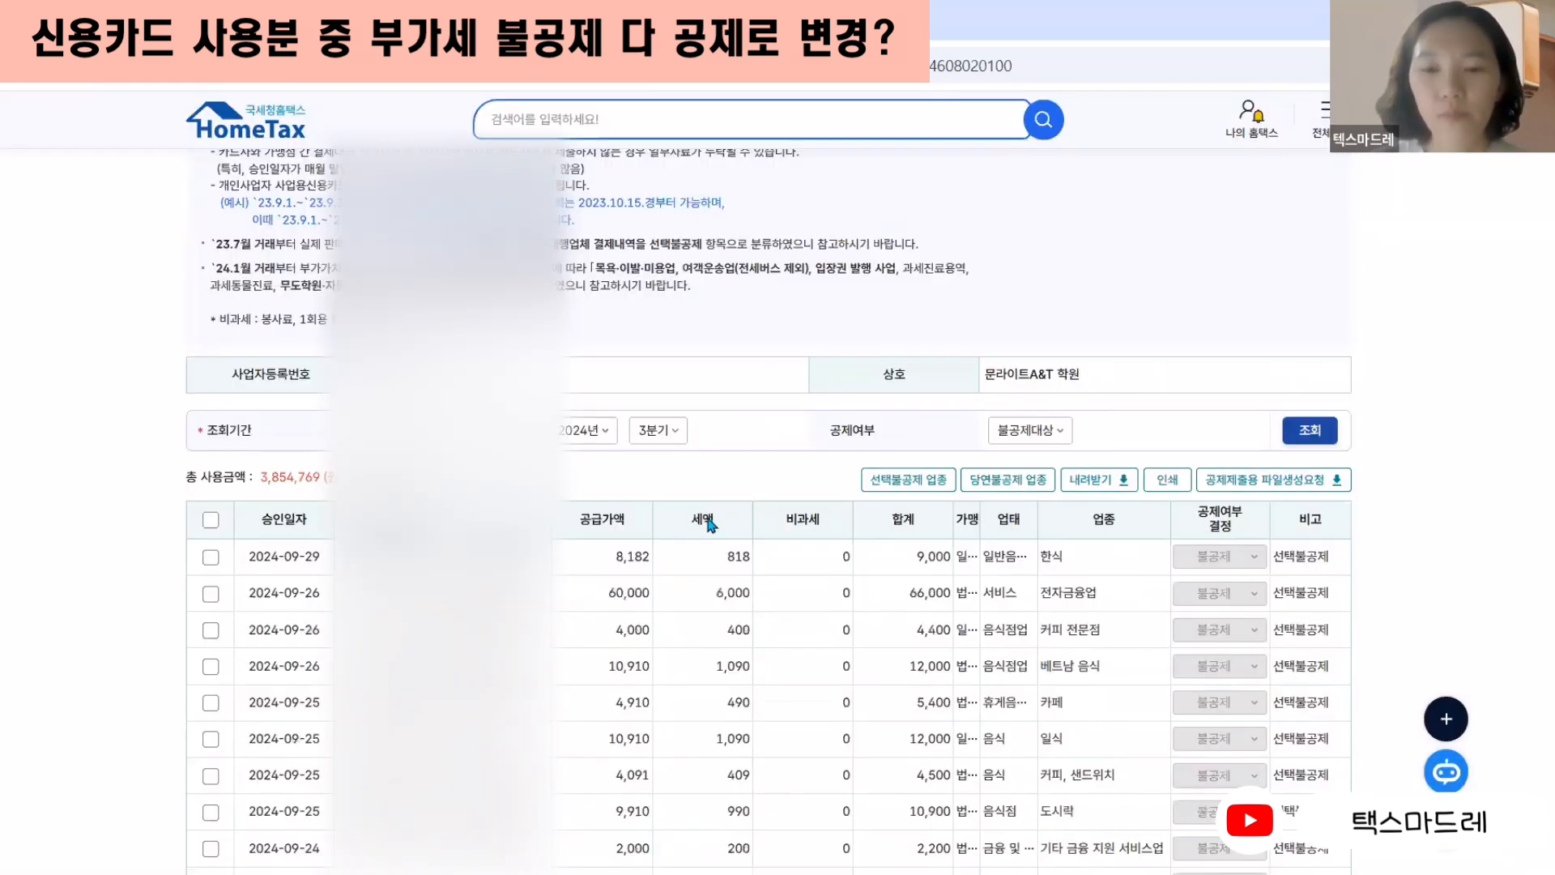
- Check the 총 사용금액 of the 불공제대상 purchases
{"action": "scroll", "coordinate": [717, 455], "scroll_direction": "down", "scroll_amount": 1}
{"action": "scroll", "coordinate": [725, 469], "scroll_direction": "down", "scroll_amount": 1}
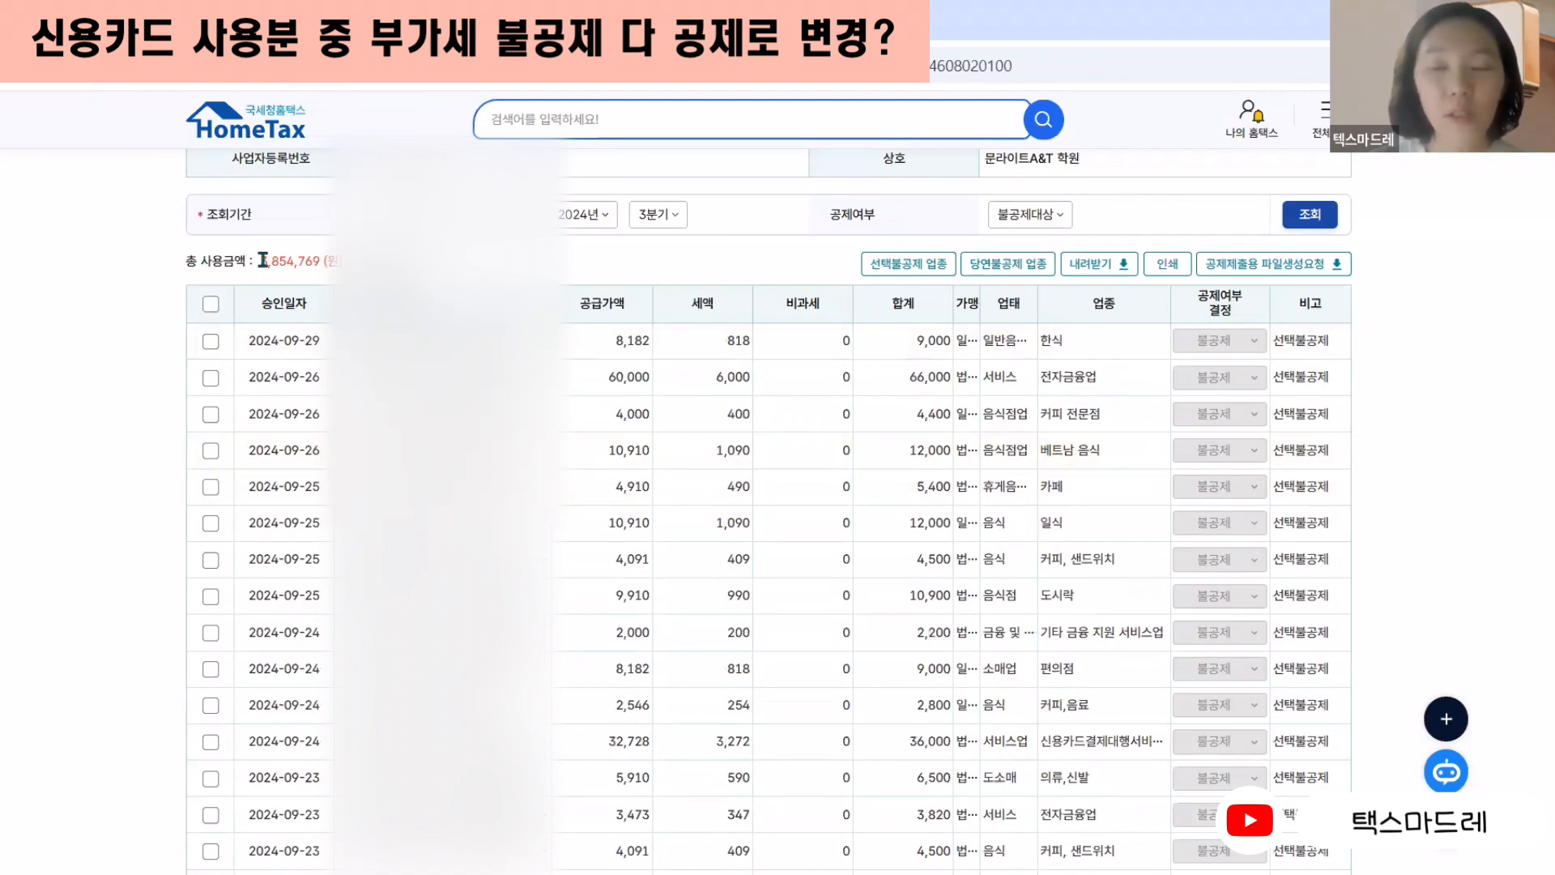
{"action": "left_click_drag", "start_coordinate": [260, 261], "coordinate": [340, 261]}
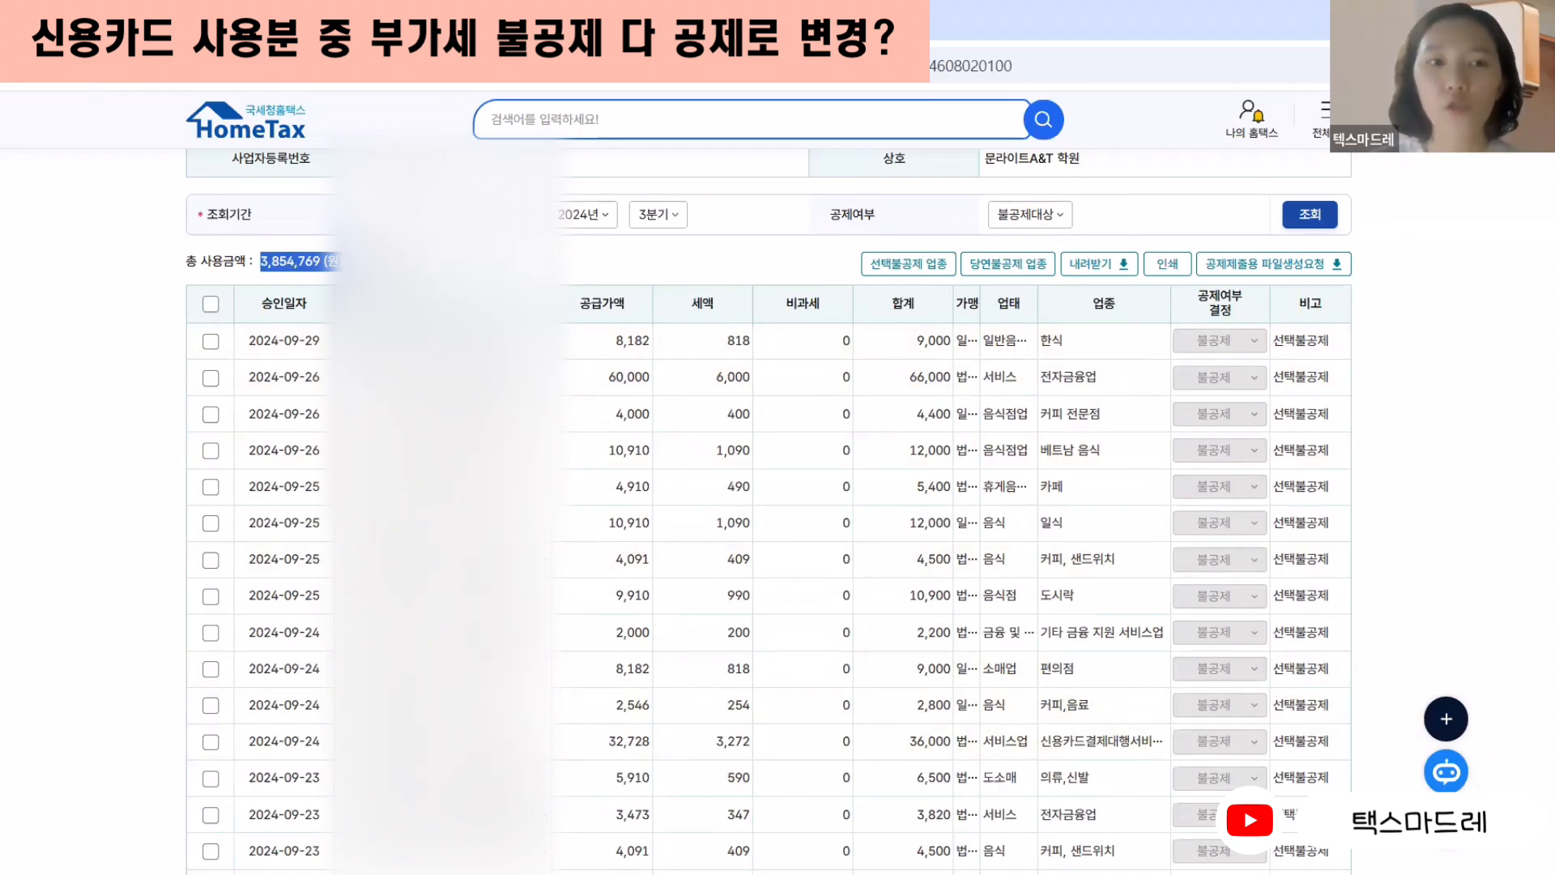
{"action": "left_click", "coordinate": [292, 261]}
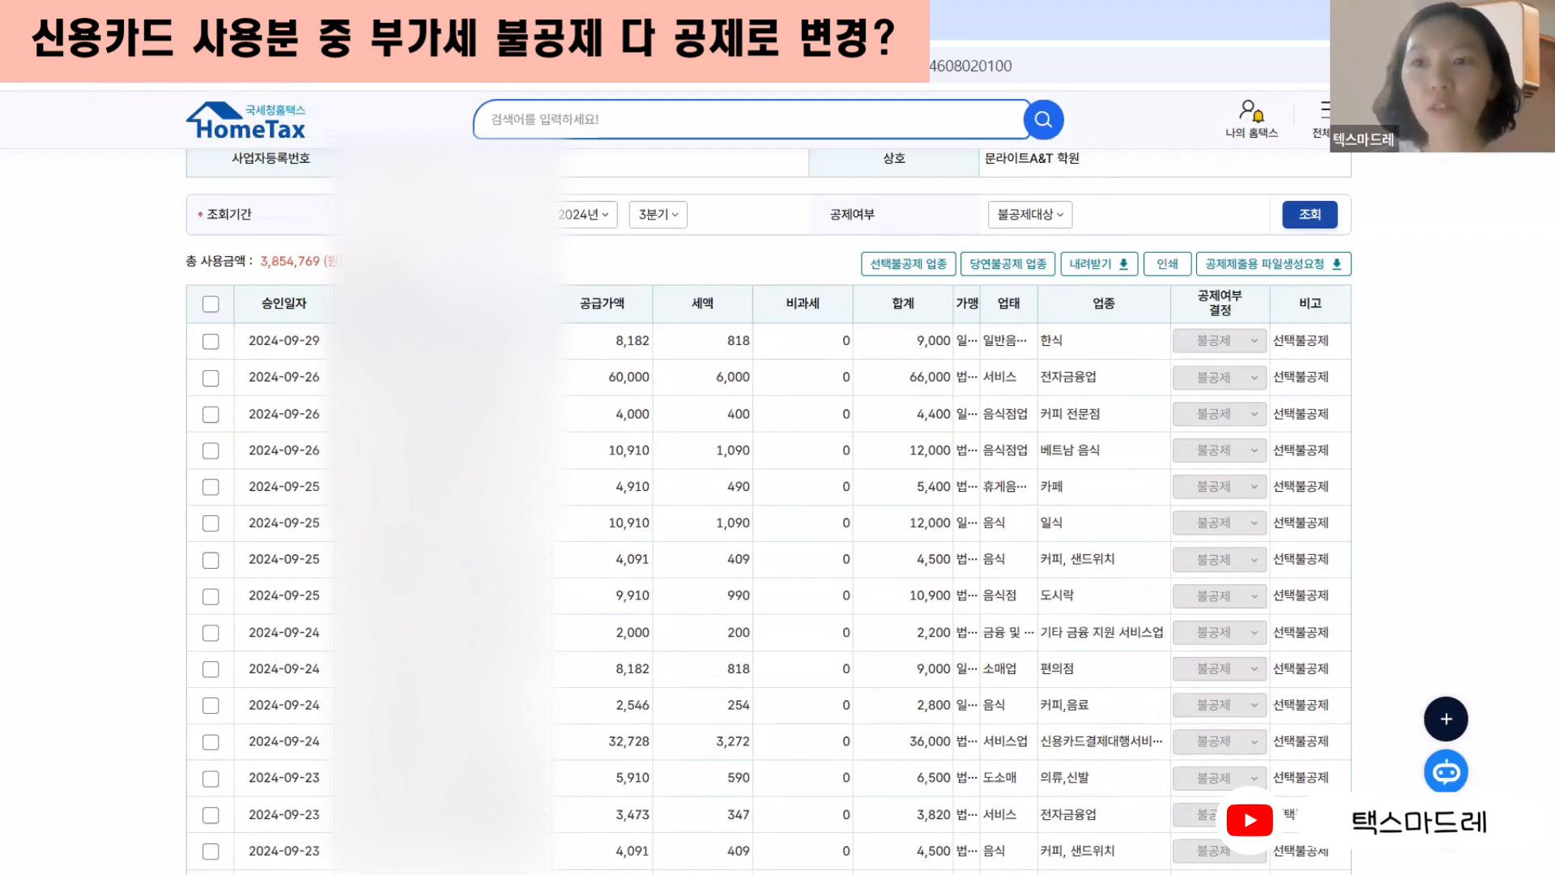
- Select all listed 불공제대상 purchases, set the 2024-09-29 한식 purchase to 공제, and look through the remaining rows
{"action": "left_click", "coordinate": [211, 303]}
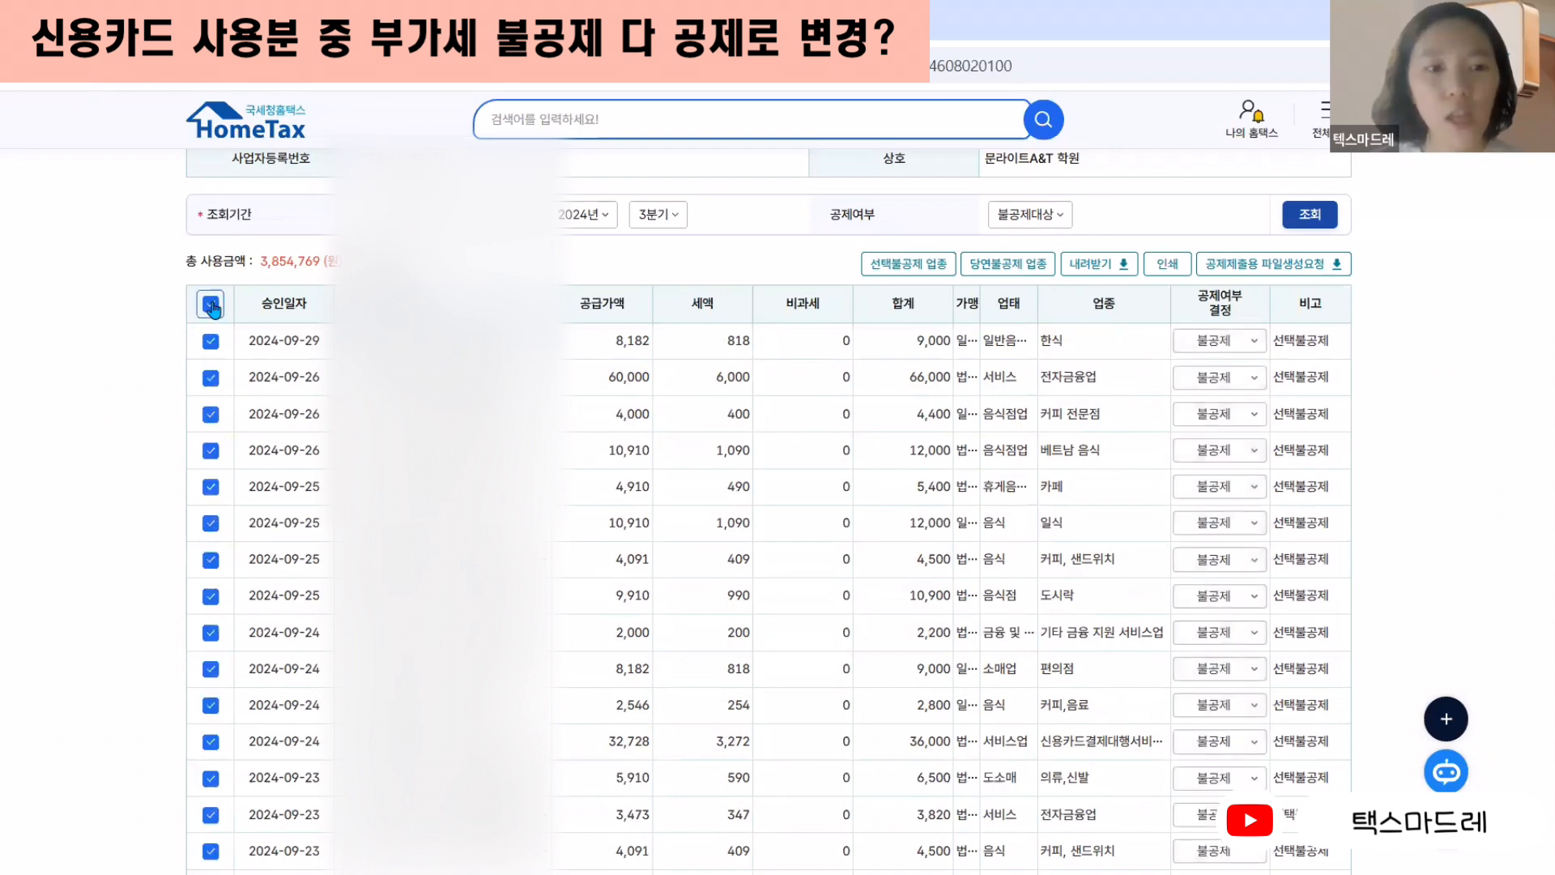
{"action": "left_click", "coordinate": [1258, 344]}
{"action": "left_click", "coordinate": [1254, 371]}
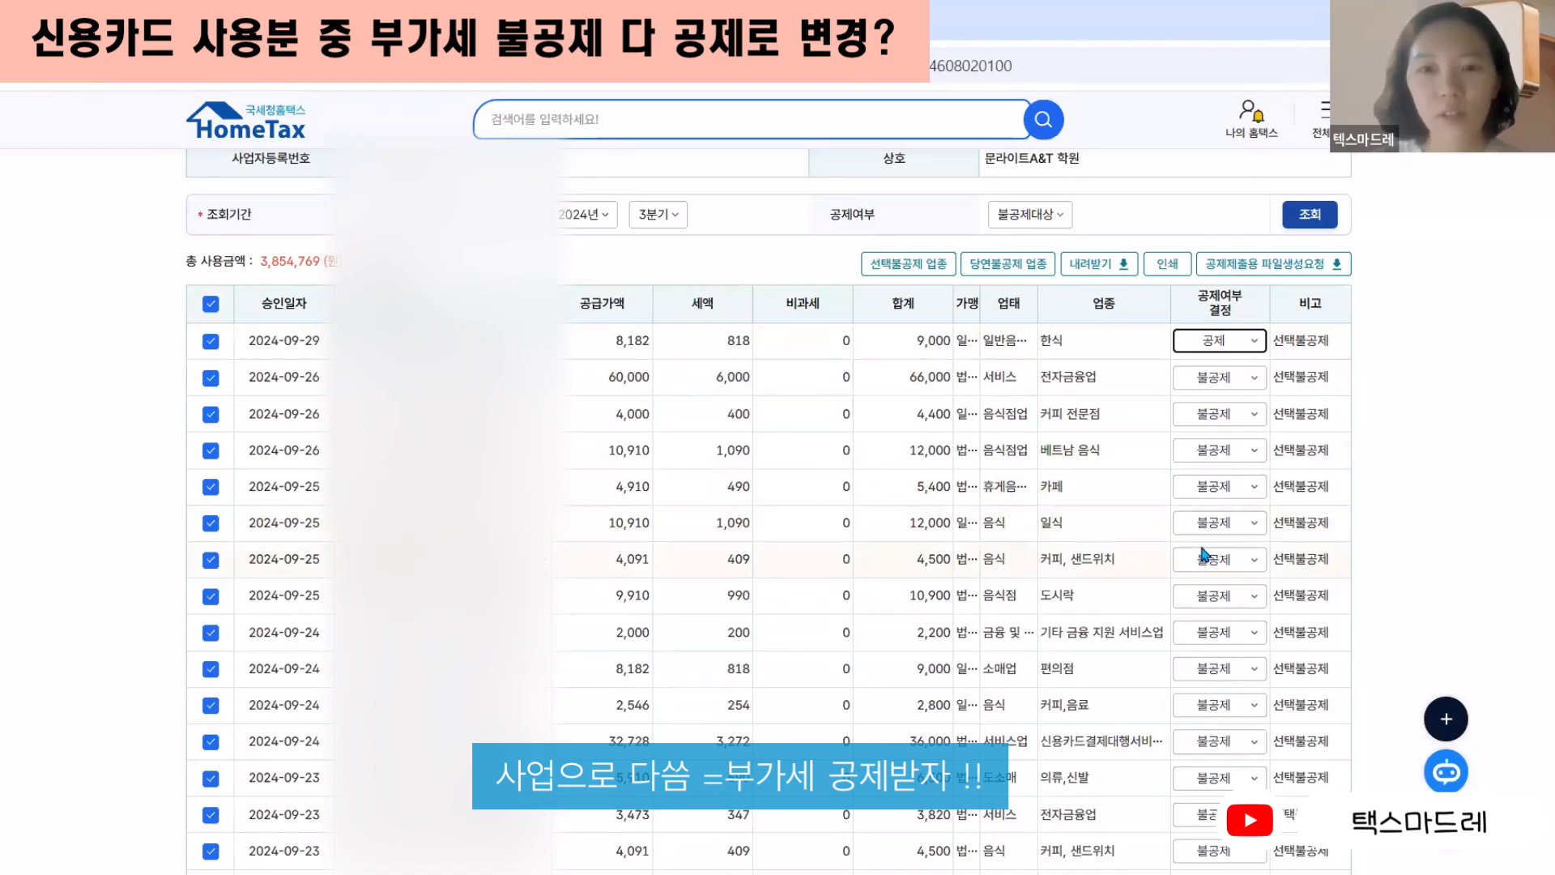
{"action": "scroll", "coordinate": [1215, 567], "scroll_direction": "down", "scroll_amount": 7}
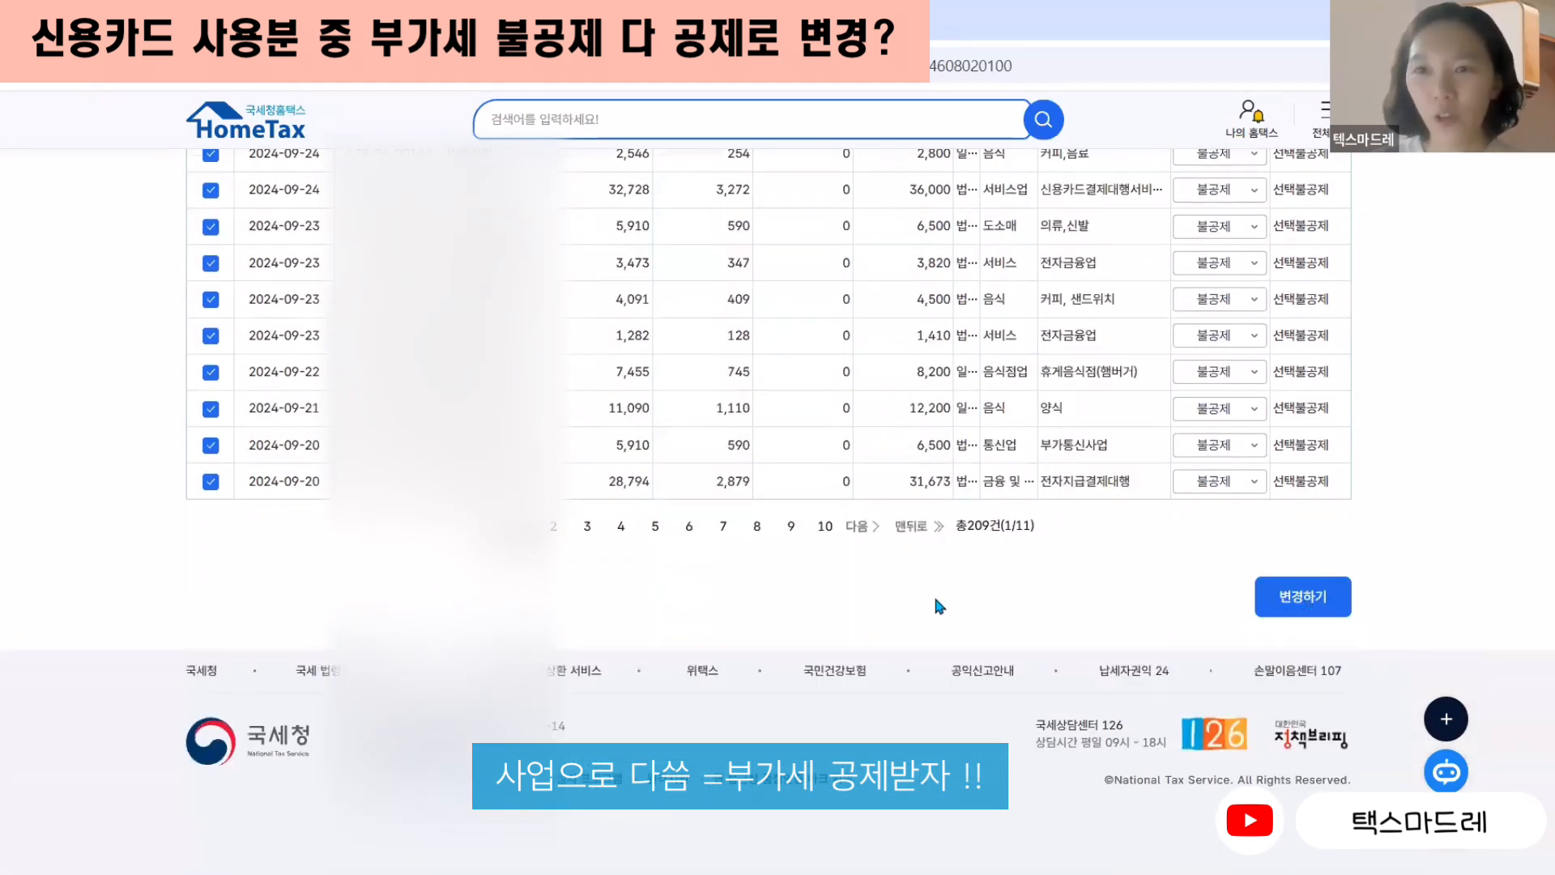
{"action": "scroll", "coordinate": [938, 606], "scroll_direction": "up", "scroll_amount": 7}
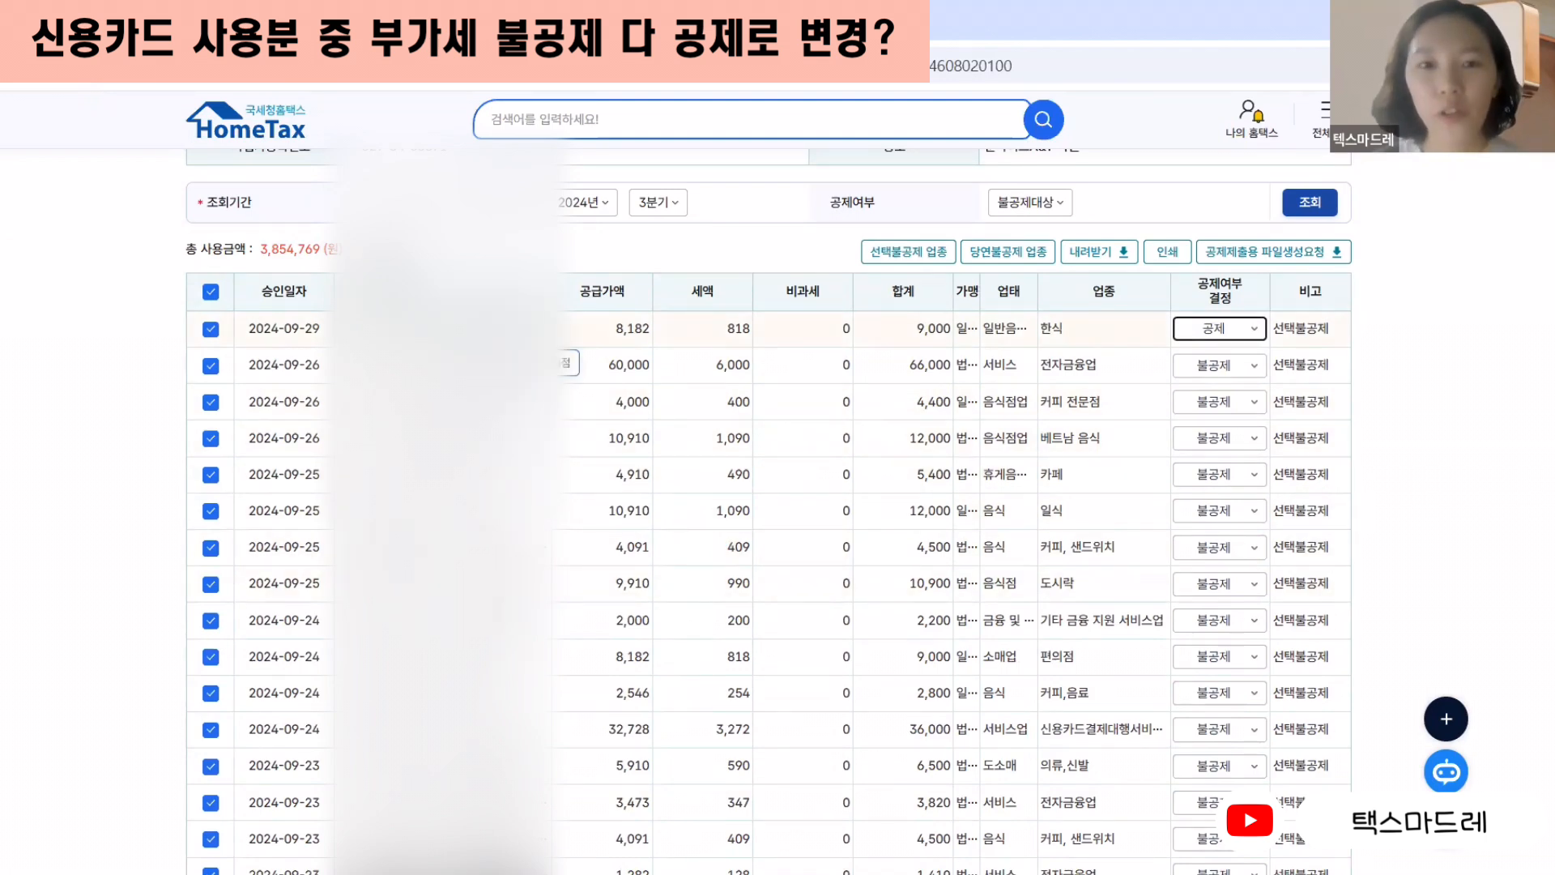
- Return the 2024-09-29 한식 purchase to 불공제 and view the deduction options of the 2024-09-26 전자금융업 purchase
{"action": "left_click", "coordinate": [1258, 330]}
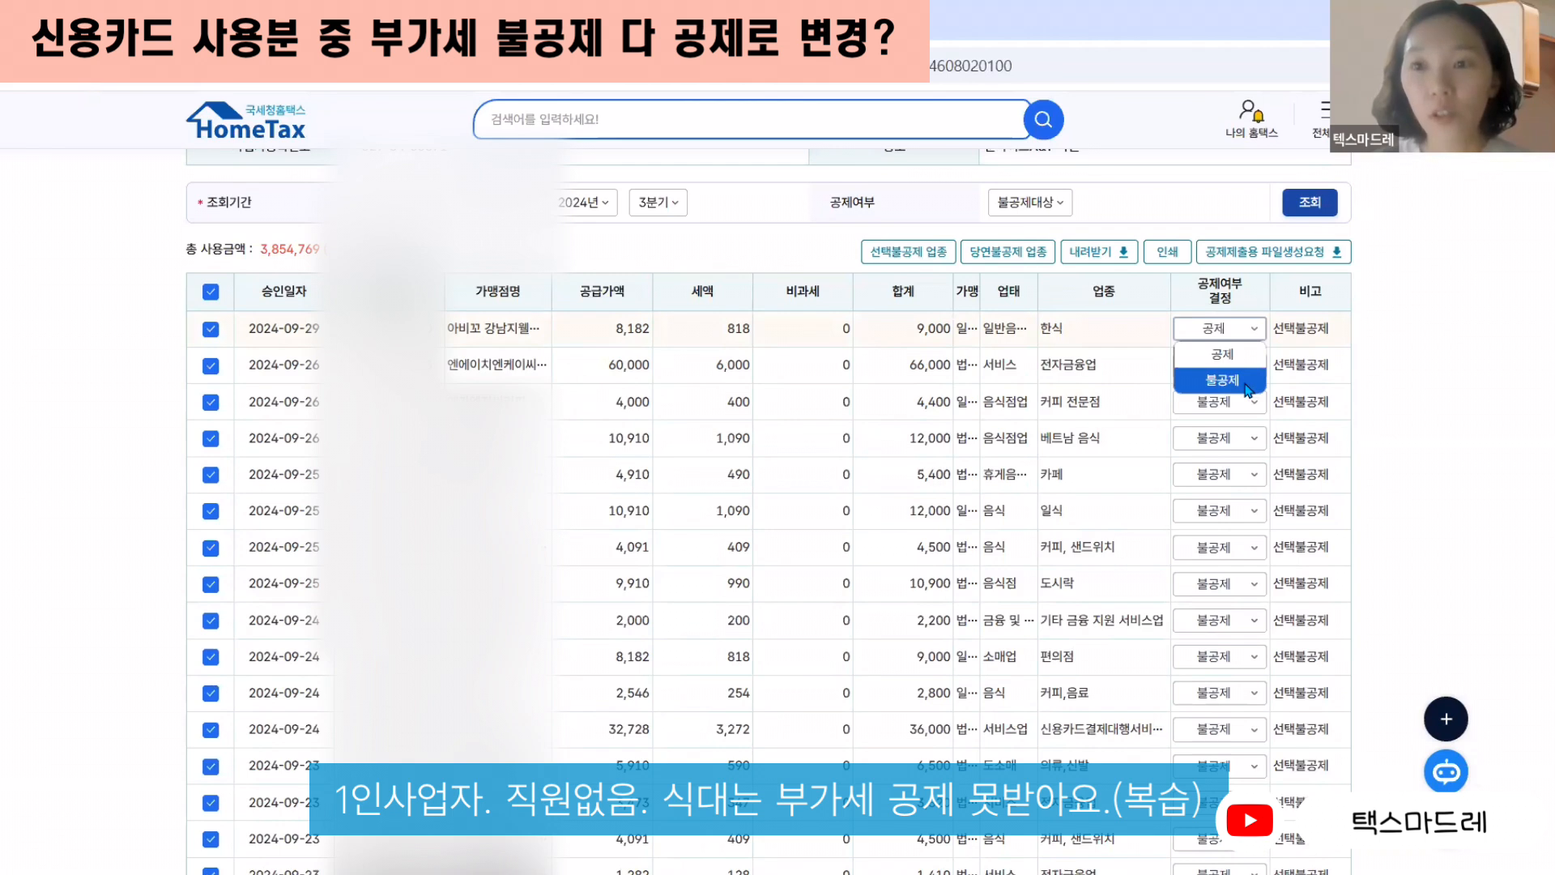
{"action": "left_click", "coordinate": [1245, 383]}
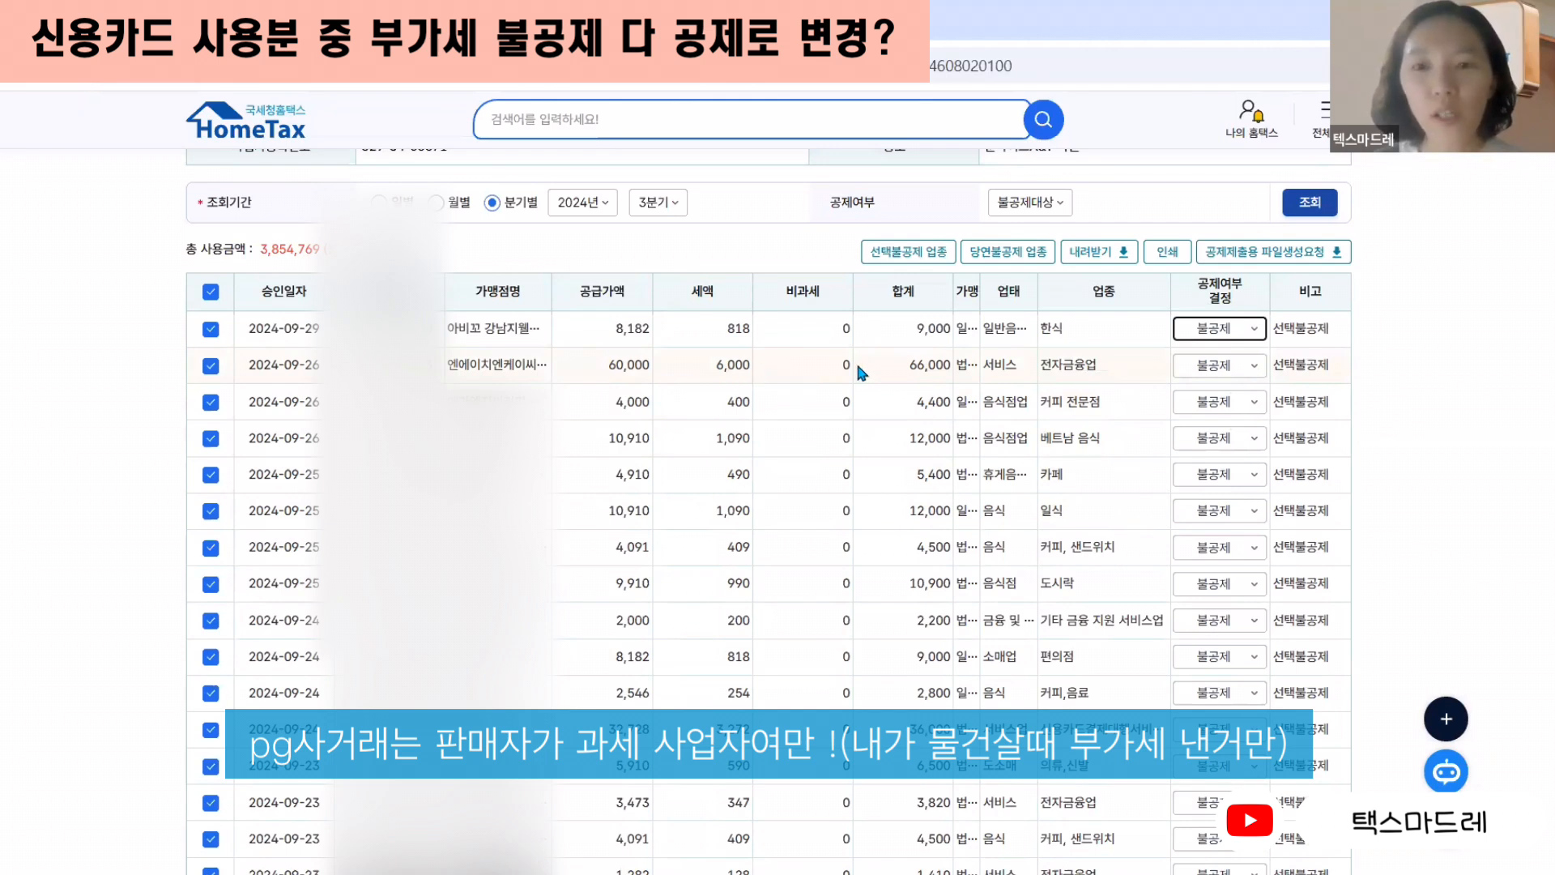
{"action": "left_click", "coordinate": [1260, 369]}
{"action": "left_click", "coordinate": [1314, 374]}
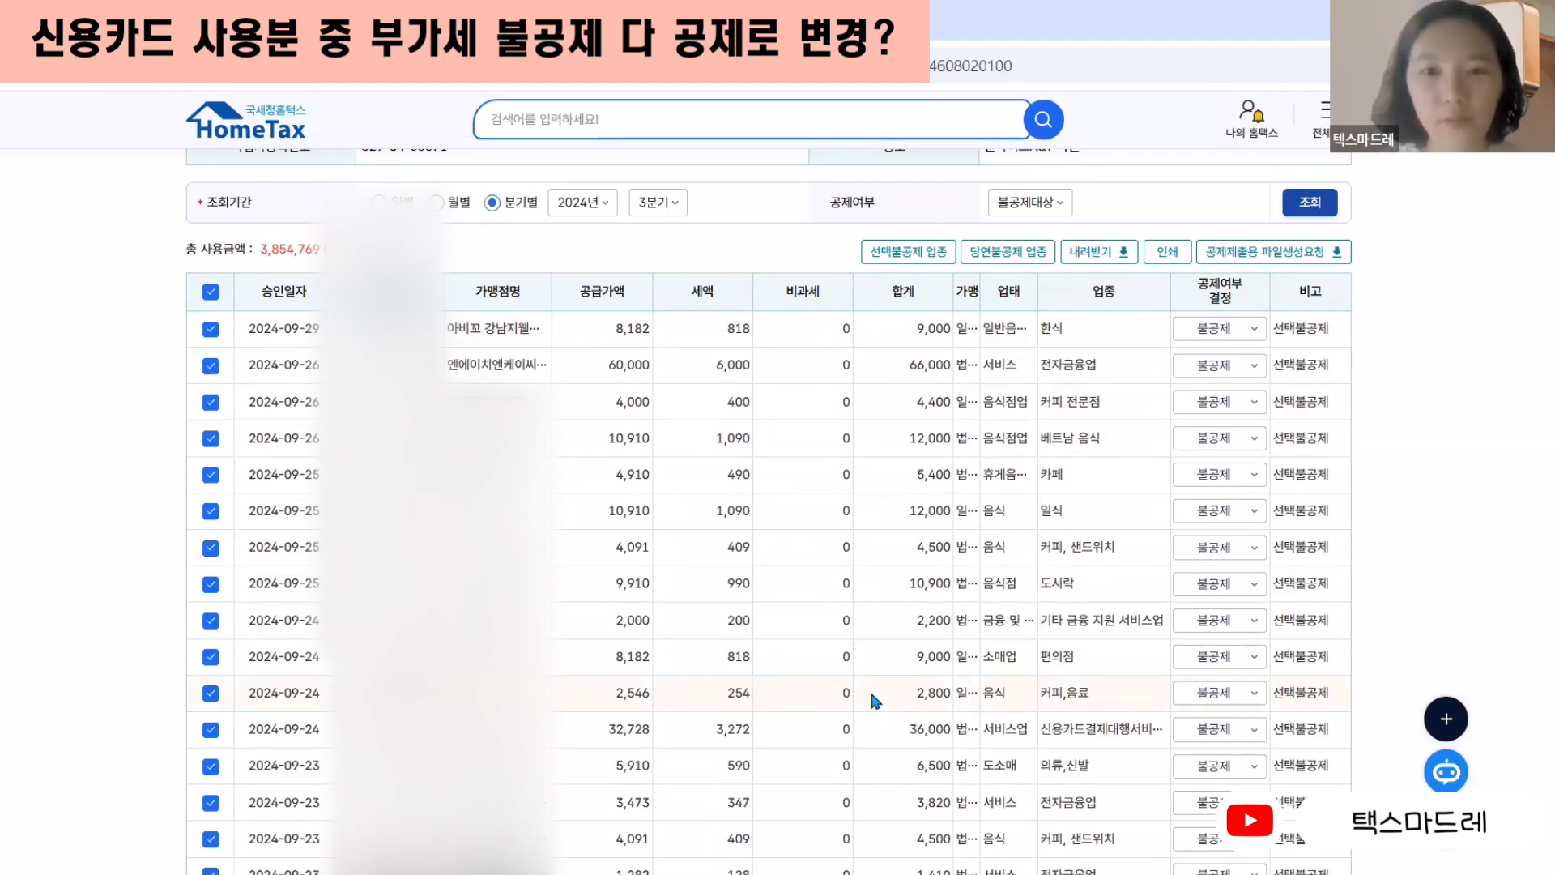
- Open the 부가가치세 과세신고(일반·간이·대리납부) return under 세금신고
{"action": "scroll", "coordinate": [869, 688], "scroll_direction": "up", "scroll_amount": 7}
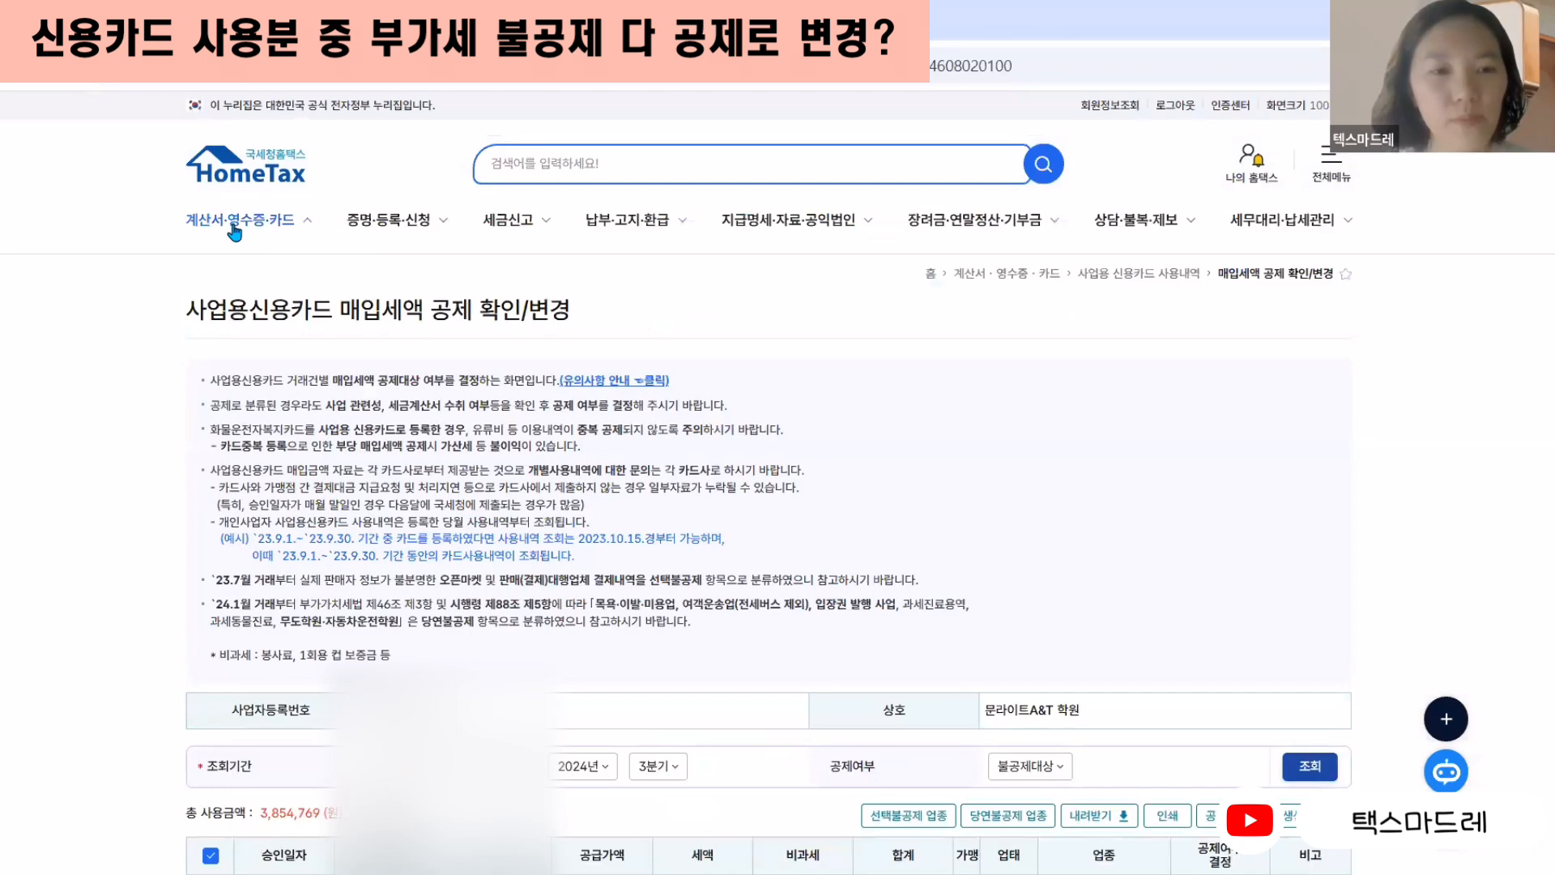
{"action": "left_click", "coordinate": [234, 231]}
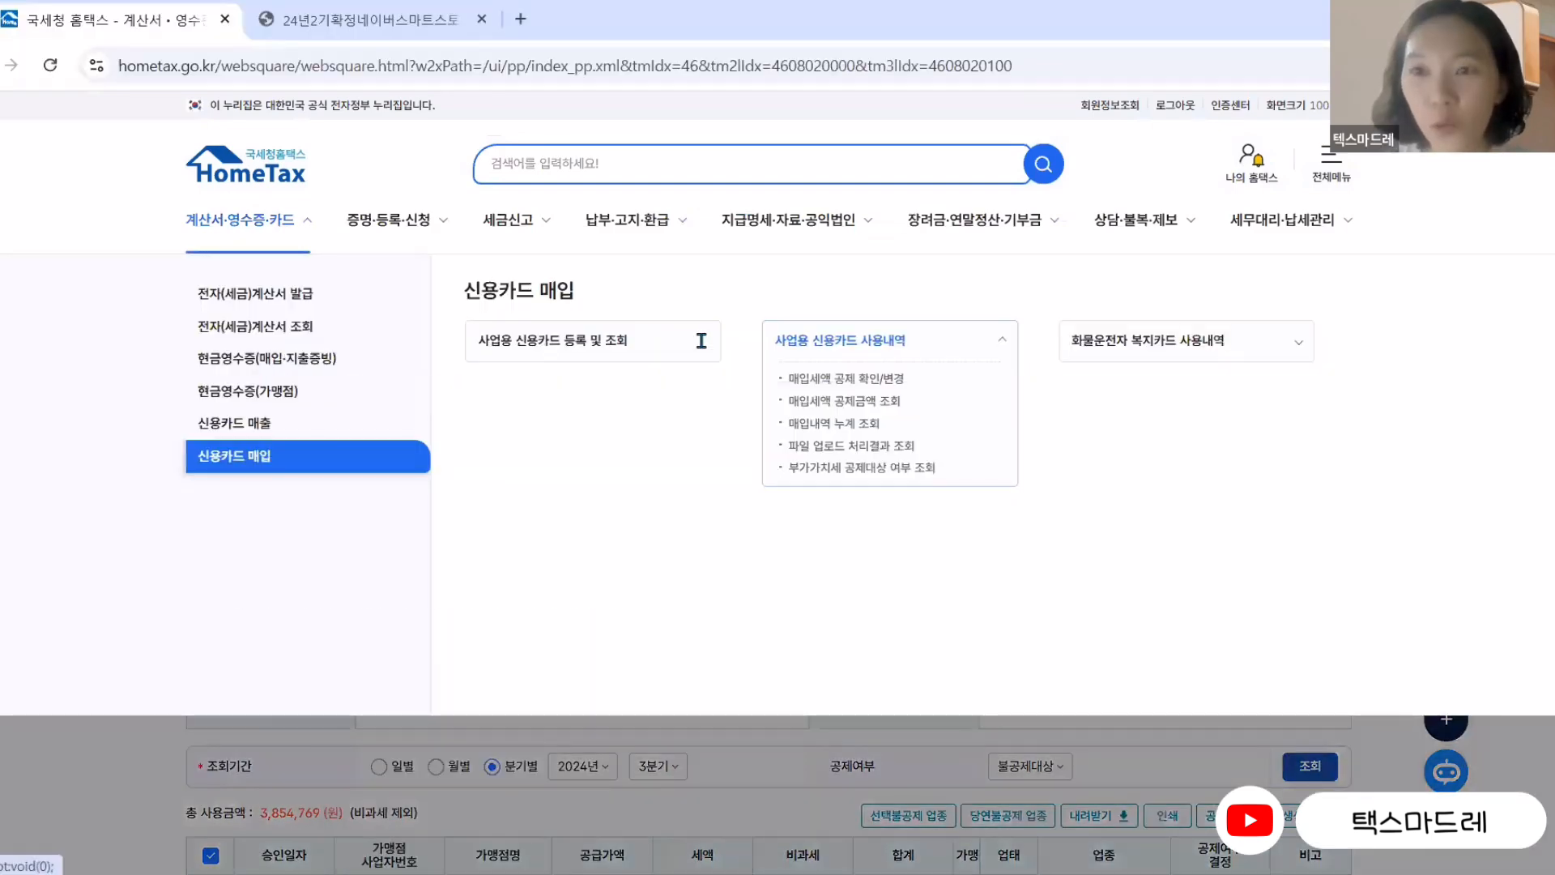
{"action": "left_click", "coordinate": [511, 234]}
{"action": "left_click", "coordinate": [252, 331]}
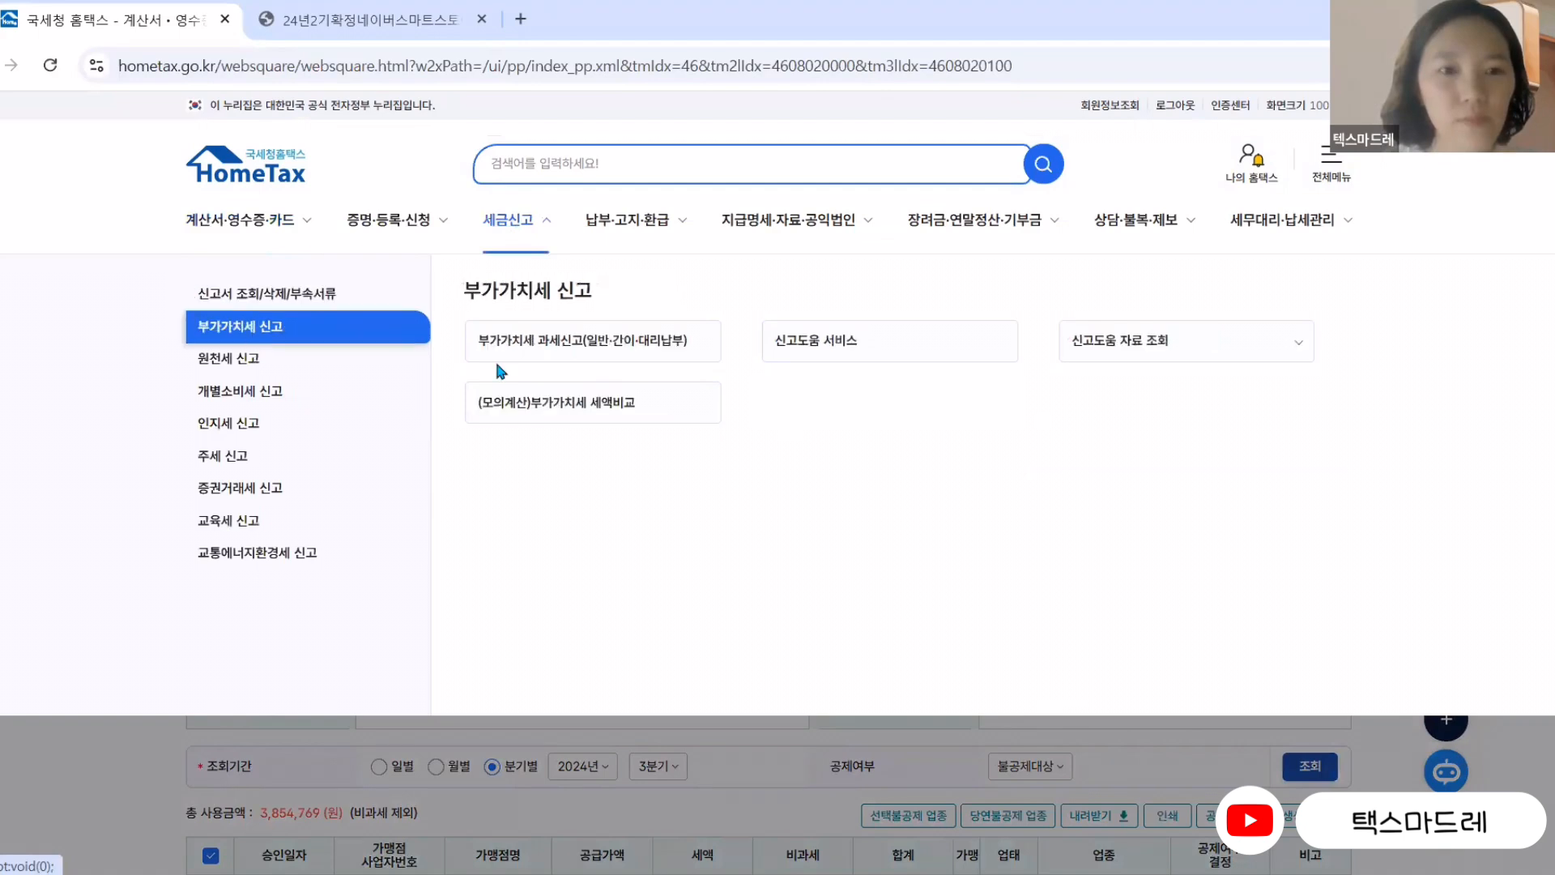
{"action": "left_click", "coordinate": [604, 349]}
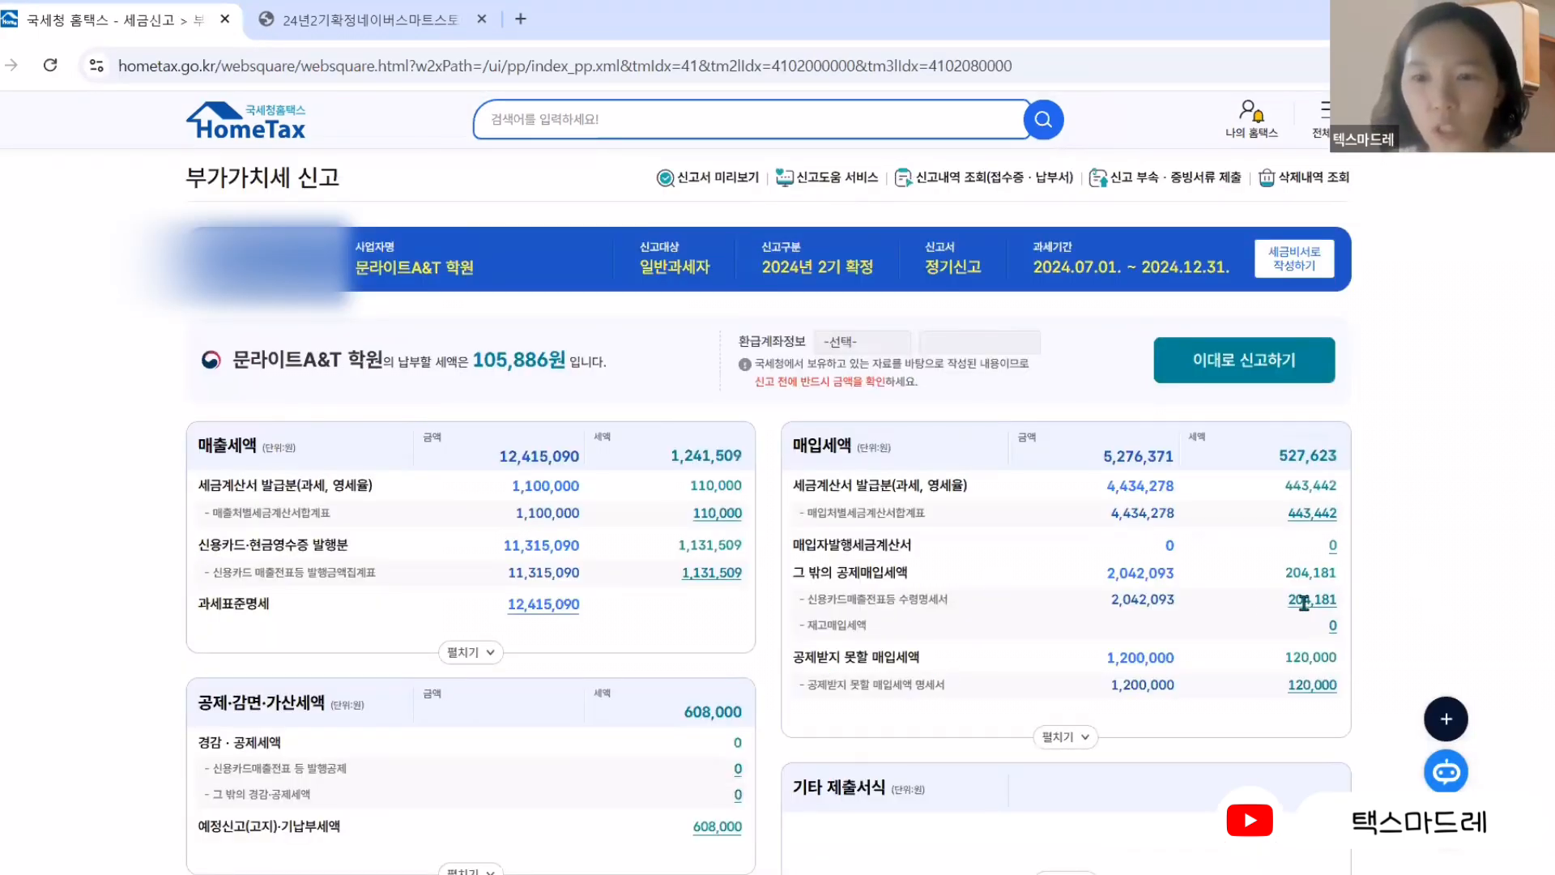
- Review the monthly 현금영수증 purchases for 2024 하반기 in the 신용카드 매출전표등 수령명세서, and close both forms without applying anything
{"action": "left_click", "coordinate": [1329, 602]}
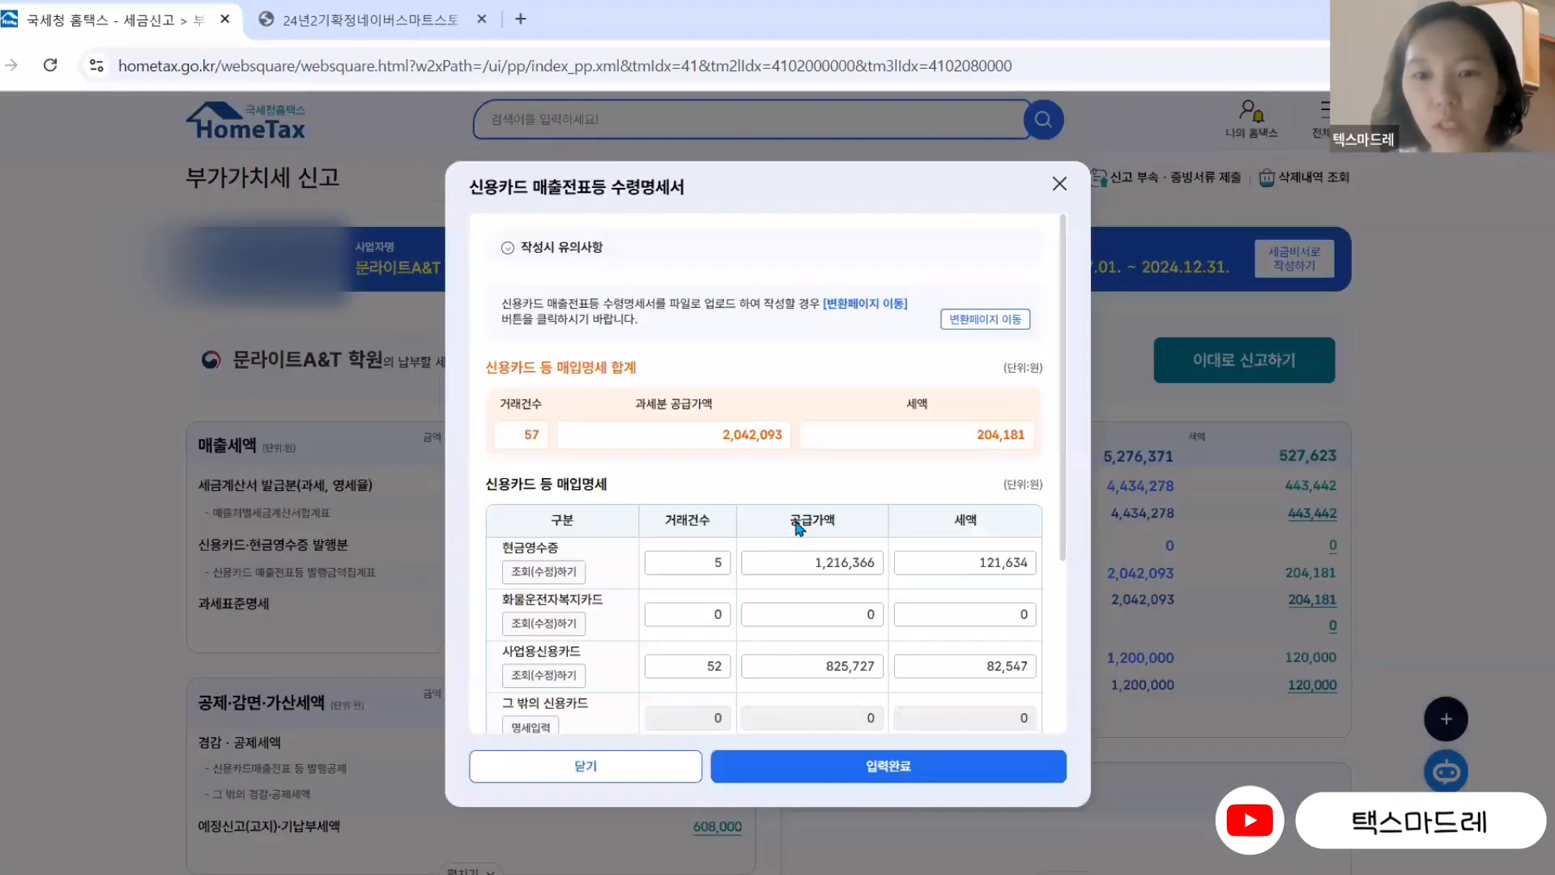
{"action": "scroll", "coordinate": [1024, 575], "scroll_direction": "down", "scroll_amount": 2}
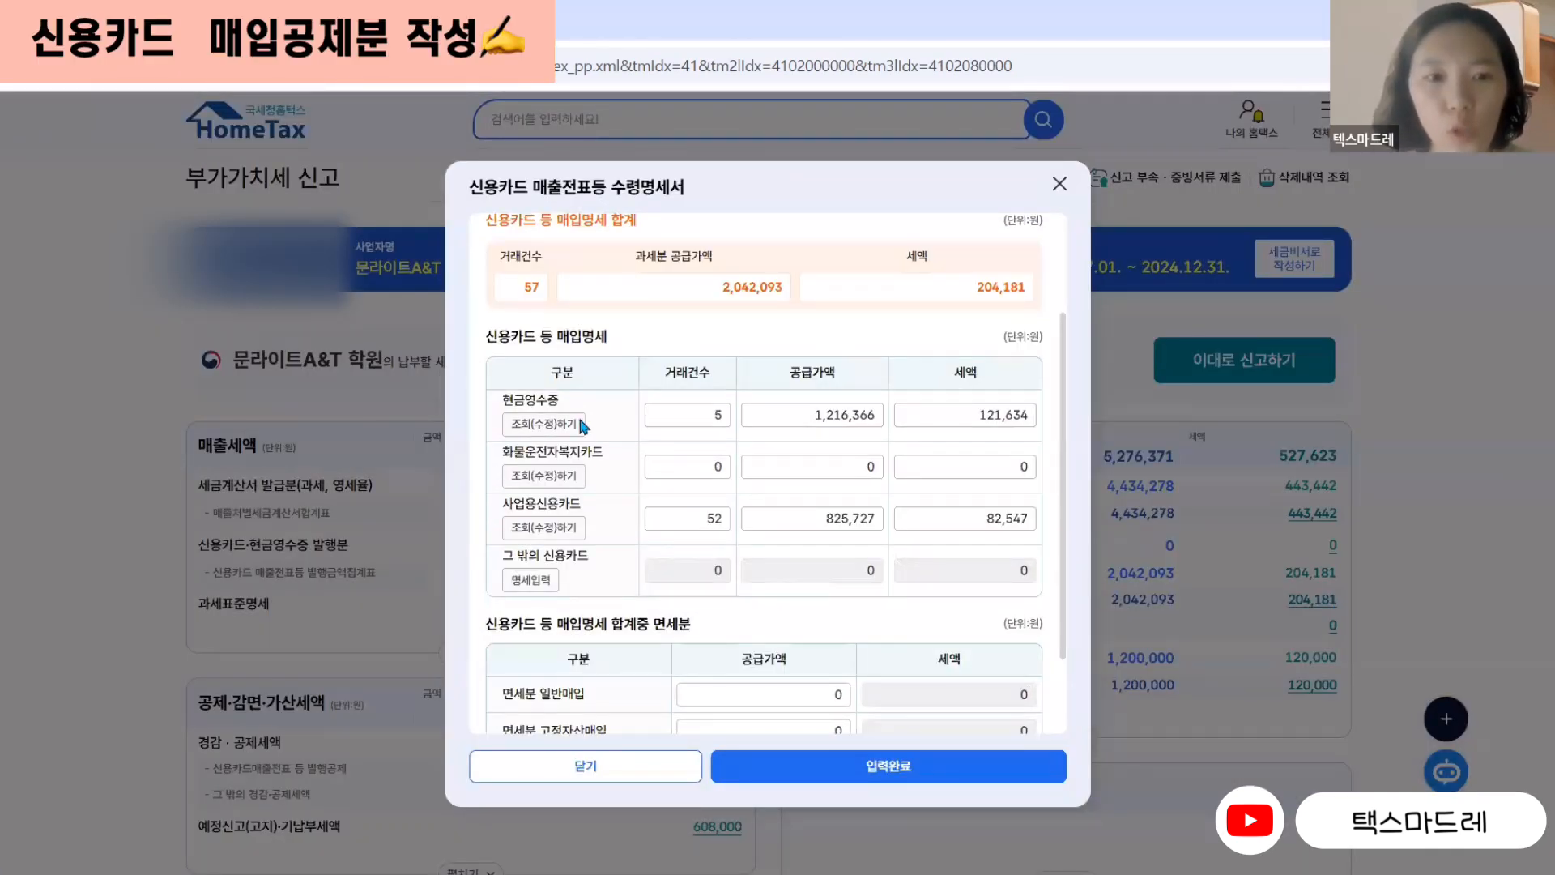
{"action": "left_click", "coordinate": [548, 424]}
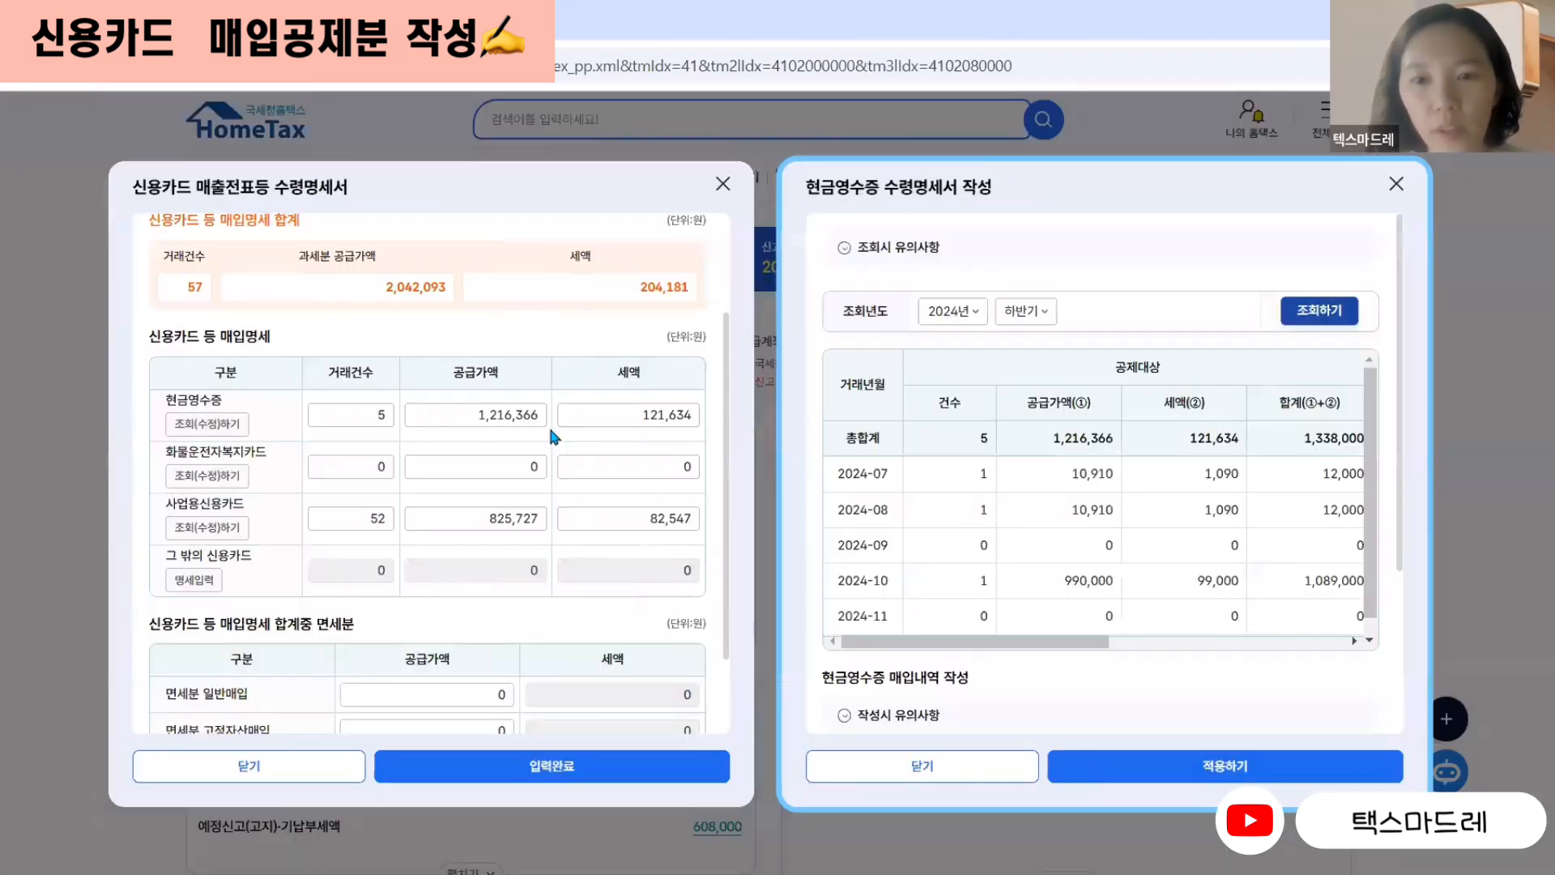
{"action": "scroll", "coordinate": [1254, 543], "scroll_direction": "down", "scroll_amount": 5}
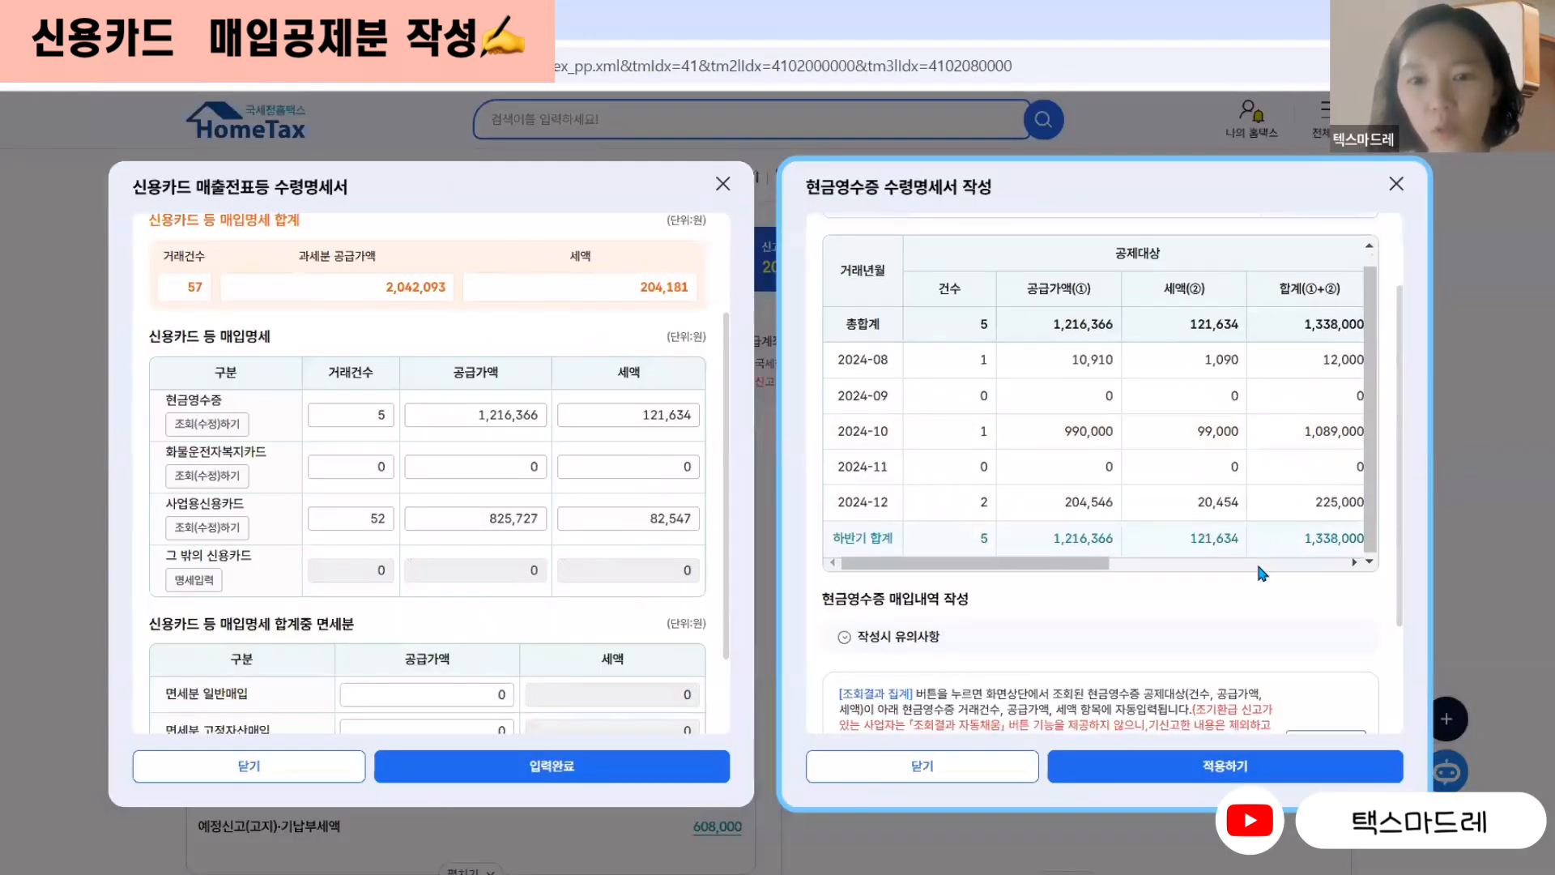
{"action": "scroll", "coordinate": [1264, 592], "scroll_direction": "down", "scroll_amount": 1}
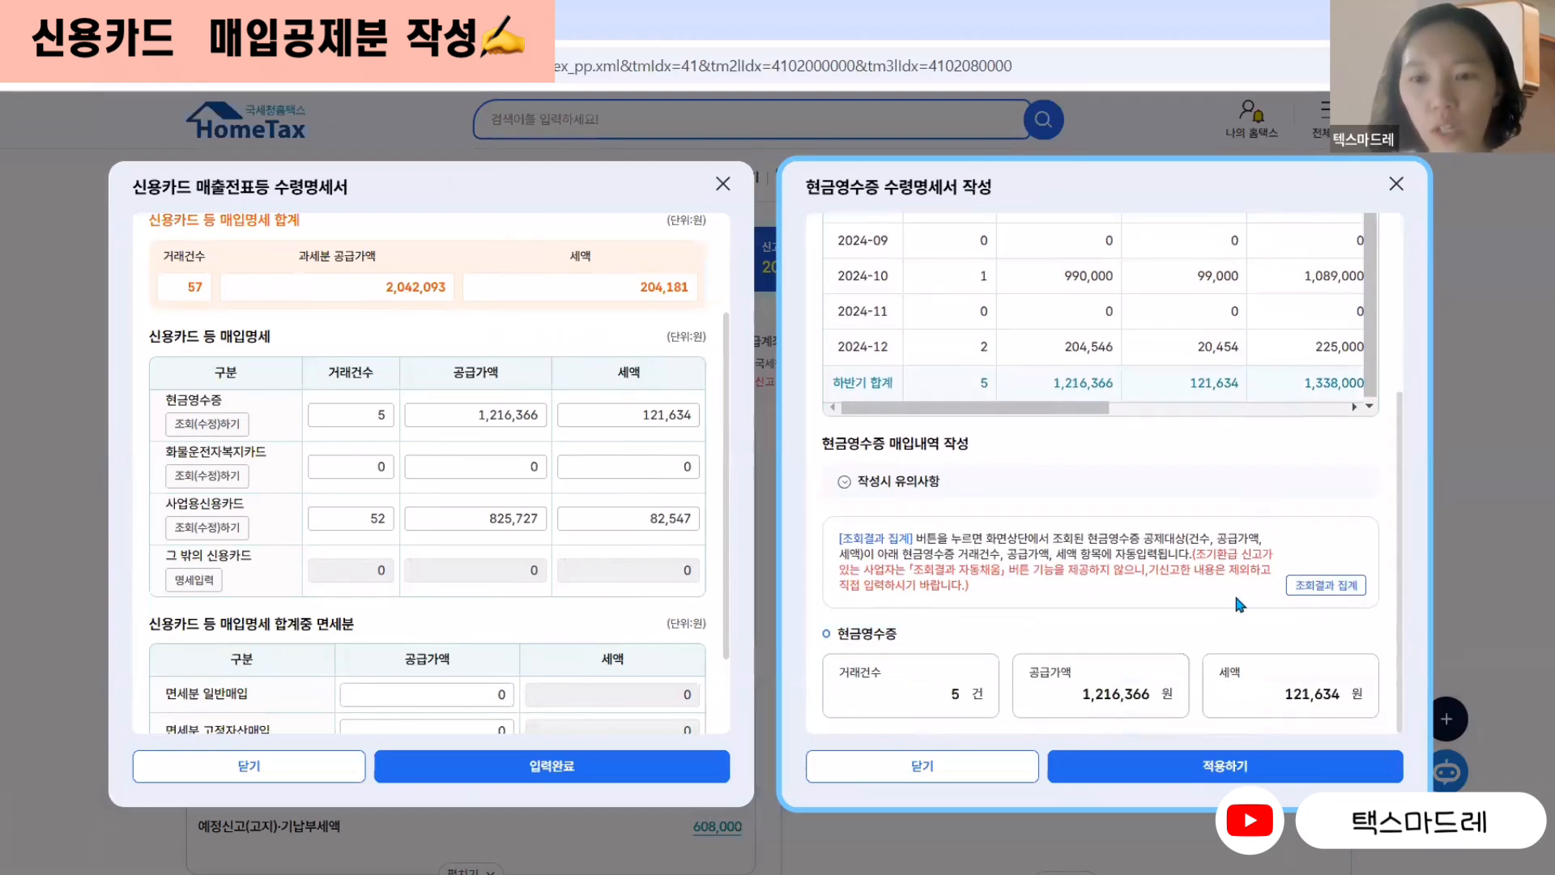
{"action": "scroll", "coordinate": [1223, 591], "scroll_direction": "up", "scroll_amount": 3}
{"action": "scroll", "coordinate": [1223, 602], "scroll_direction": "up", "scroll_amount": 2}
{"action": "scroll", "coordinate": [1134, 600], "scroll_direction": "down", "scroll_amount": 1}
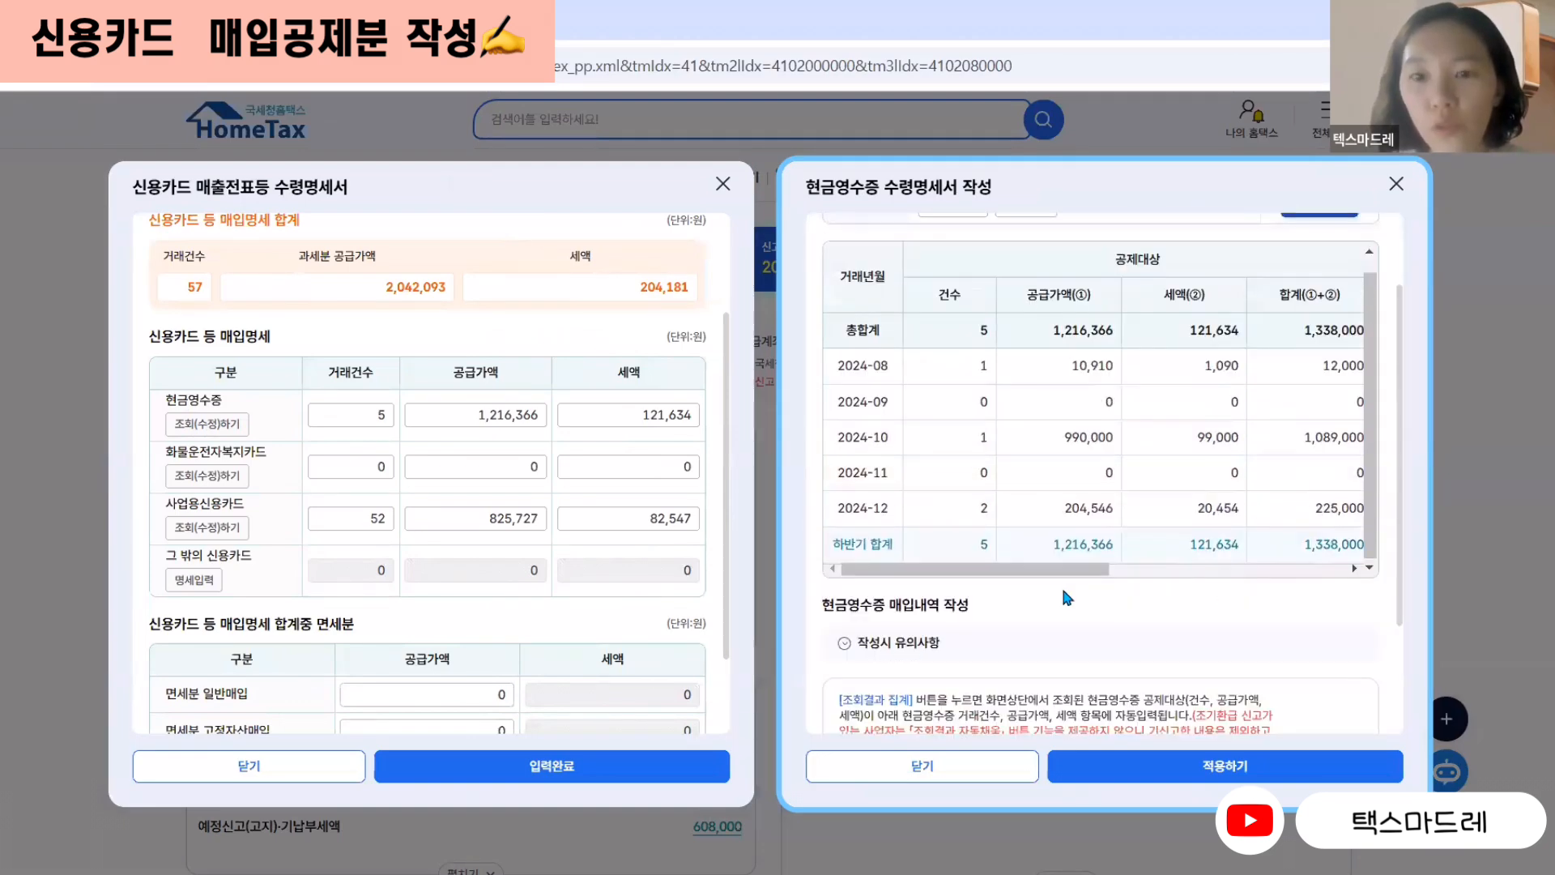
{"action": "left_click_drag", "start_coordinate": [1024, 572], "coordinate": [1177, 574]}
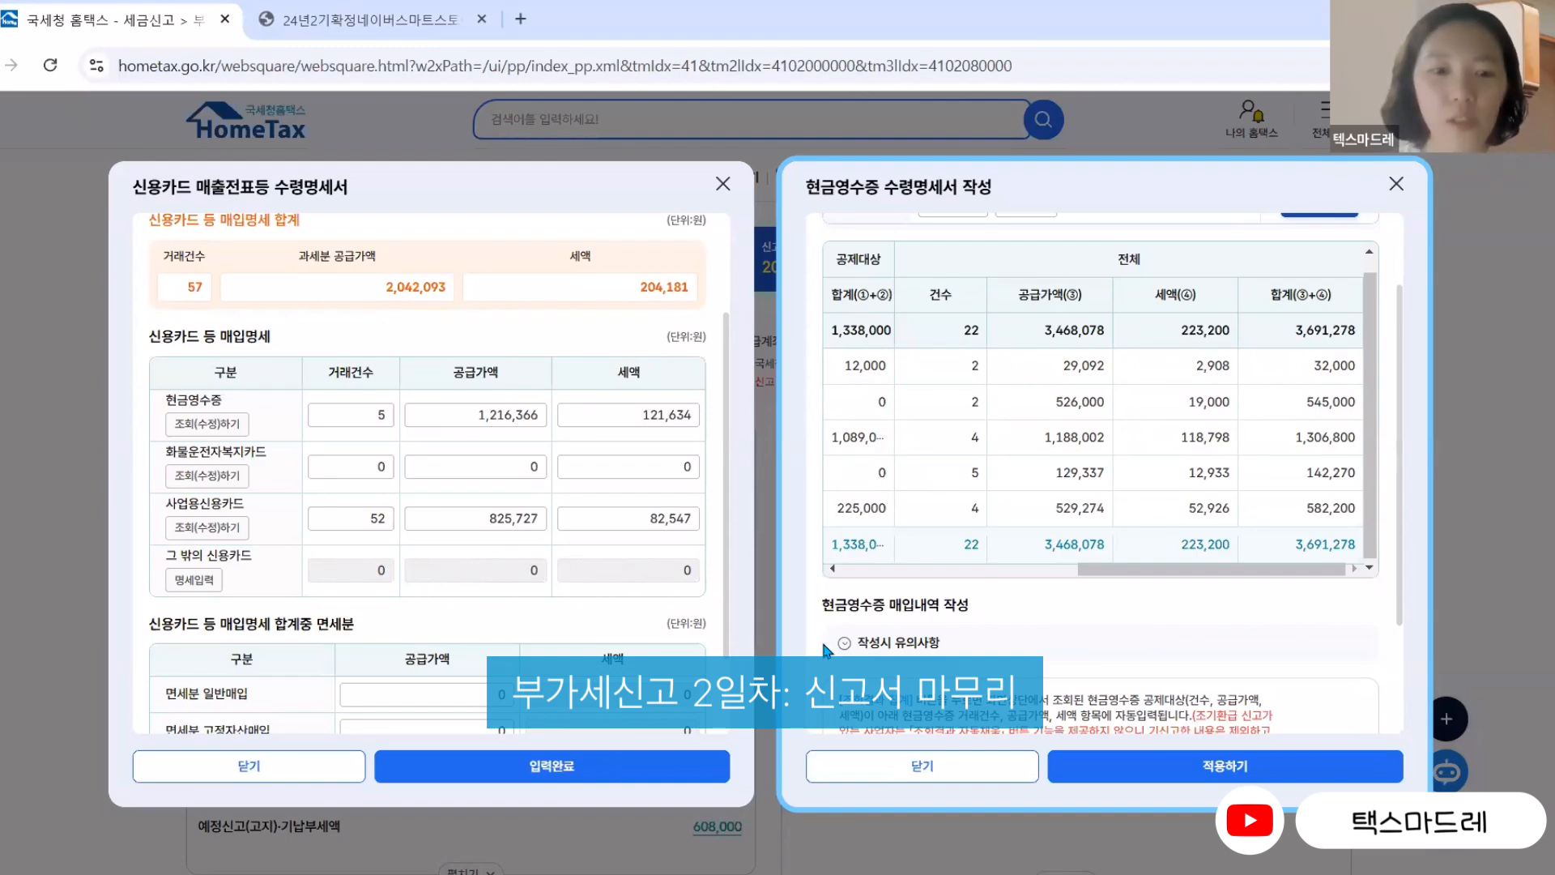
{"action": "left_click", "coordinate": [949, 772]}
{"action": "left_click", "coordinate": [583, 771]}
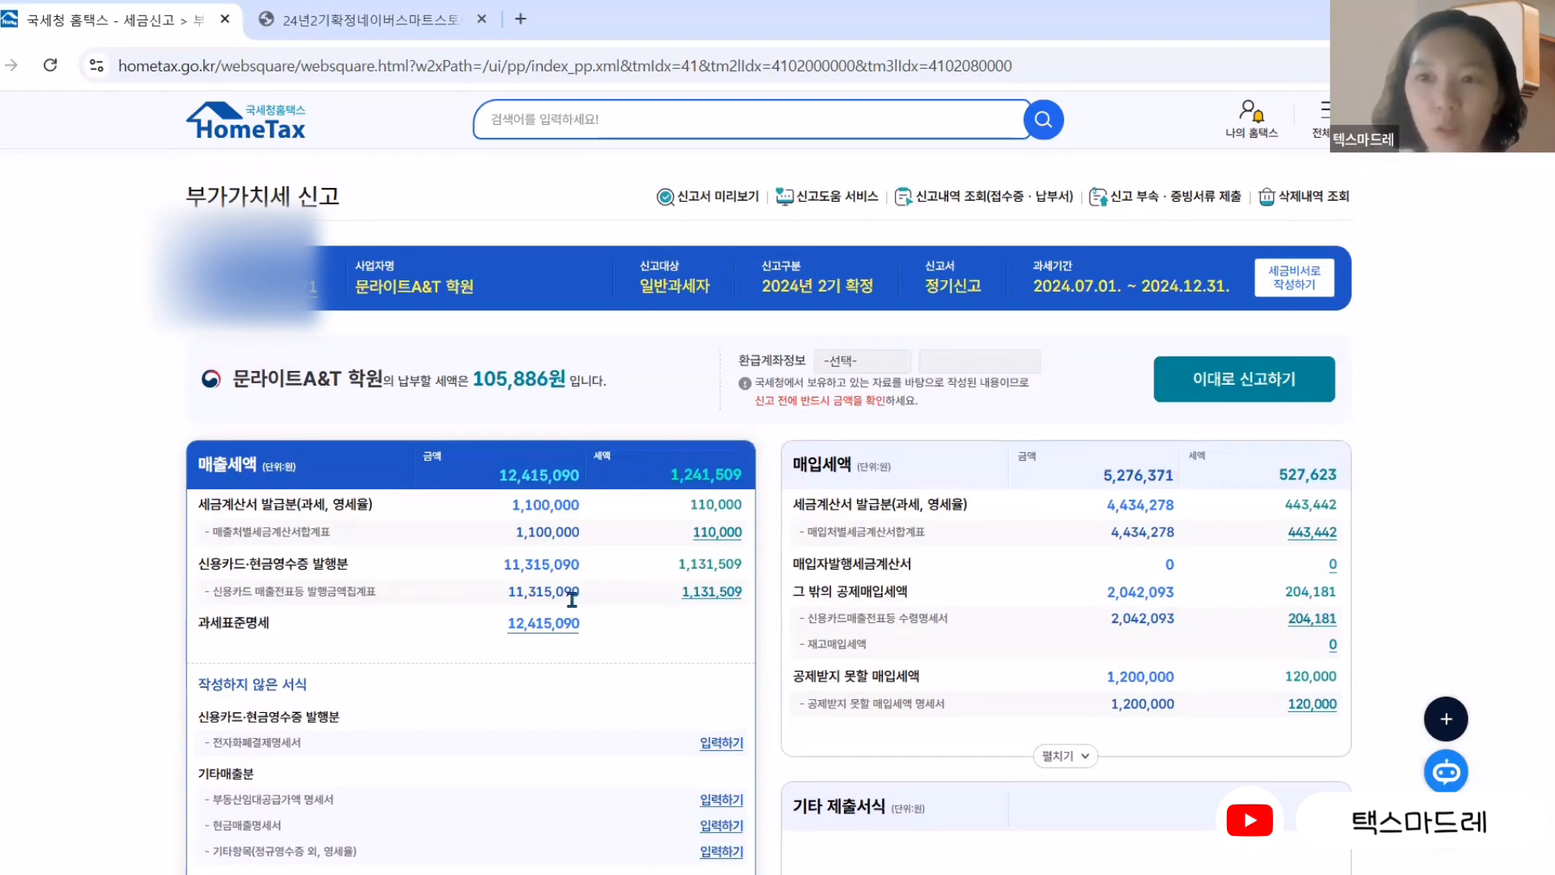
- Open the entry form for 기타항목(정규영수증 외, 영세율) among the unwritten 기타매출분 items of 매출세액
{"action": "scroll", "coordinate": [251, 743], "scroll_direction": "down", "scroll_amount": 2}
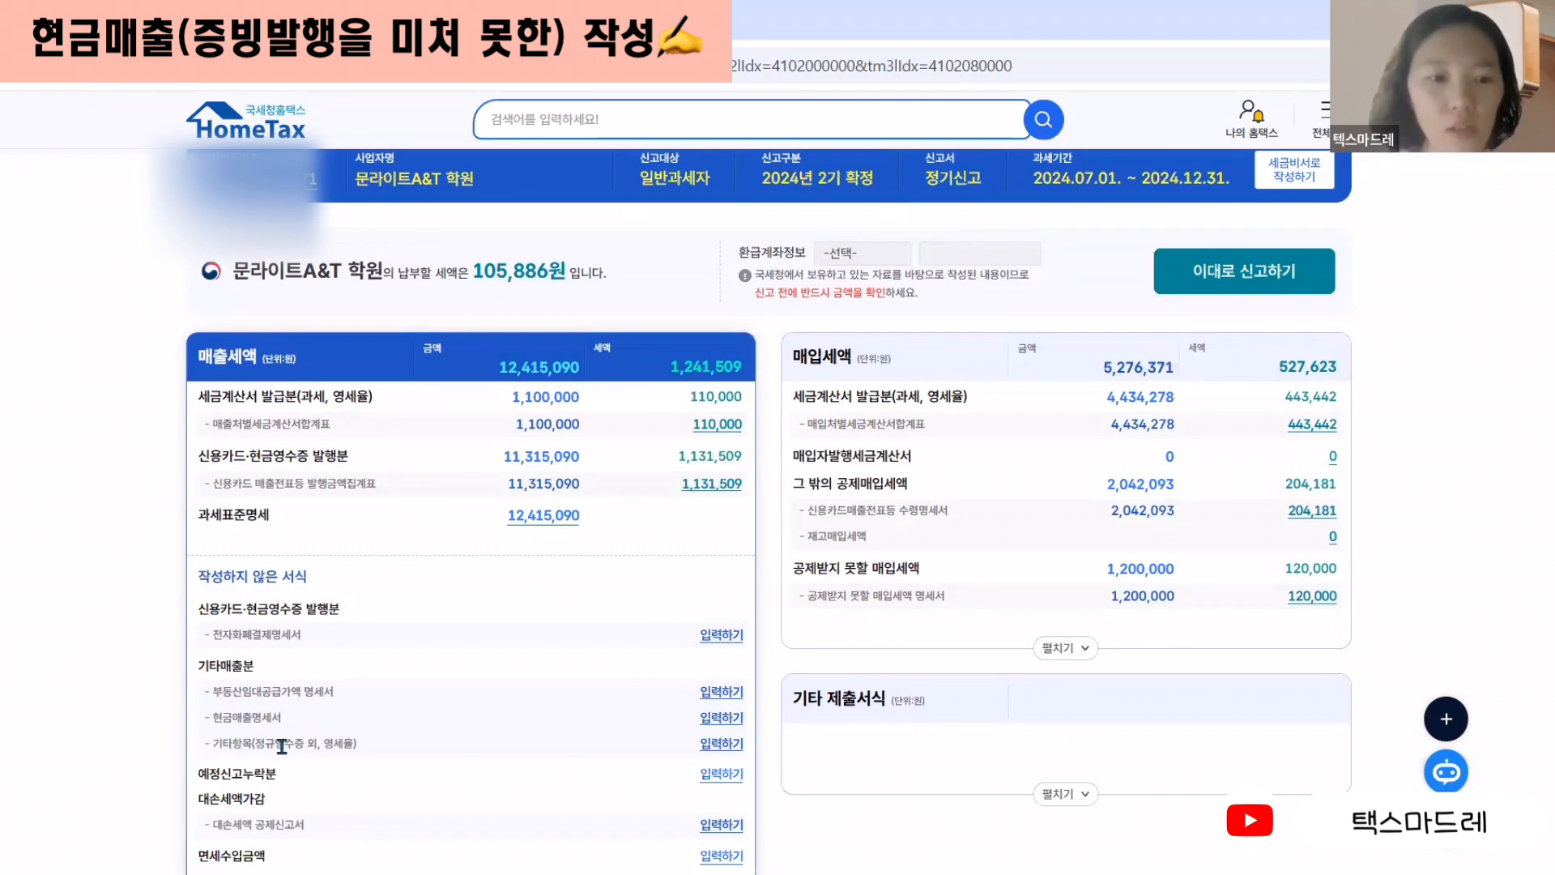
{"action": "left_click_drag", "start_coordinate": [211, 743], "coordinate": [403, 740]}
{"action": "left_click", "coordinate": [427, 742]}
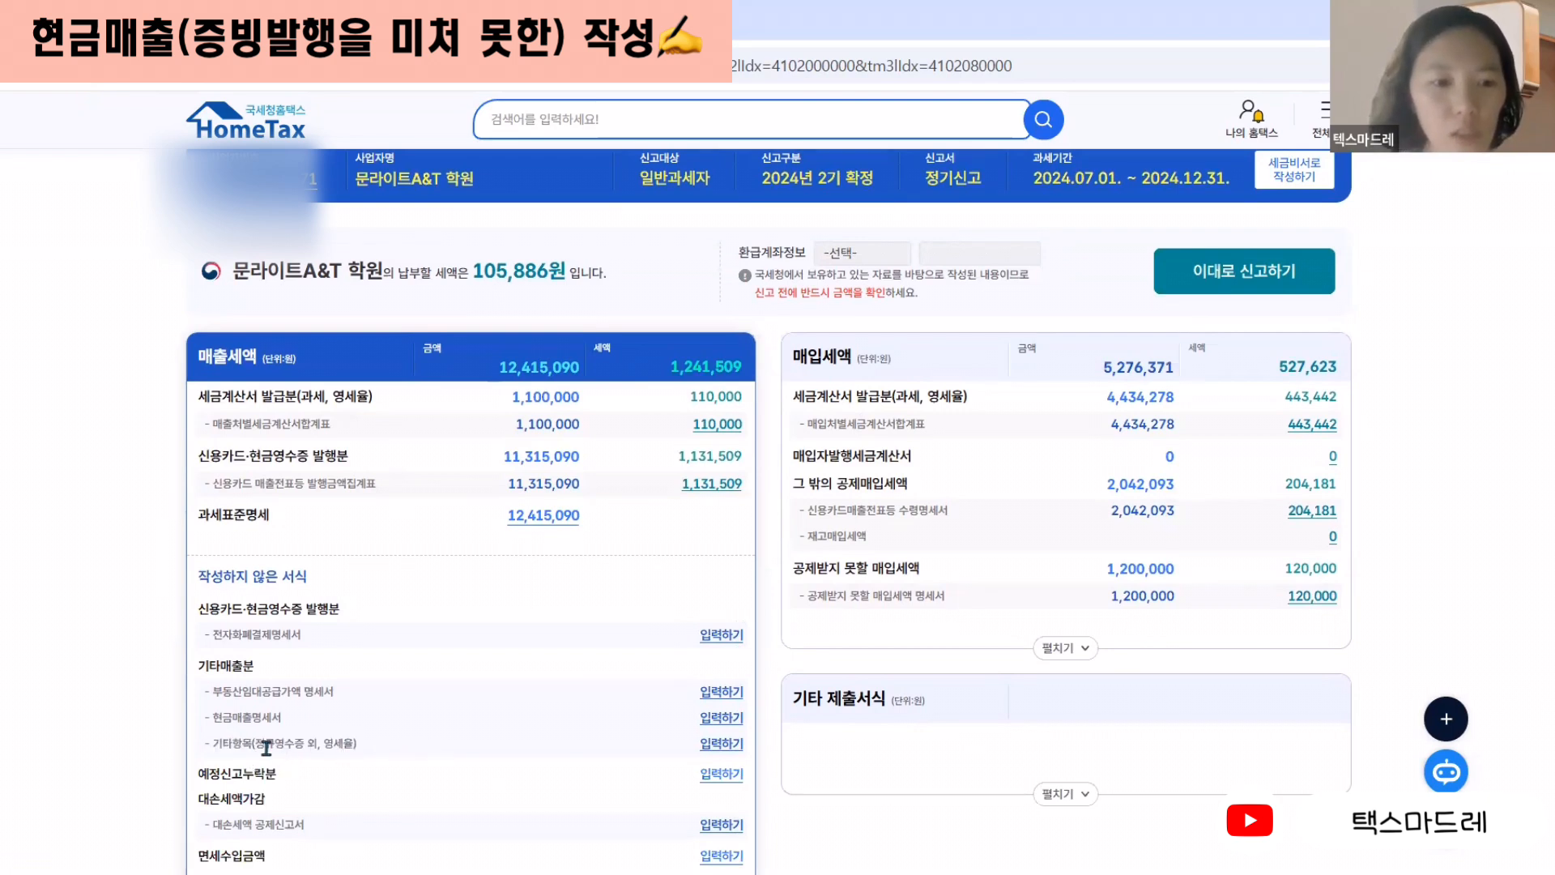
{"action": "left_click_drag", "start_coordinate": [254, 743], "coordinate": [306, 744]}
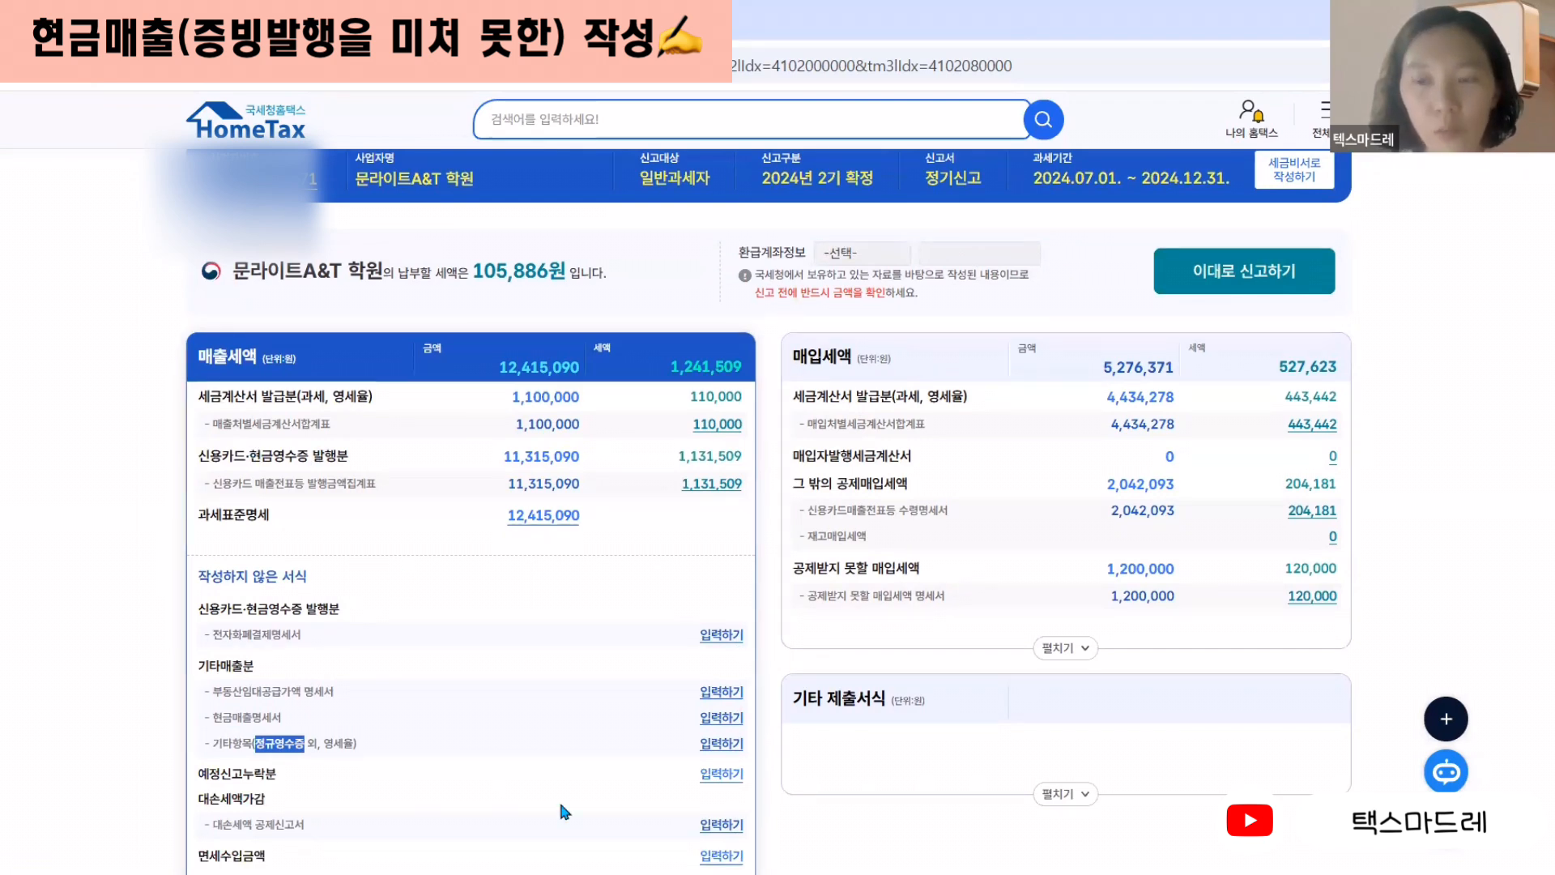
{"action": "left_click", "coordinate": [721, 744]}
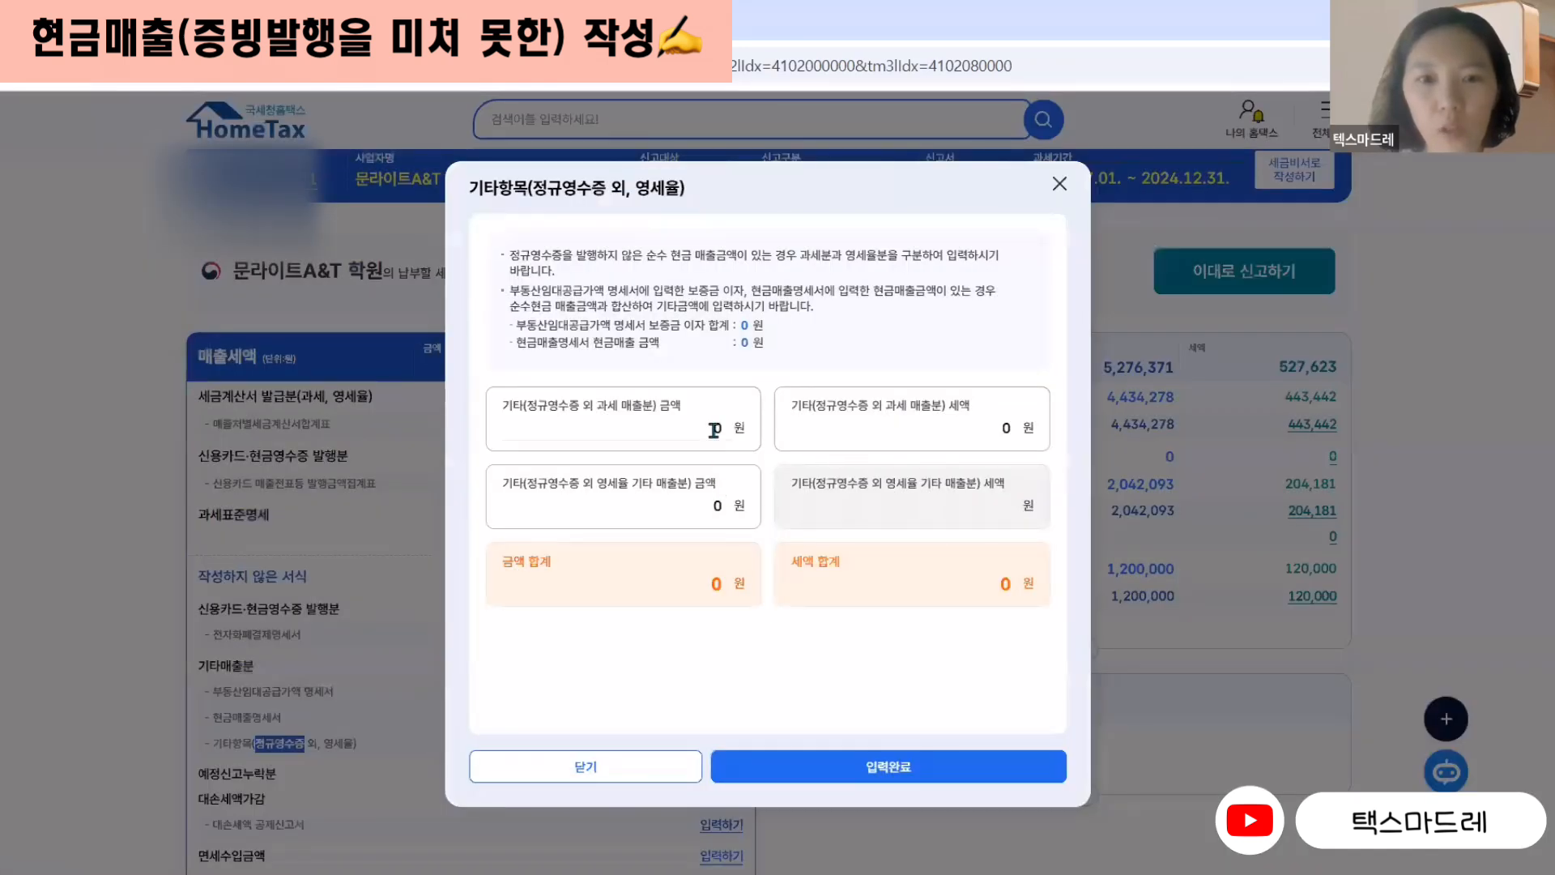
- Set the 기타(정규영수증 외 과세 매출분) 금액 to 1,000,000원
{"action": "left_click", "coordinate": [715, 429]}
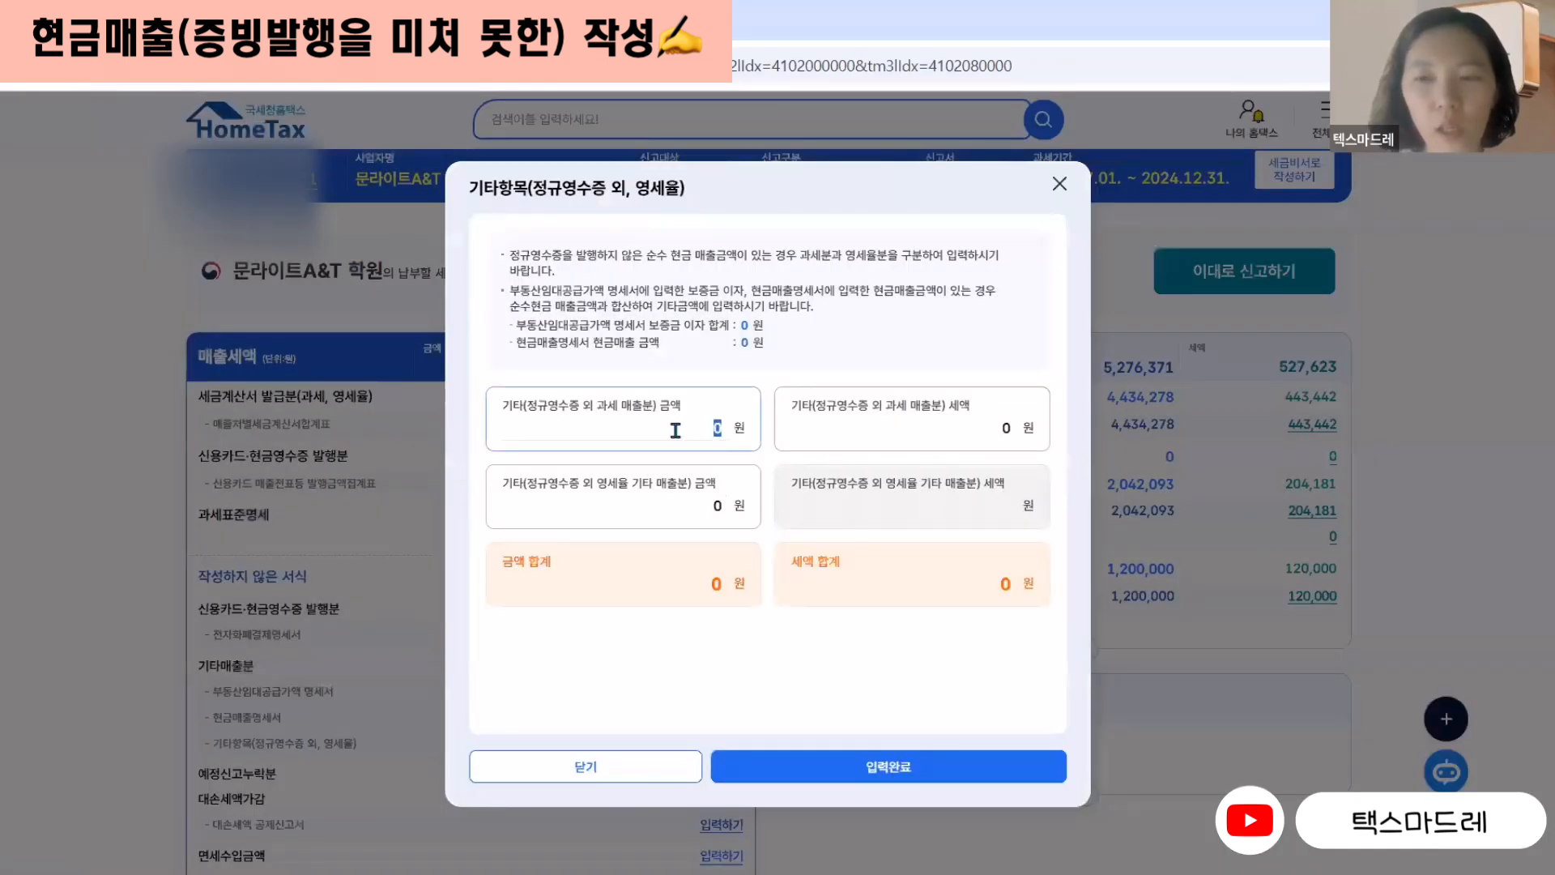
{"action": "left_click", "coordinate": [679, 438]}
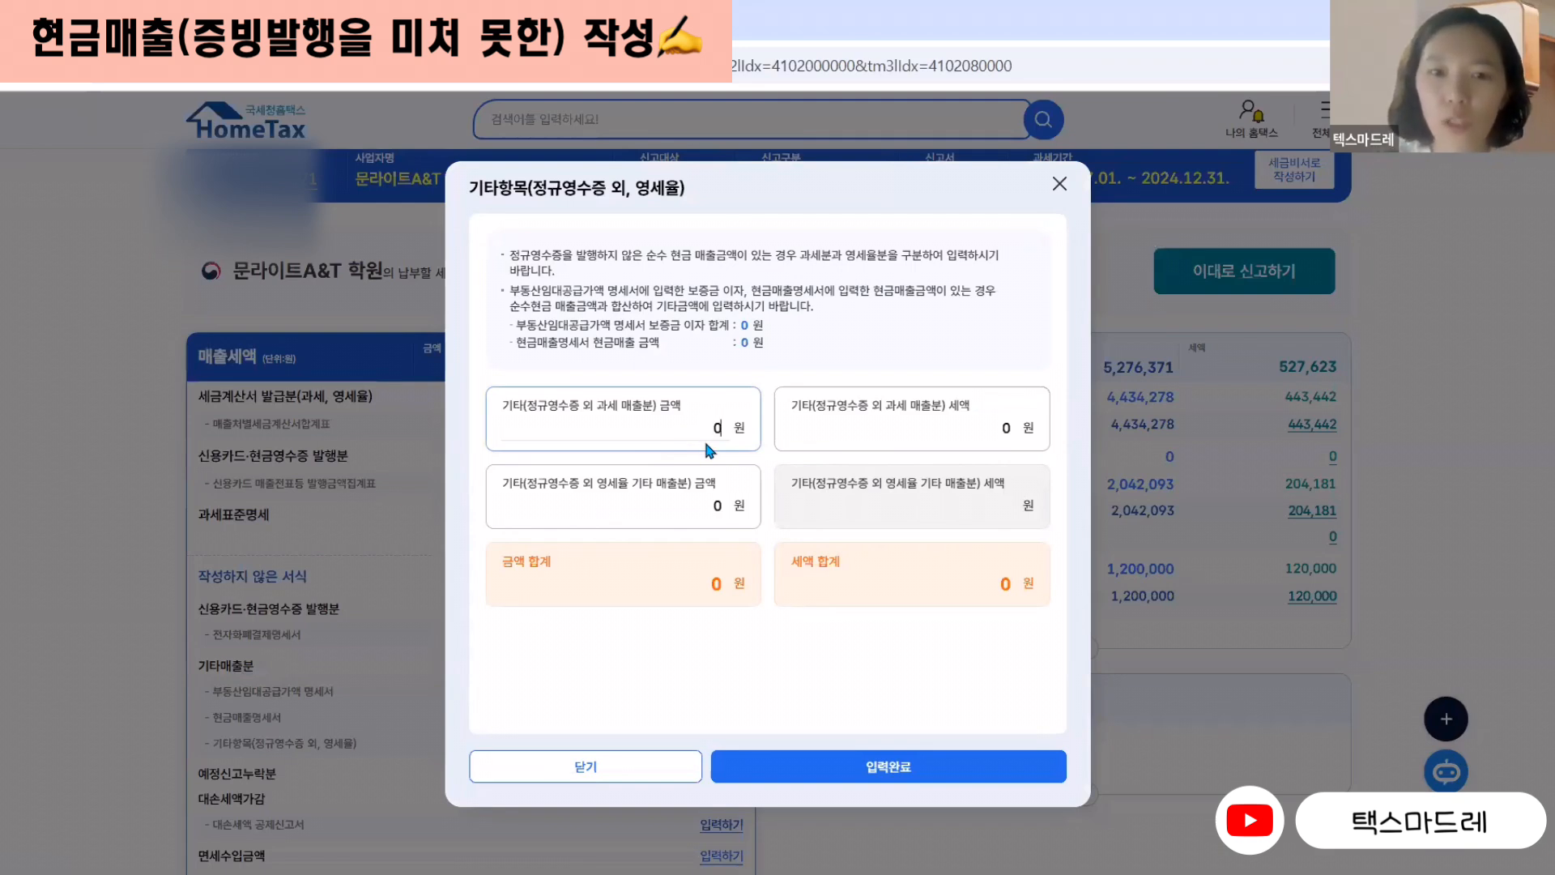
{"action": "type", "text": "1000000"}
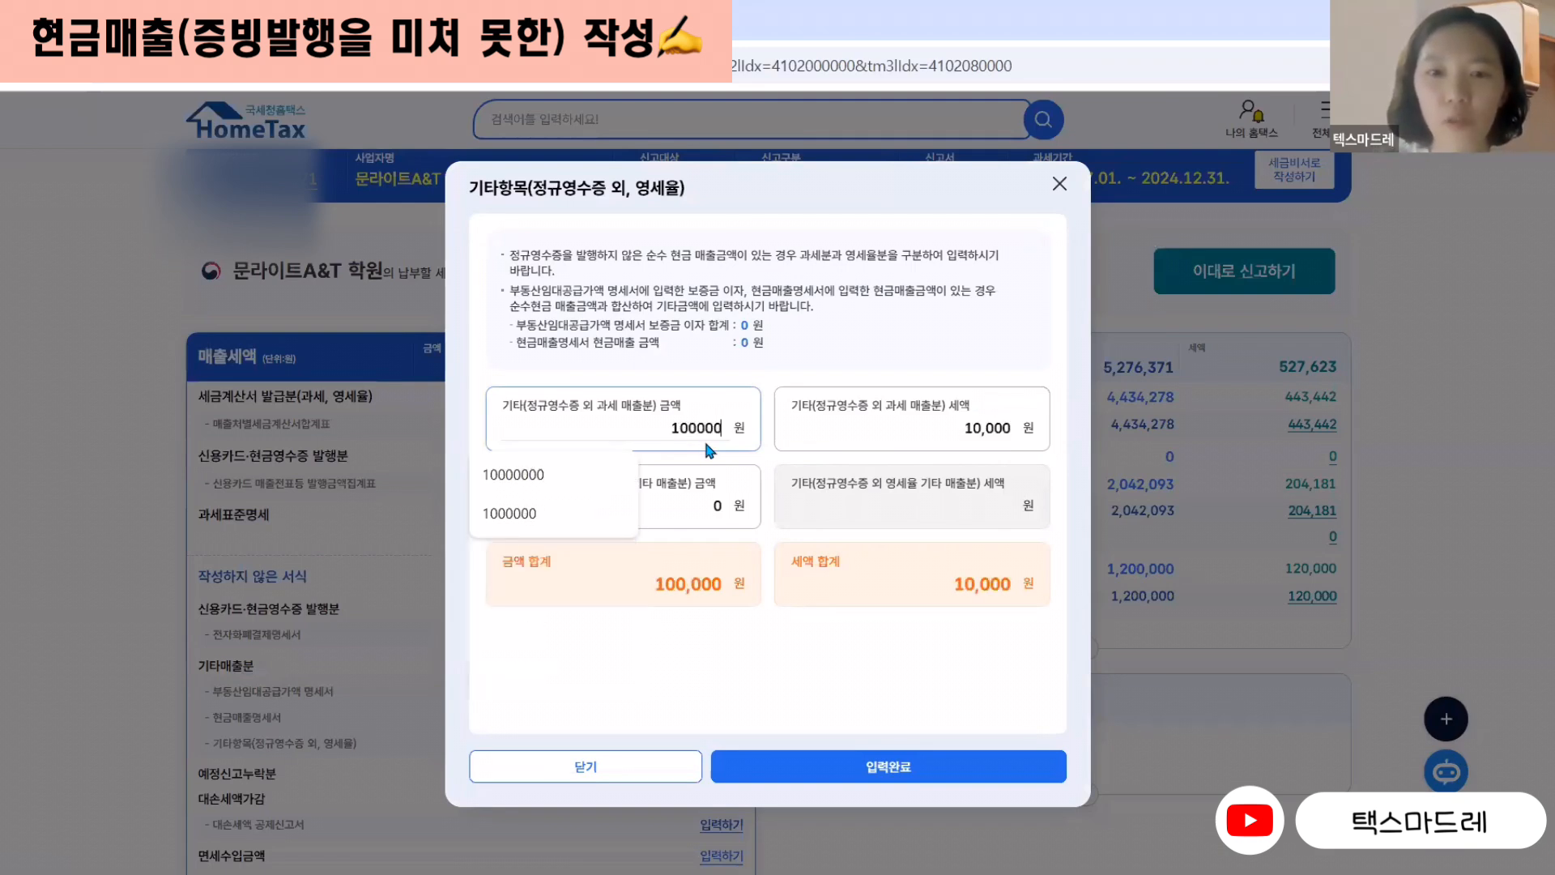
{"action": "left_click", "coordinate": [947, 429]}
- Set the 기타(정규영수증 외 과세 매출분) 금액 to 909,090원 and save the entry
{"action": "left_click", "coordinate": [647, 426]}
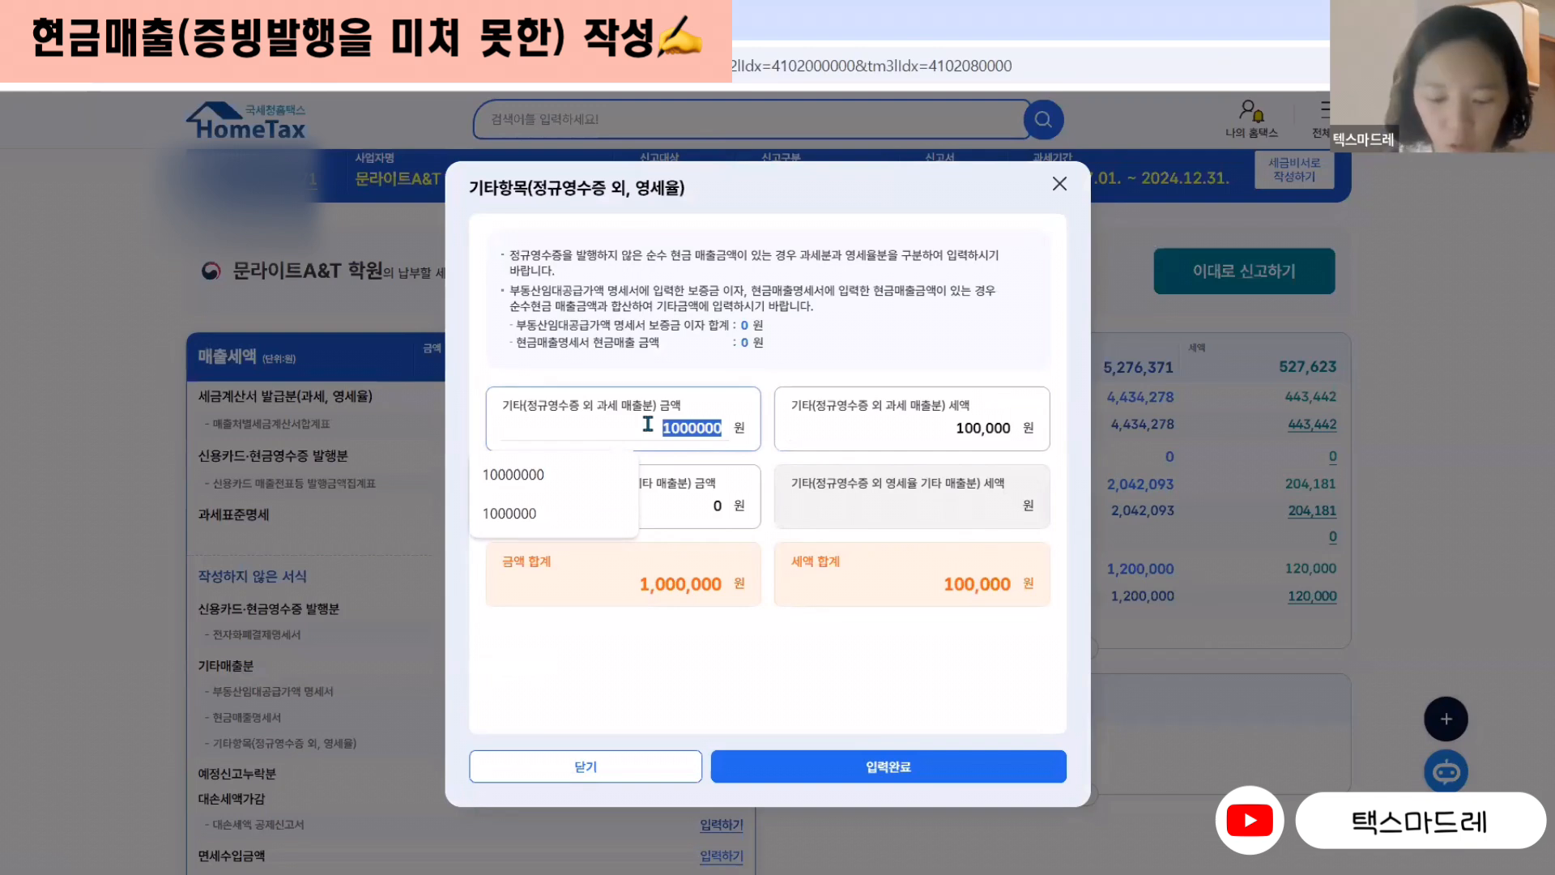
{"action": "type", "text": "909090"}
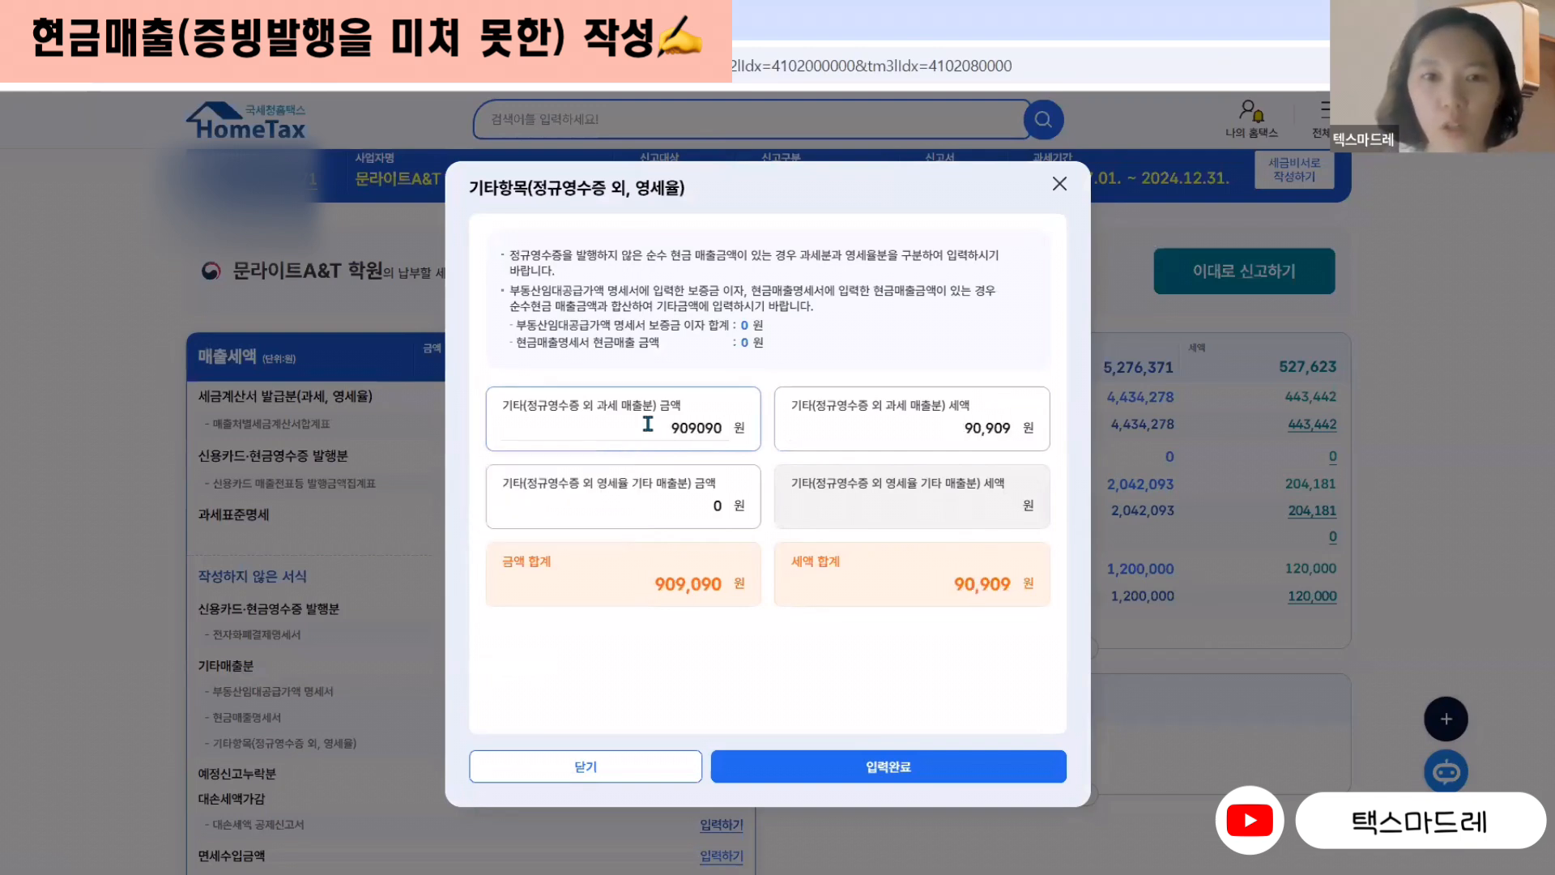
{"action": "left_click", "coordinate": [854, 429]}
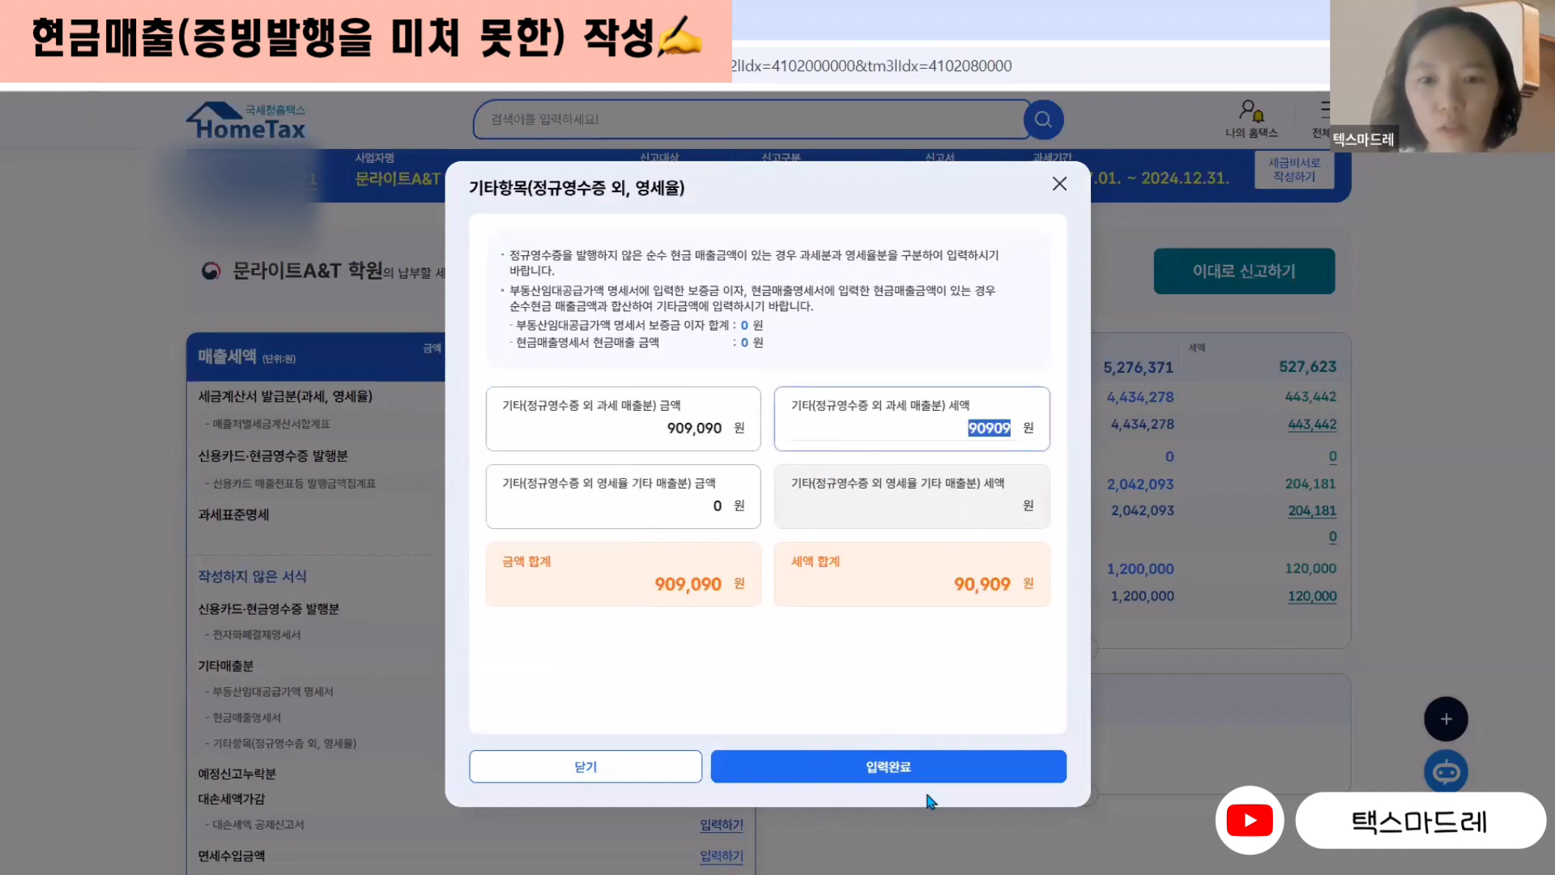
{"action": "left_click", "coordinate": [895, 770]}
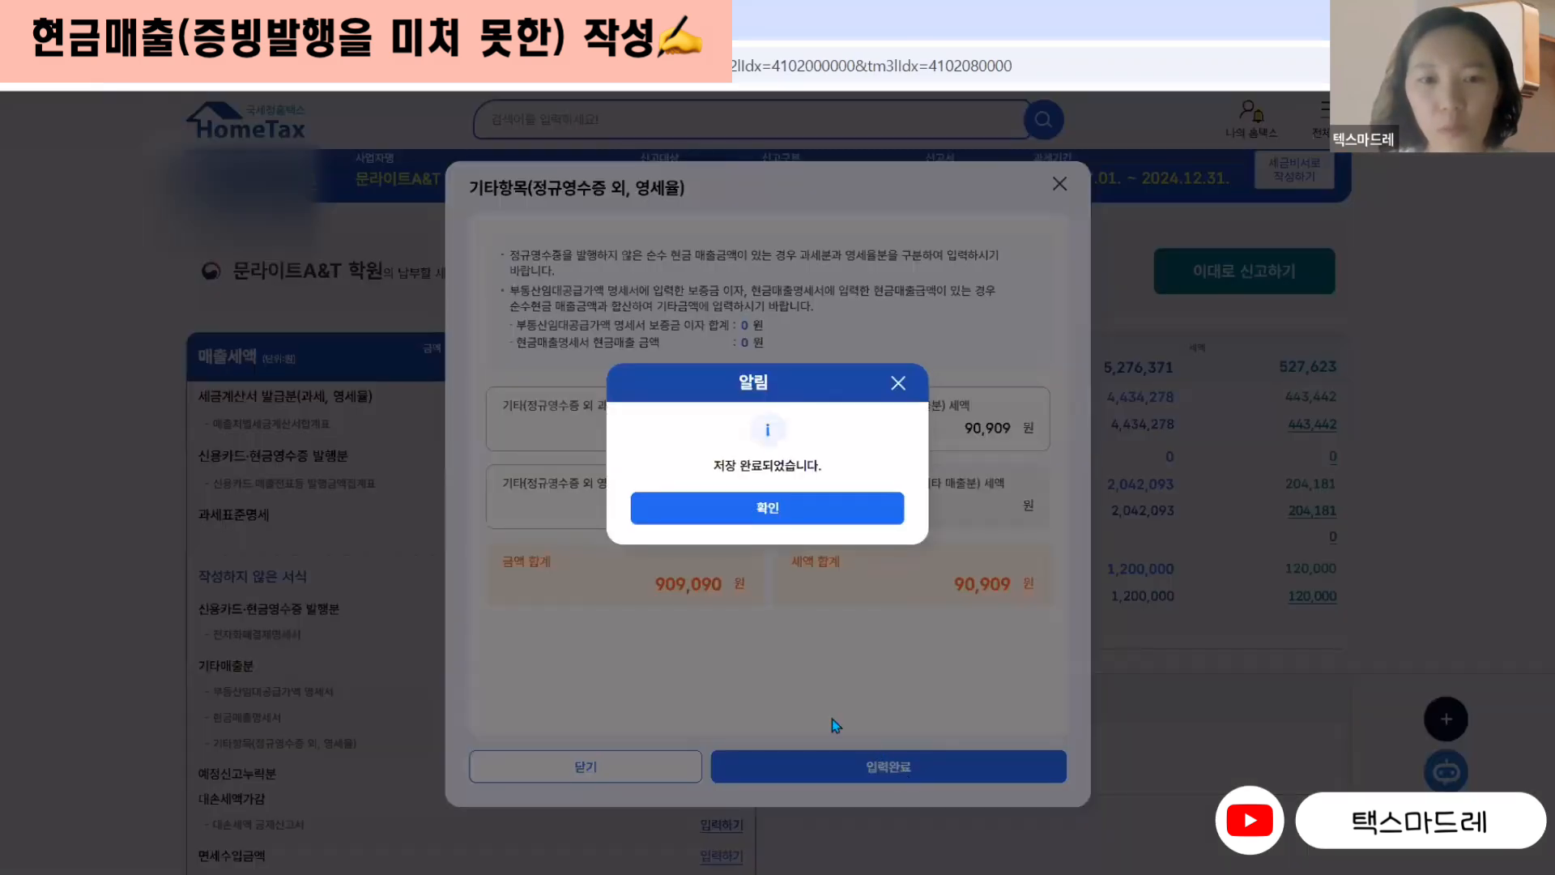
{"action": "left_click", "coordinate": [819, 513]}
- Set the 온라인 교육학원 금액 in the 과세표준명세 to 13,324,180원 and save the form
{"action": "scroll", "coordinate": [766, 570], "scroll_direction": "up", "scroll_amount": 5}
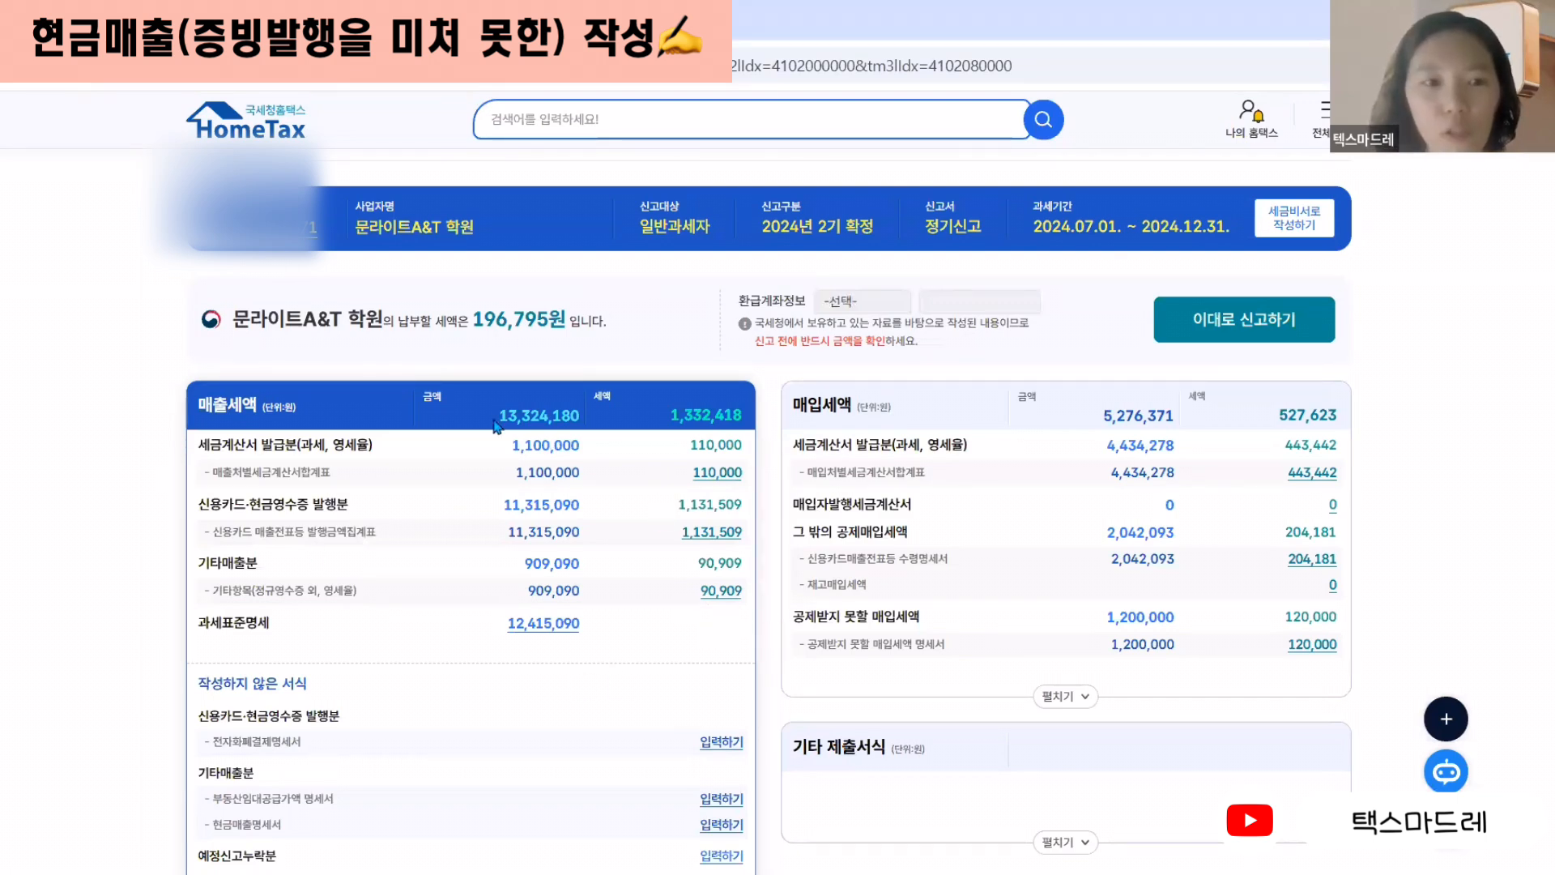
{"action": "left_click", "coordinate": [532, 623]}
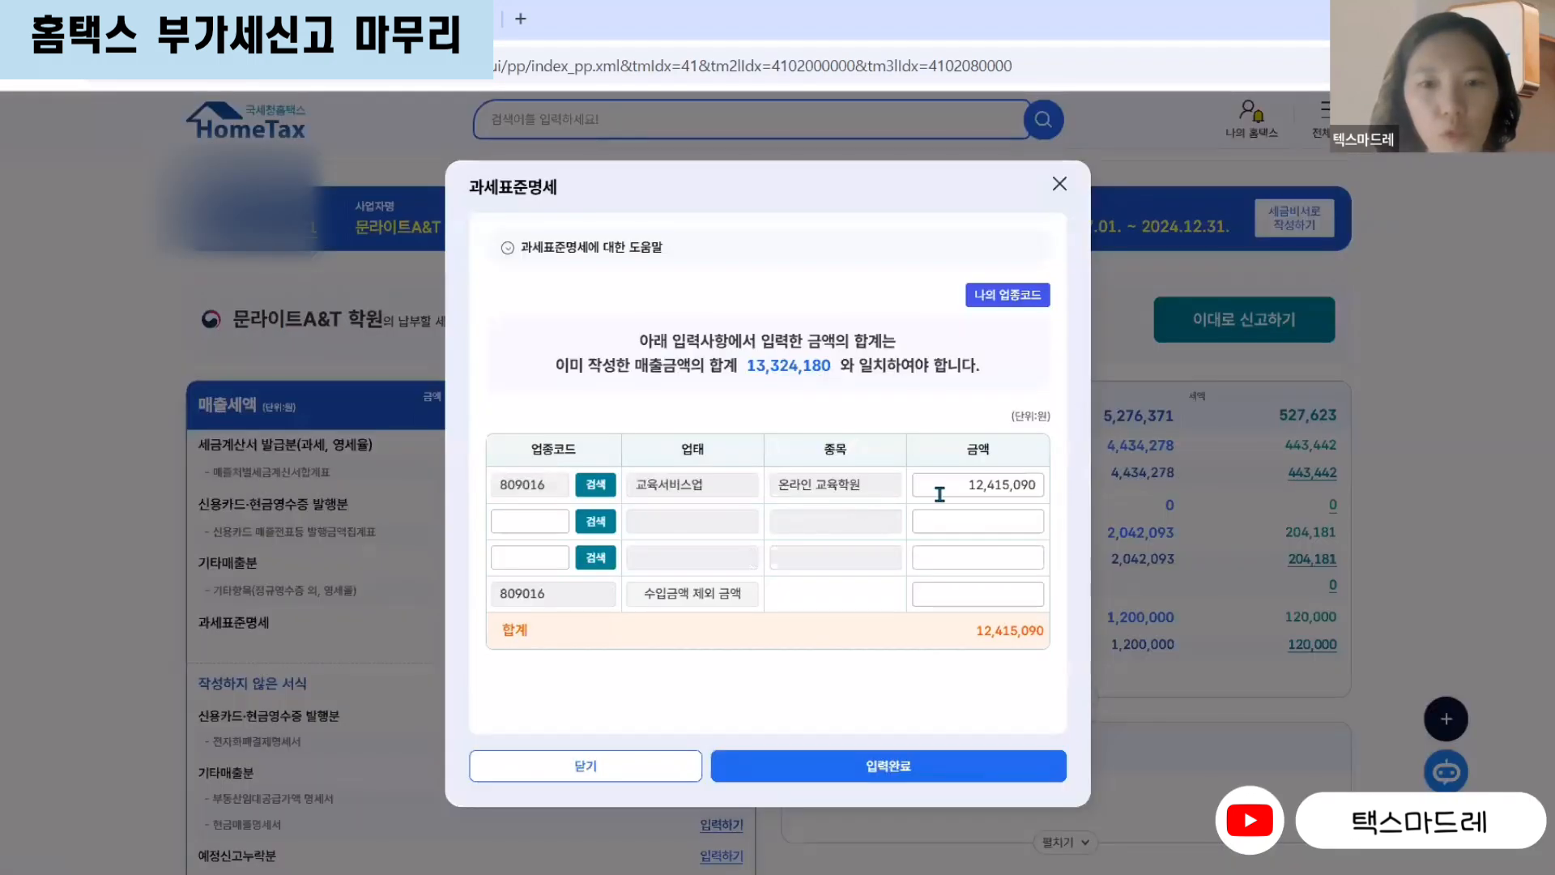
{"action": "left_click", "coordinate": [955, 489]}
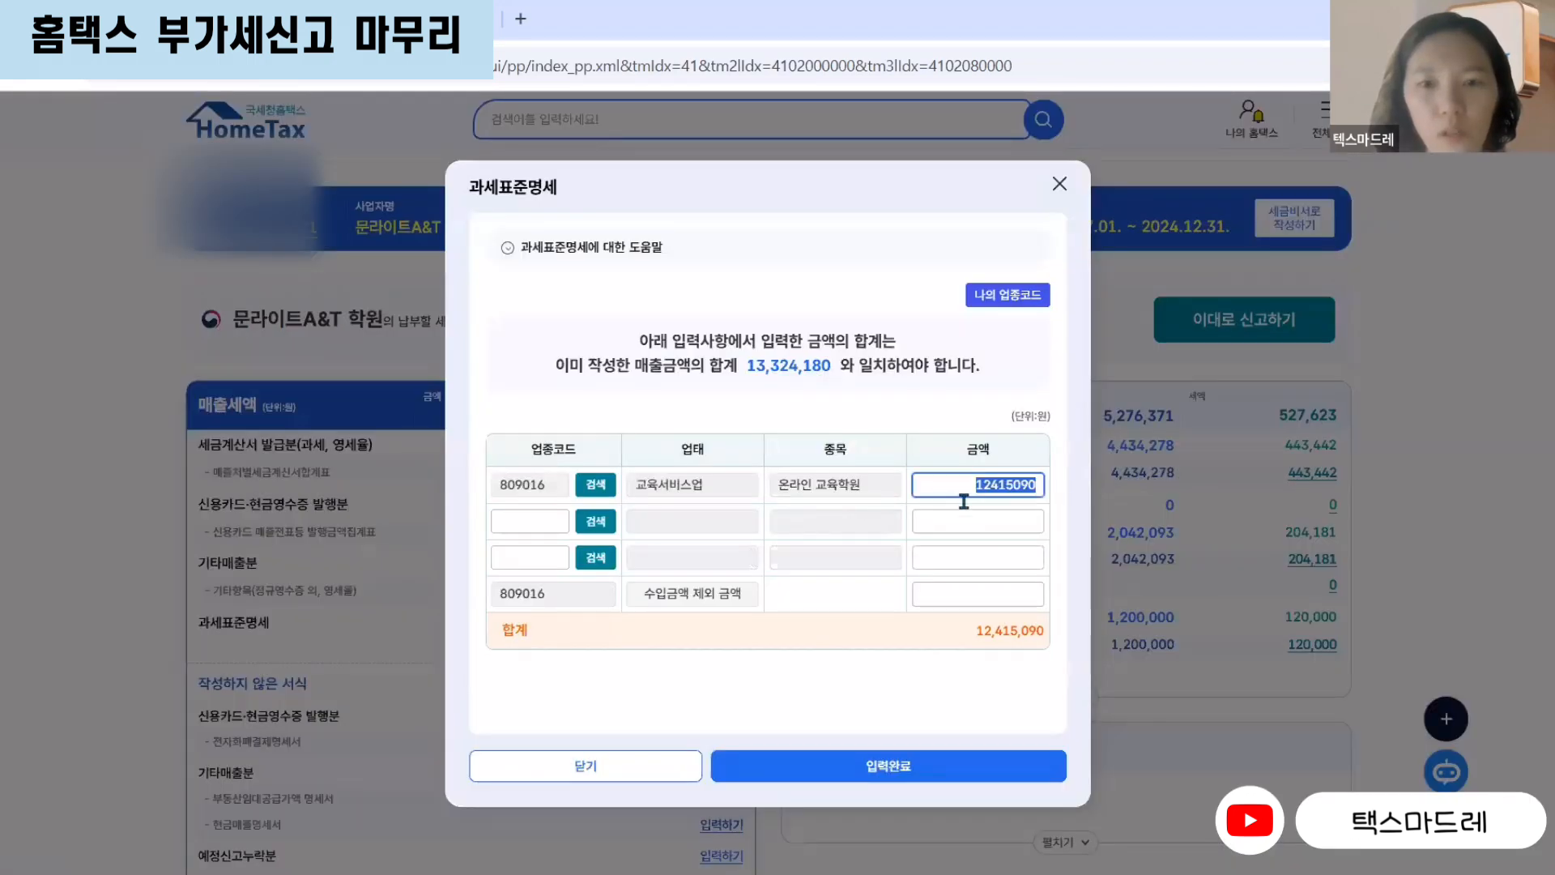
{"action": "type", "text": "13324180"}
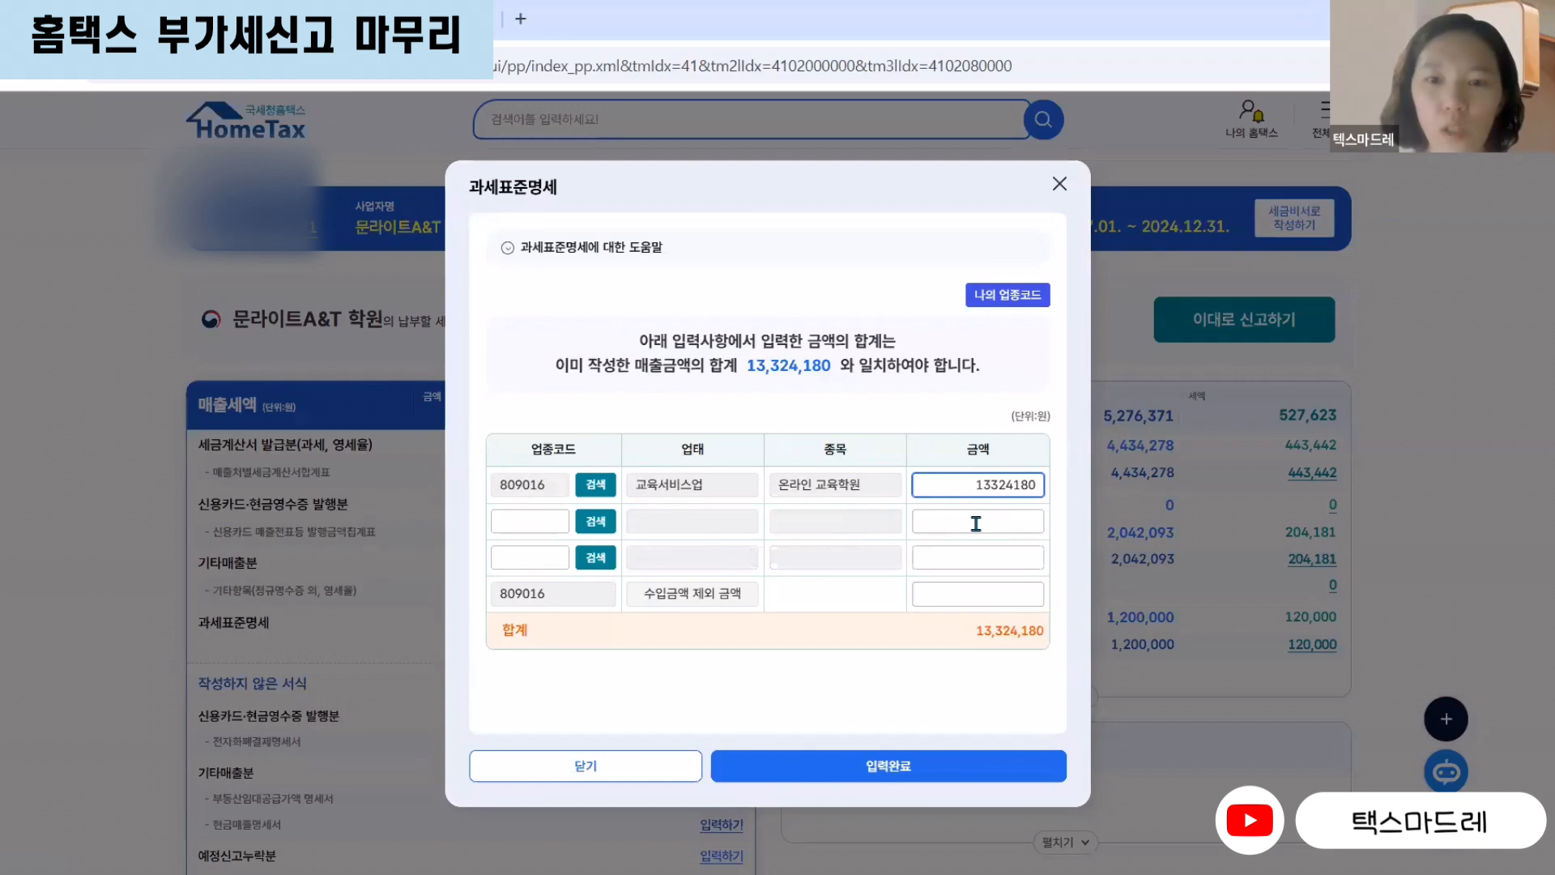
{"action": "left_click", "coordinate": [976, 523]}
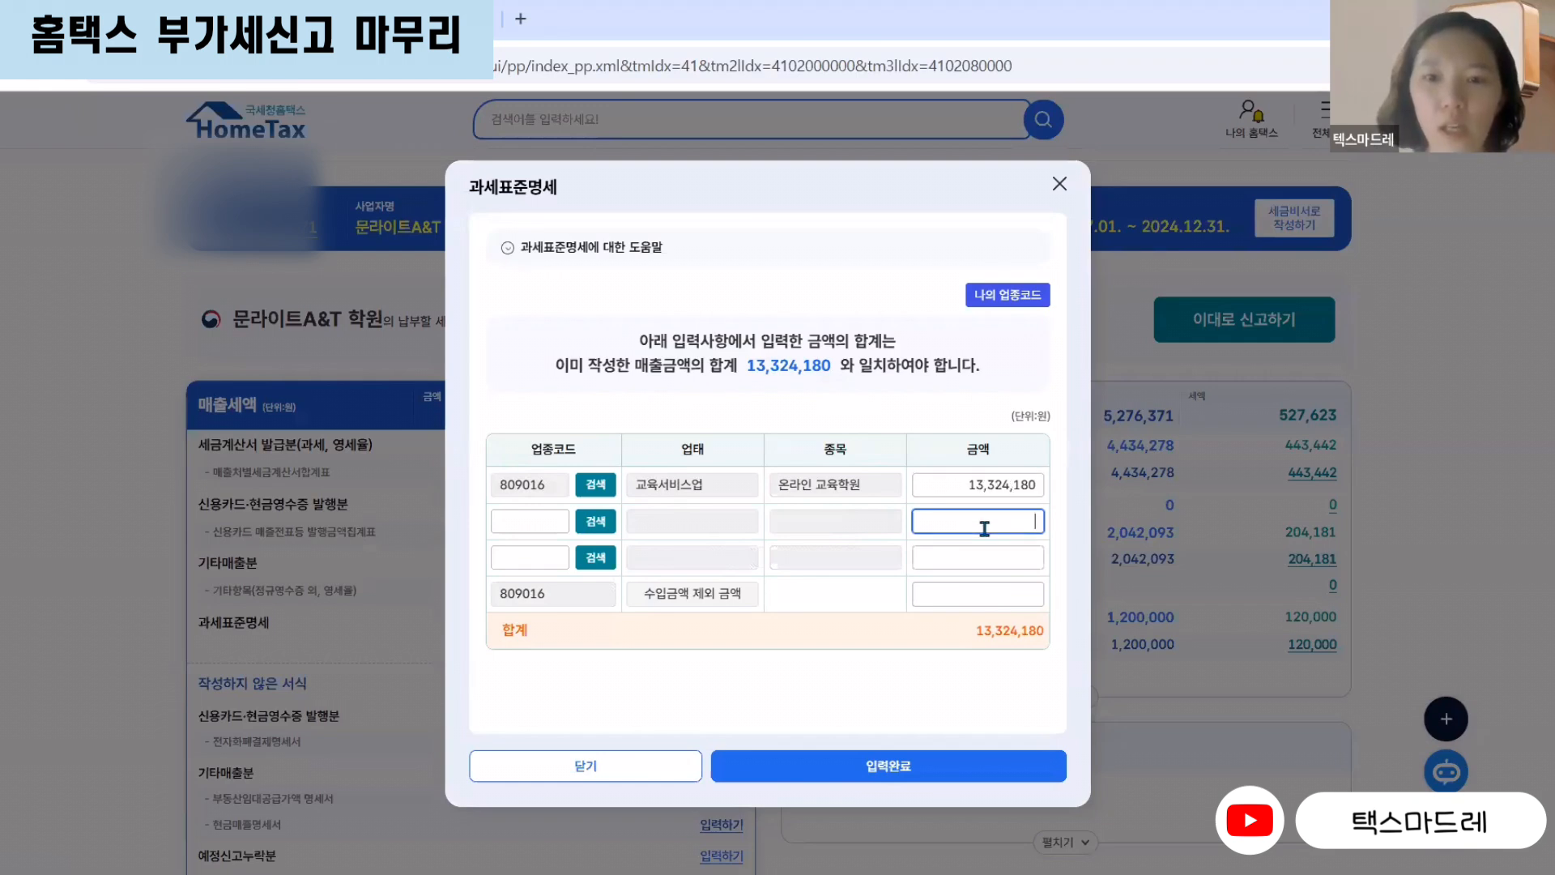
{"action": "left_click_drag", "start_coordinate": [749, 368], "coordinate": [828, 370]}
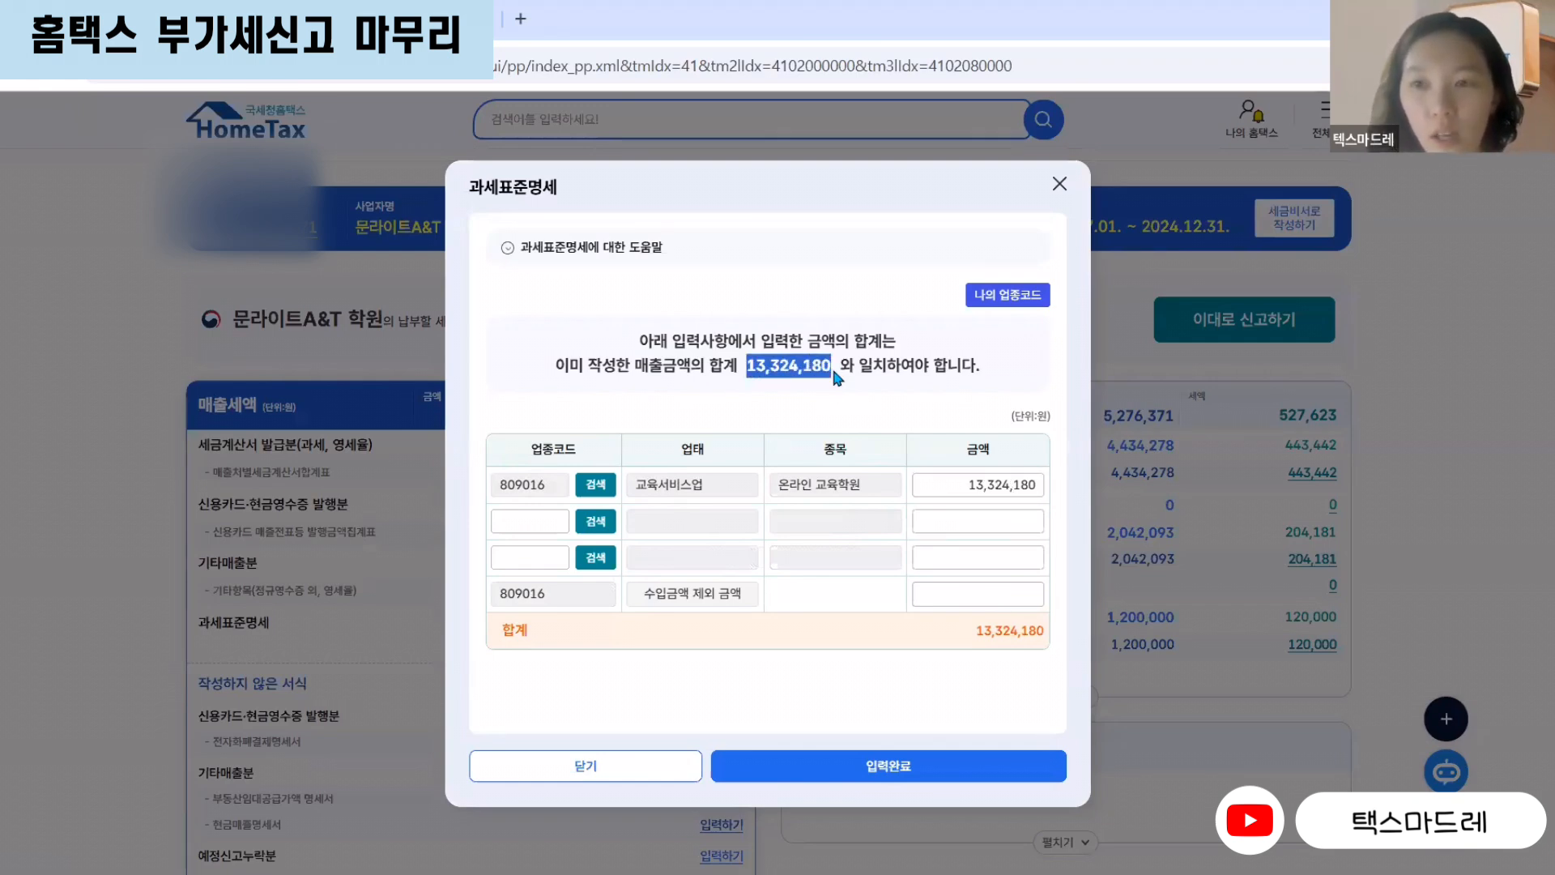
{"action": "left_click", "coordinate": [883, 780]}
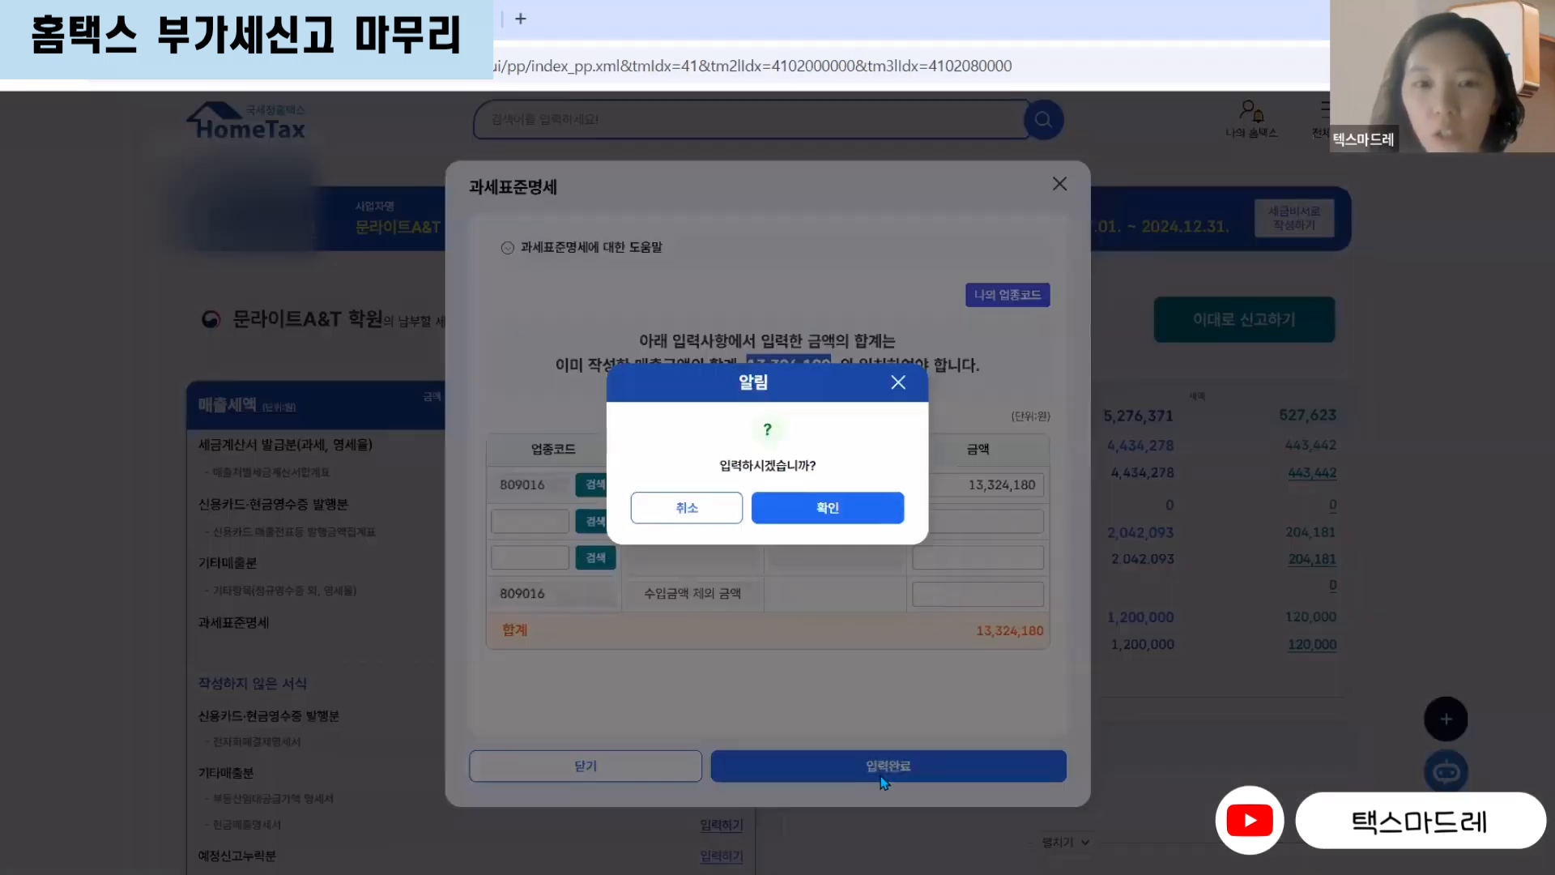
{"action": "left_click", "coordinate": [837, 522]}
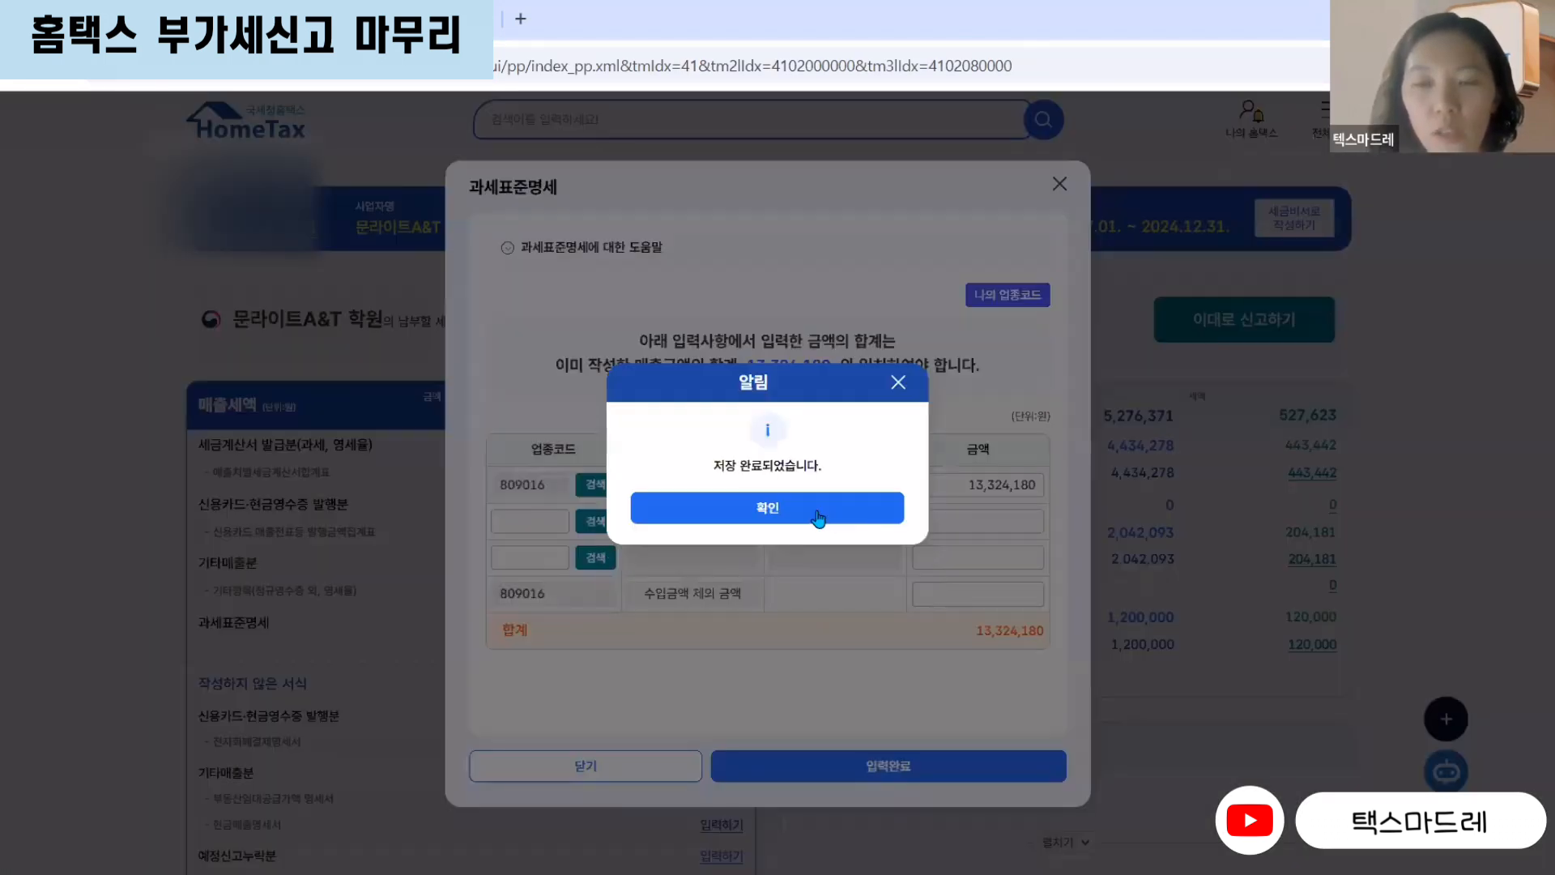
{"action": "left_click", "coordinate": [817, 515]}
- Check the payable tax and the 매출세액 total amount on the 부가가치세 신고 summary
{"action": "scroll", "coordinate": [807, 548], "scroll_direction": "up", "scroll_amount": 2}
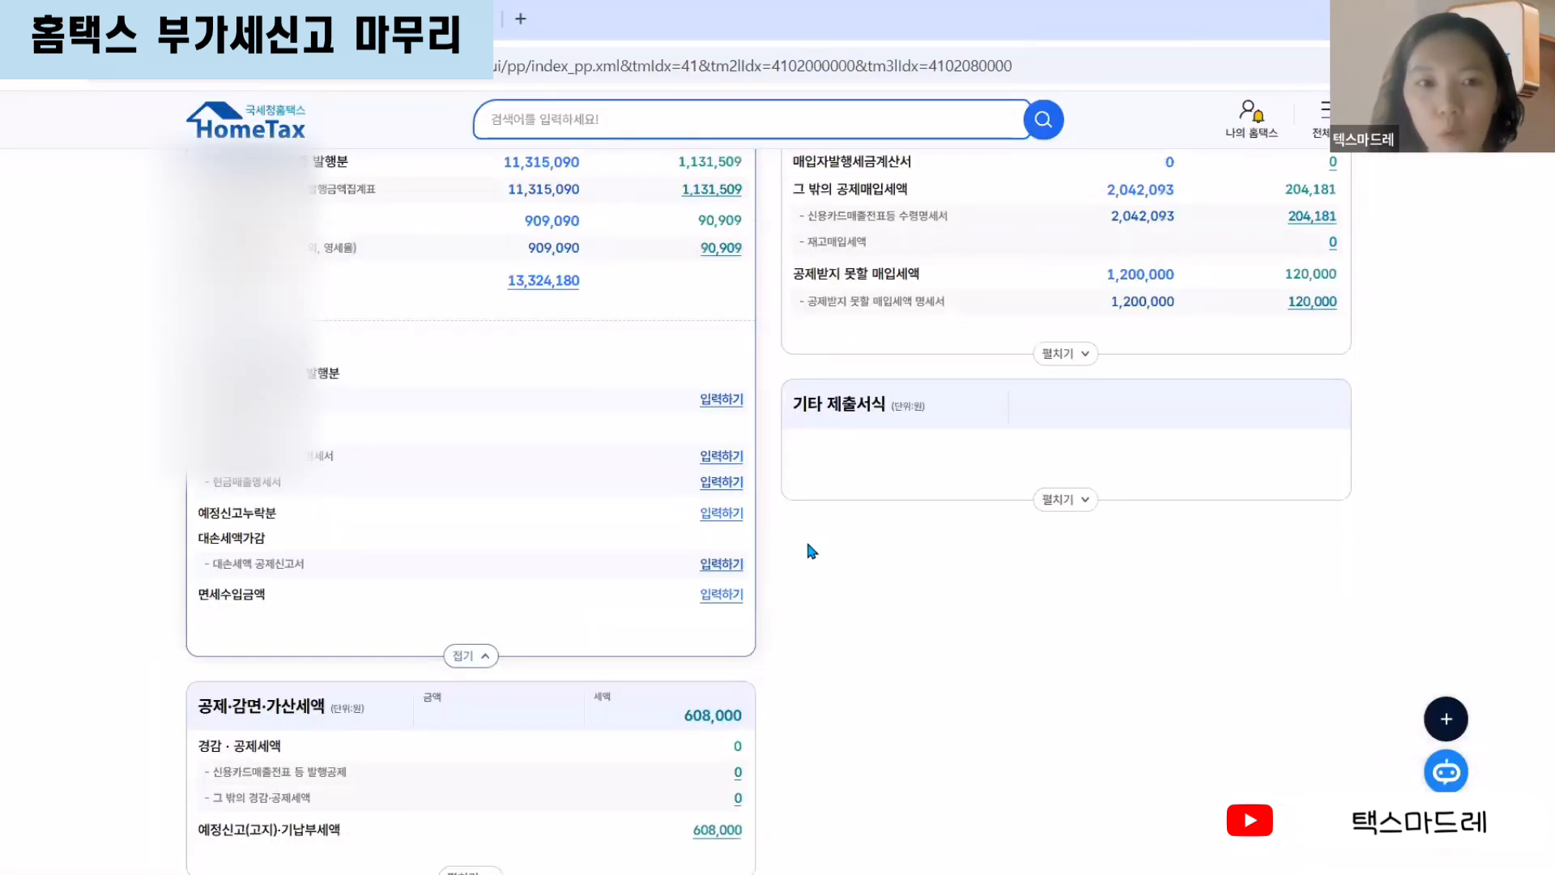
{"action": "scroll", "coordinate": [810, 551], "scroll_direction": "up", "scroll_amount": 7}
{"action": "scroll", "coordinate": [805, 544], "scroll_direction": "down", "scroll_amount": 3}
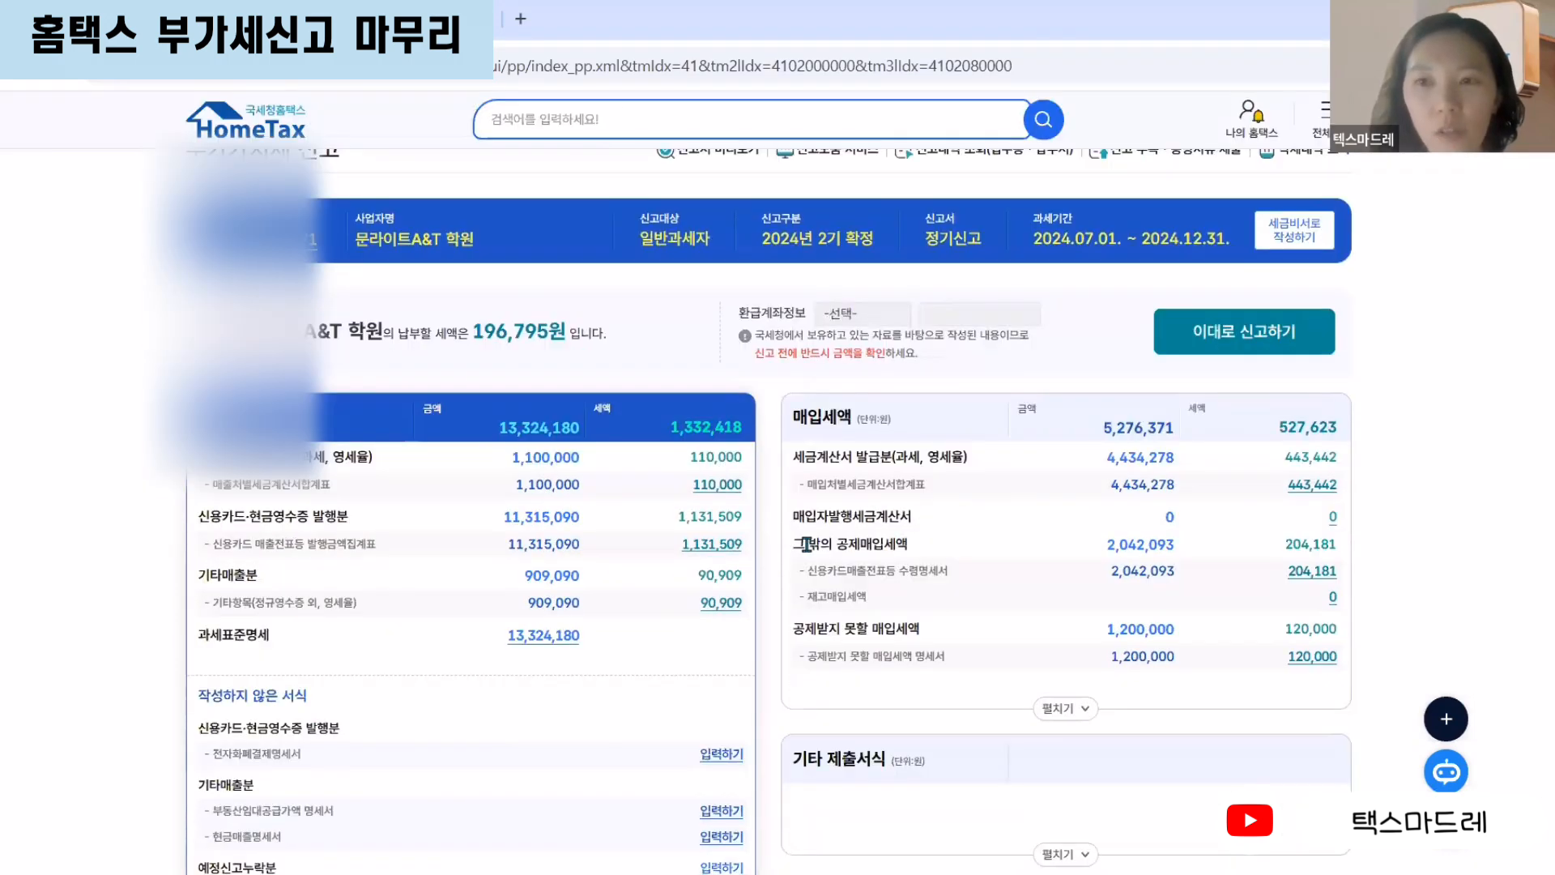
{"action": "scroll", "coordinate": [717, 483], "scroll_direction": "up", "scroll_amount": 1}
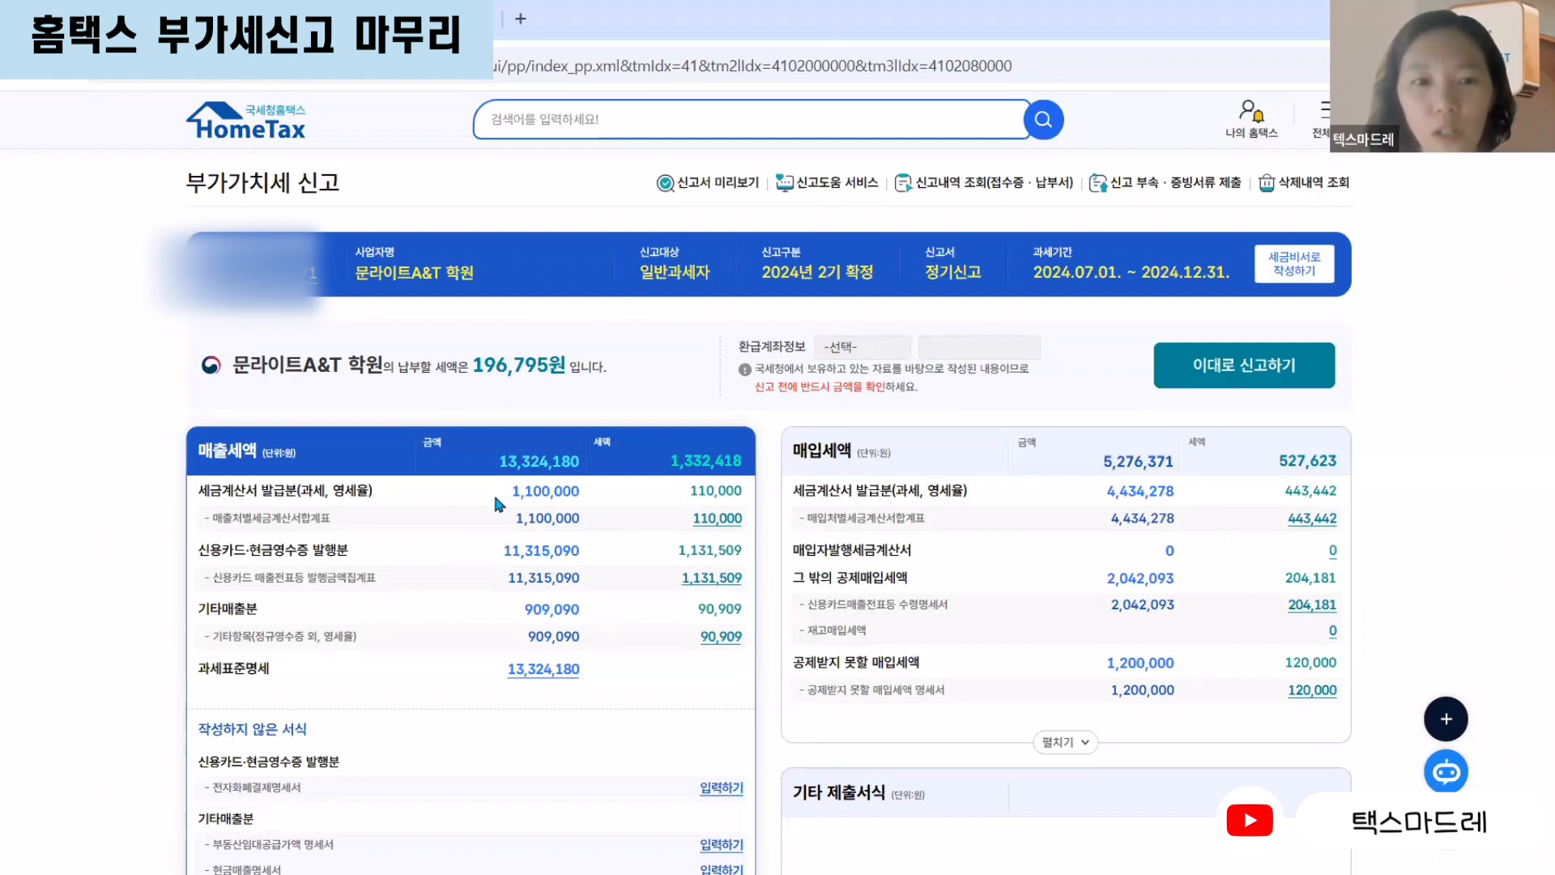
{"action": "left_click_drag", "start_coordinate": [496, 457], "coordinate": [597, 468]}
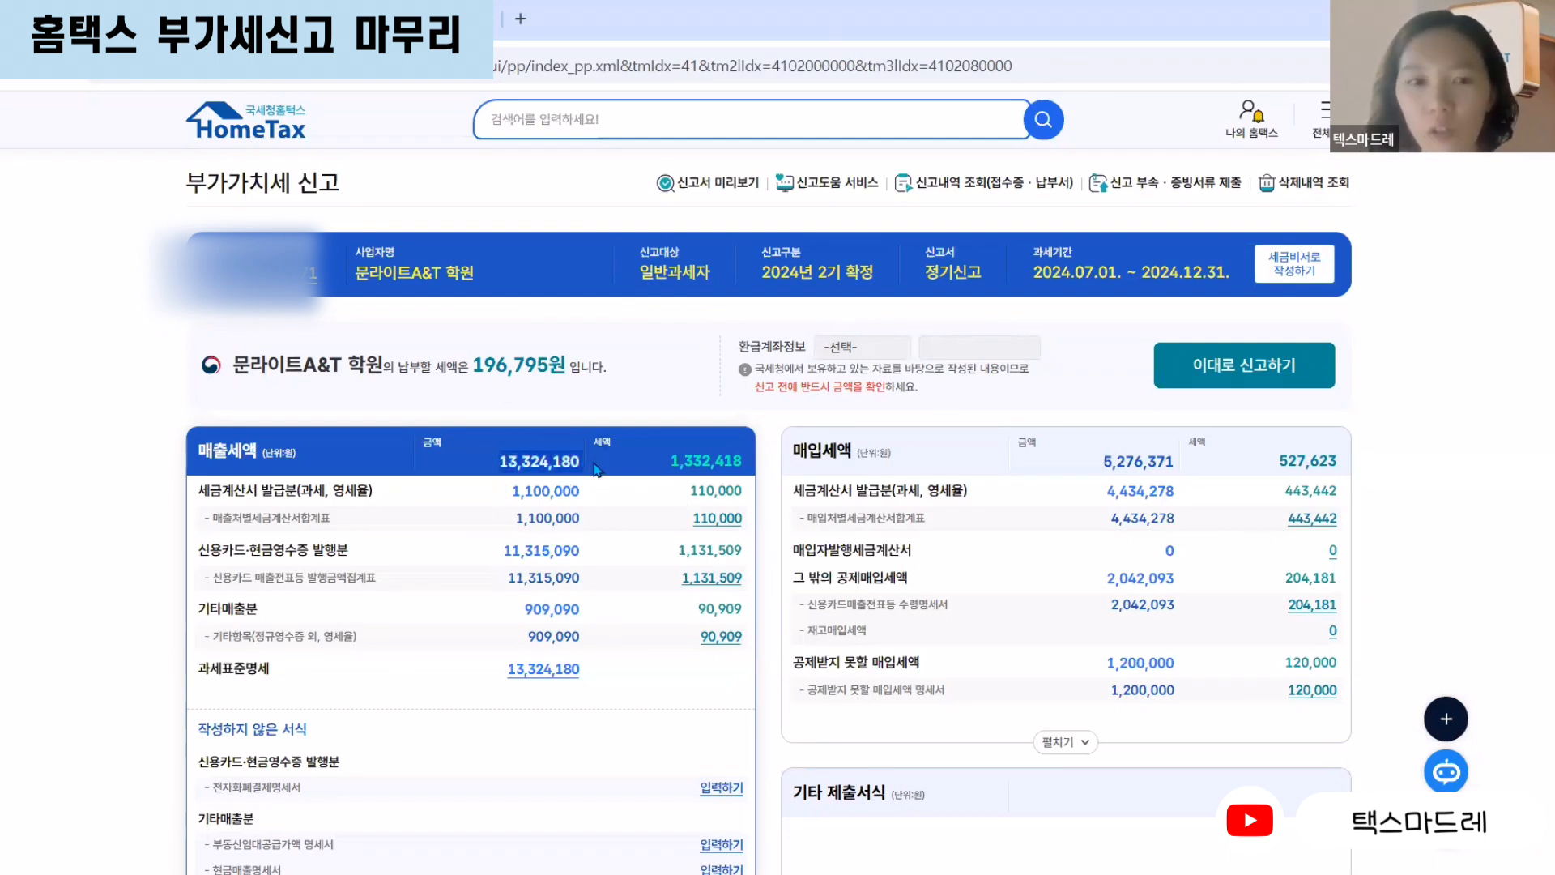
- Start filing the return and enter the 전자신고 세액공제 with a 세액 of 10,000원
{"action": "left_click_drag", "start_coordinate": [480, 470], "coordinate": [597, 468]}
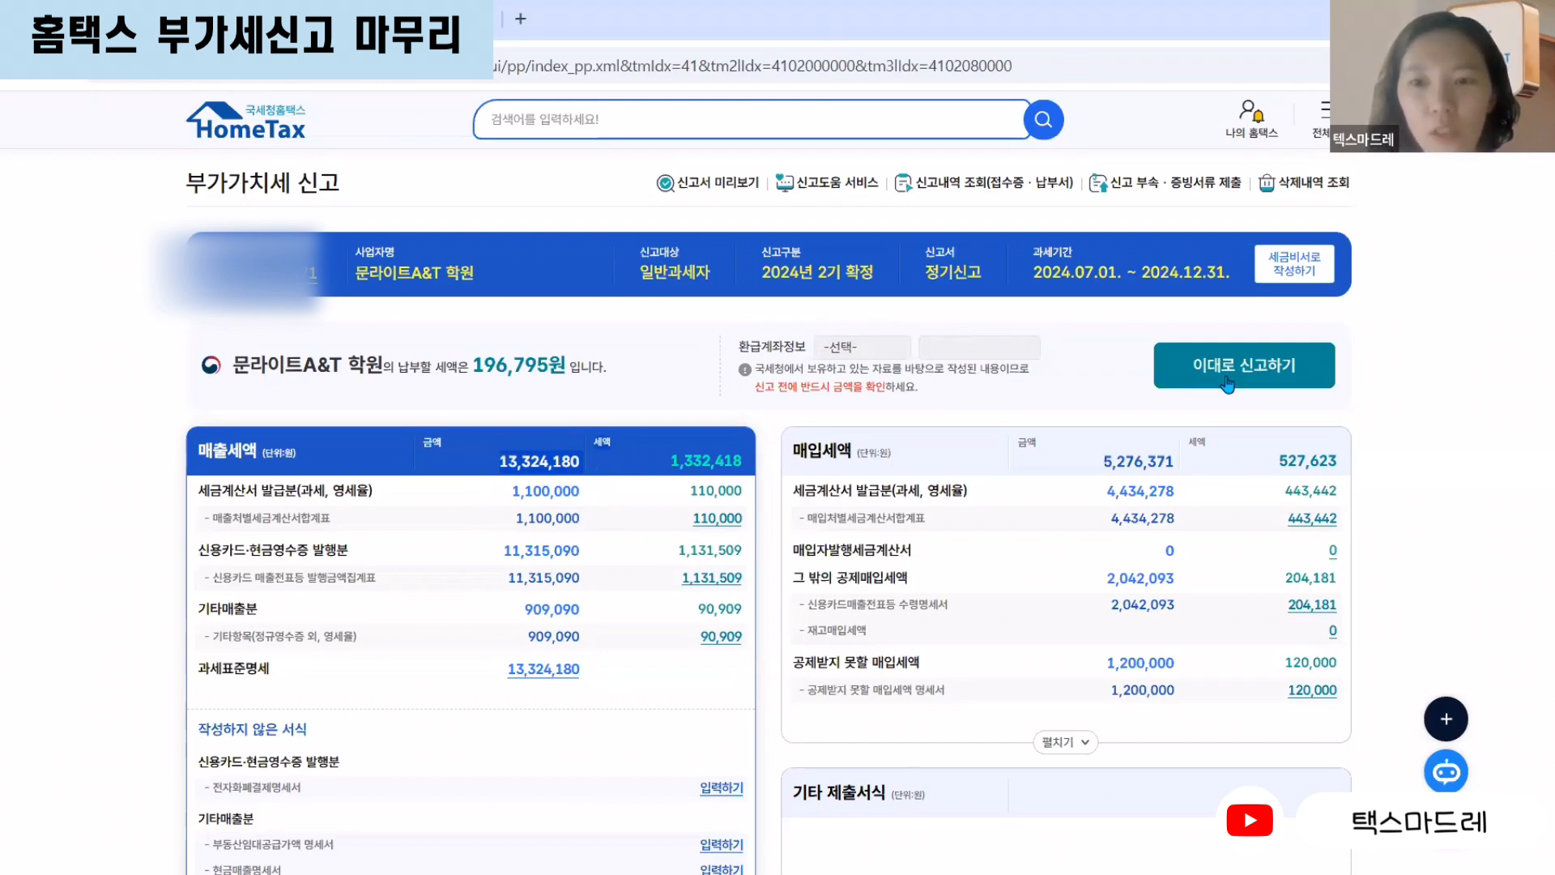
{"action": "left_click", "coordinate": [1266, 374]}
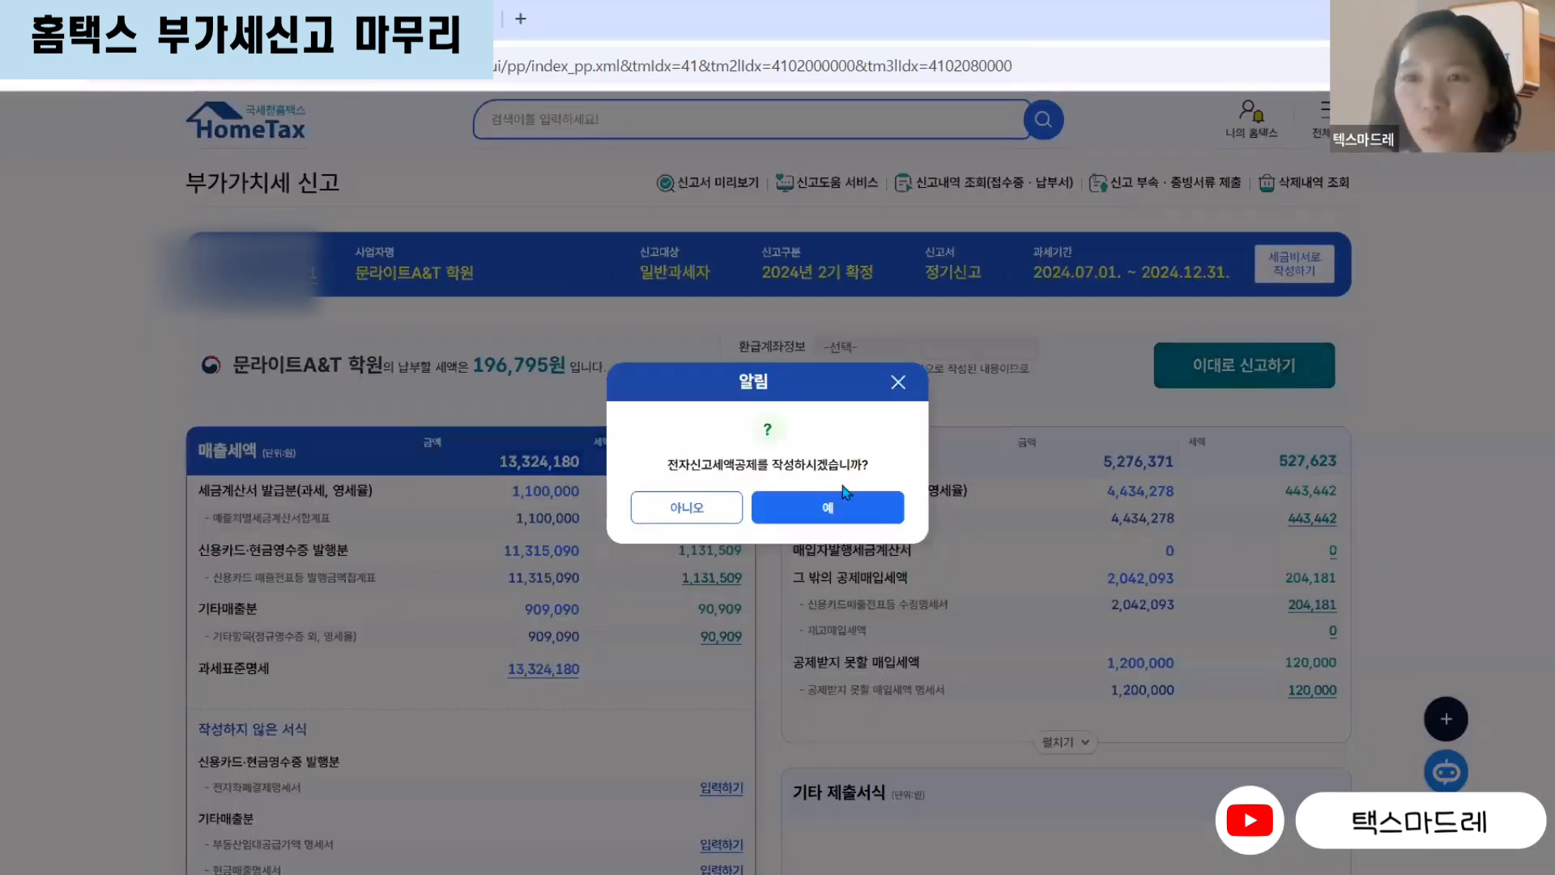
{"action": "left_click", "coordinate": [832, 517]}
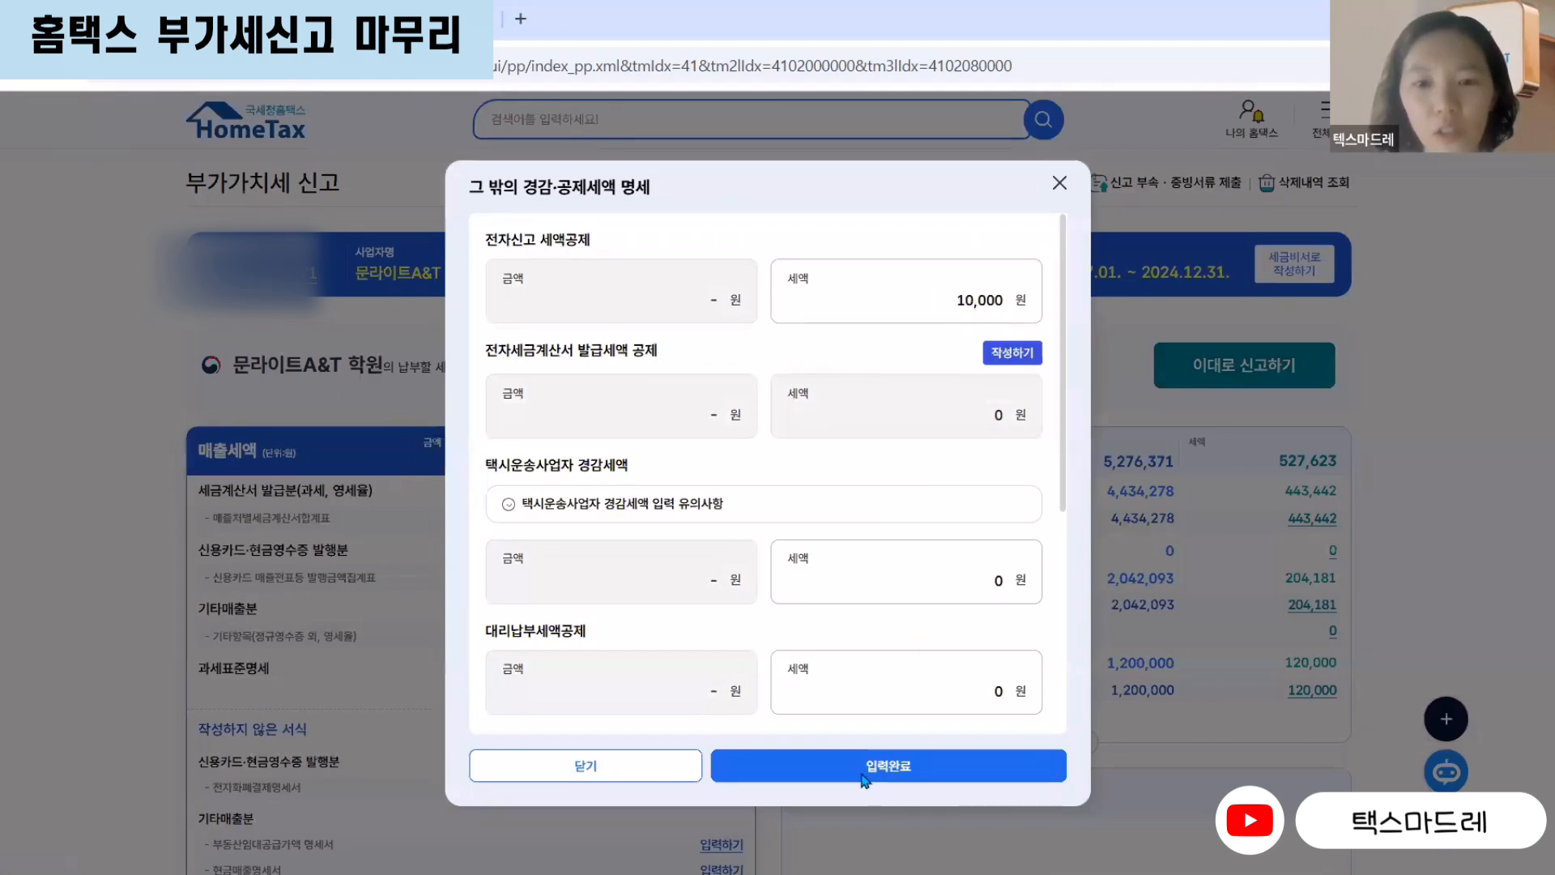
{"action": "left_click", "coordinate": [878, 774]}
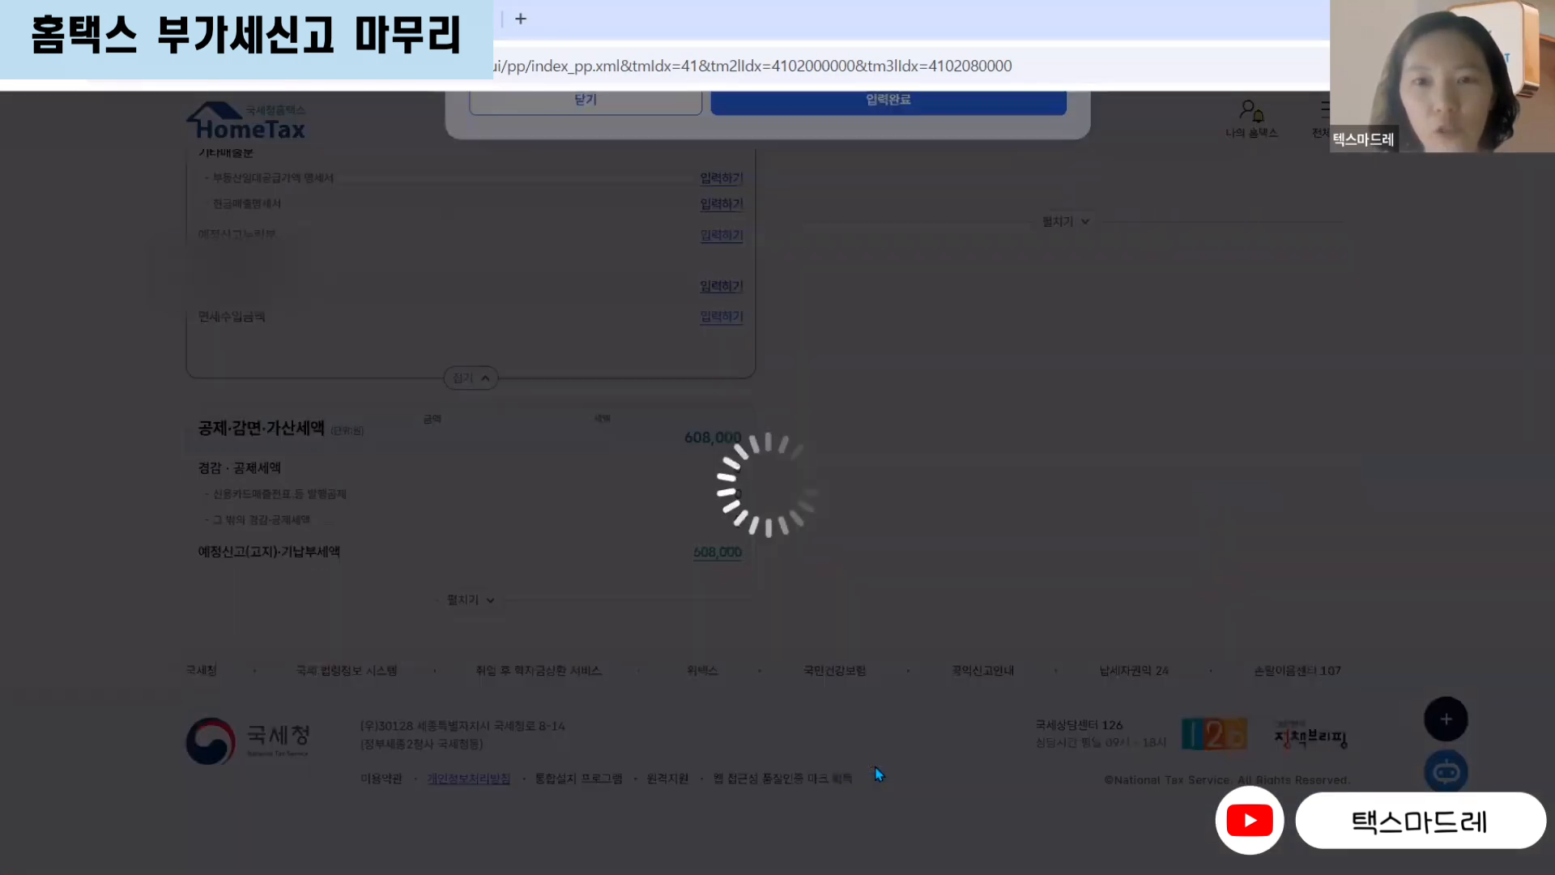
- Resume filing and have the 신용카드매출전표 등 발행세액공제 calculated automatically
{"action": "scroll", "coordinate": [936, 551], "scroll_direction": "up", "scroll_amount": 6}
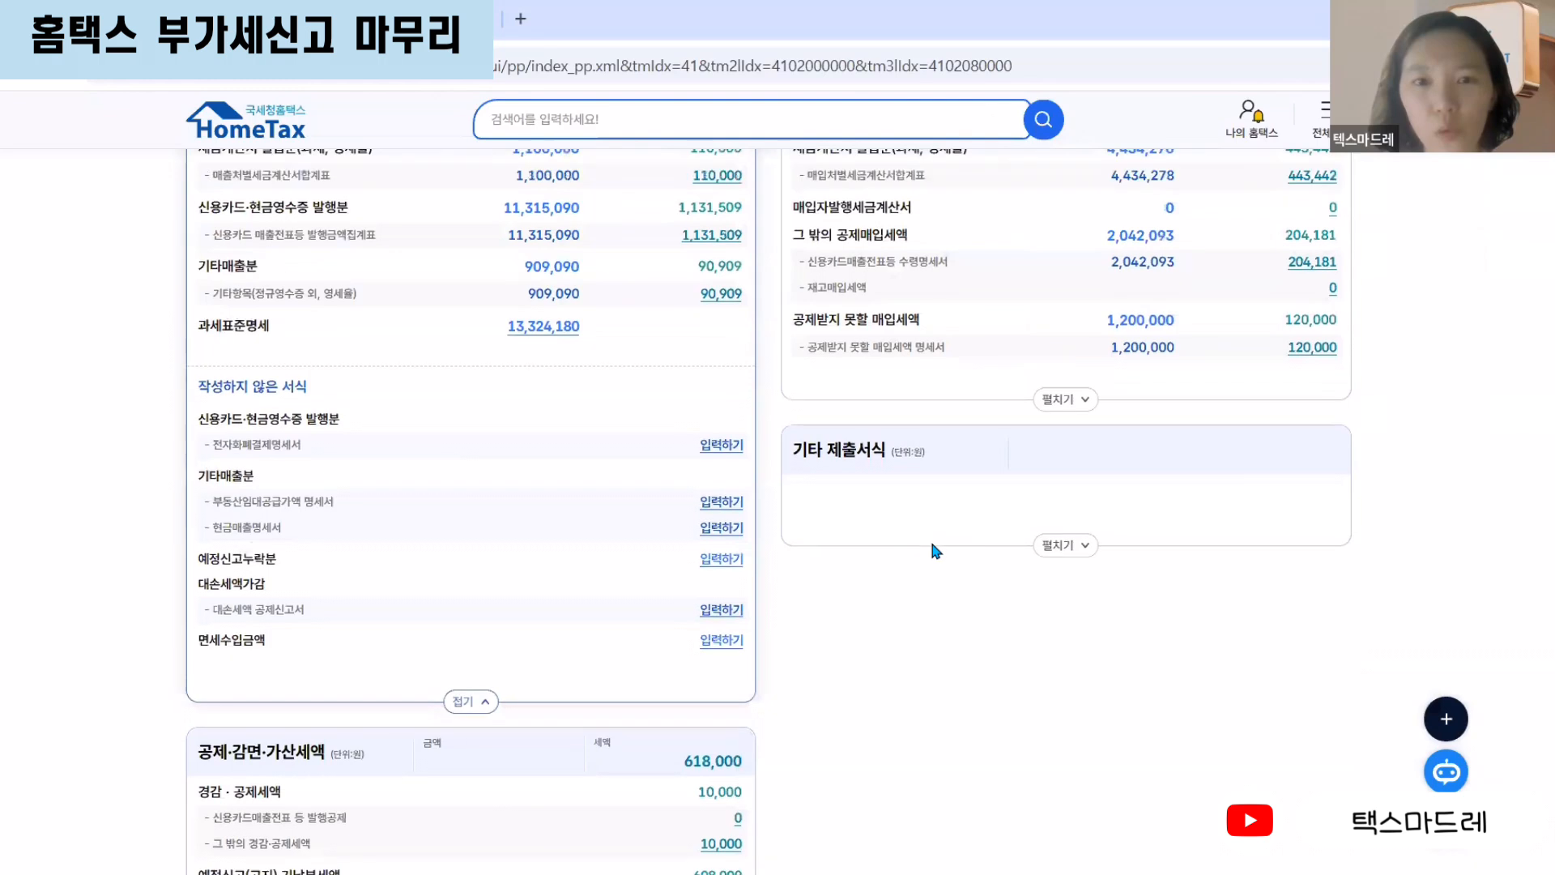
{"action": "left_click", "coordinate": [1245, 256]}
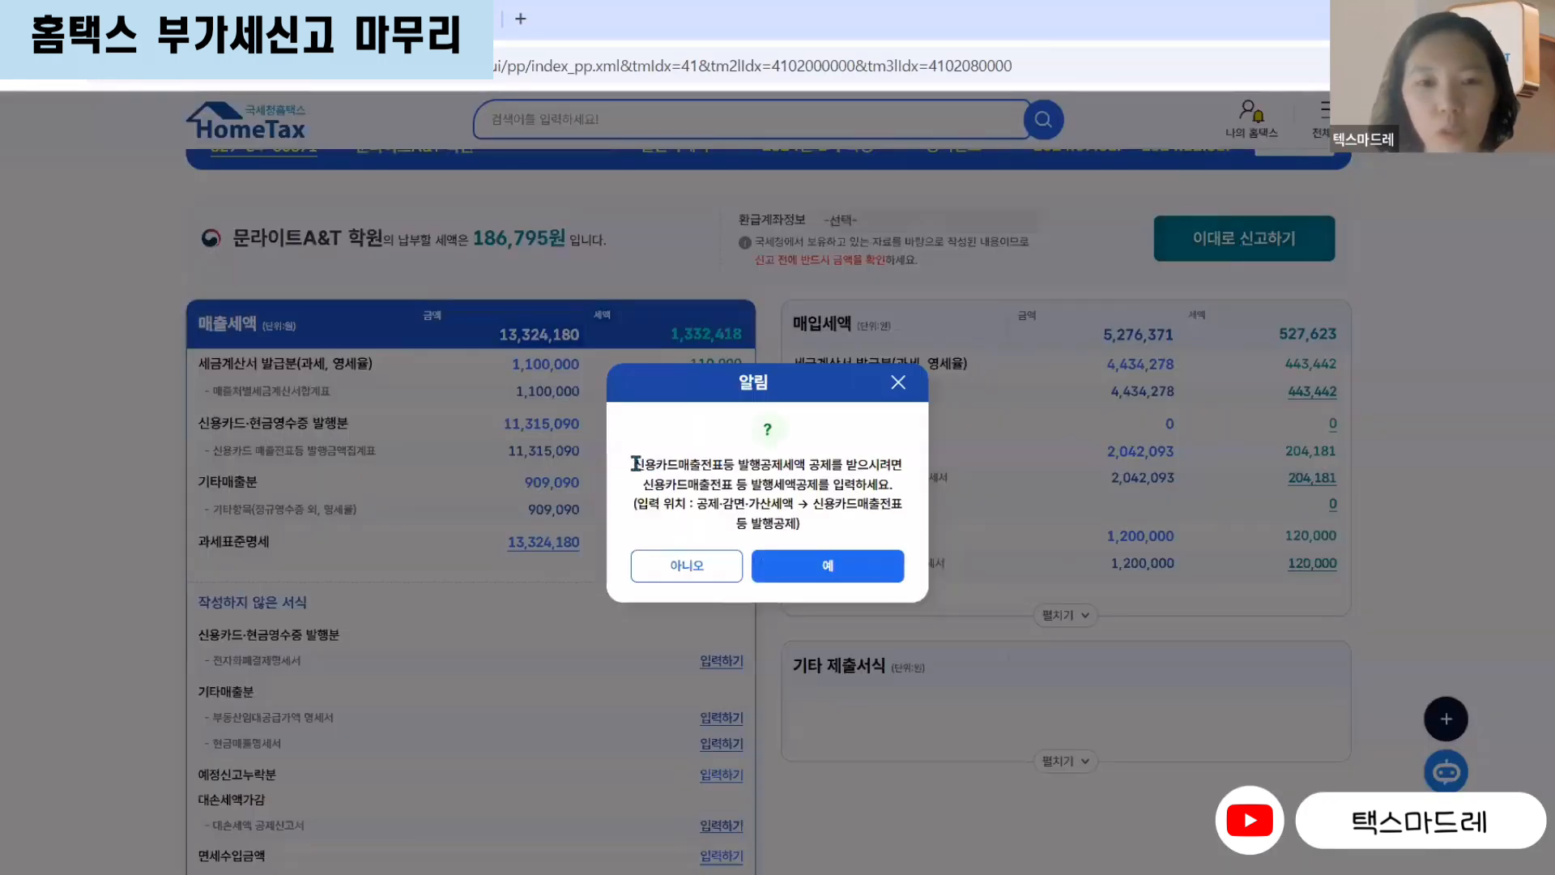
{"action": "left_click_drag", "start_coordinate": [635, 464], "coordinate": [790, 523]}
{"action": "left_click", "coordinate": [708, 473]}
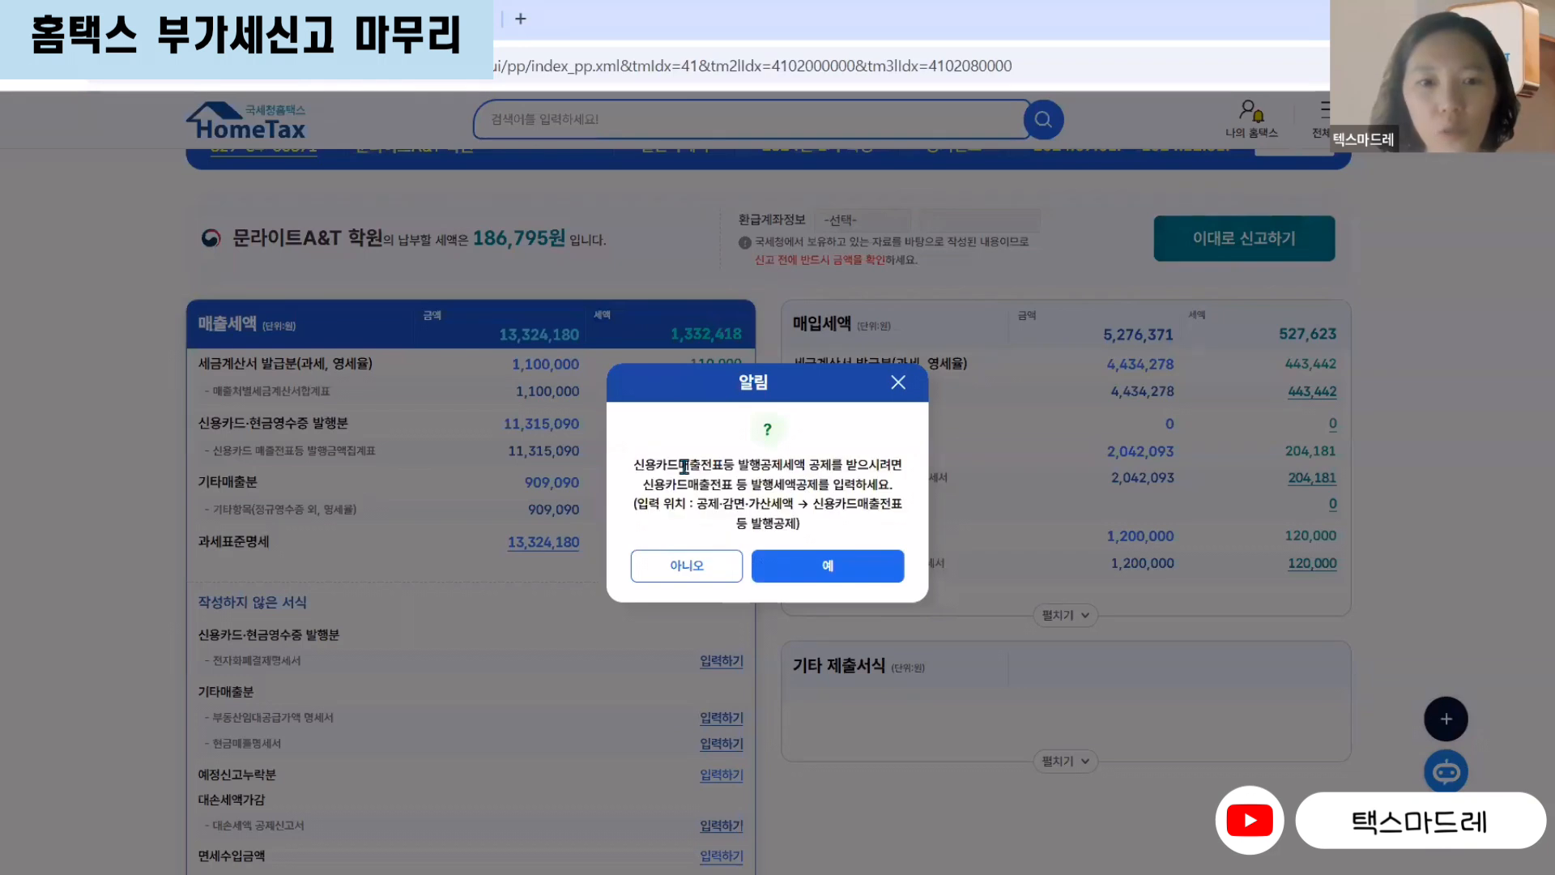
{"action": "left_click_drag", "start_coordinate": [735, 465], "coordinate": [823, 522]}
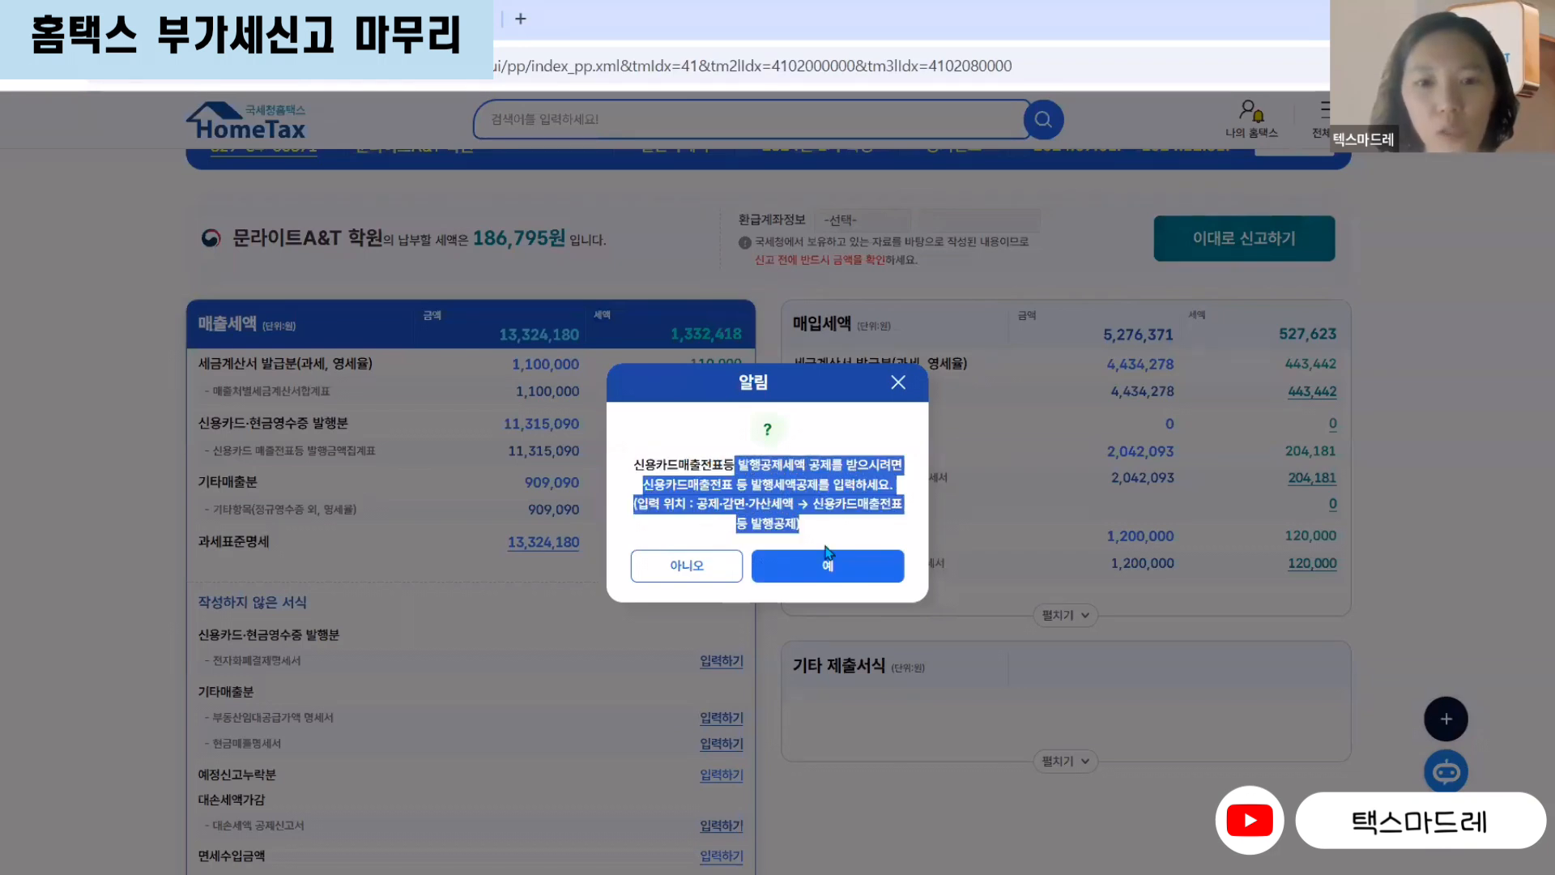
{"action": "left_click", "coordinate": [818, 571]}
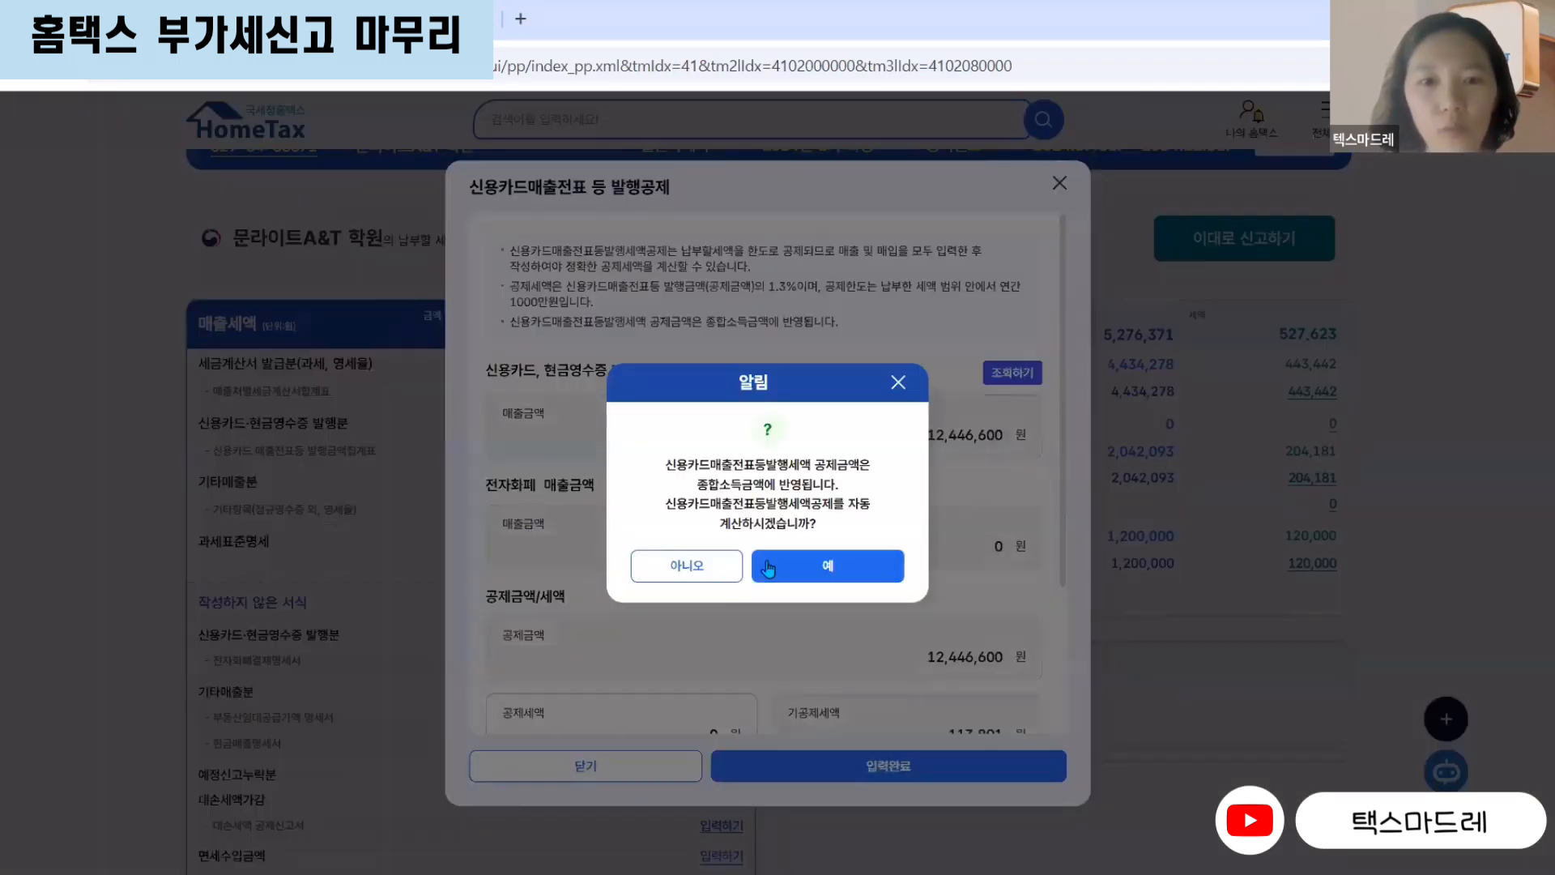
{"action": "left_click", "coordinate": [813, 562]}
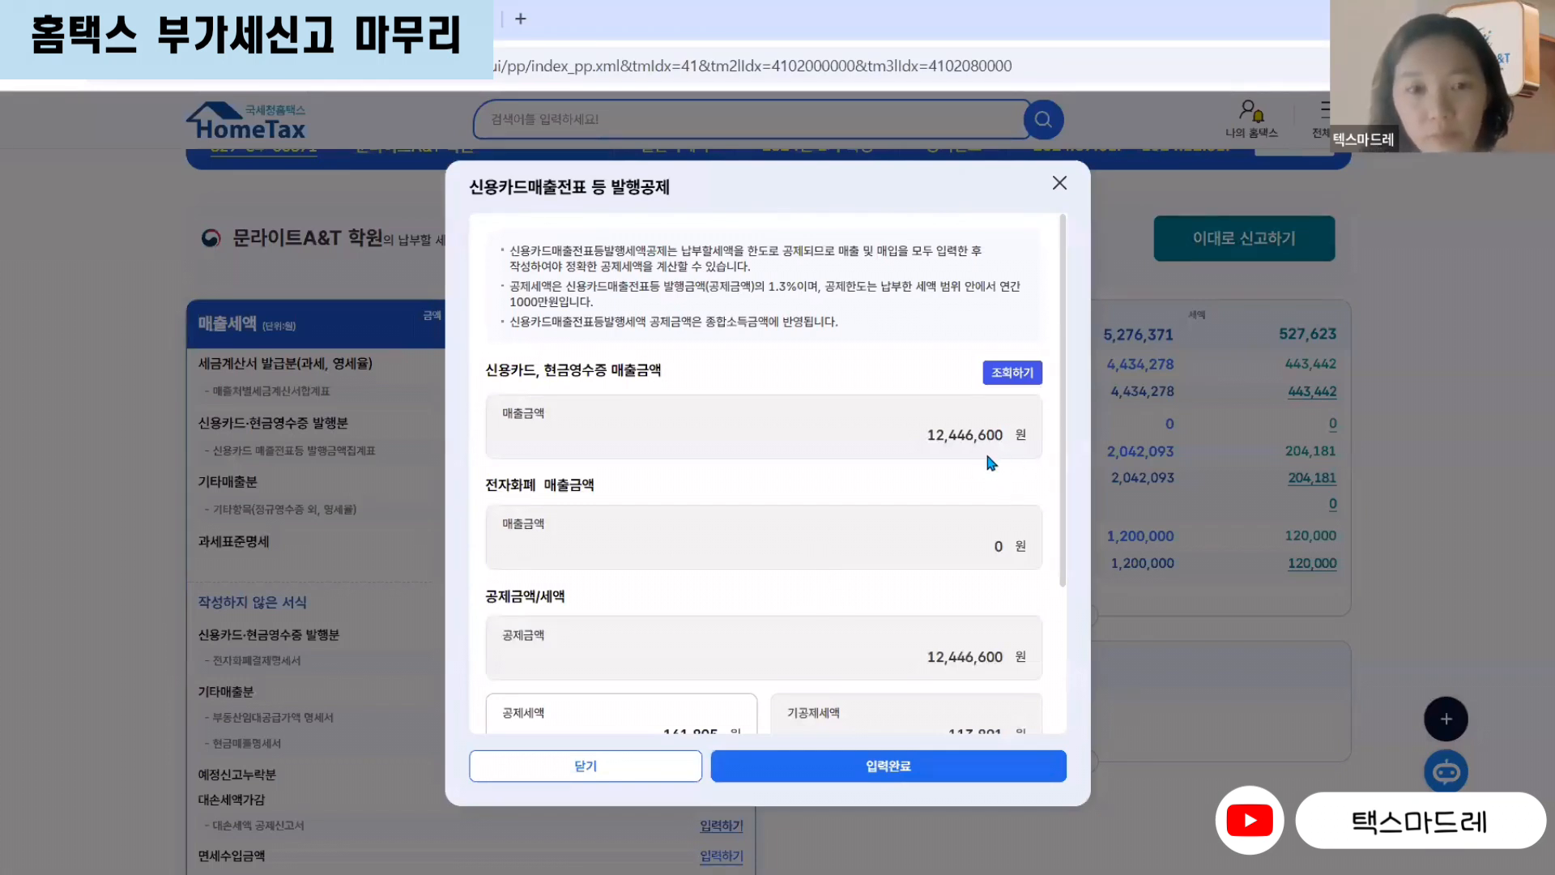
- Review the 신용카드매출전표 등 발행공제 form and save it with a 공제세액 of 161,805원
{"action": "scroll", "coordinate": [948, 460], "scroll_direction": "down", "scroll_amount": 1}
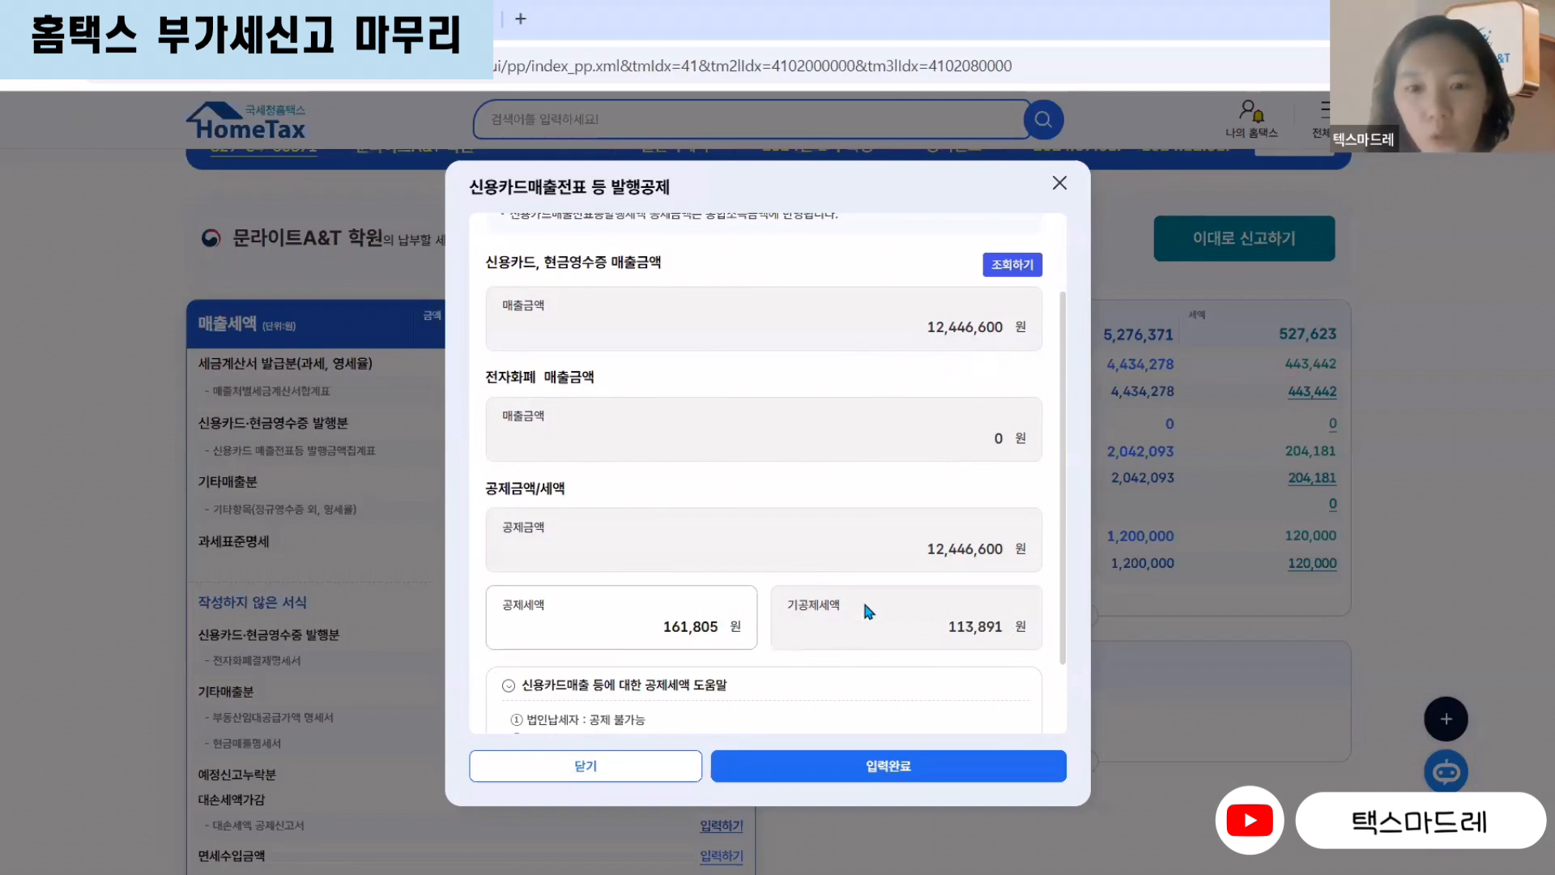
{"action": "scroll", "coordinate": [867, 612], "scroll_direction": "down", "scroll_amount": 1}
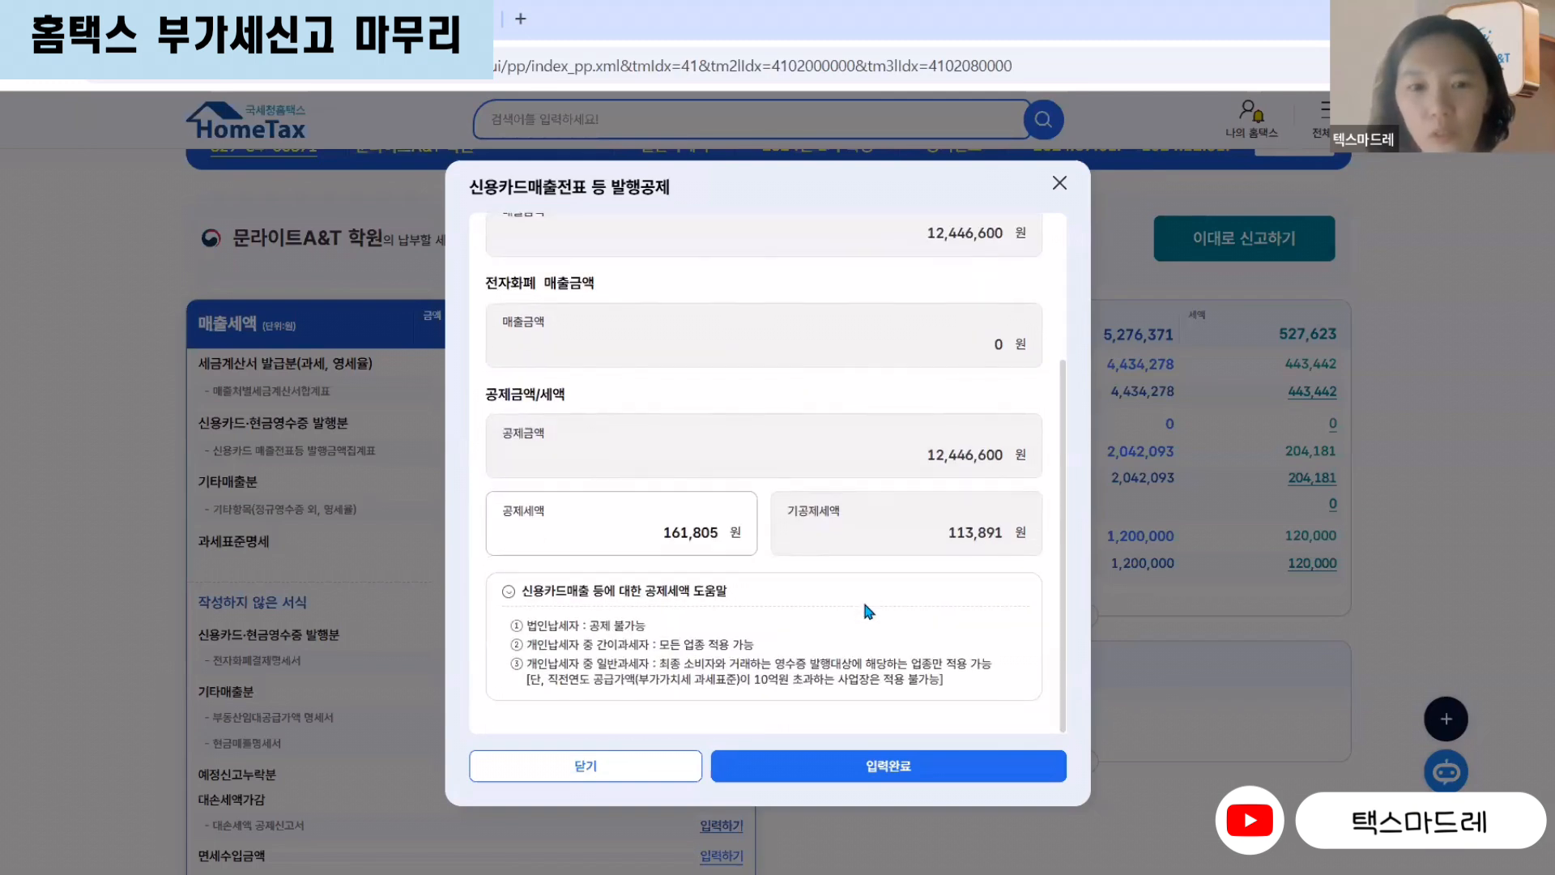
{"action": "left_click", "coordinate": [896, 776]}
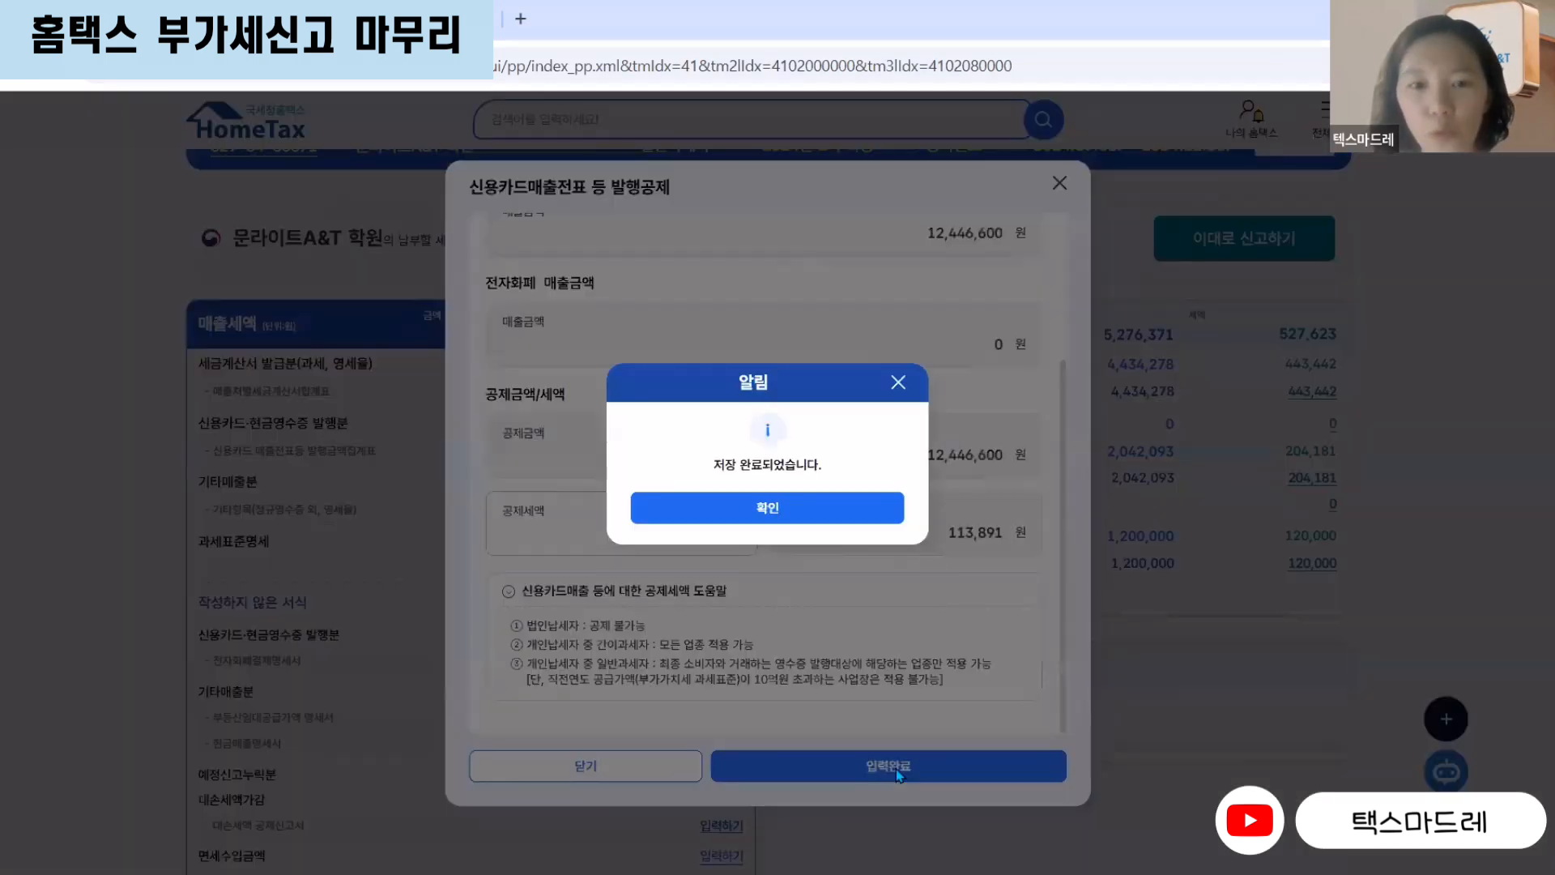
{"action": "left_click", "coordinate": [825, 509]}
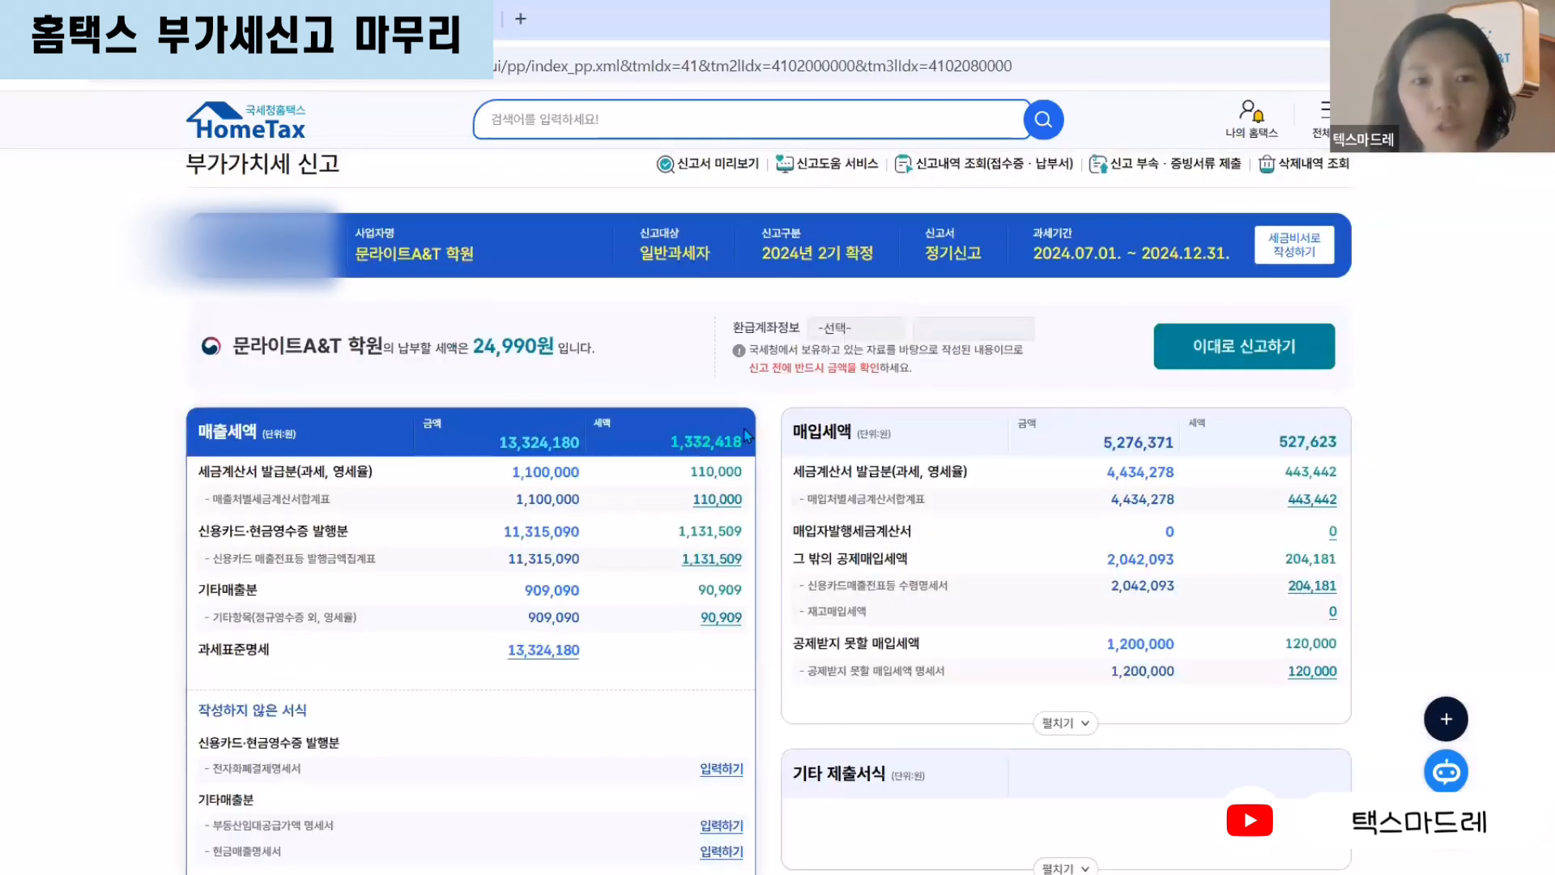
- Save the completed VAT return and proceed to submission without viewing the 경고/안내 messages
{"action": "left_click", "coordinate": [1246, 357]}
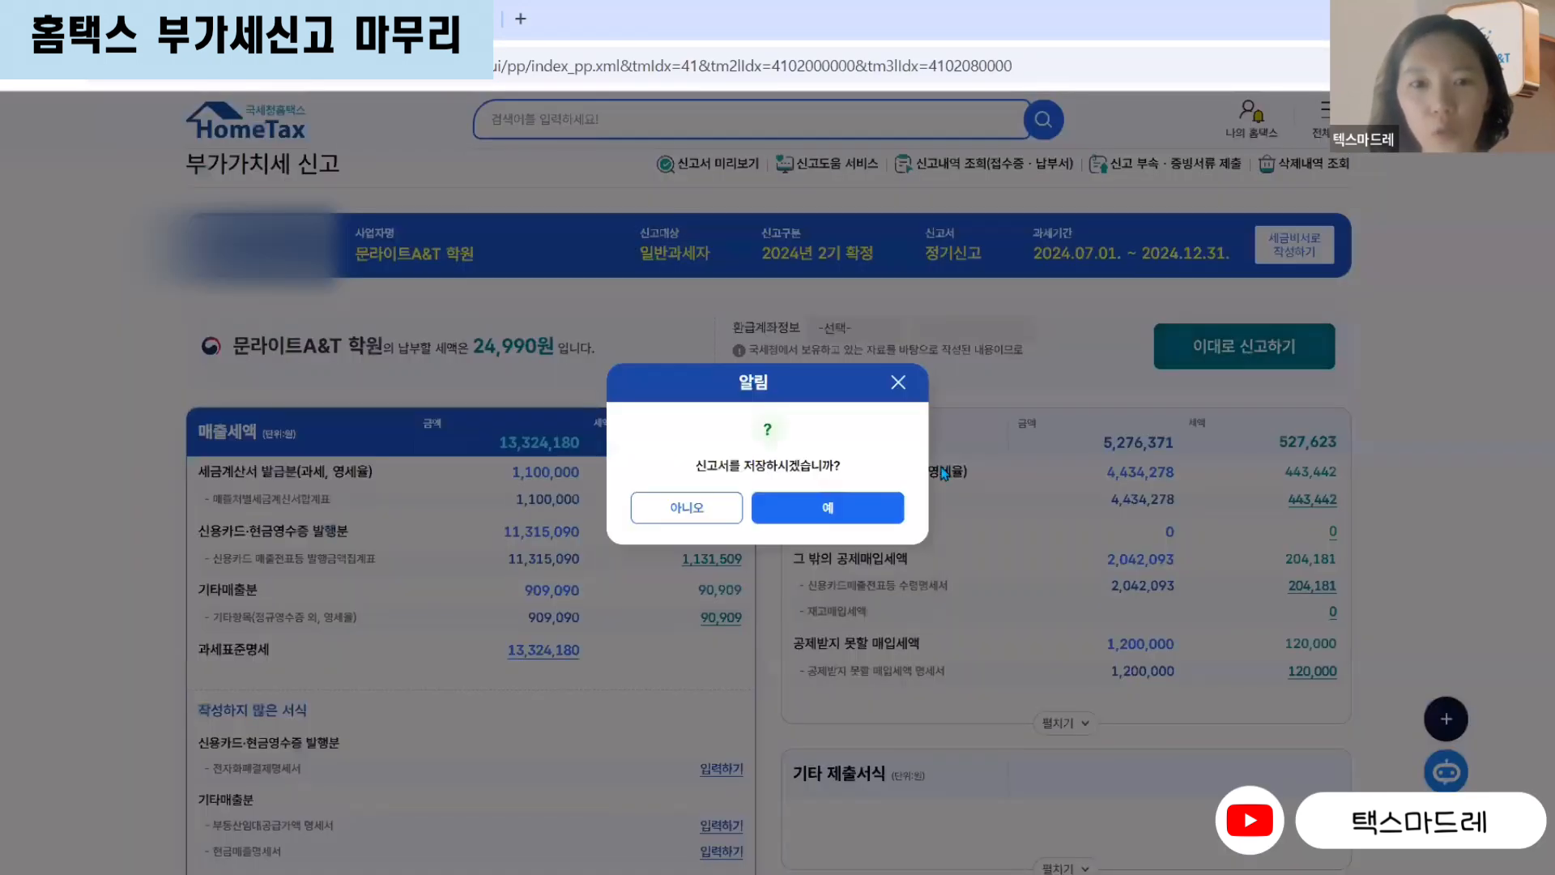
{"action": "left_click", "coordinate": [826, 512]}
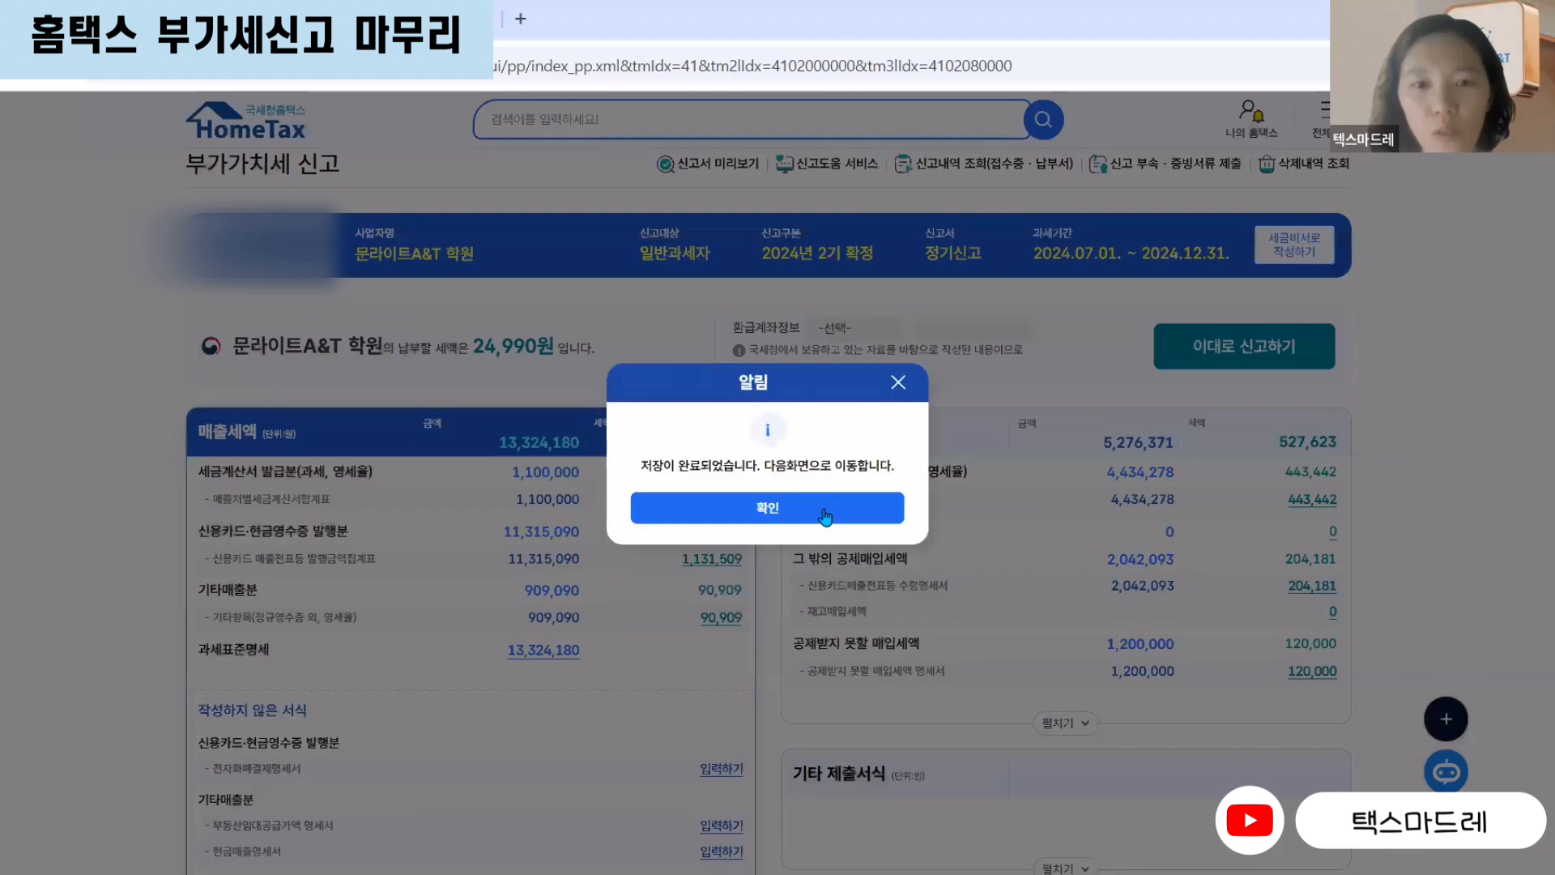
{"action": "left_click", "coordinate": [824, 513]}
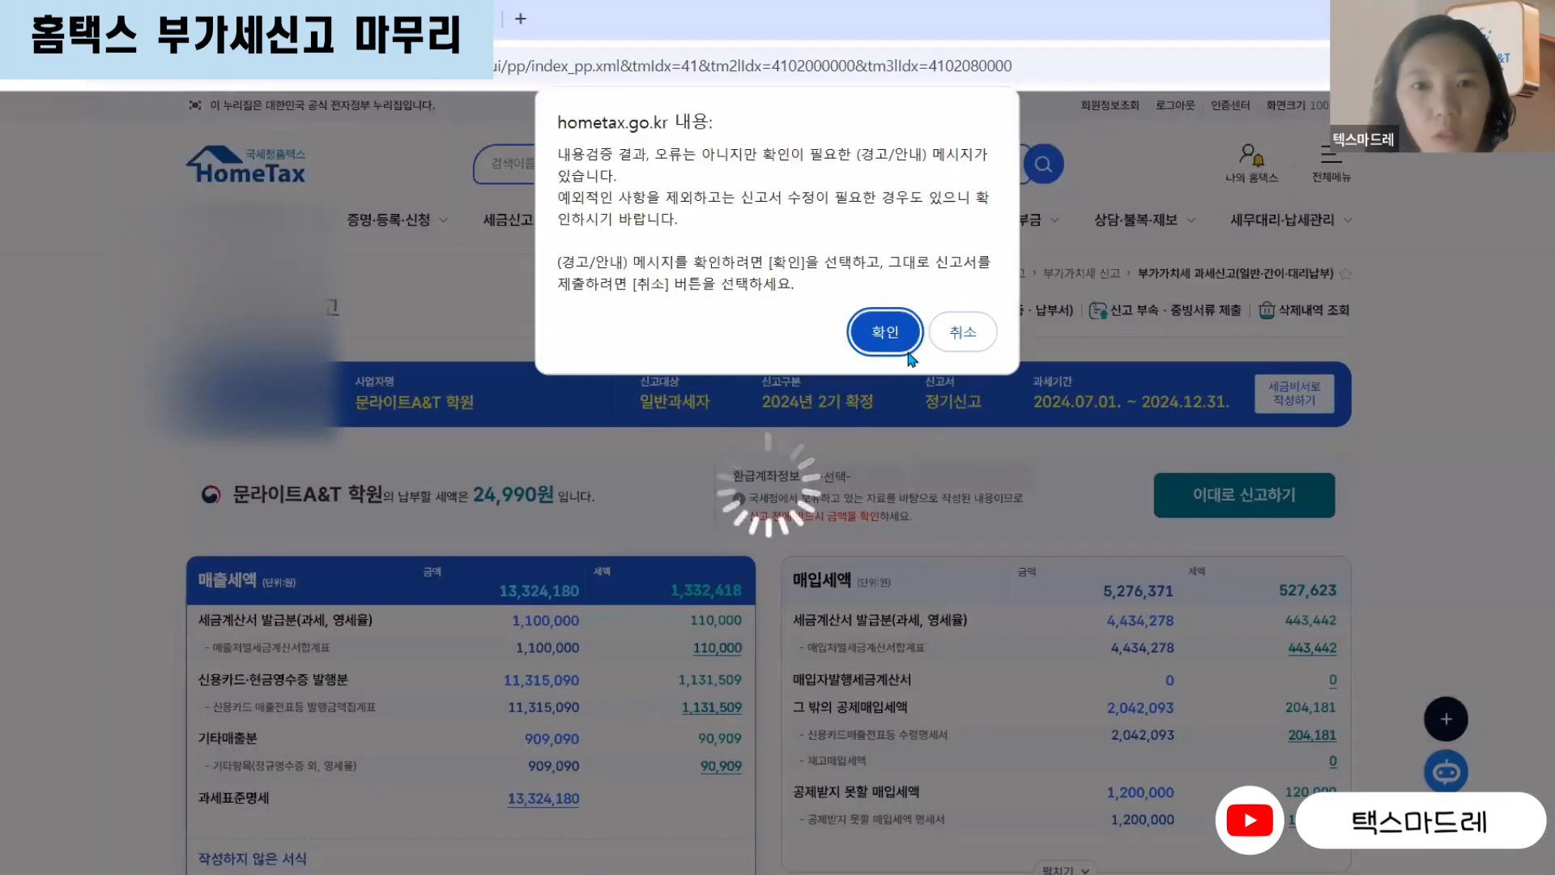
{"action": "left_click", "coordinate": [962, 334]}
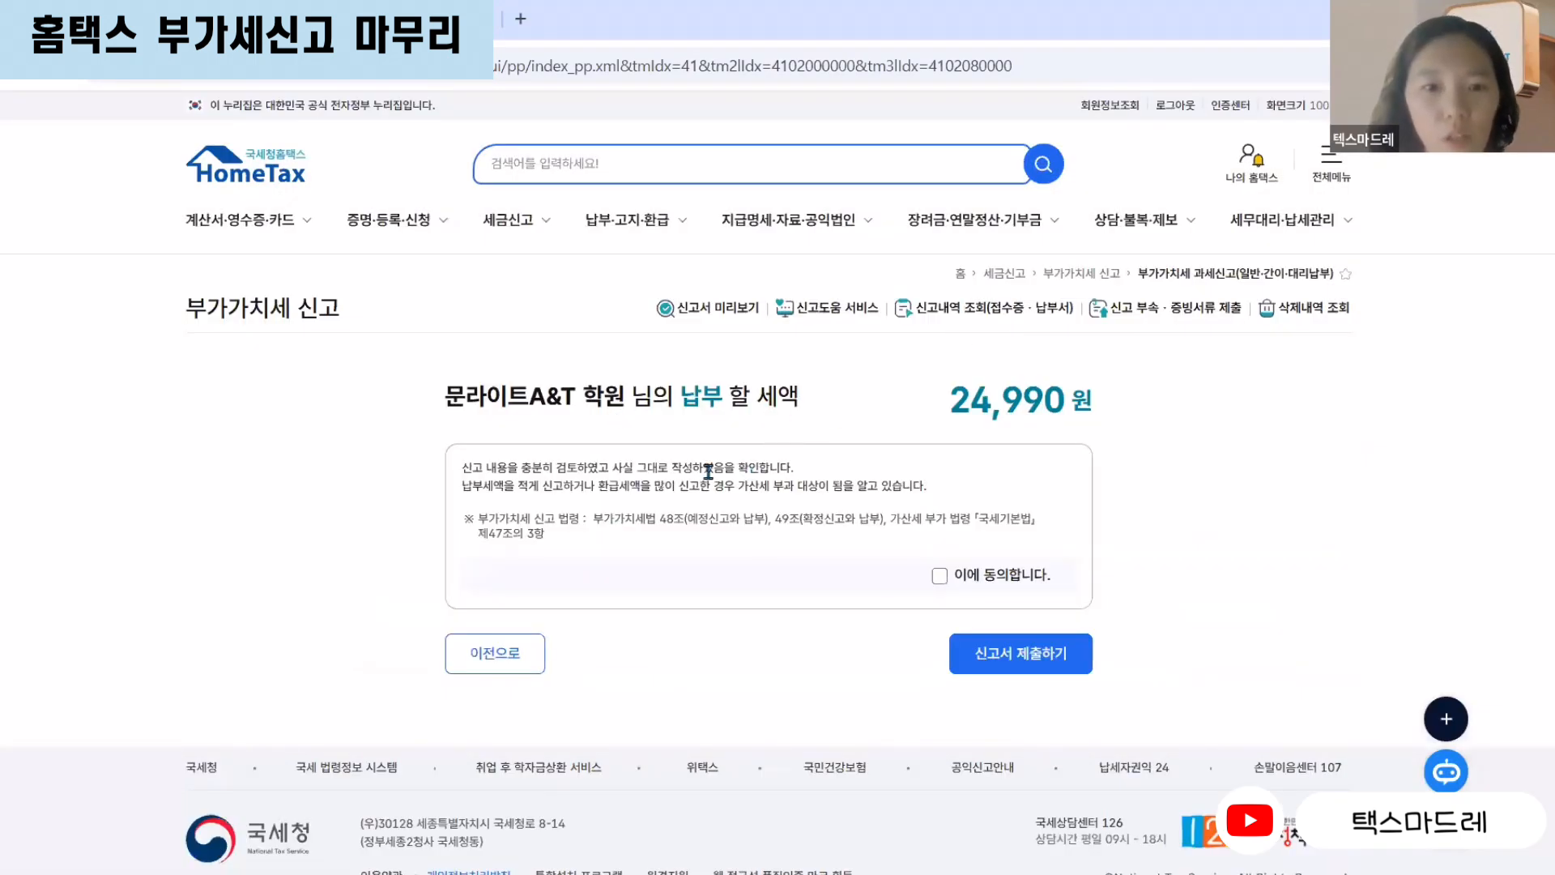
- Read and agree to the filing declaration, and submit the VAT return
{"action": "left_click_drag", "start_coordinate": [461, 467], "coordinate": [1005, 501]}
{"action": "left_click", "coordinate": [985, 502]}
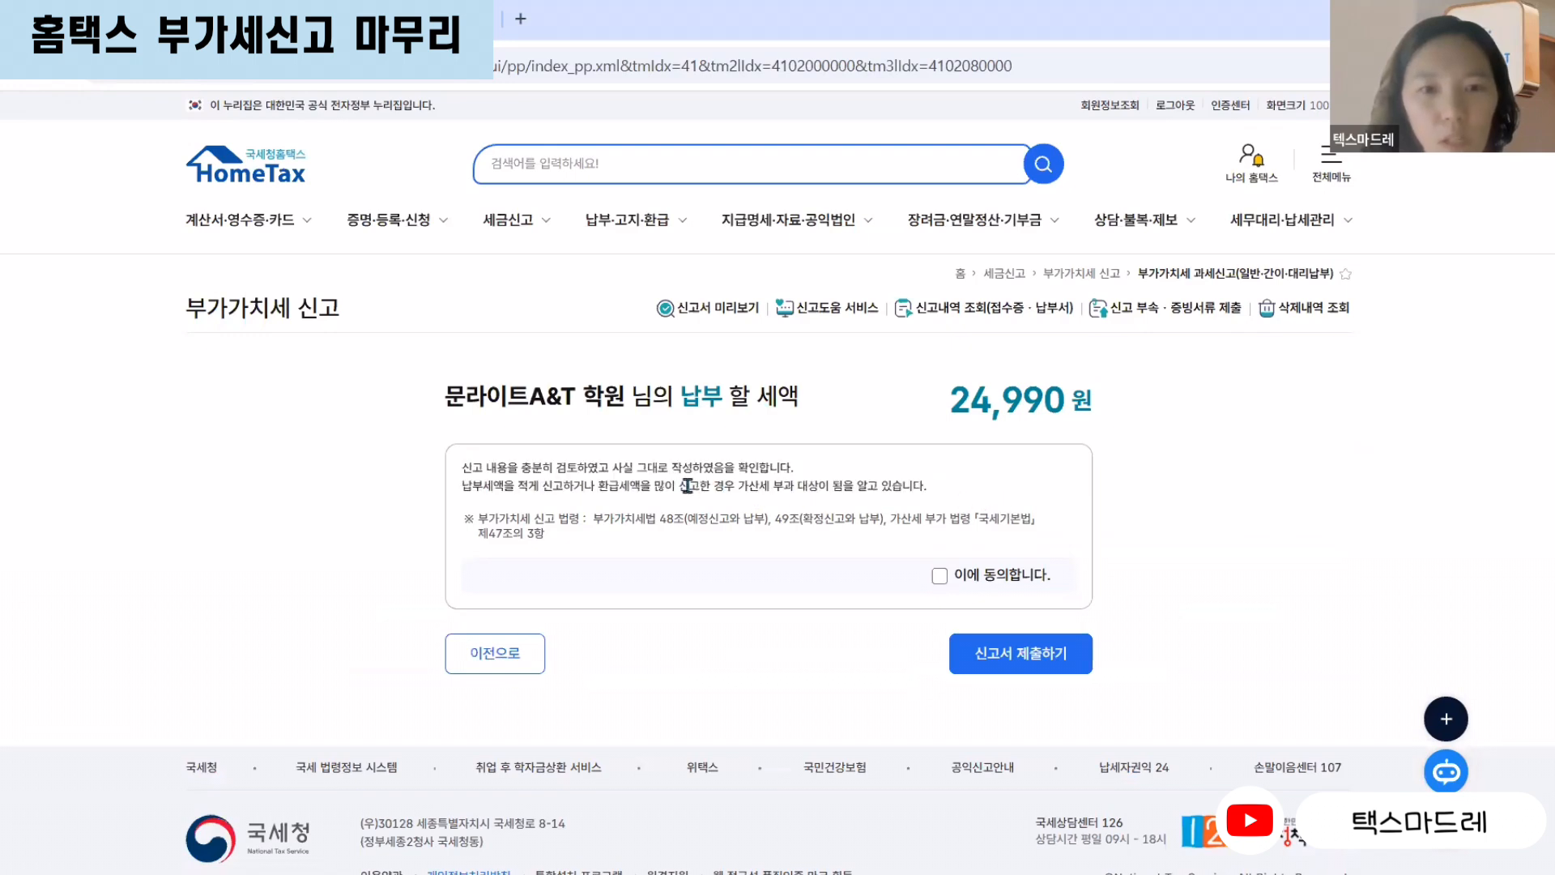
{"action": "left_click_drag", "start_coordinate": [455, 486], "coordinate": [977, 496]}
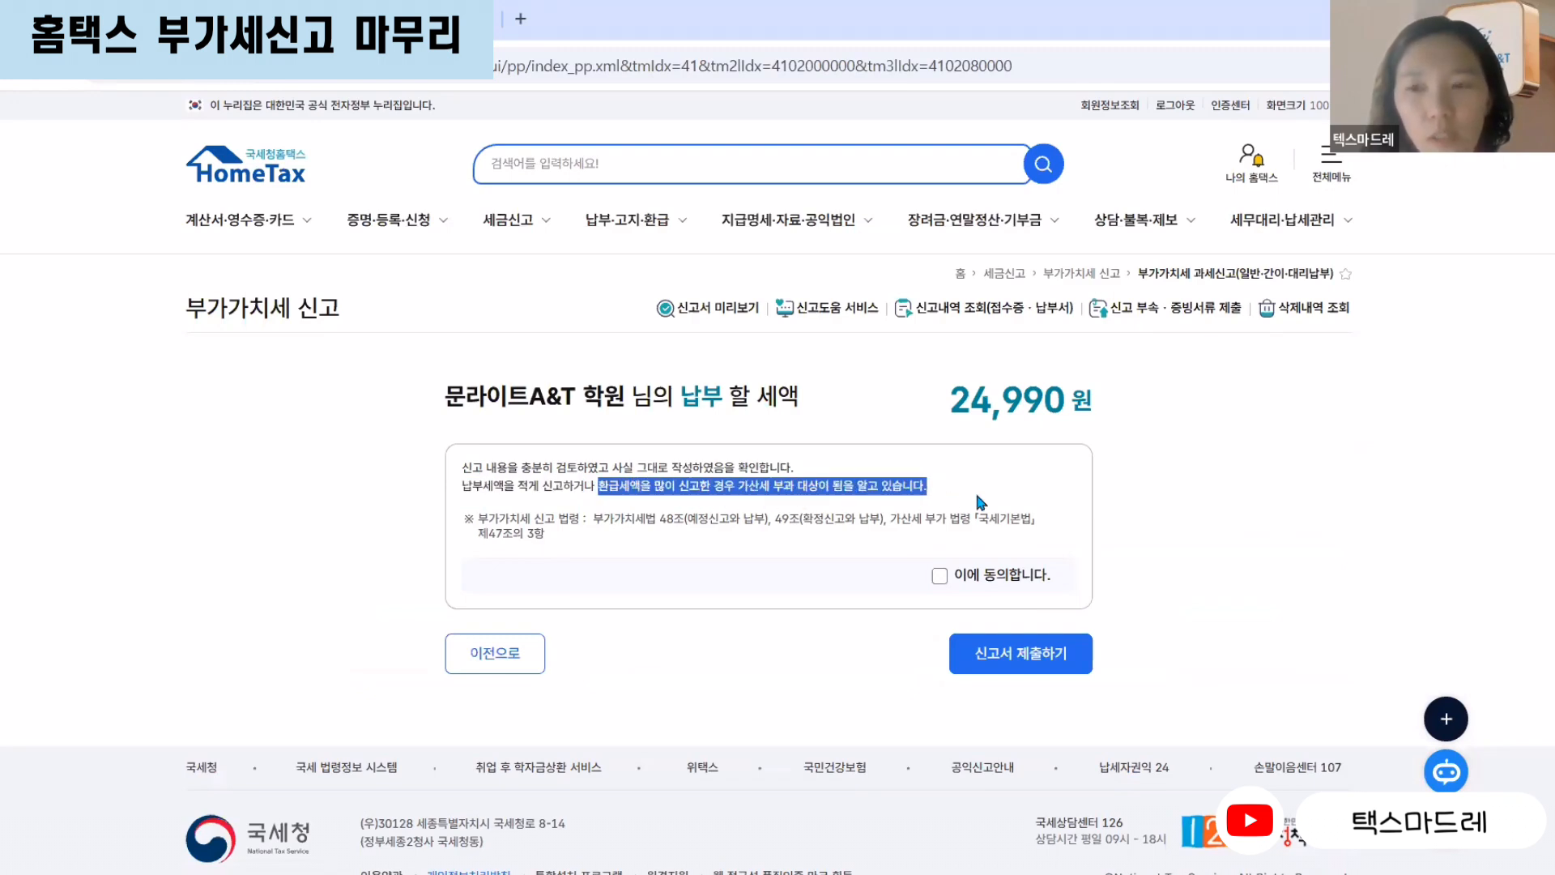
{"action": "left_click", "coordinate": [977, 498]}
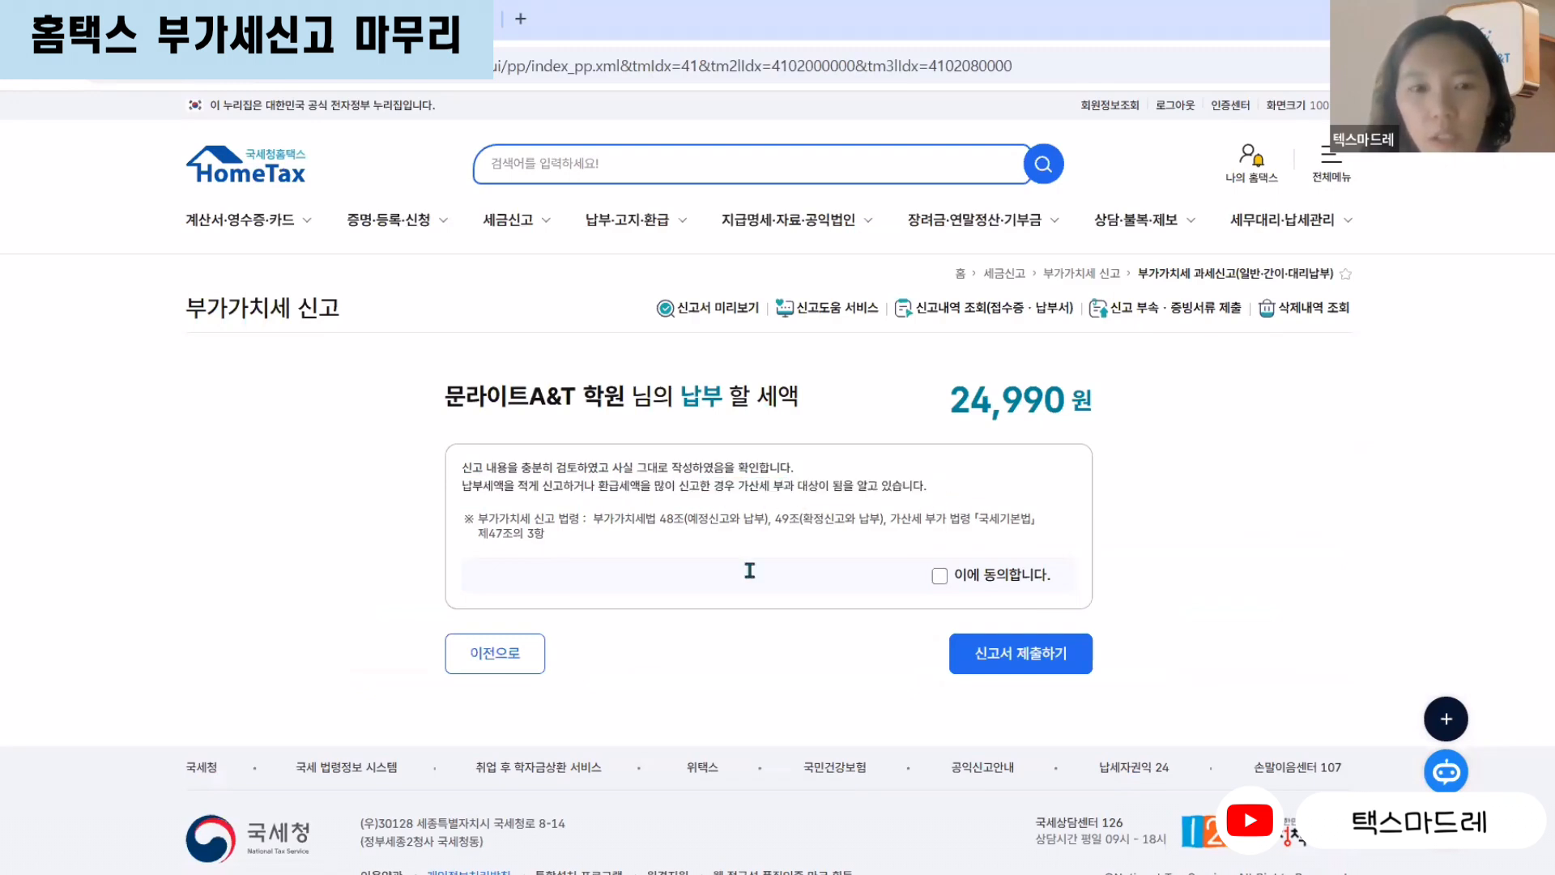
{"action": "left_click", "coordinate": [938, 578]}
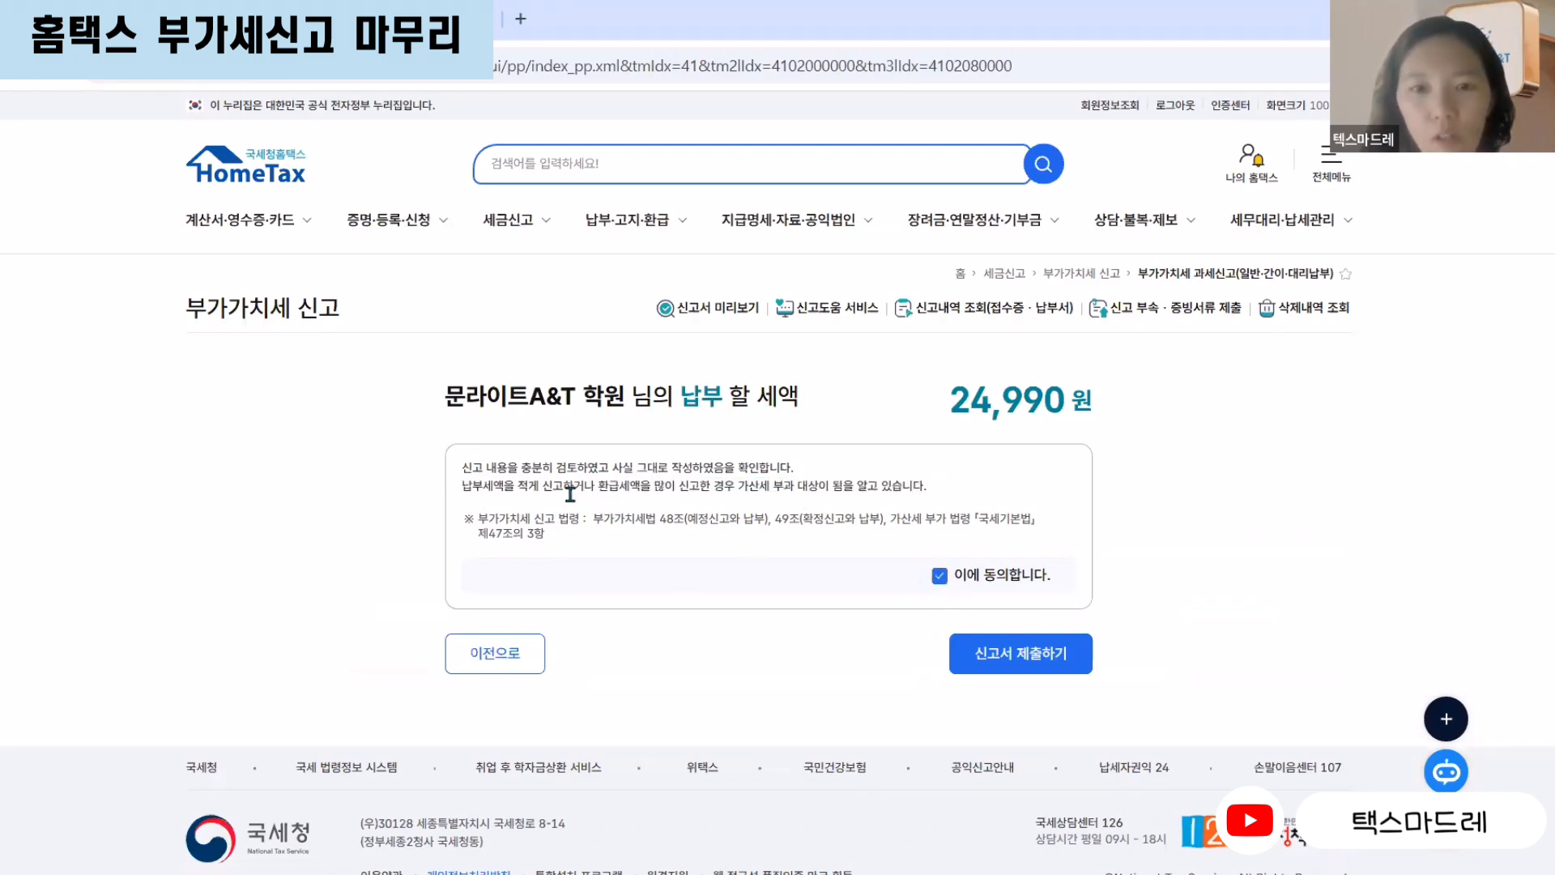
{"action": "left_click", "coordinate": [1033, 663]}
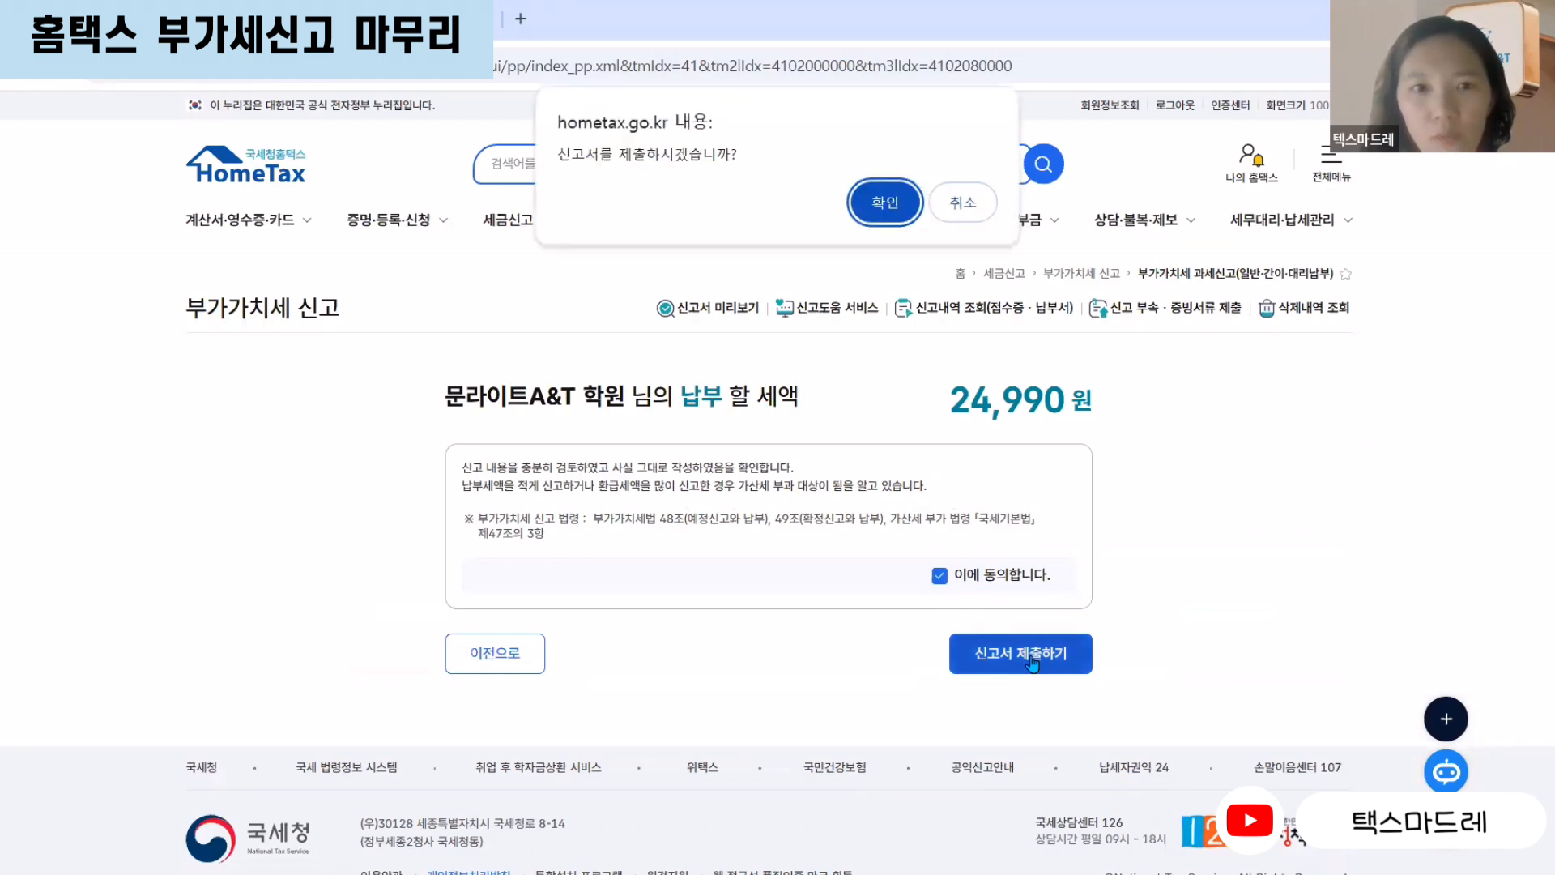
{"action": "left_click", "coordinate": [885, 204]}
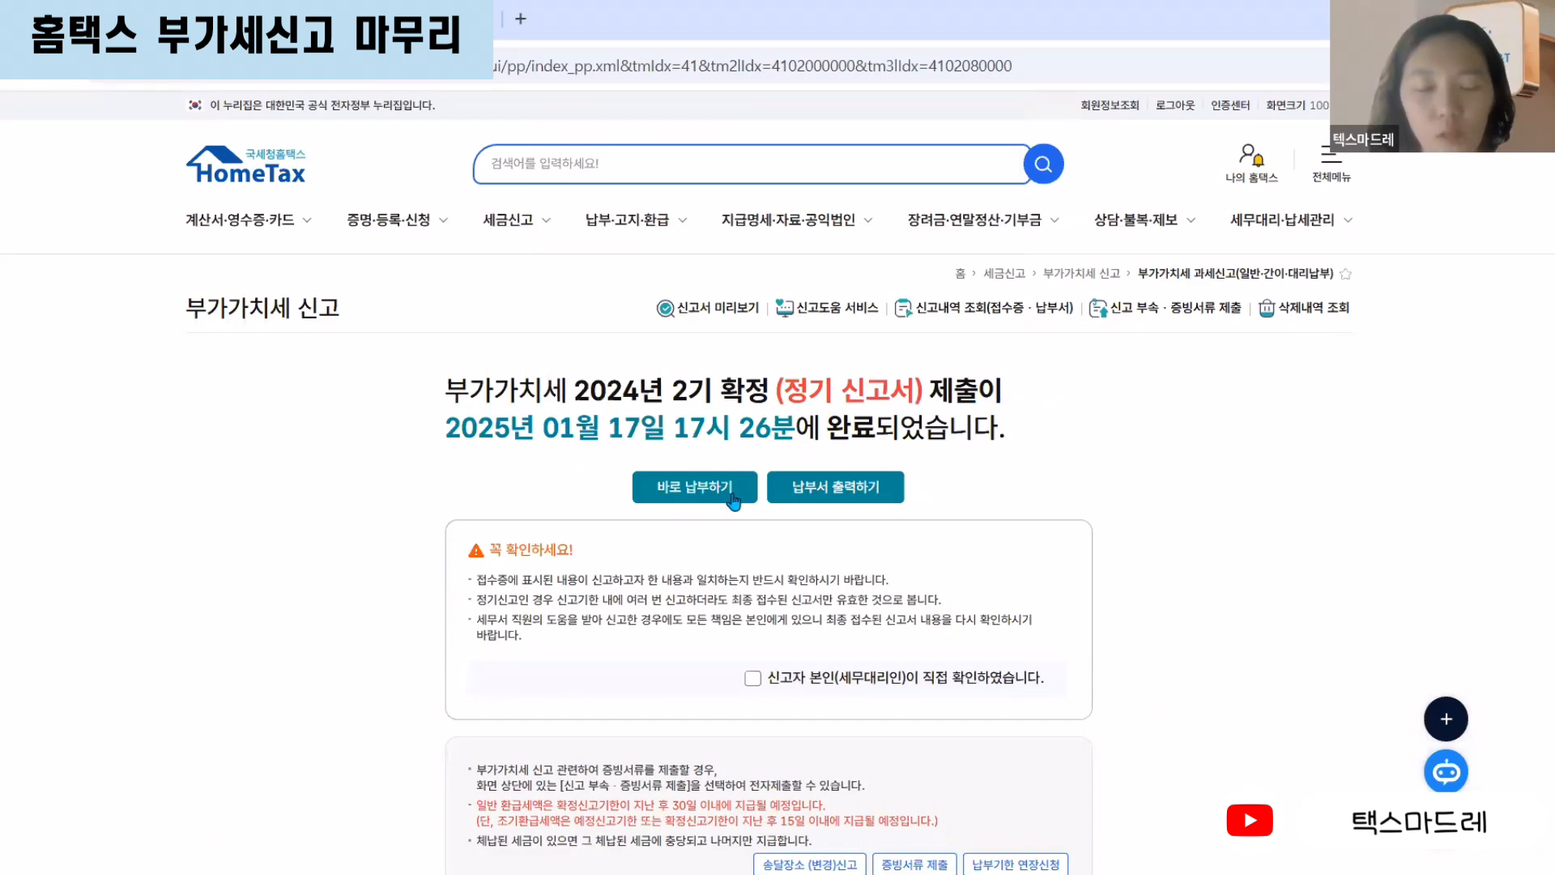
- Read the 꼭 확인하세요 notices and tick the statement that the filer personally checked the submission
{"action": "scroll", "coordinate": [830, 533], "scroll_direction": "down", "scroll_amount": 2}
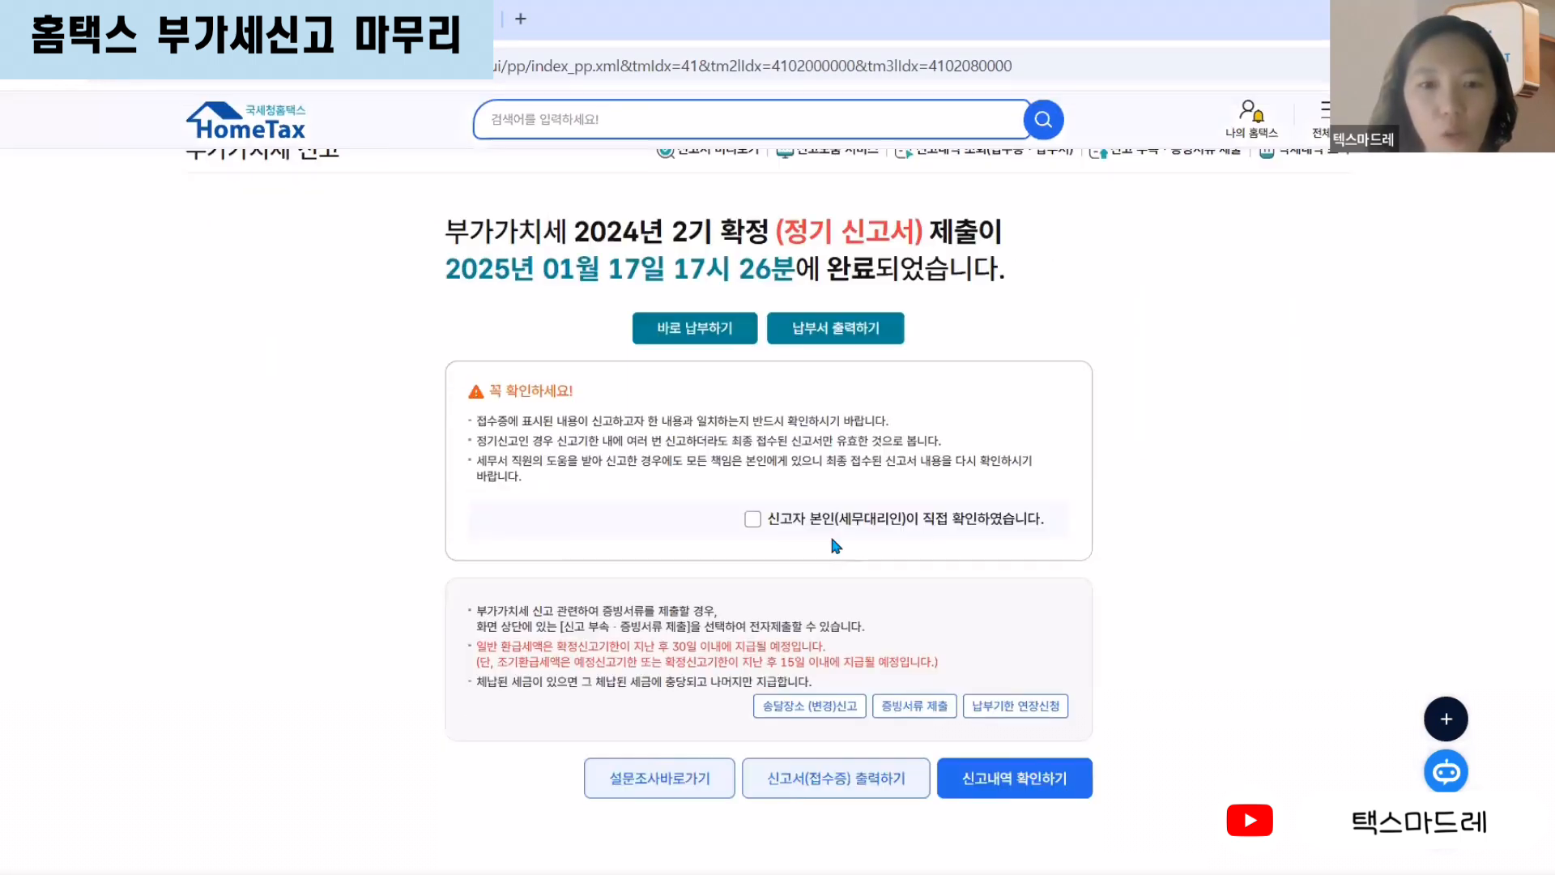
{"action": "left_click_drag", "start_coordinate": [476, 421], "coordinate": [892, 423]}
{"action": "left_click", "coordinate": [666, 444]}
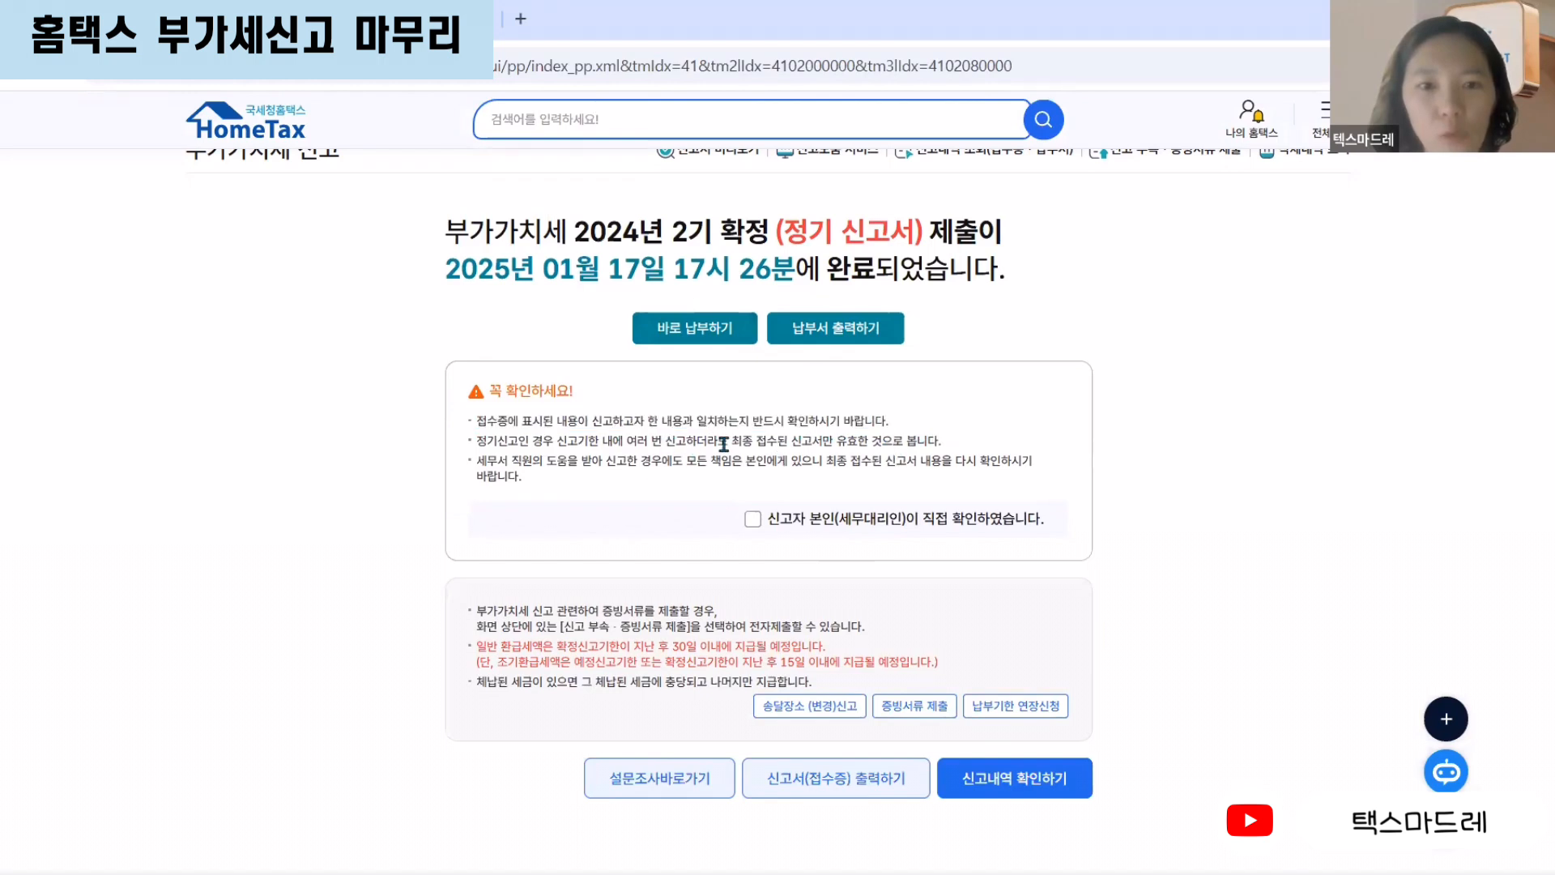
{"action": "left_click_drag", "start_coordinate": [727, 441], "coordinate": [974, 451]}
{"action": "left_click", "coordinate": [968, 448]}
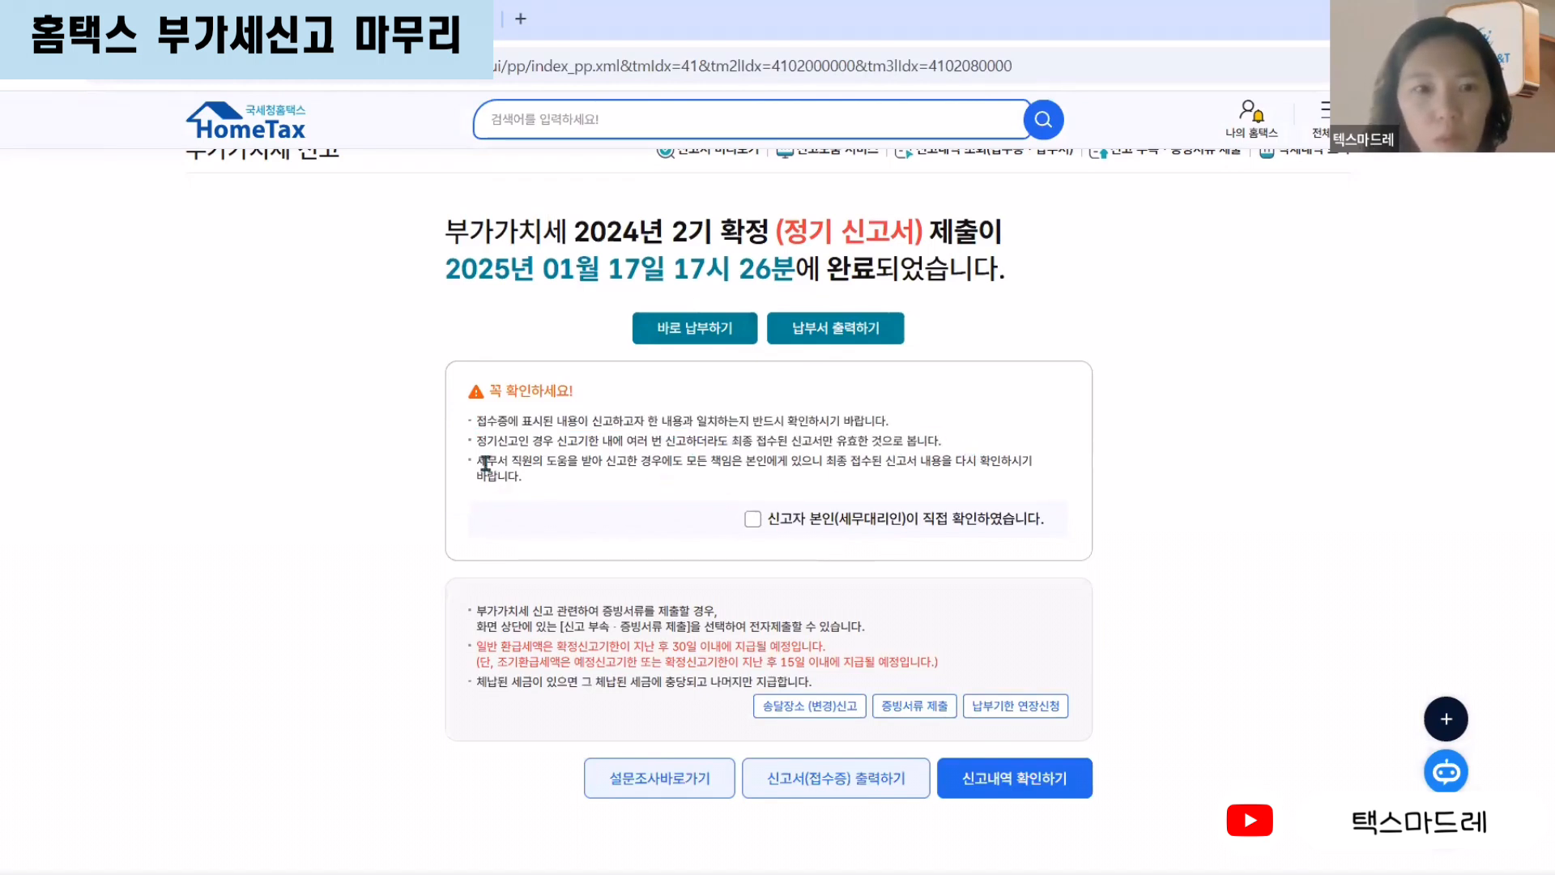
{"action": "left_click_drag", "start_coordinate": [478, 460], "coordinate": [1037, 481]}
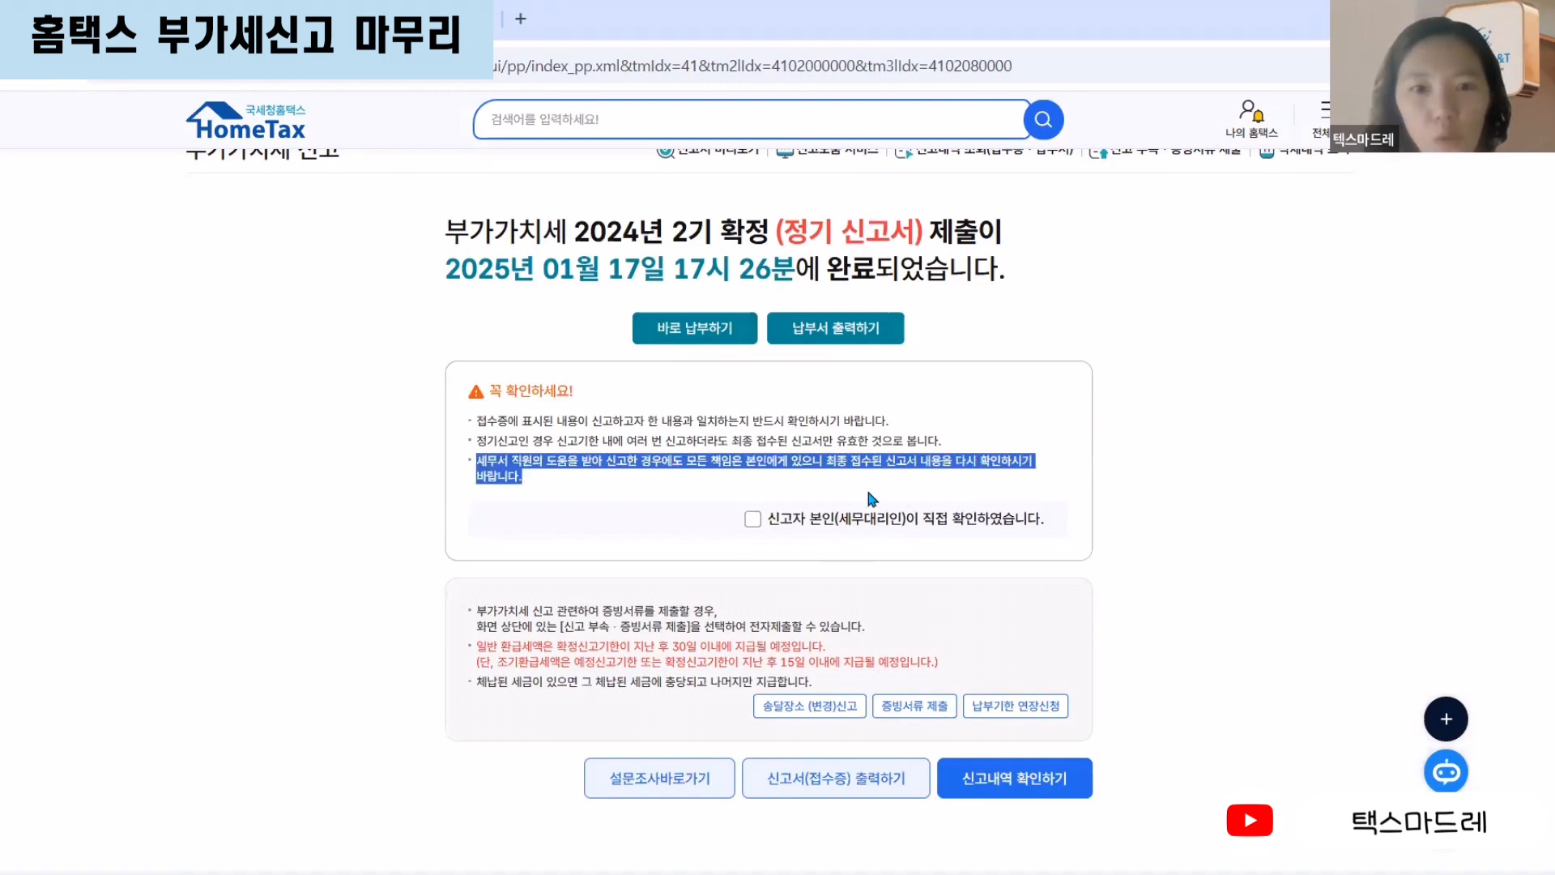
{"action": "left_click", "coordinate": [703, 479]}
{"action": "left_click_drag", "start_coordinate": [686, 460], "coordinate": [767, 460]}
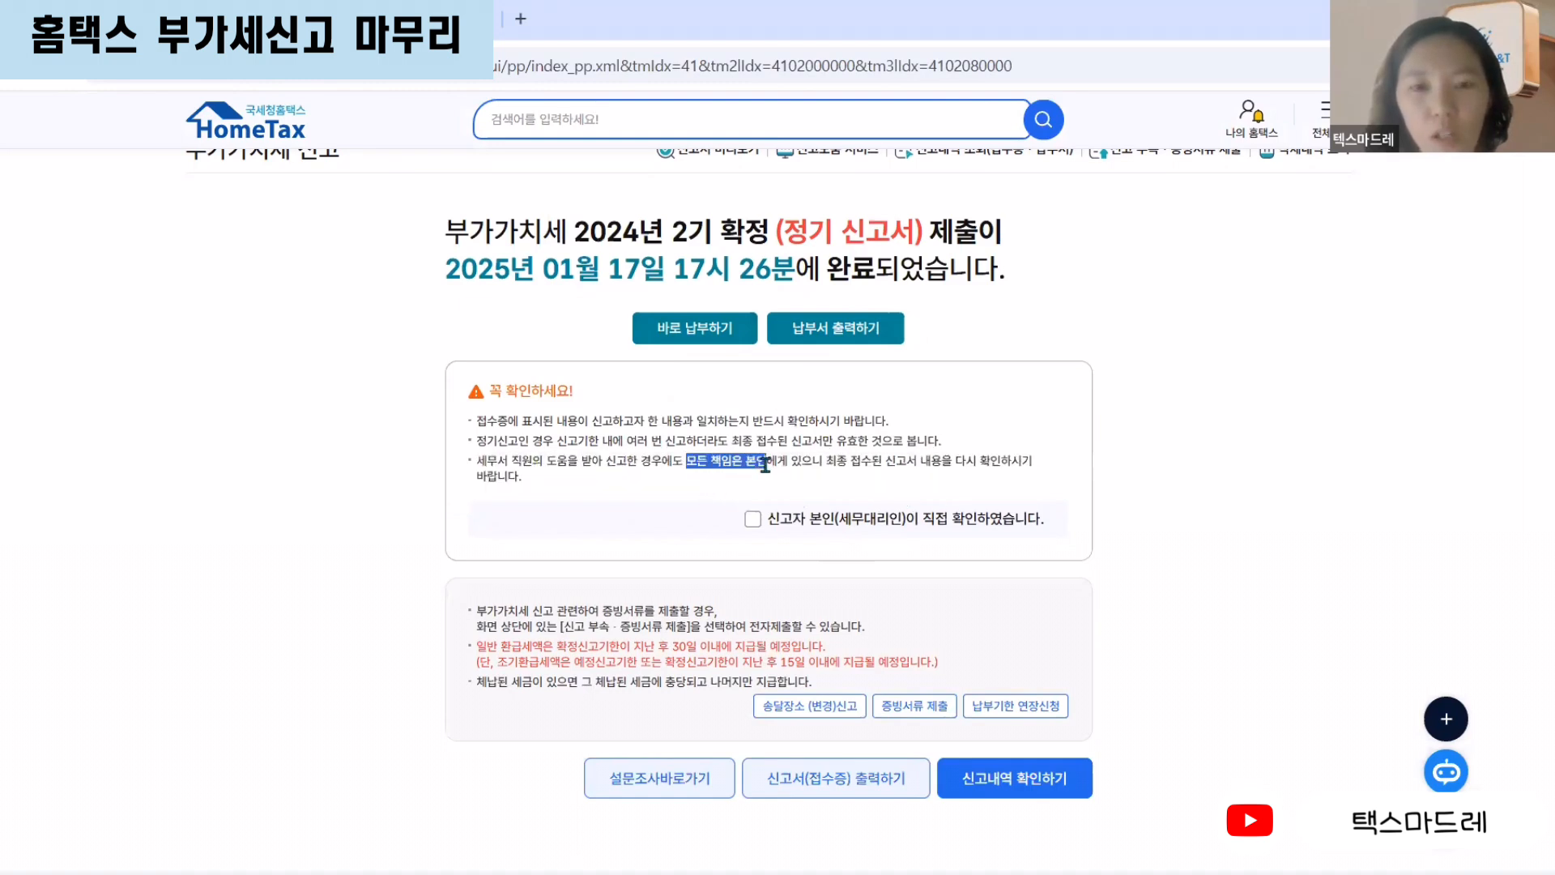
{"action": "left_click", "coordinate": [626, 486]}
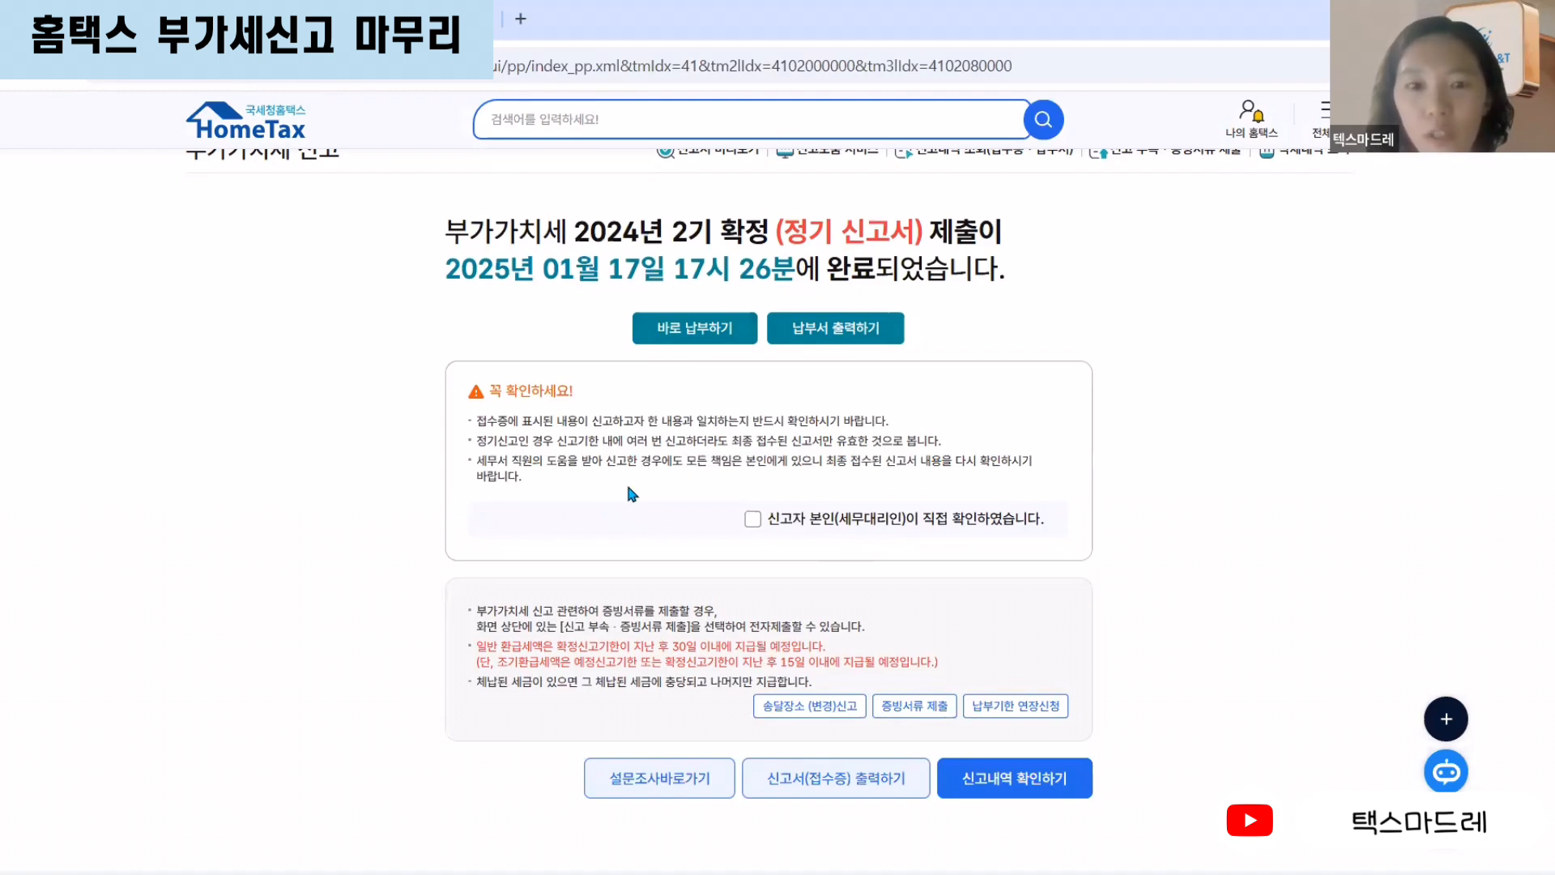
{"action": "left_click_drag", "start_coordinate": [687, 461], "coordinate": [772, 462]}
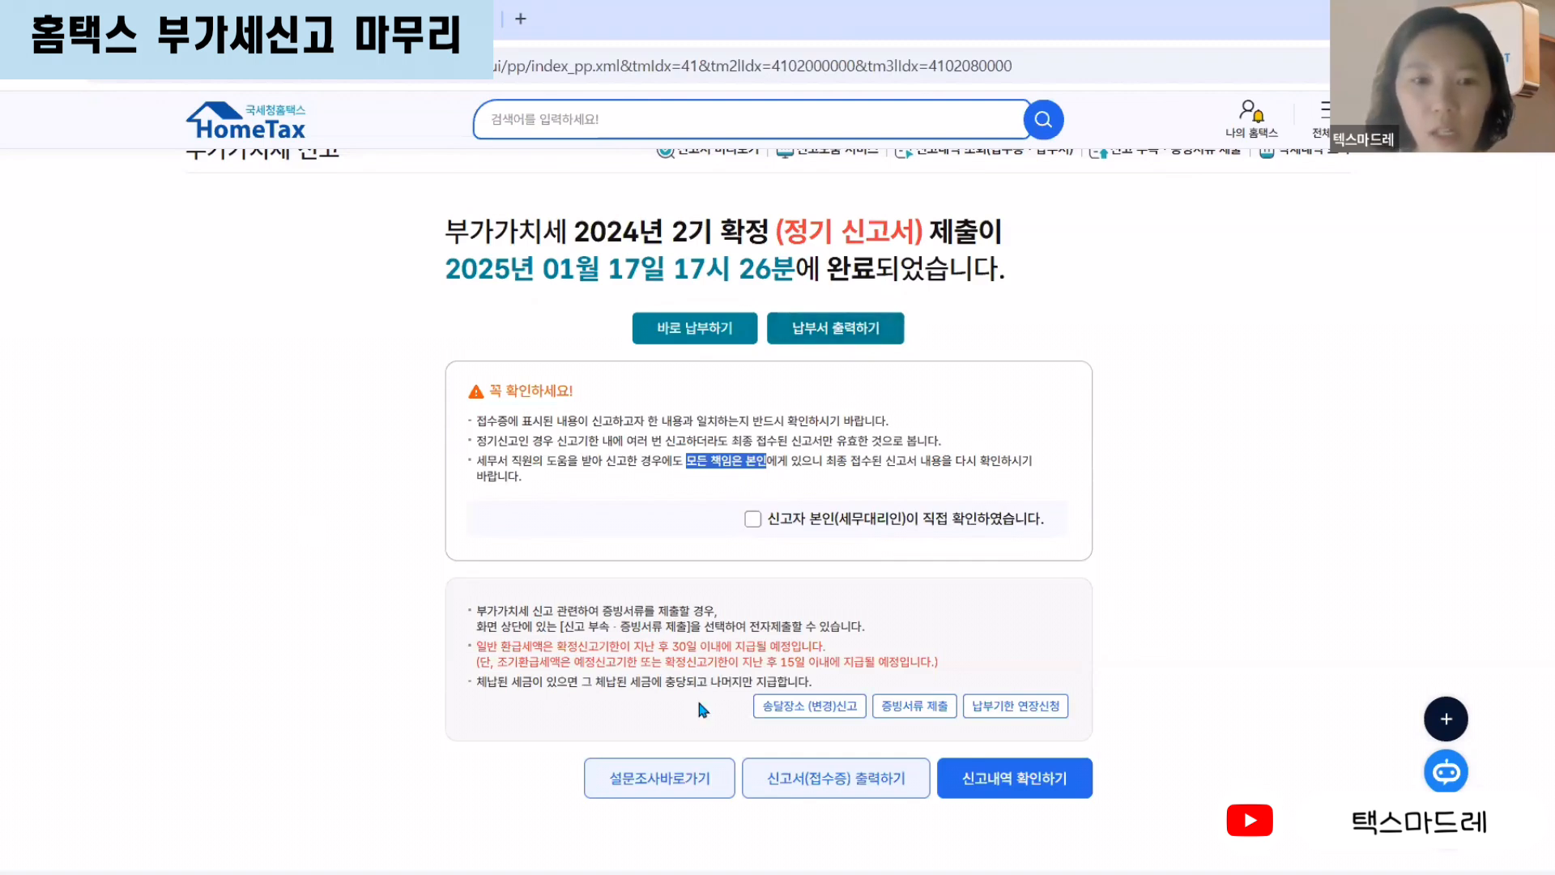
{"action": "left_click", "coordinate": [909, 460]}
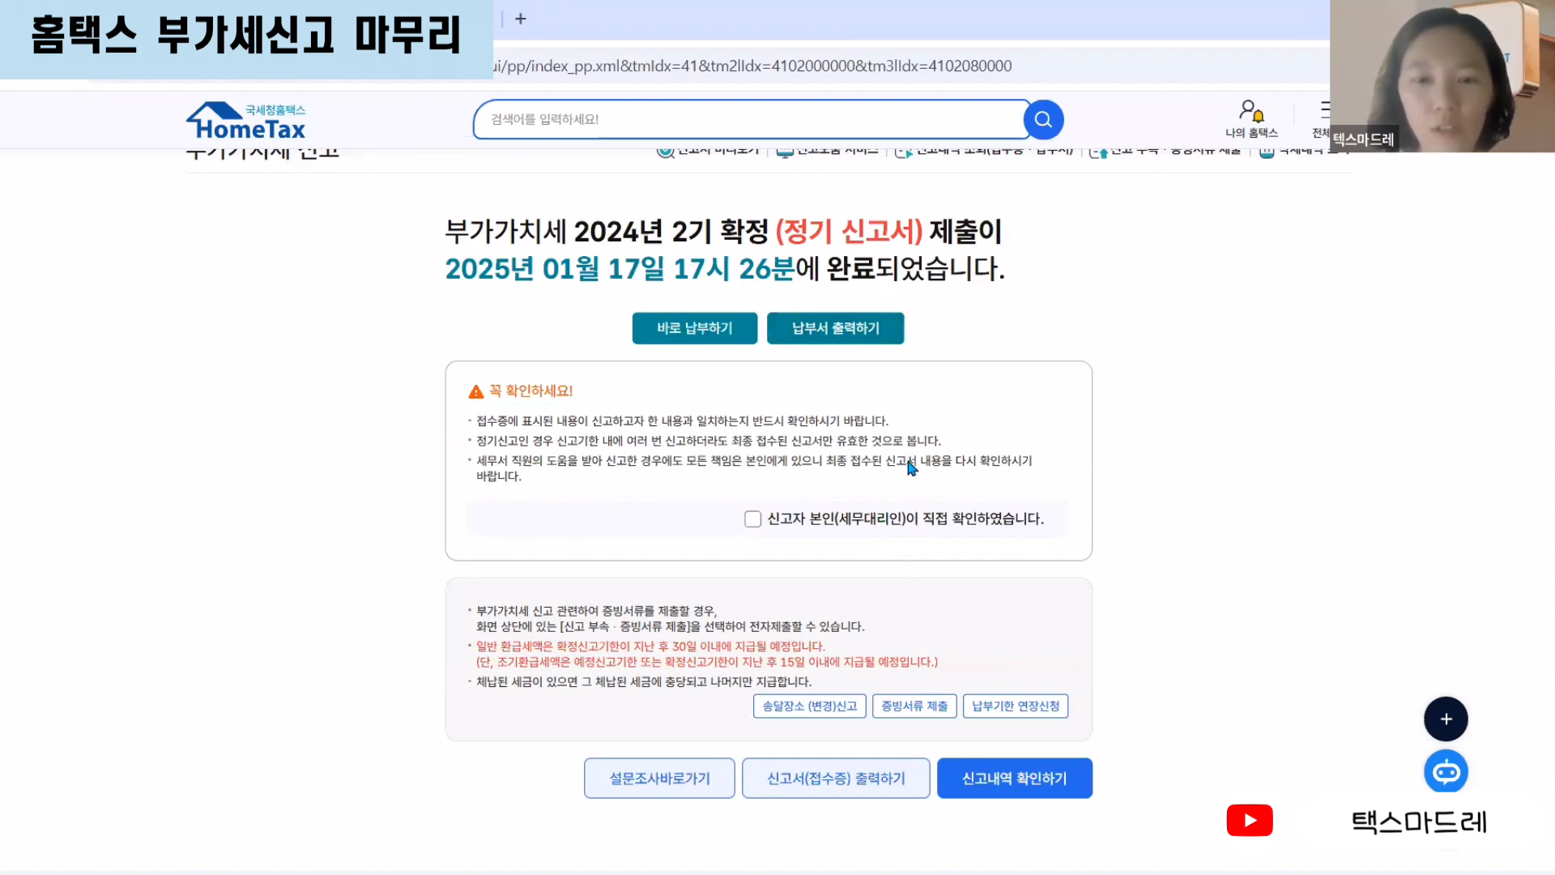
{"action": "left_click", "coordinate": [755, 521]}
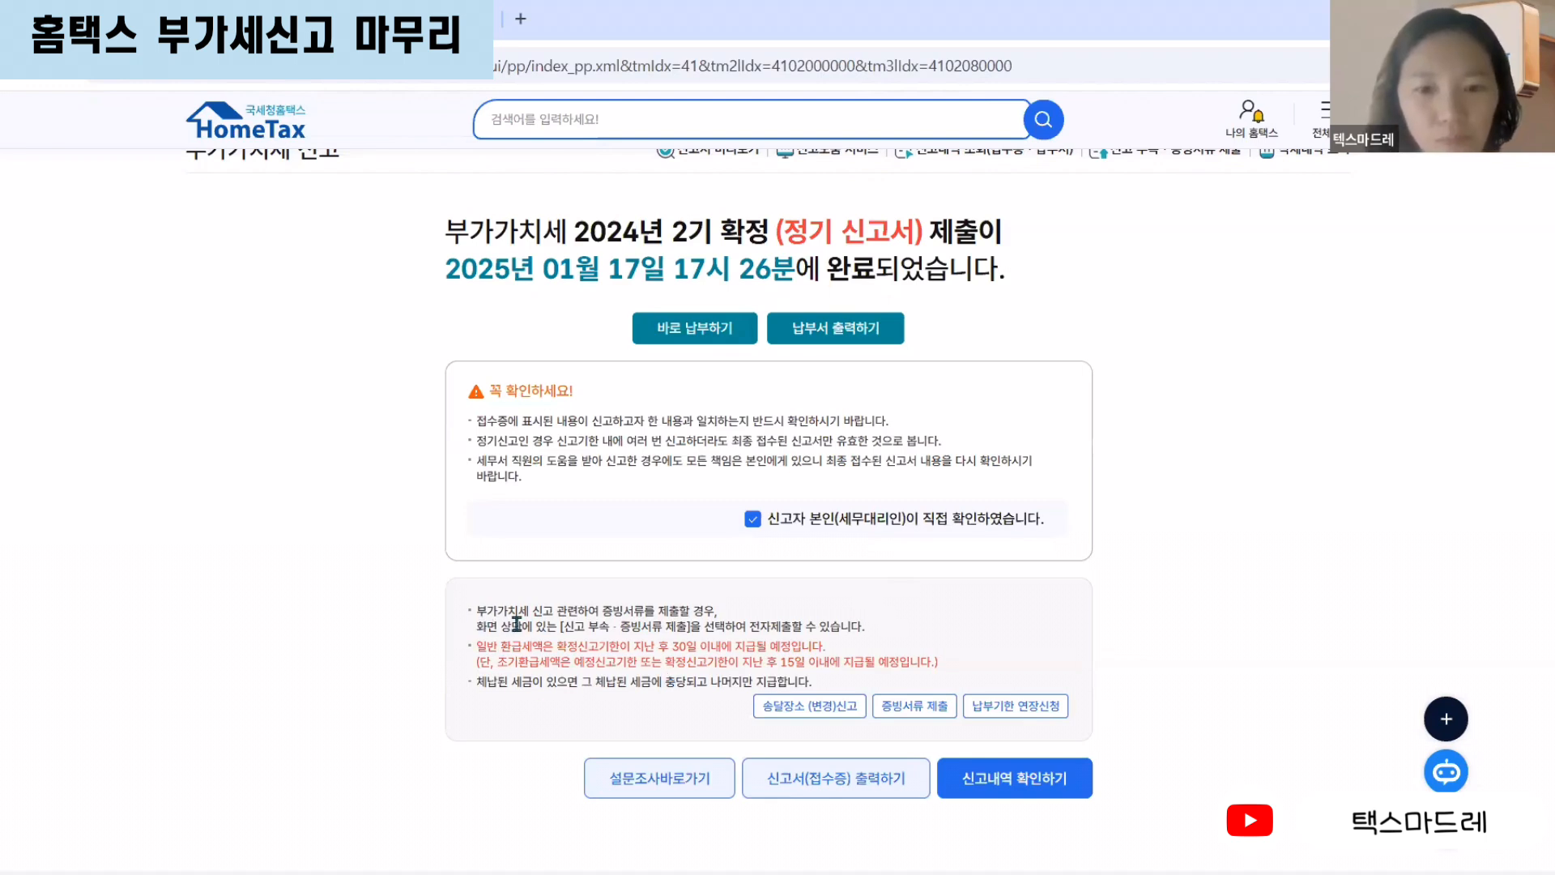
- Read the supporting-document and refund notes, query the 신고내역 for 2024-12-18 to 2025-01-17, and close the lookup
{"action": "left_click_drag", "start_coordinate": [475, 611], "coordinate": [942, 699]}
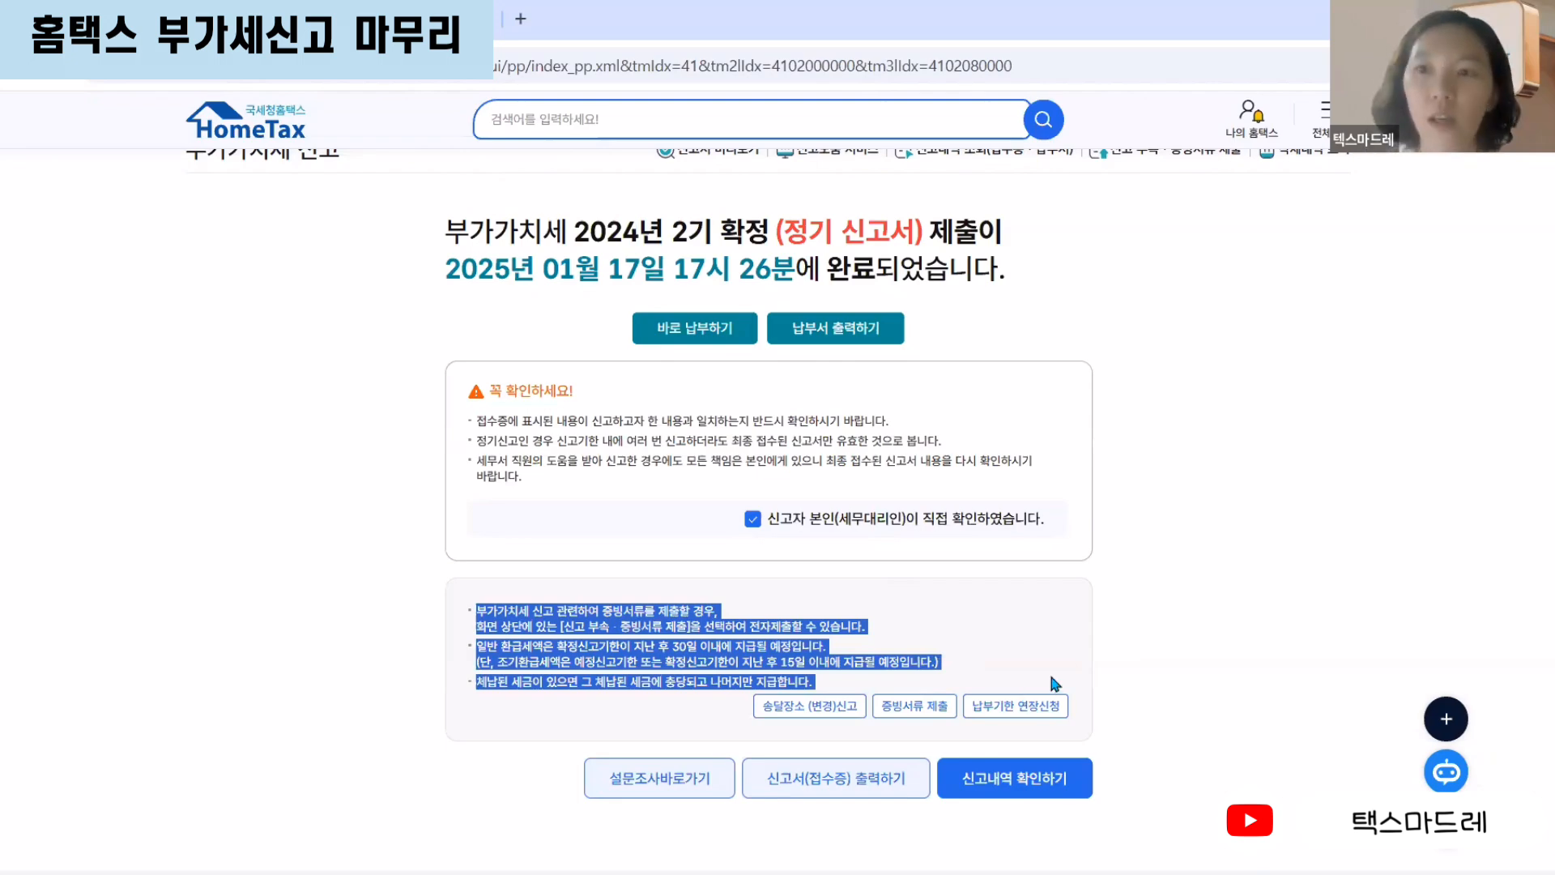
{"action": "scroll", "coordinate": [1049, 684], "scroll_direction": "up", "scroll_amount": 2}
{"action": "scroll", "coordinate": [1049, 685], "scroll_direction": "down", "scroll_amount": 2}
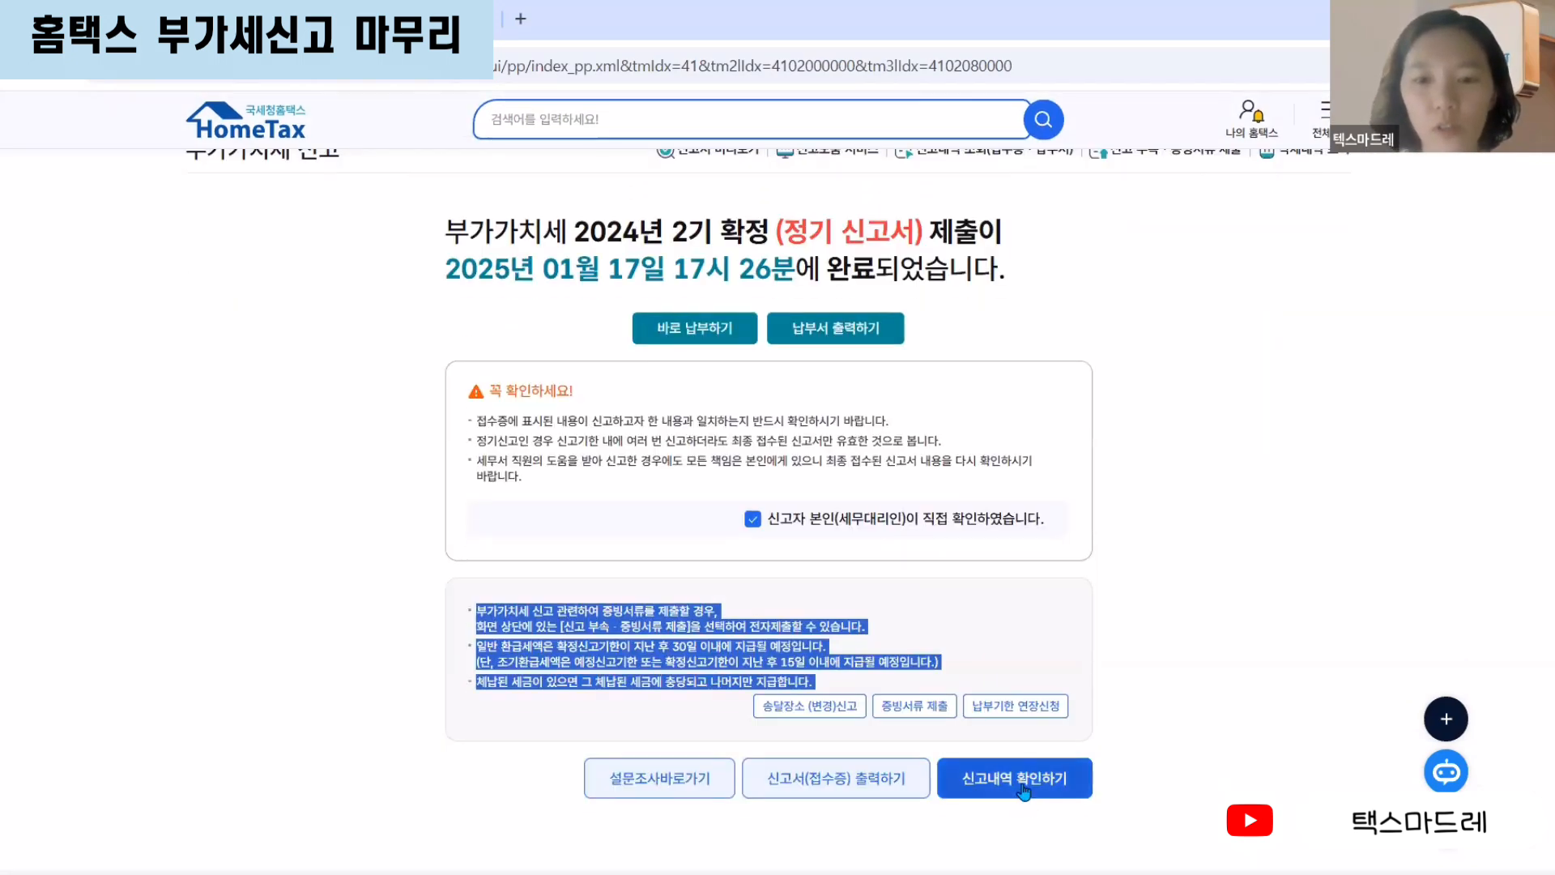
{"action": "left_click", "coordinate": [1023, 787]}
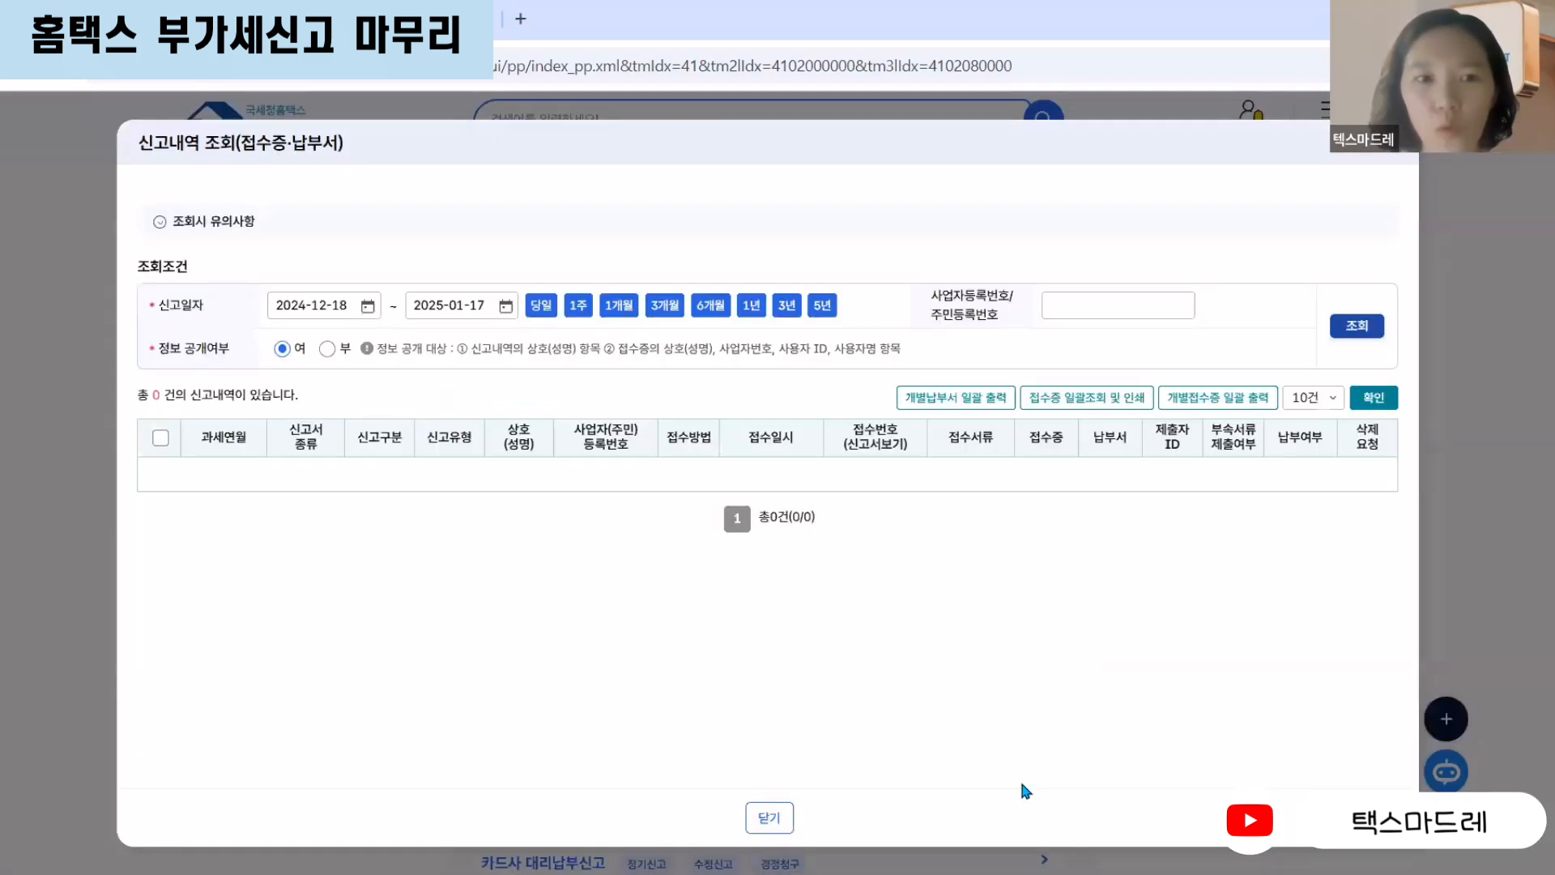
{"action": "left_click", "coordinate": [1348, 338]}
{"action": "left_click", "coordinate": [781, 520]}
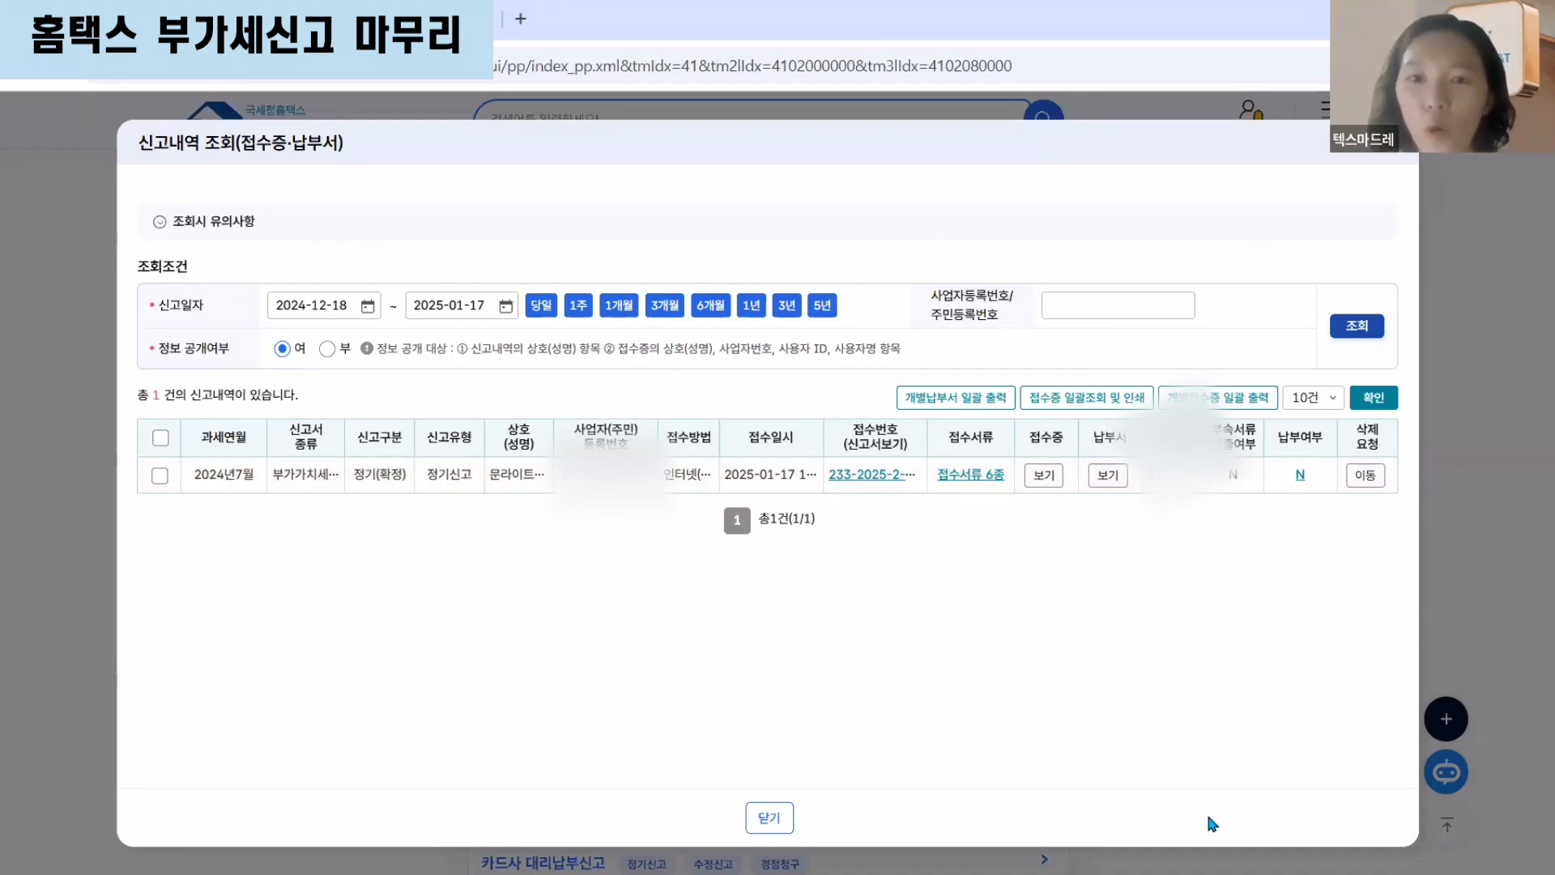
{"action": "left_click", "coordinate": [769, 819]}
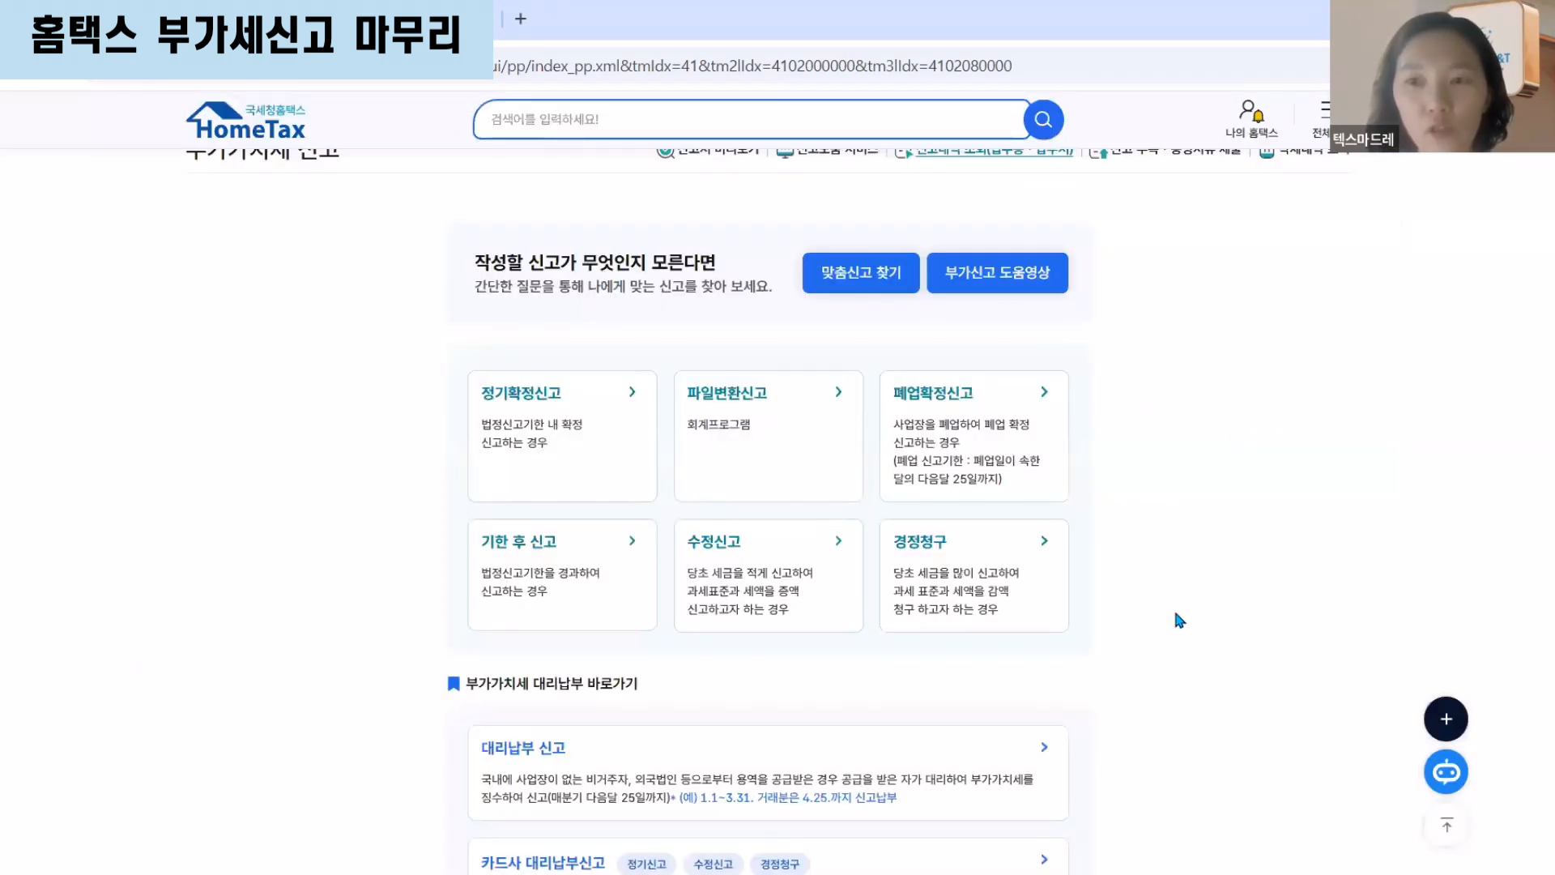